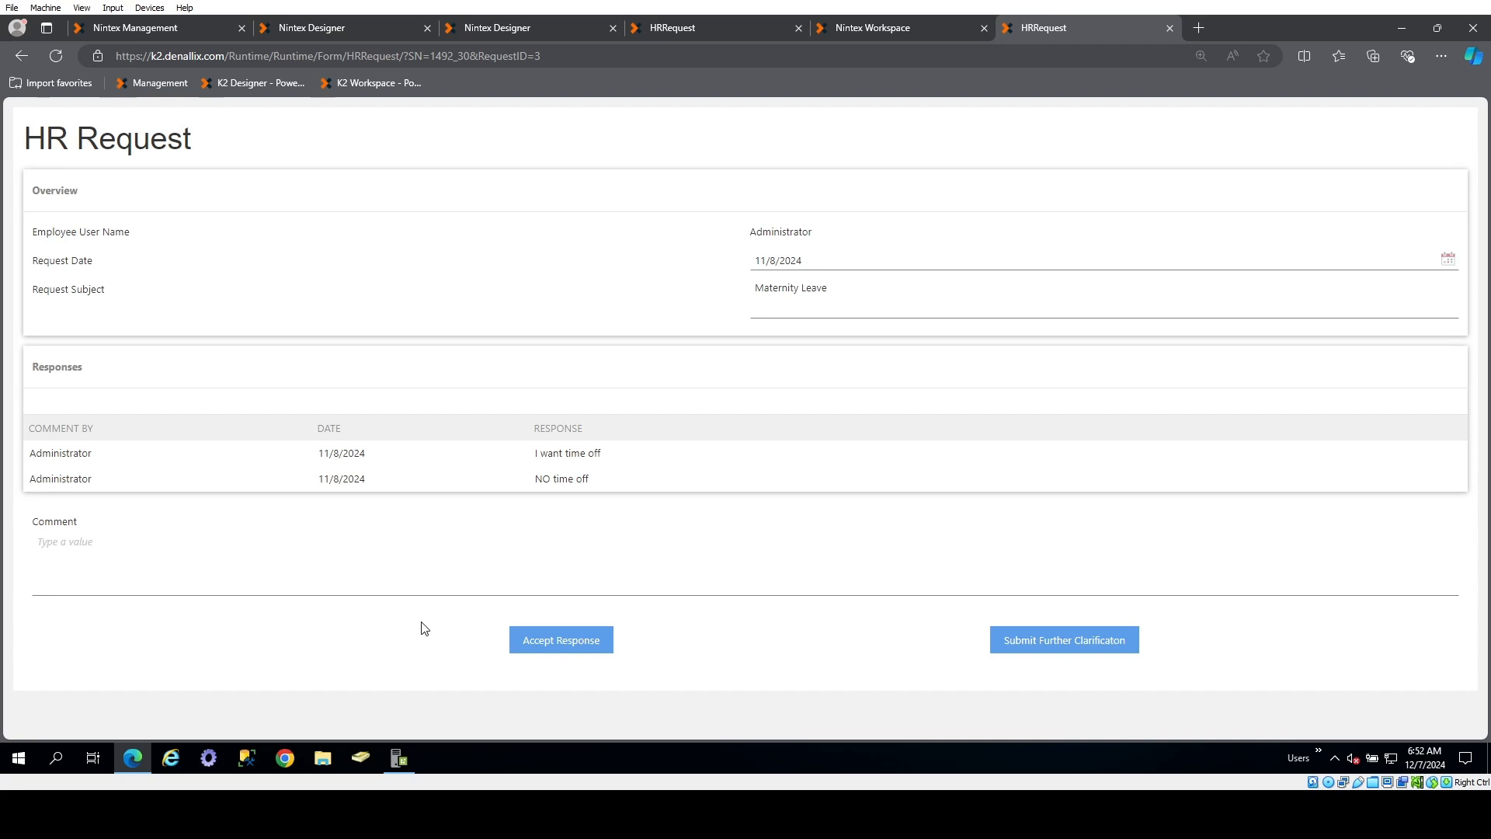
key("F12")
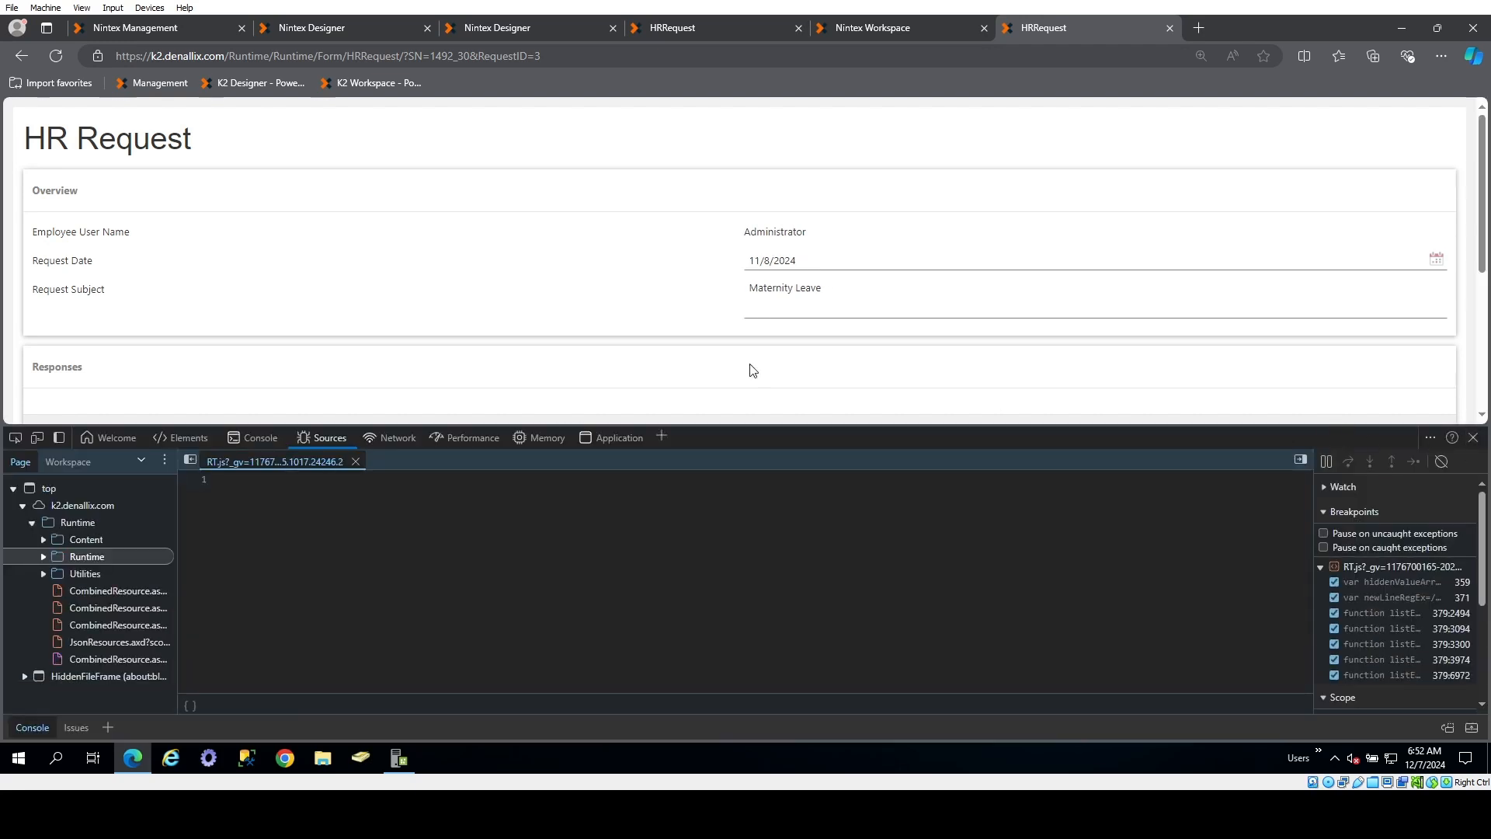
scroll(754, 370, "down", 4)
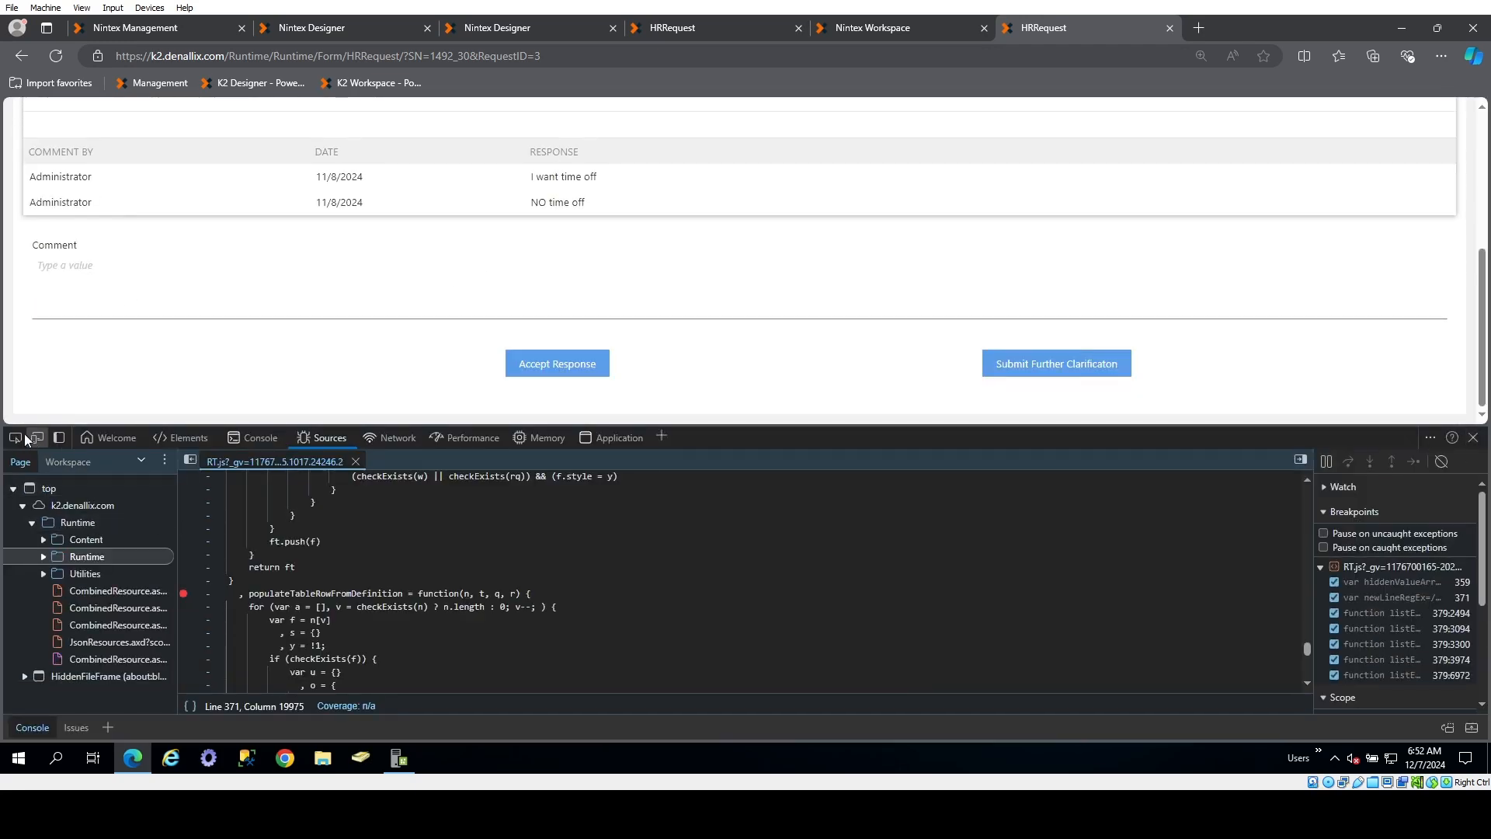
left_click(16, 438)
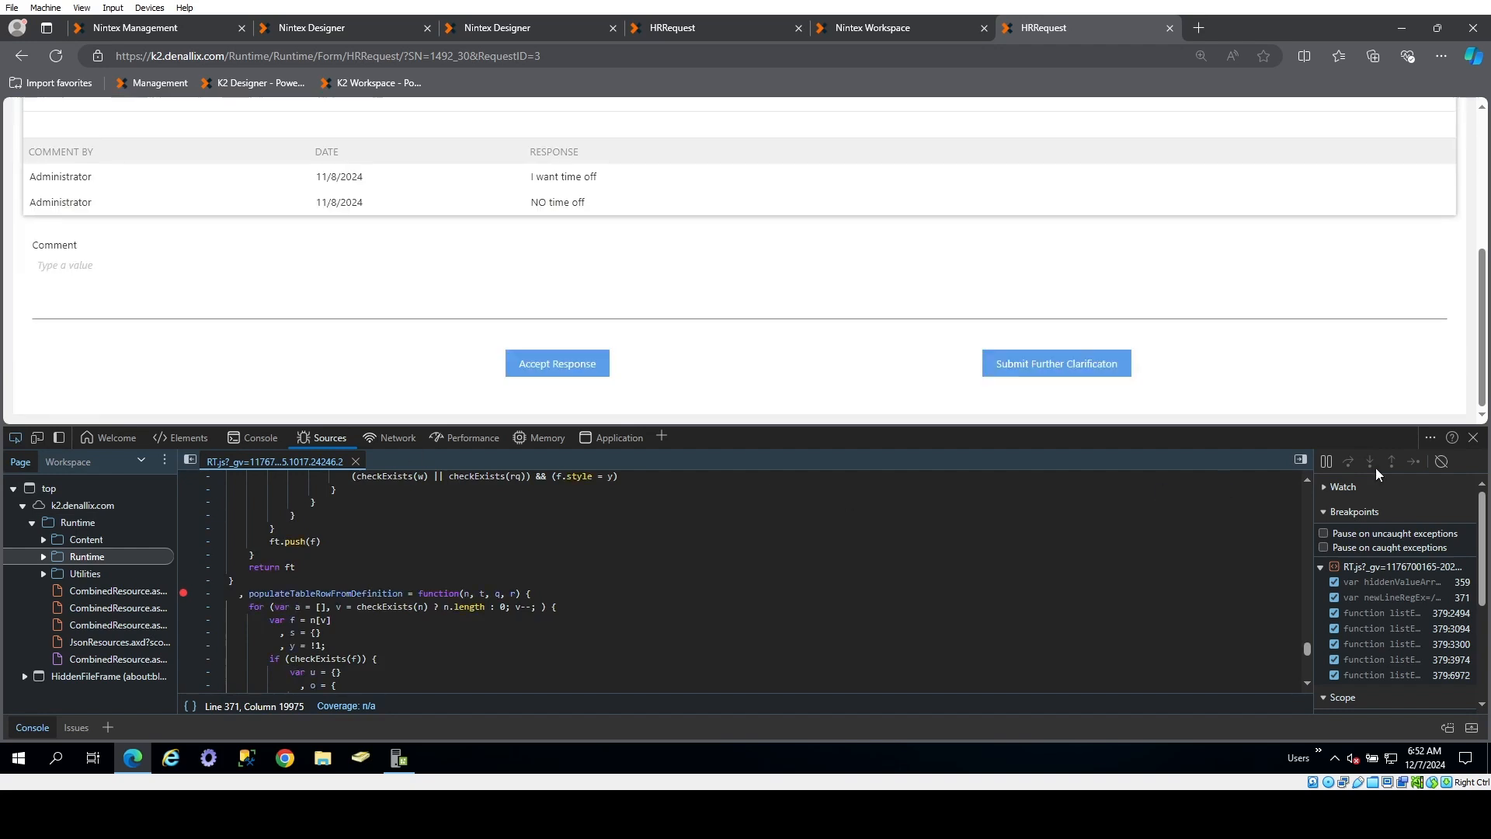
left_click(1474, 437)
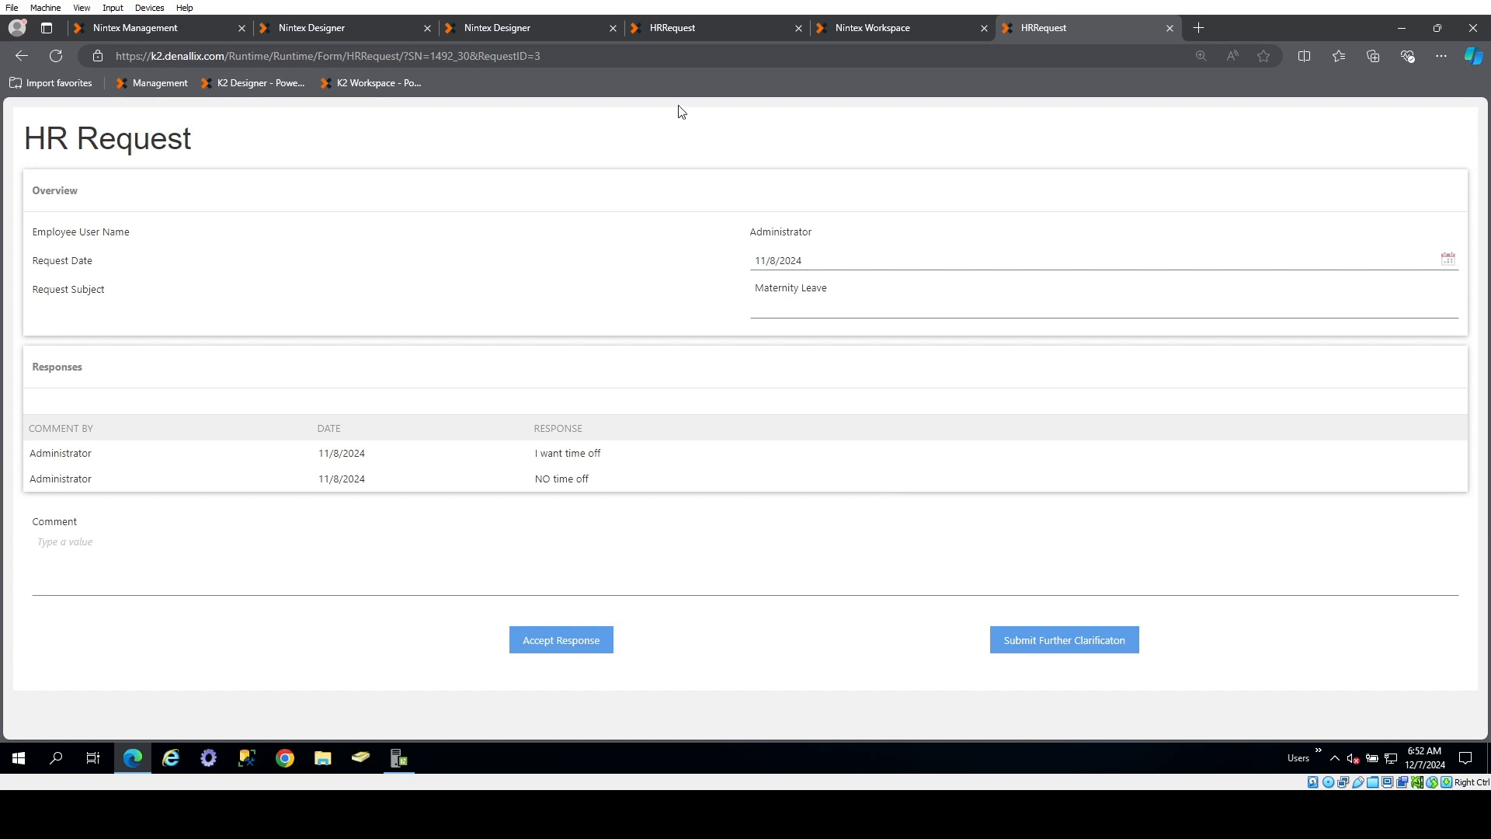
Reload the HR Request form with &debug=true added to its URL and examine the Status and Task Name fields
left_click(641, 56)
left_click(641, 56)
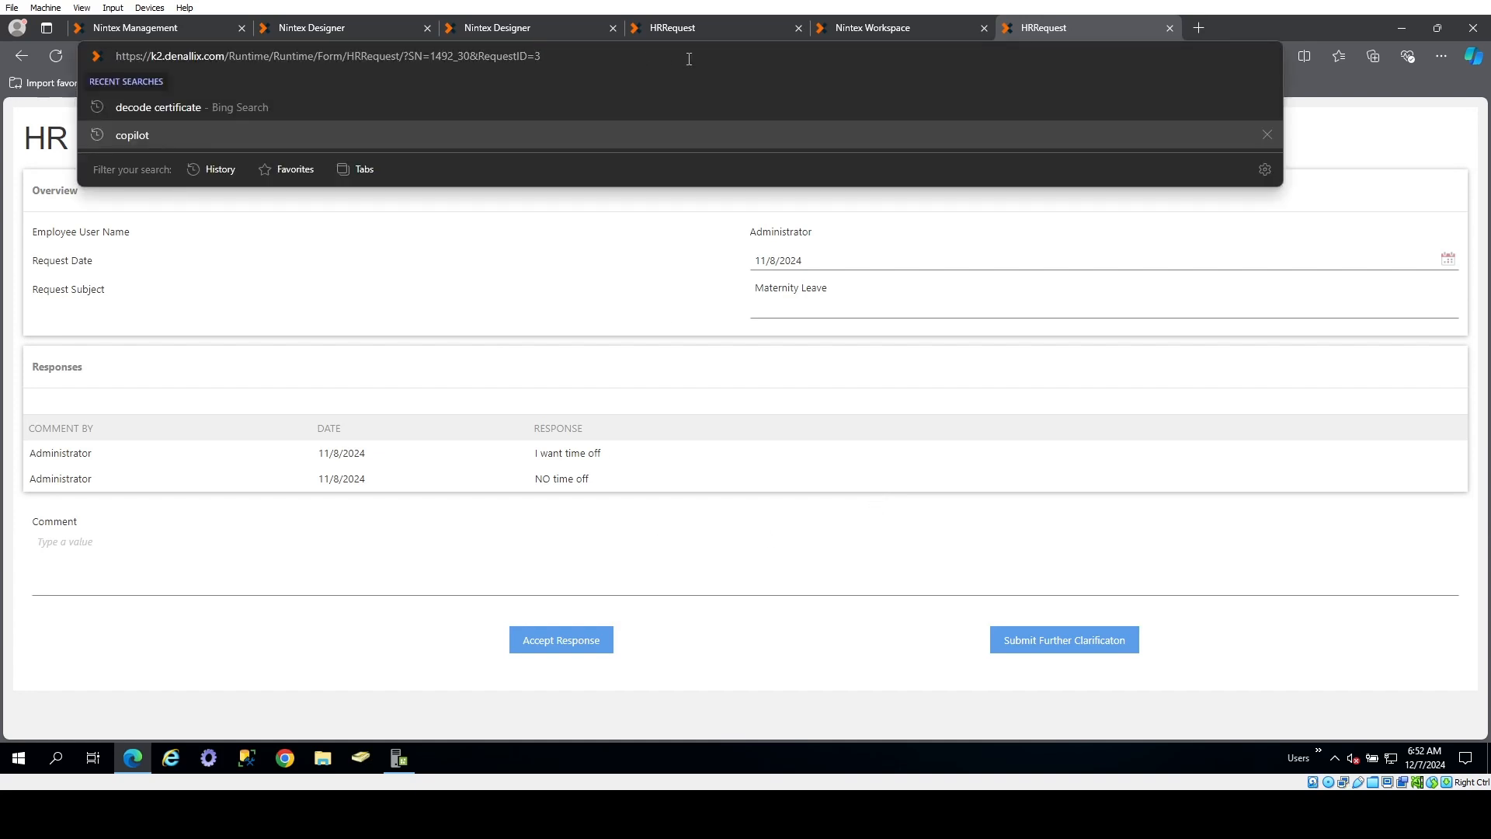
type("&")
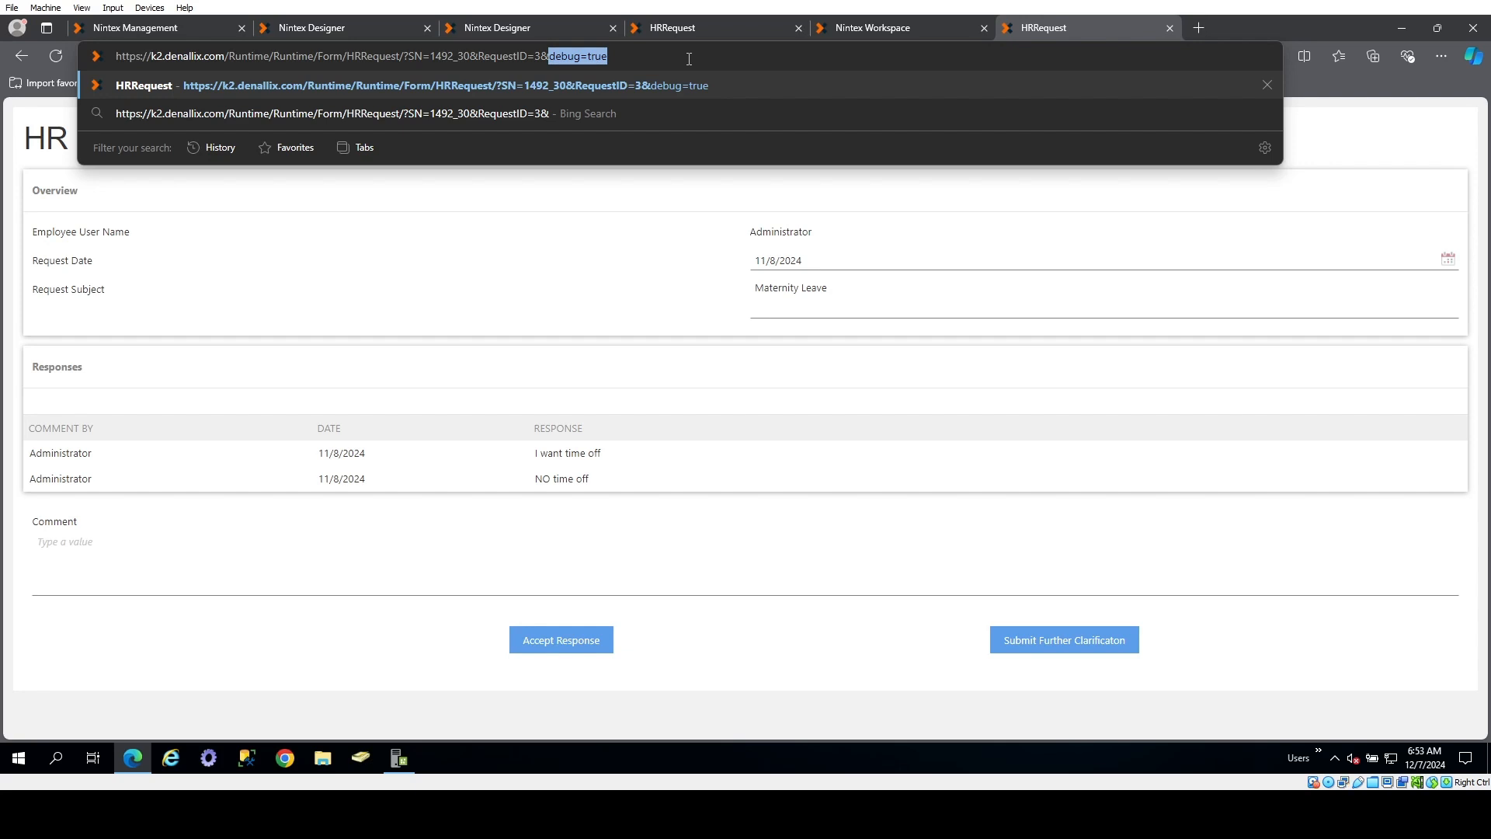
key("Return")
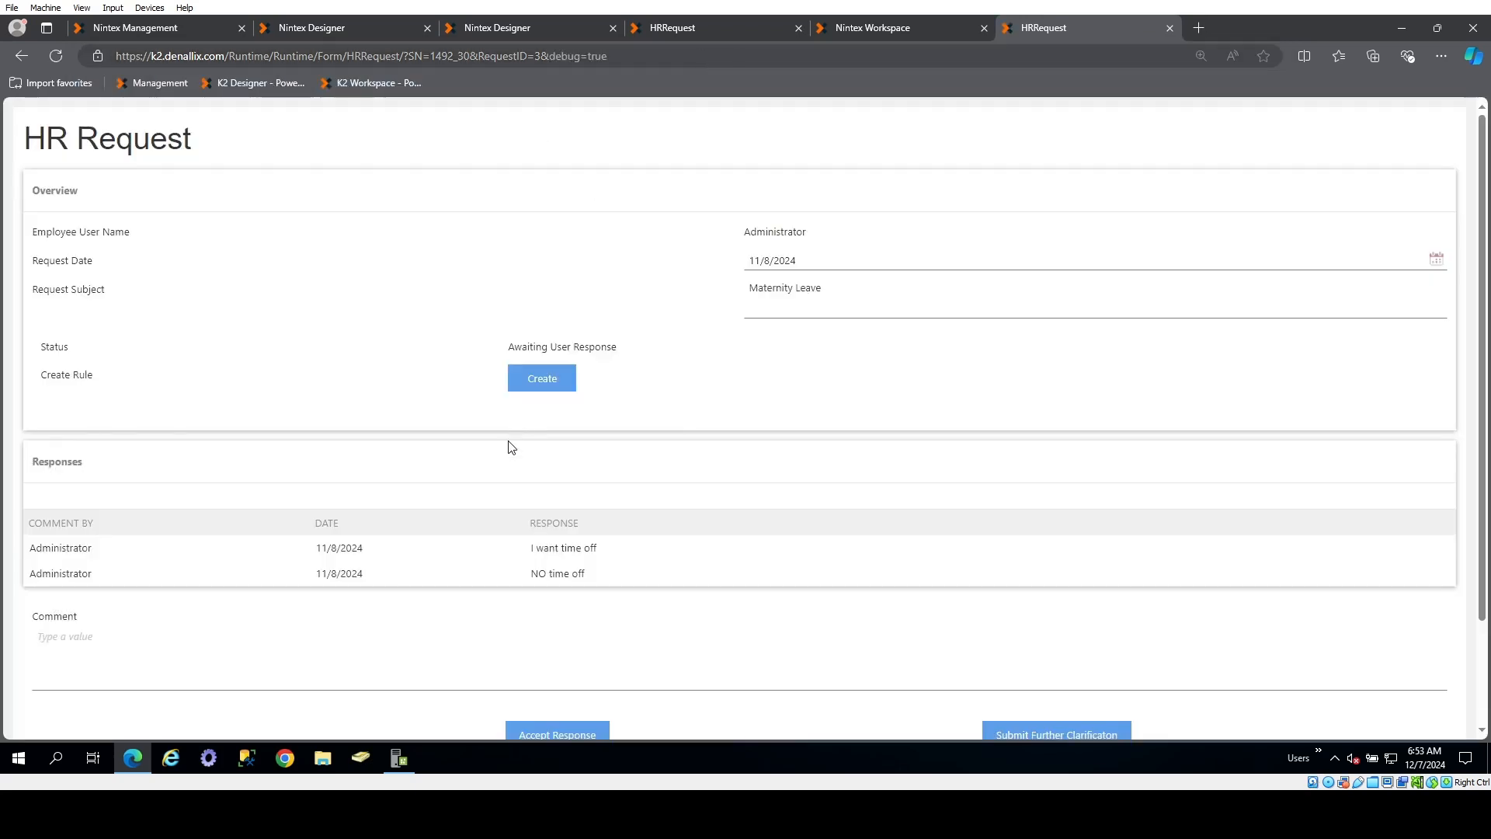
scroll(511, 447, "down", 2)
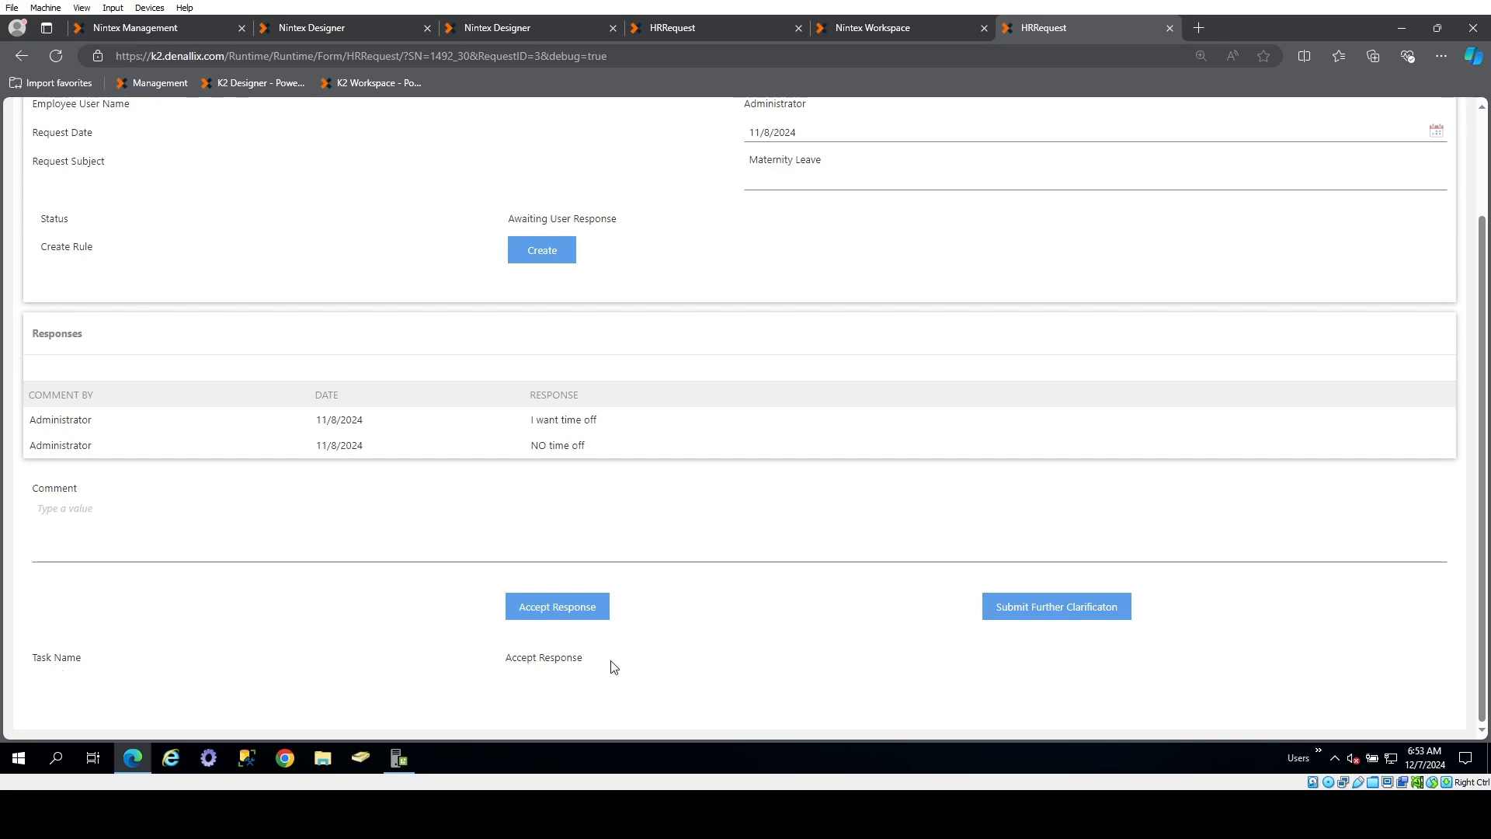
left_click_drag(542, 666, 502, 666)
left_click(520, 661)
In the HRRequest form's layout in Nintex Designer, insert a table with 3 columns and 3 rows below the comment and button table
left_click(349, 31)
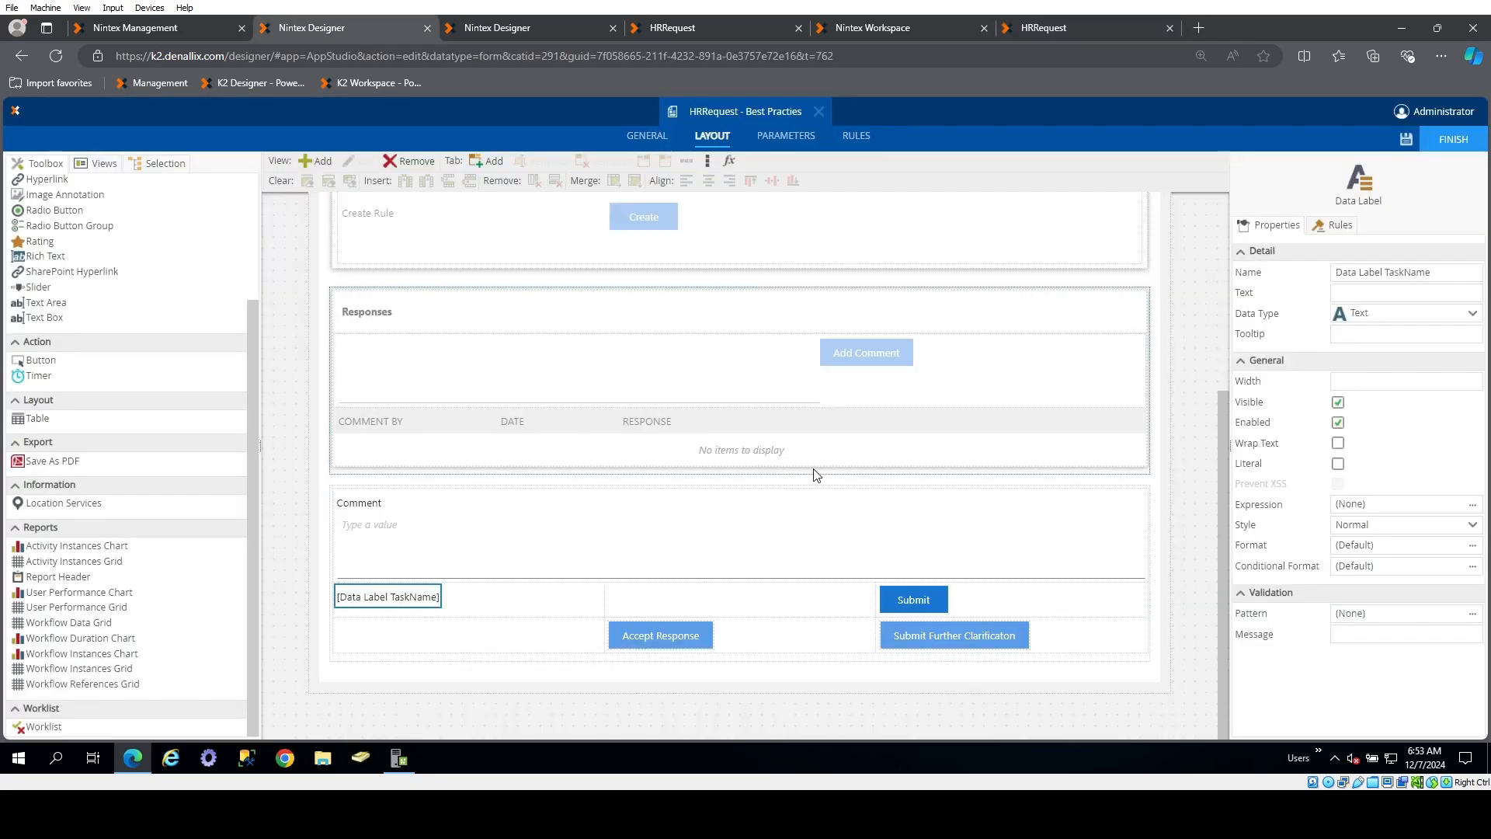
scroll(124, 419, "up", 3)
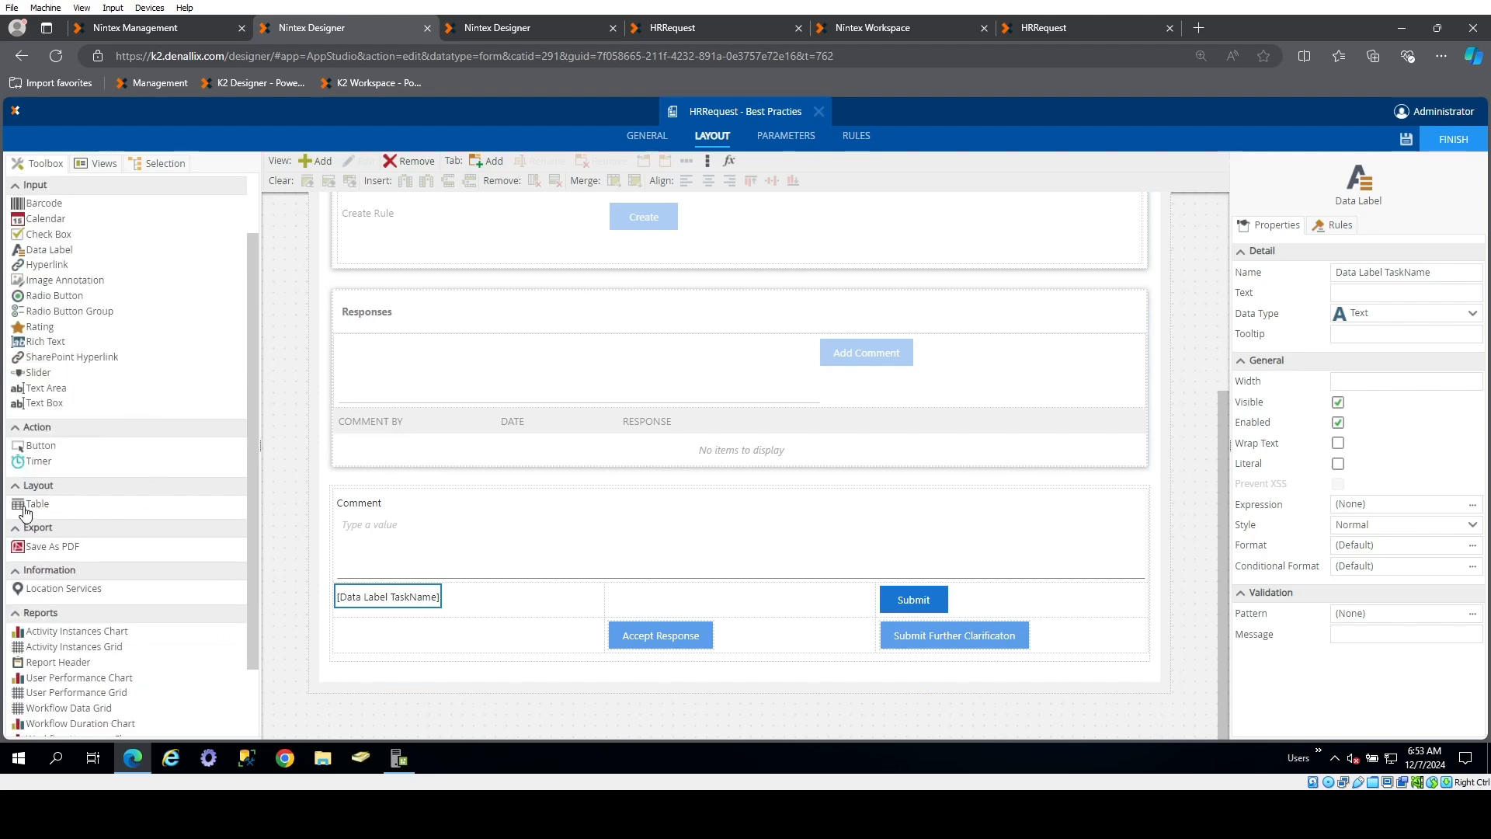
left_click_drag(26, 512, 603, 655)
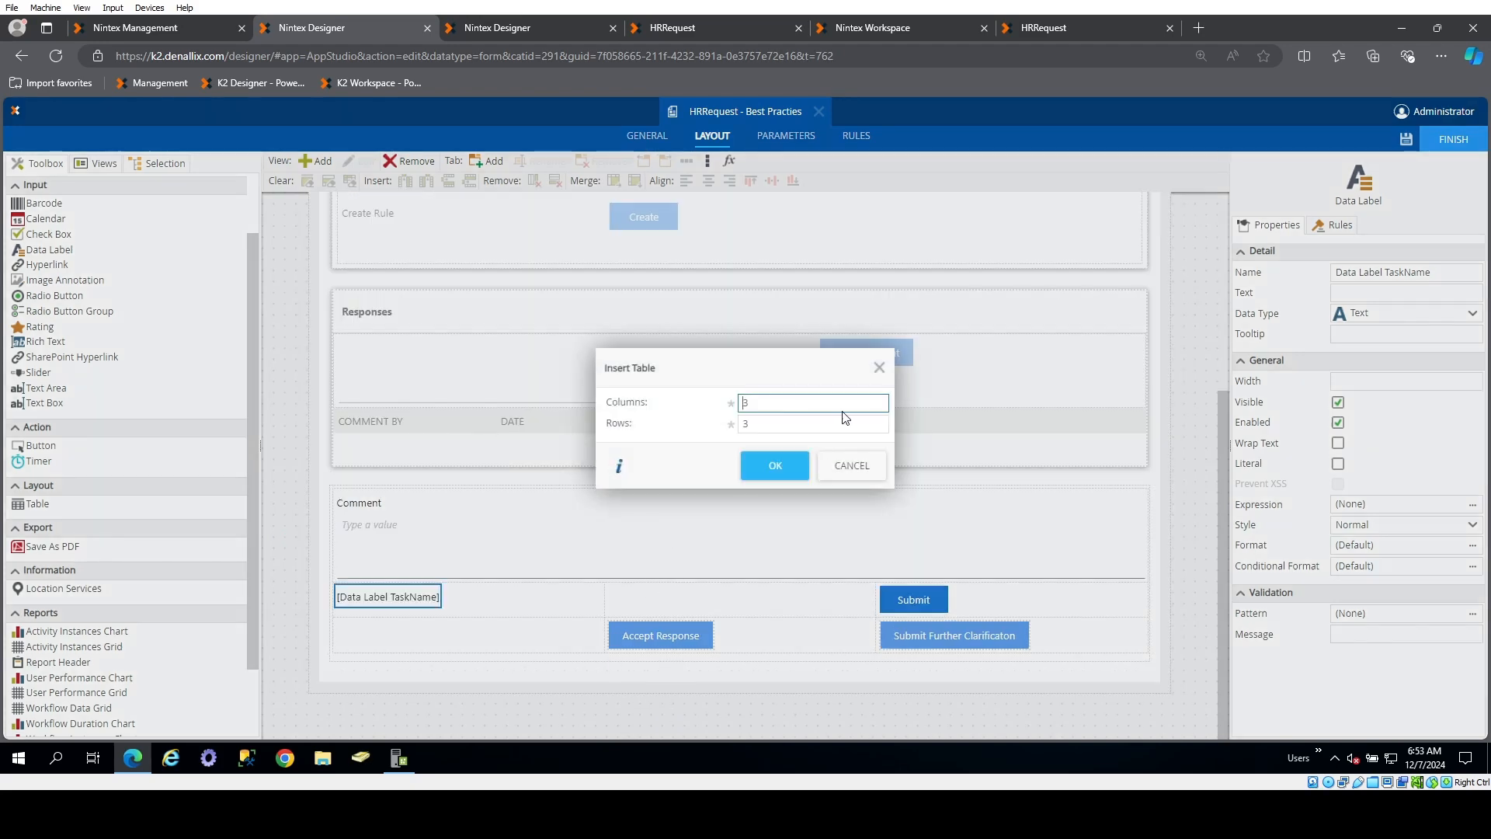
left_click(775, 466)
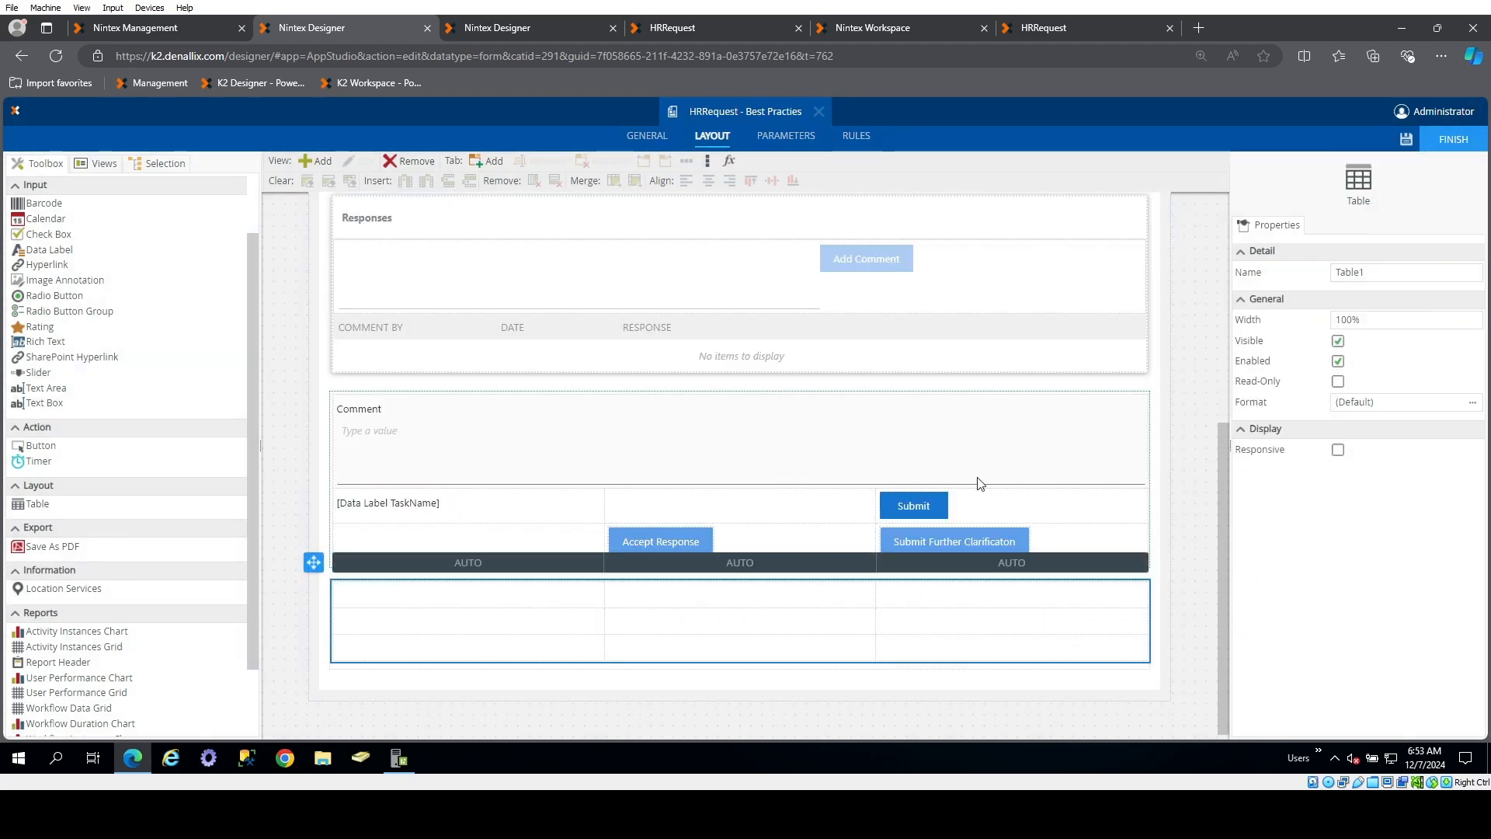
Name the new table Table Debug and make it not visible
left_click(1375, 273)
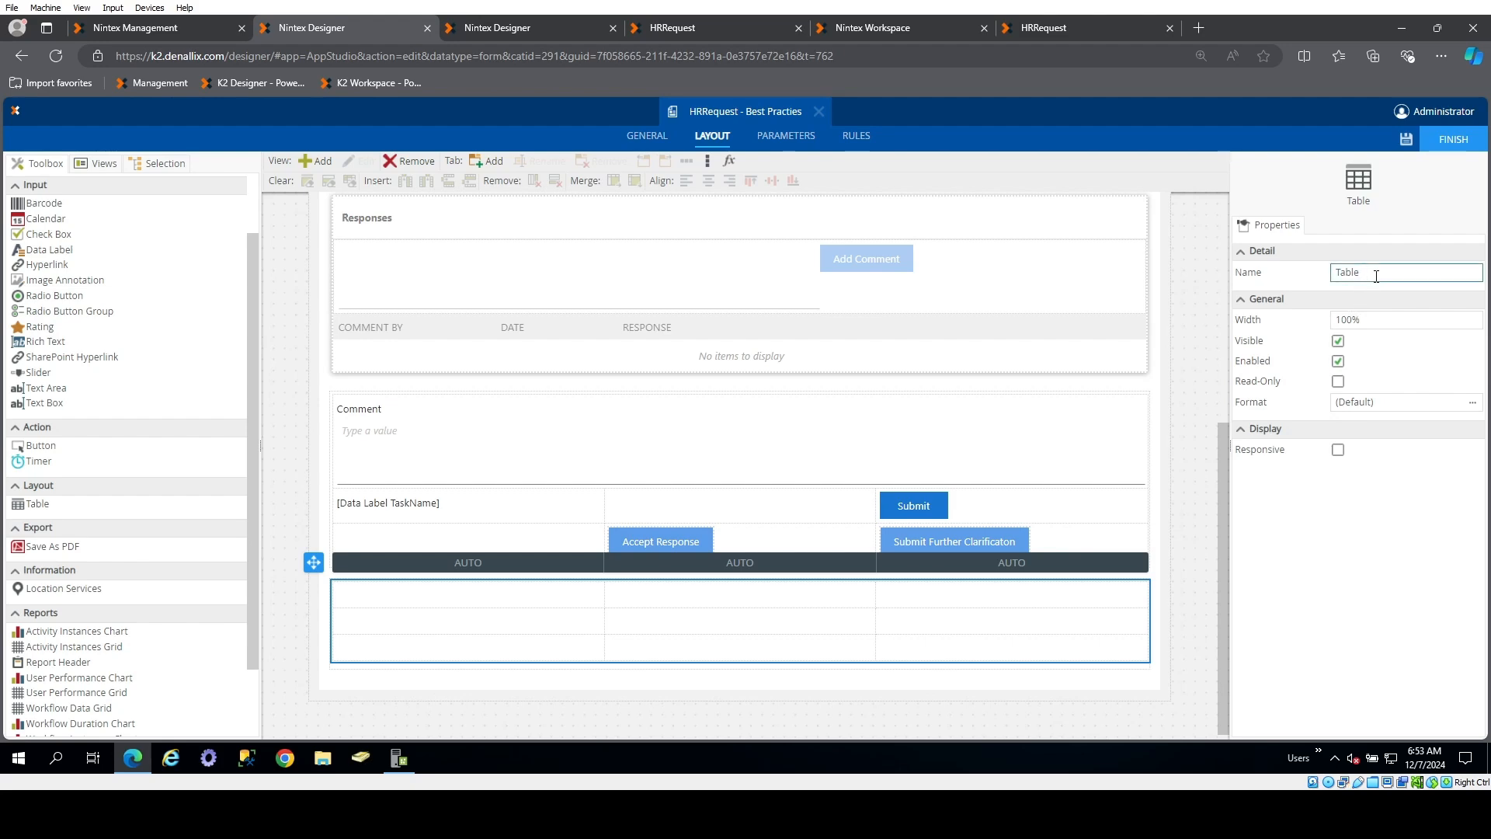
type("Debug")
left_click(1338, 340)
Set the border color of Table Debug to red (ff0000) in its format settings
left_click(1473, 403)
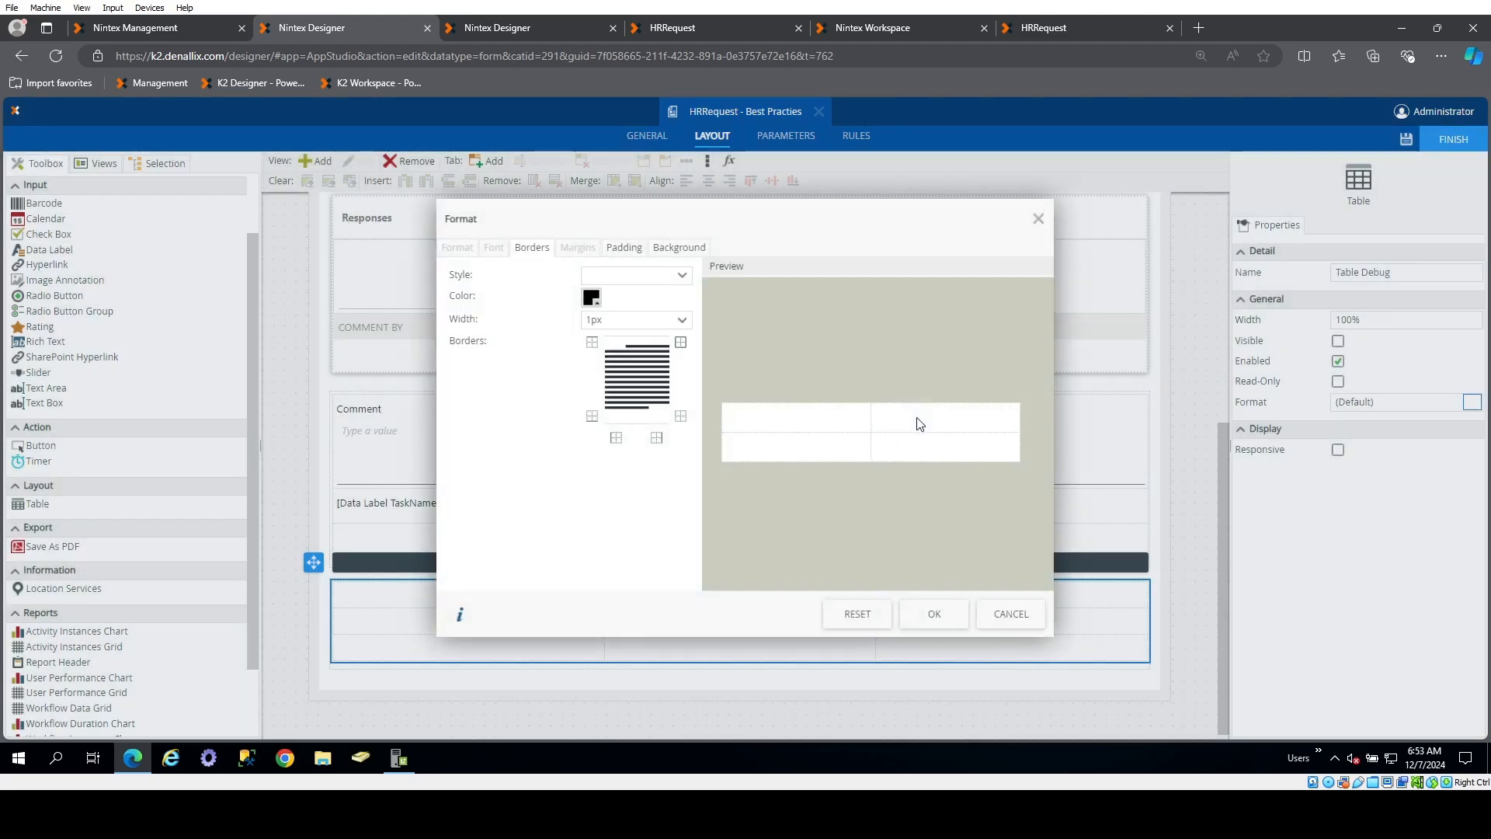
left_click(597, 300)
left_click(928, 343)
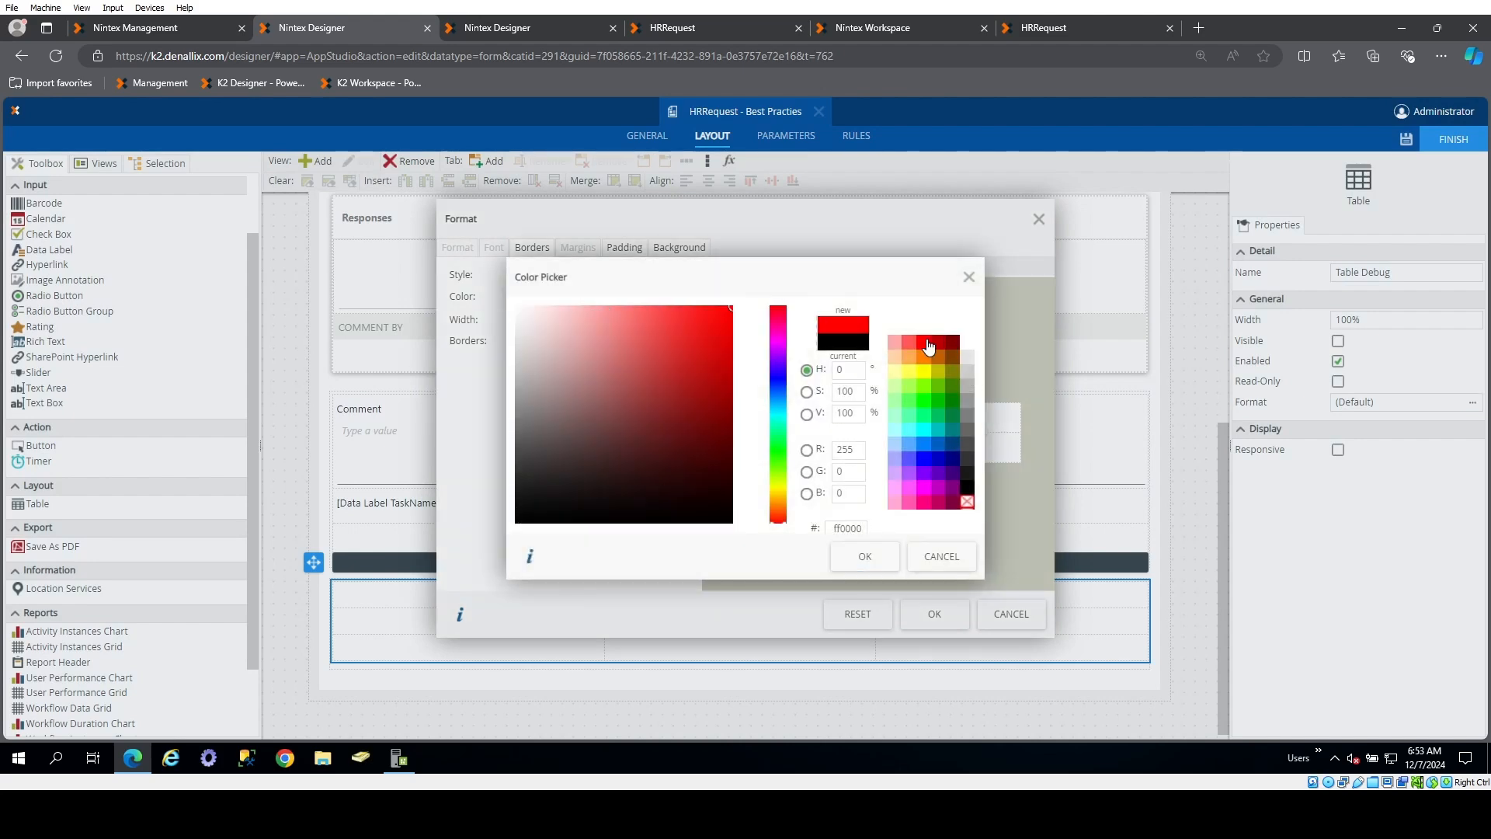
left_click(865, 556)
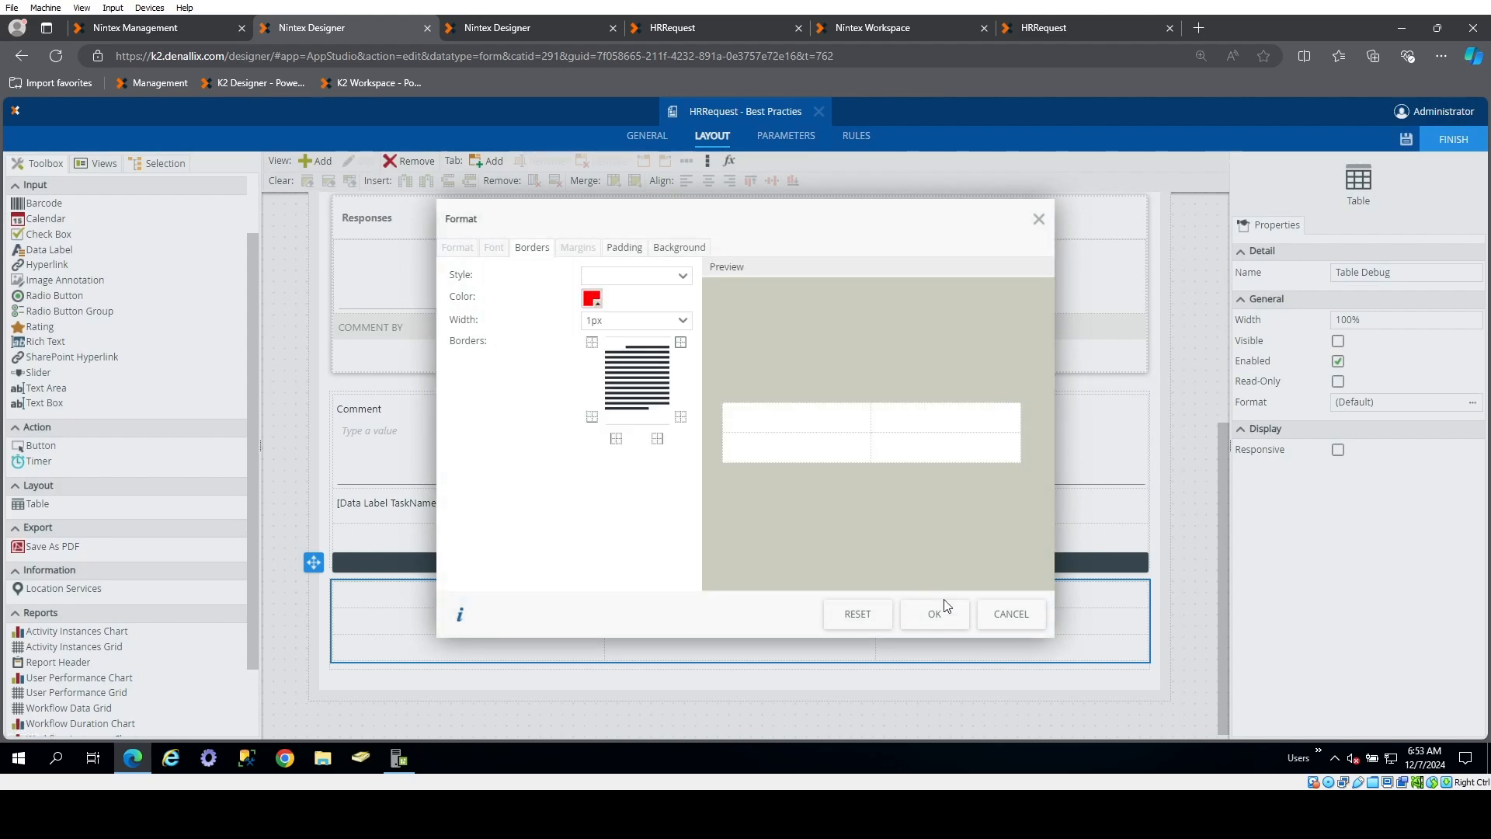
left_click(936, 614)
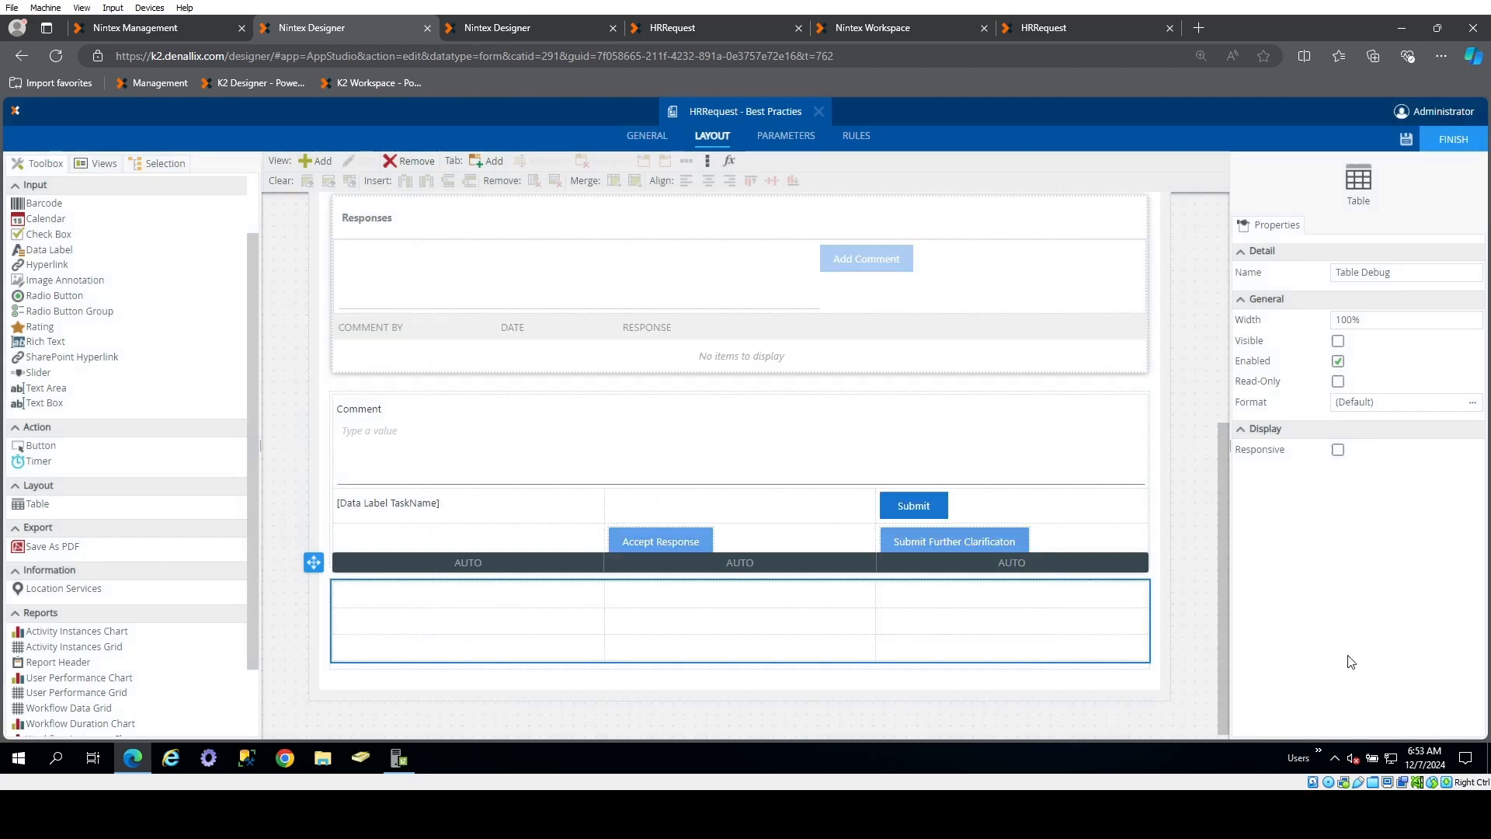
Move the TaskName data label into the middle cell of the first row of Table Debug
left_click(541, 625)
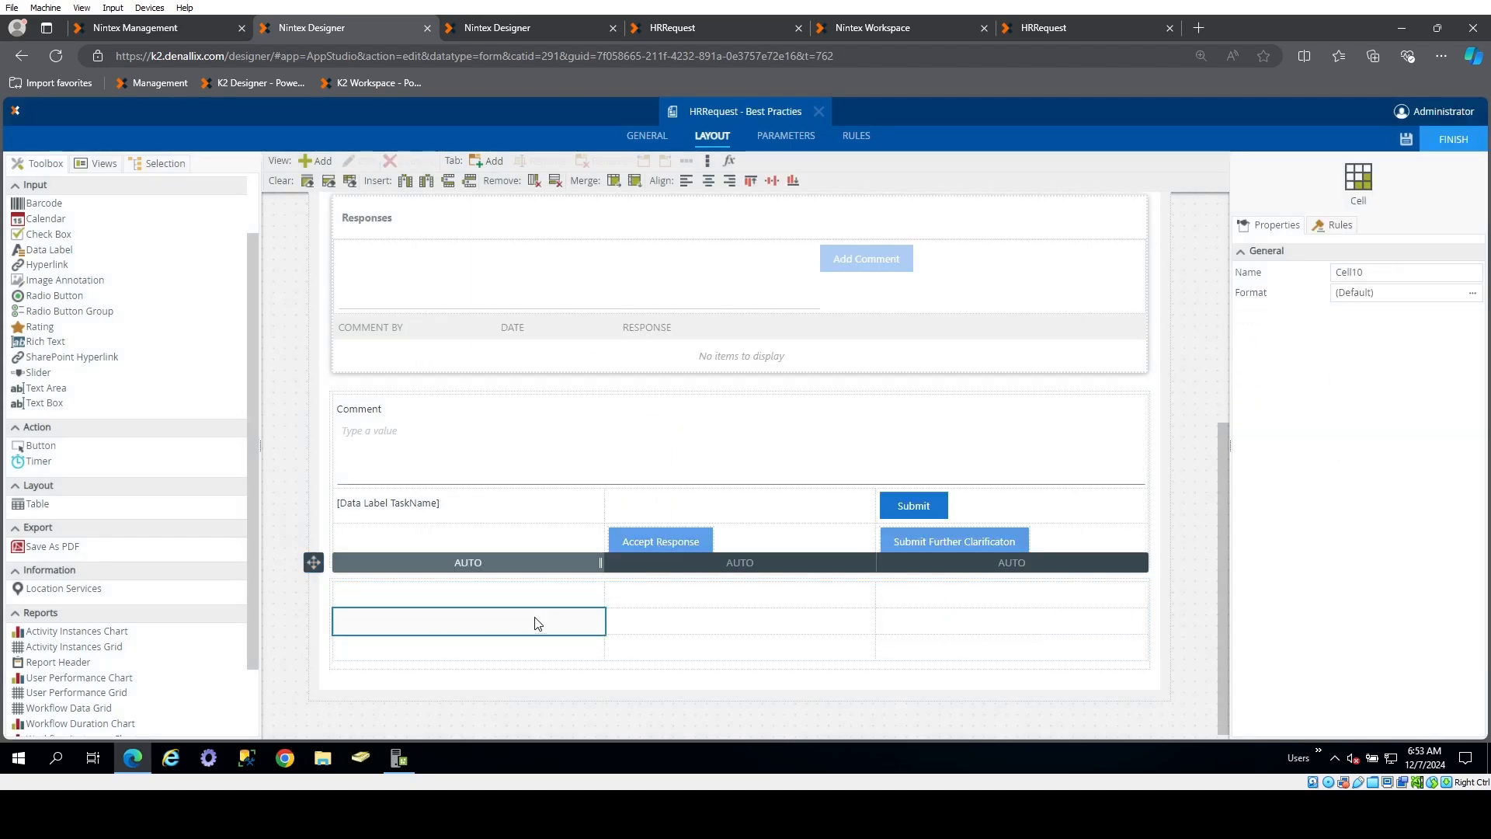
left_click(450, 605)
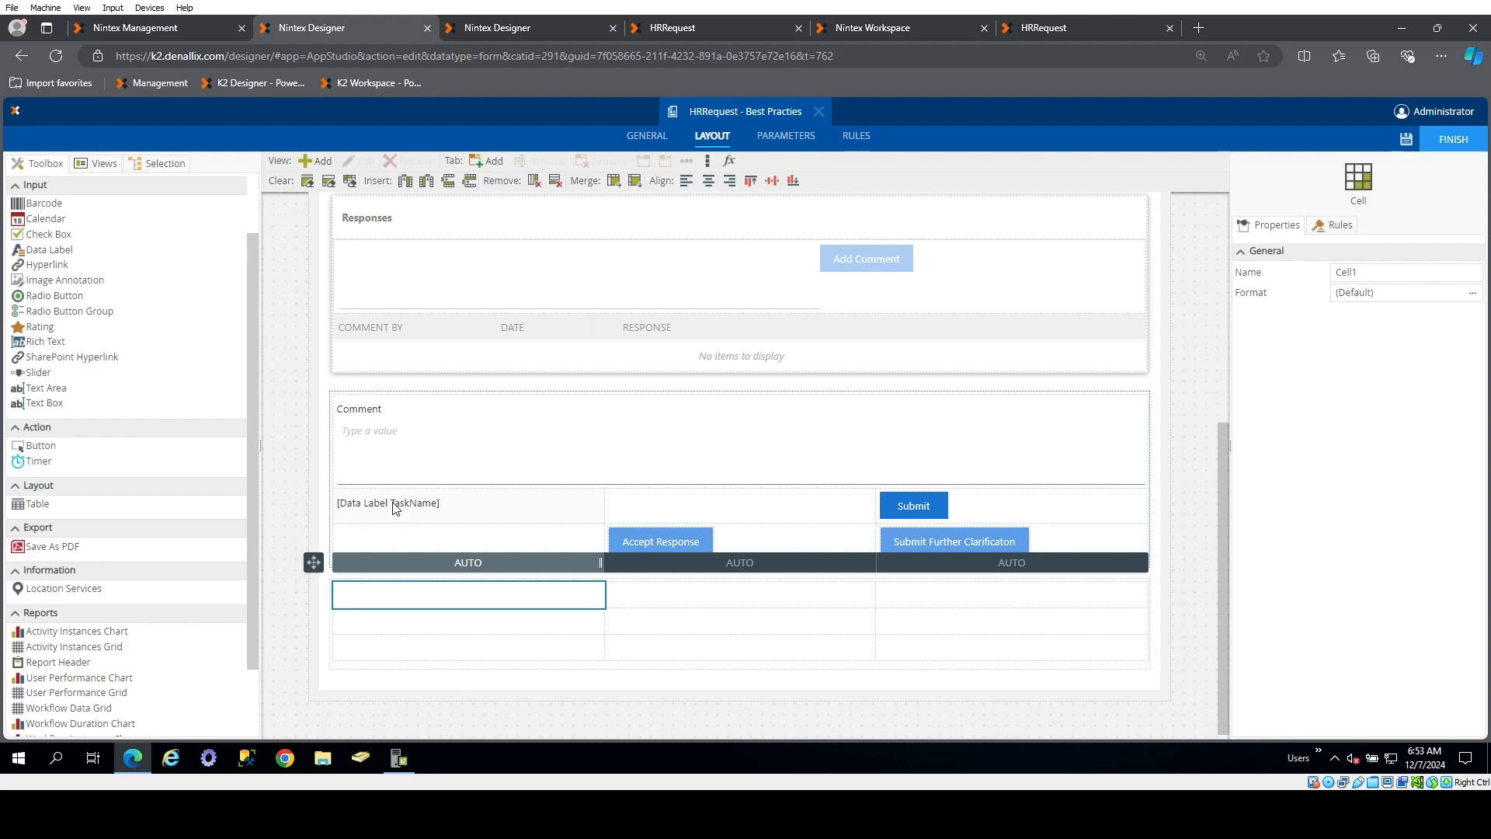
left_click_drag(405, 512, 666, 560)
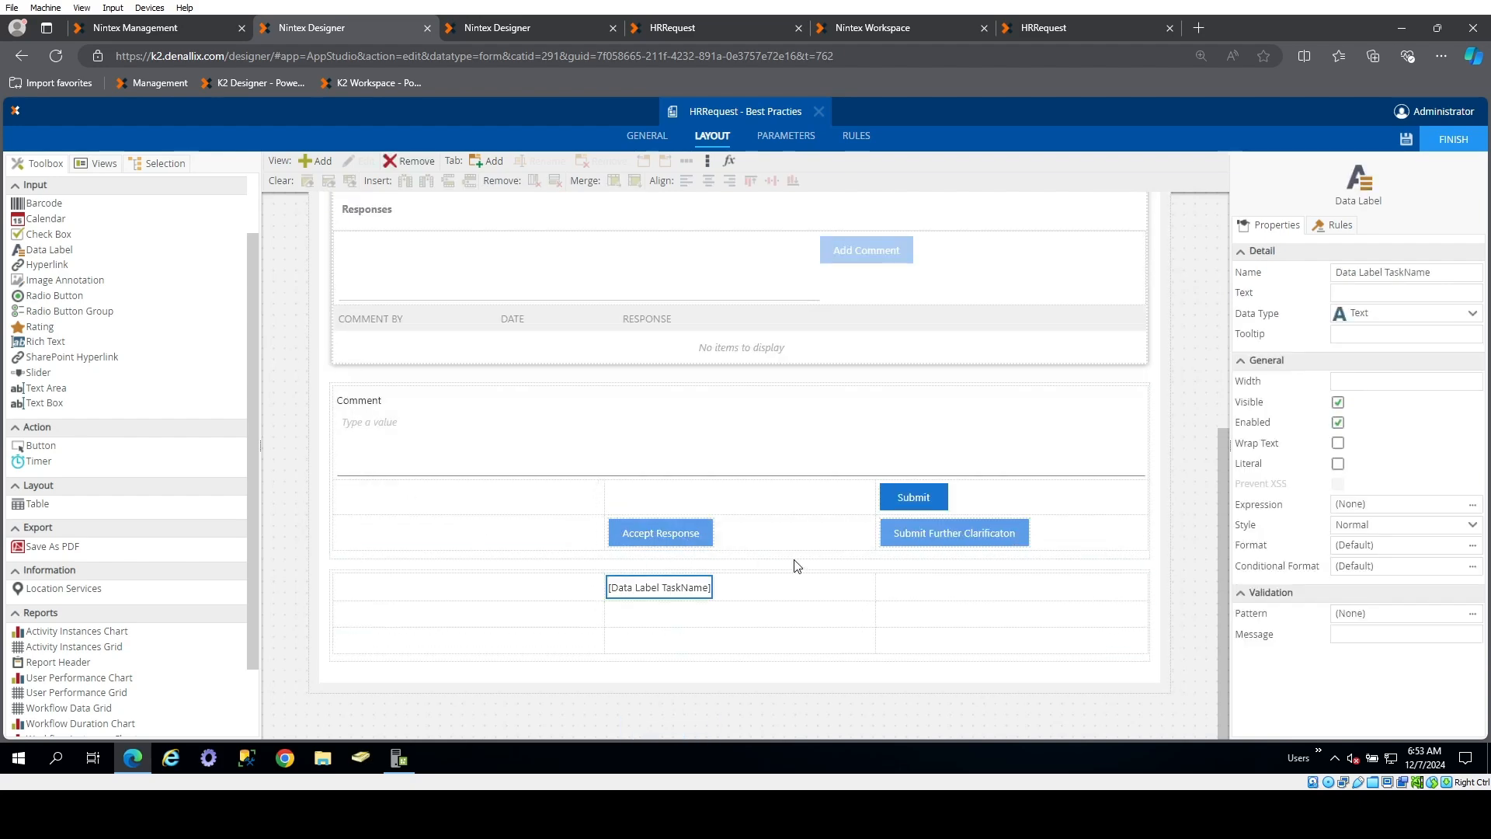
Add a label named Label TaskName with the text Task Name in the cell before the TaskName data label
scroll(69, 373, "up", 2)
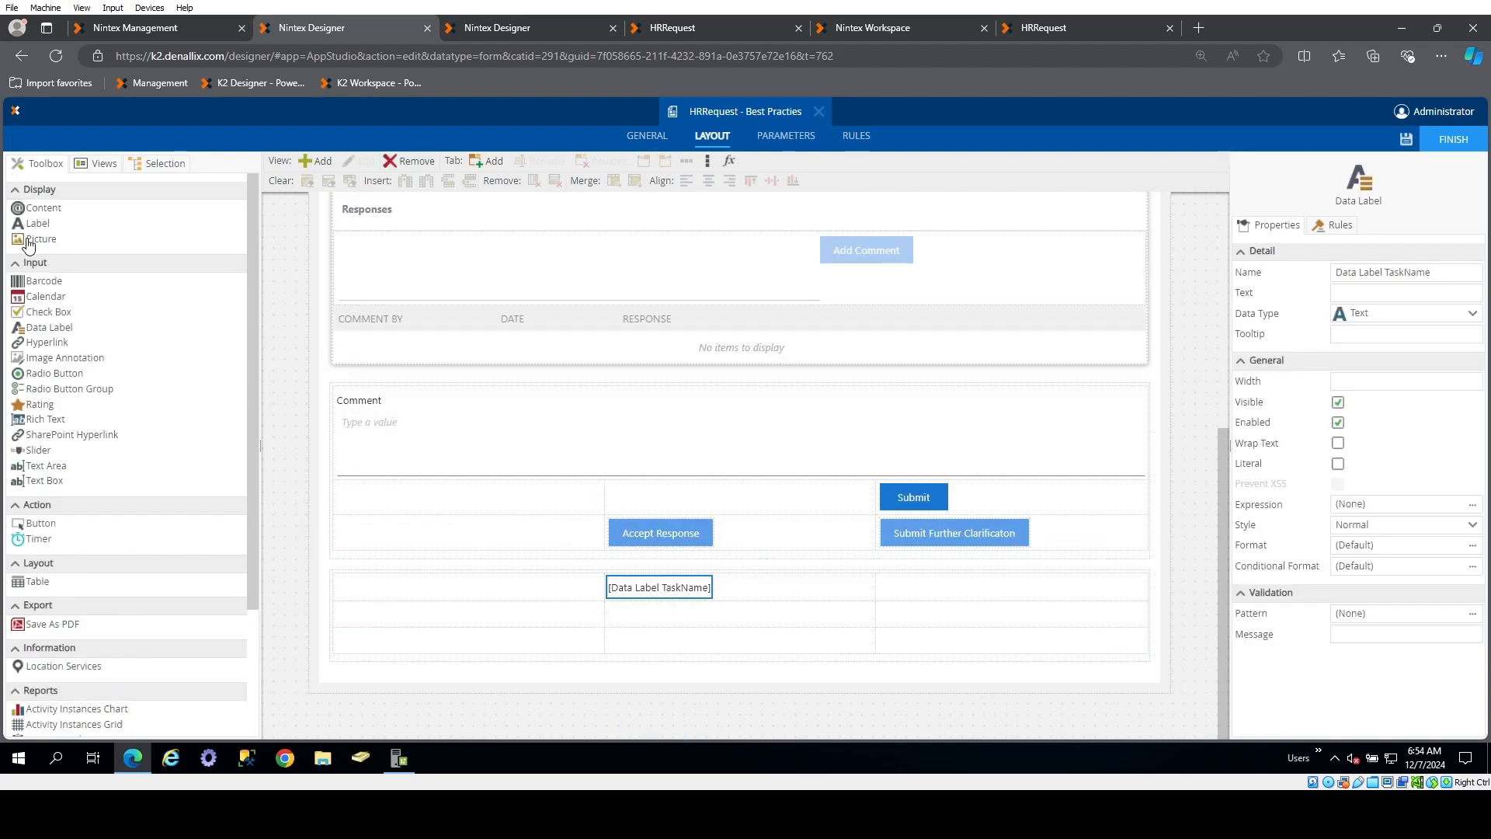
left_click_drag(31, 230, 501, 622)
left_click(1379, 273)
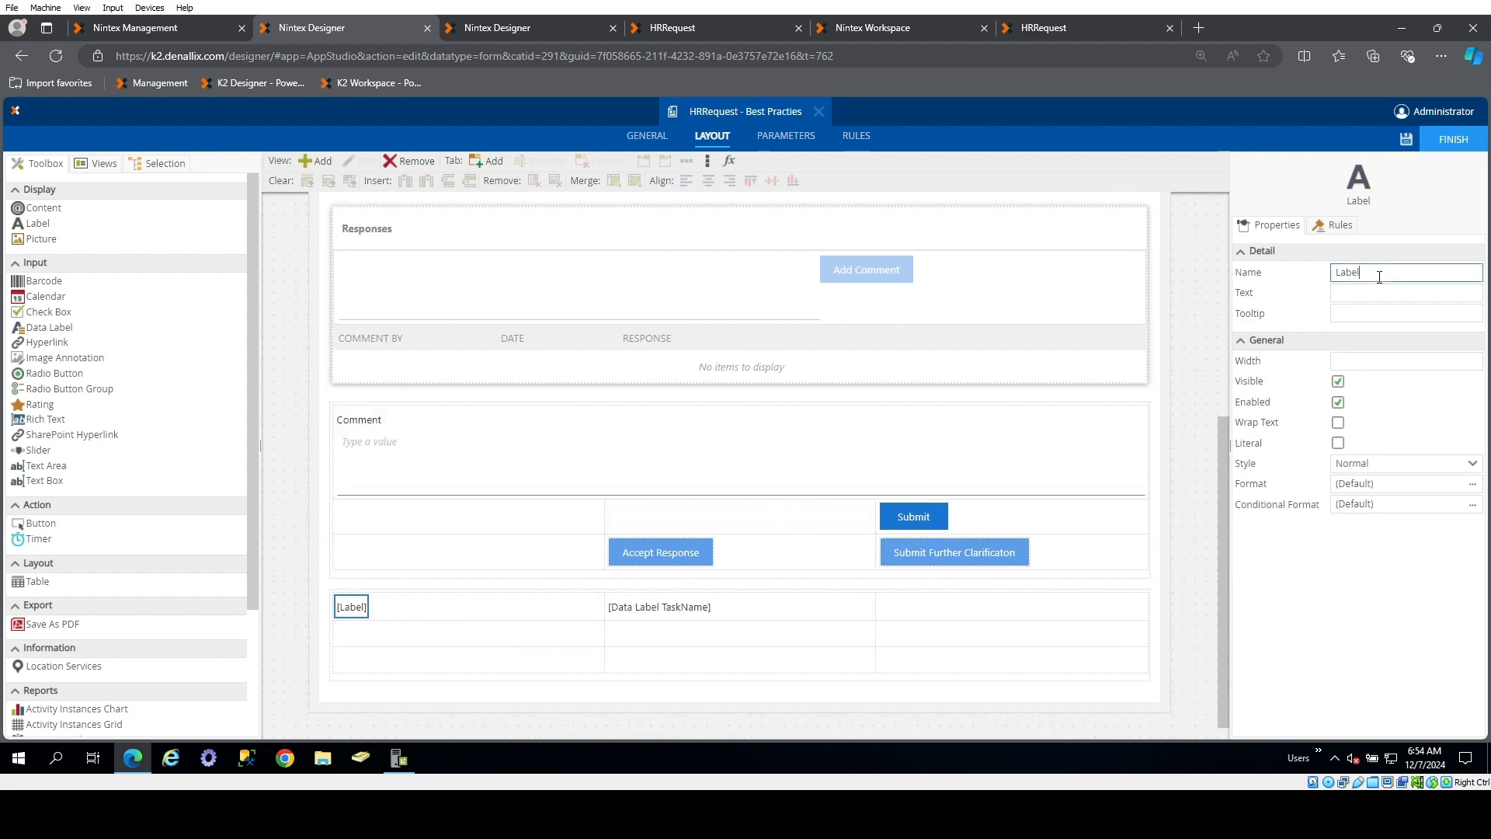
type("TaskName")
key("Tab")
type("T")
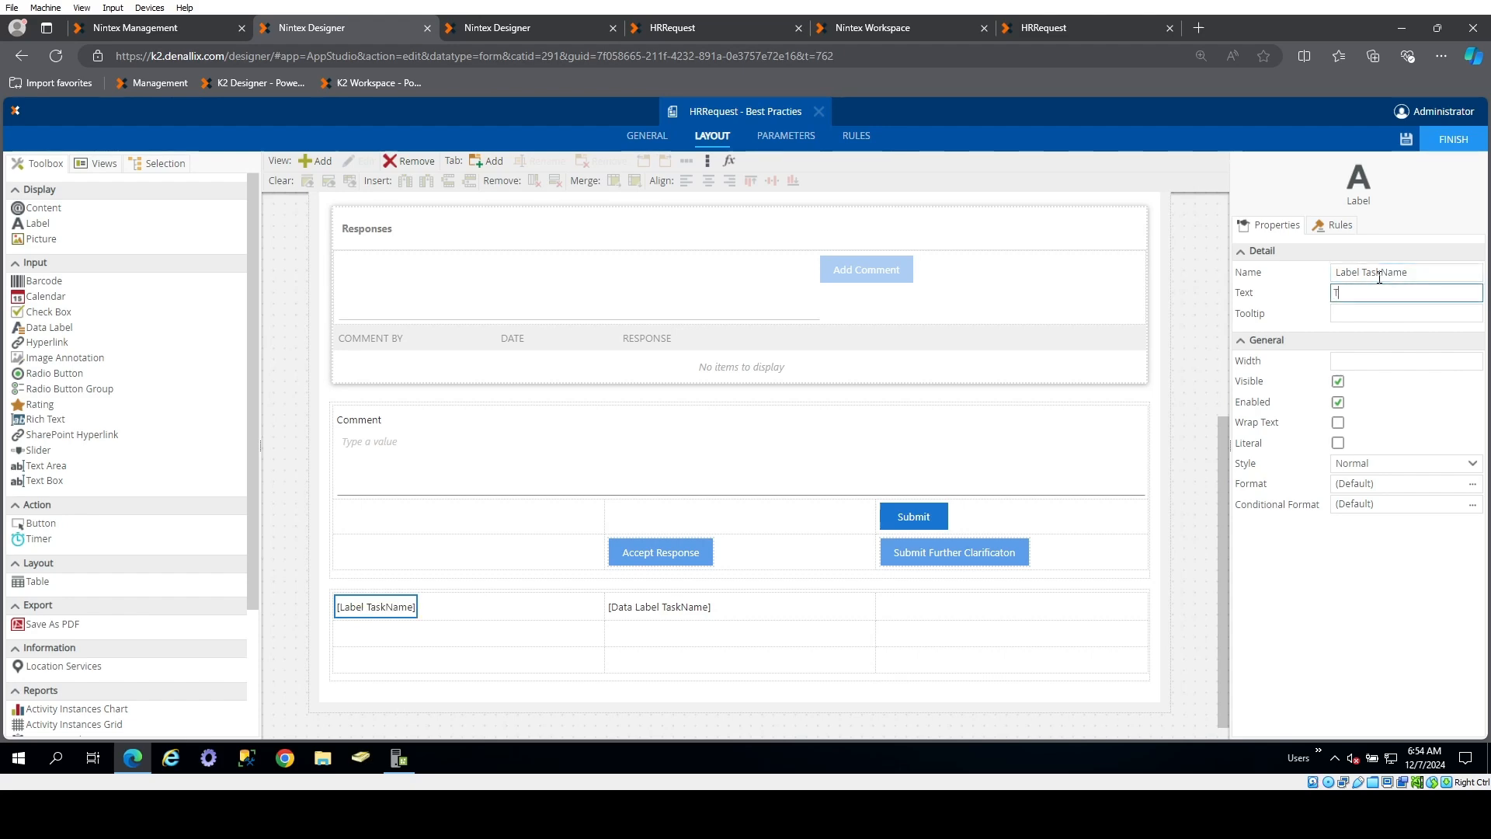
type("ask Name")
left_click(907, 612)
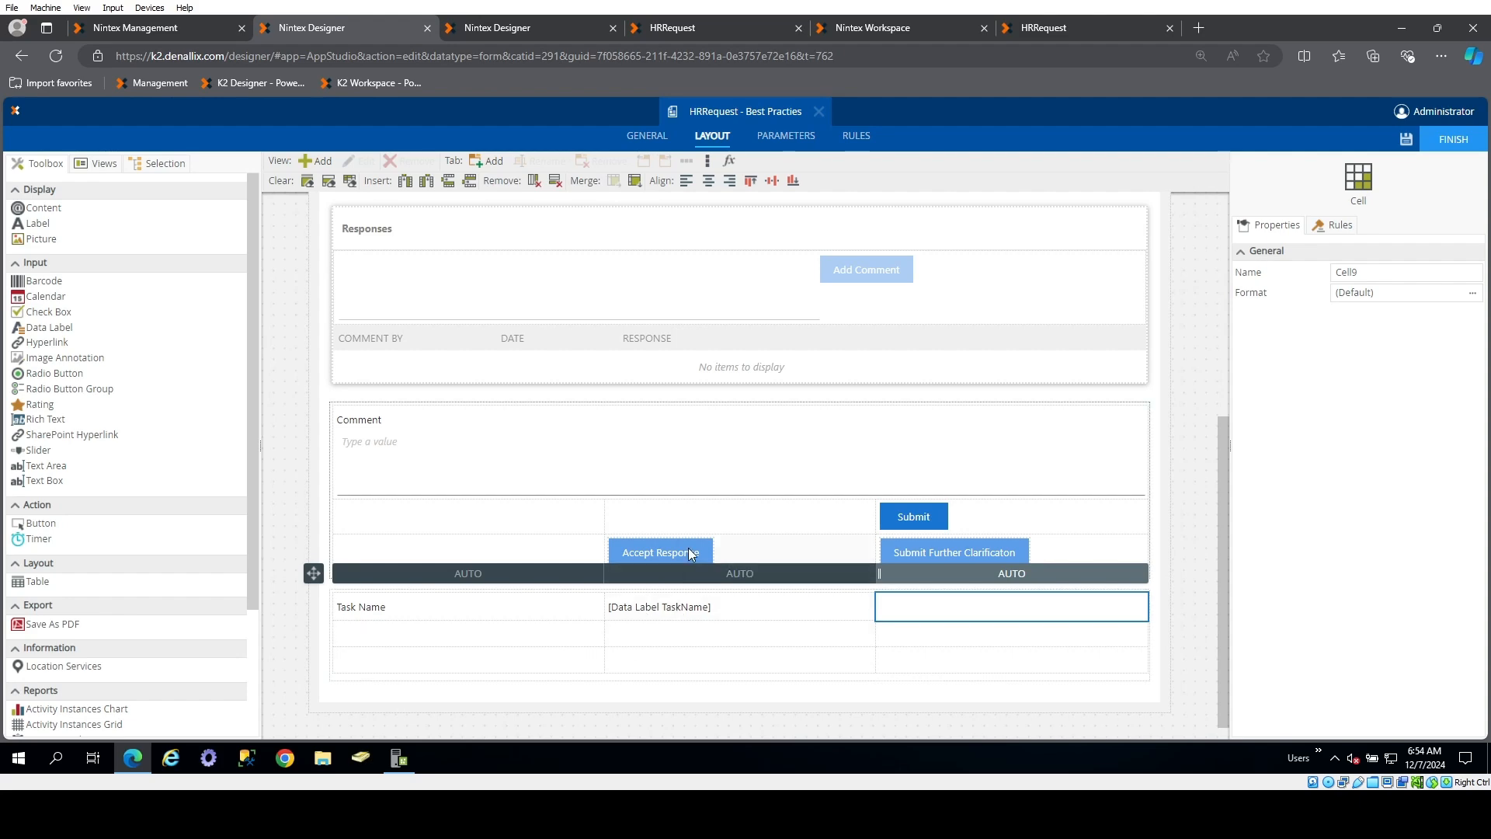
Review the properties of Table Debug and the data type options of the form's Debug parameter
scroll(825, 410, "up", 3)
scroll(832, 506, "down", 3)
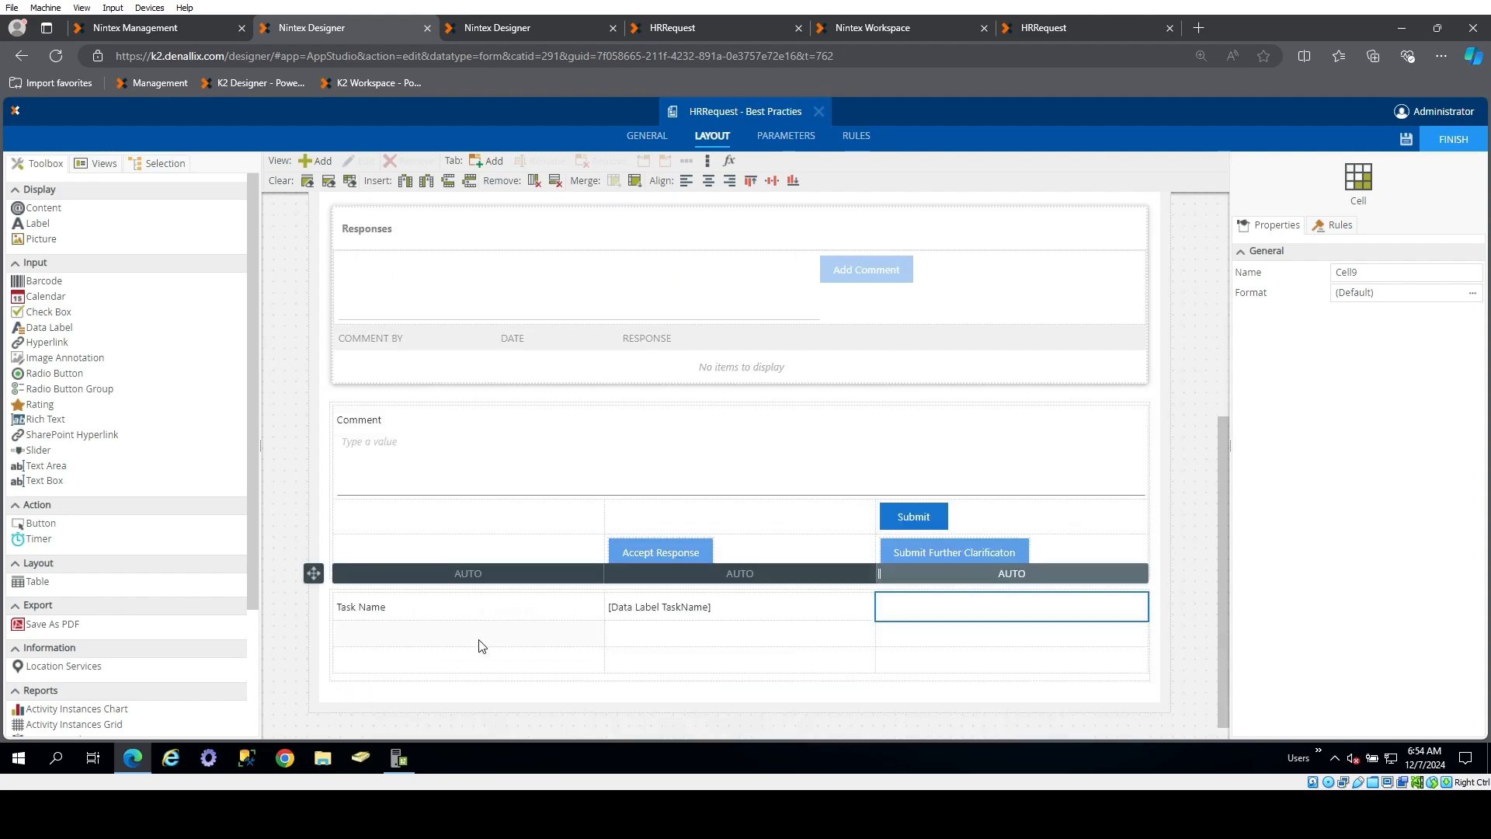
left_click(314, 574)
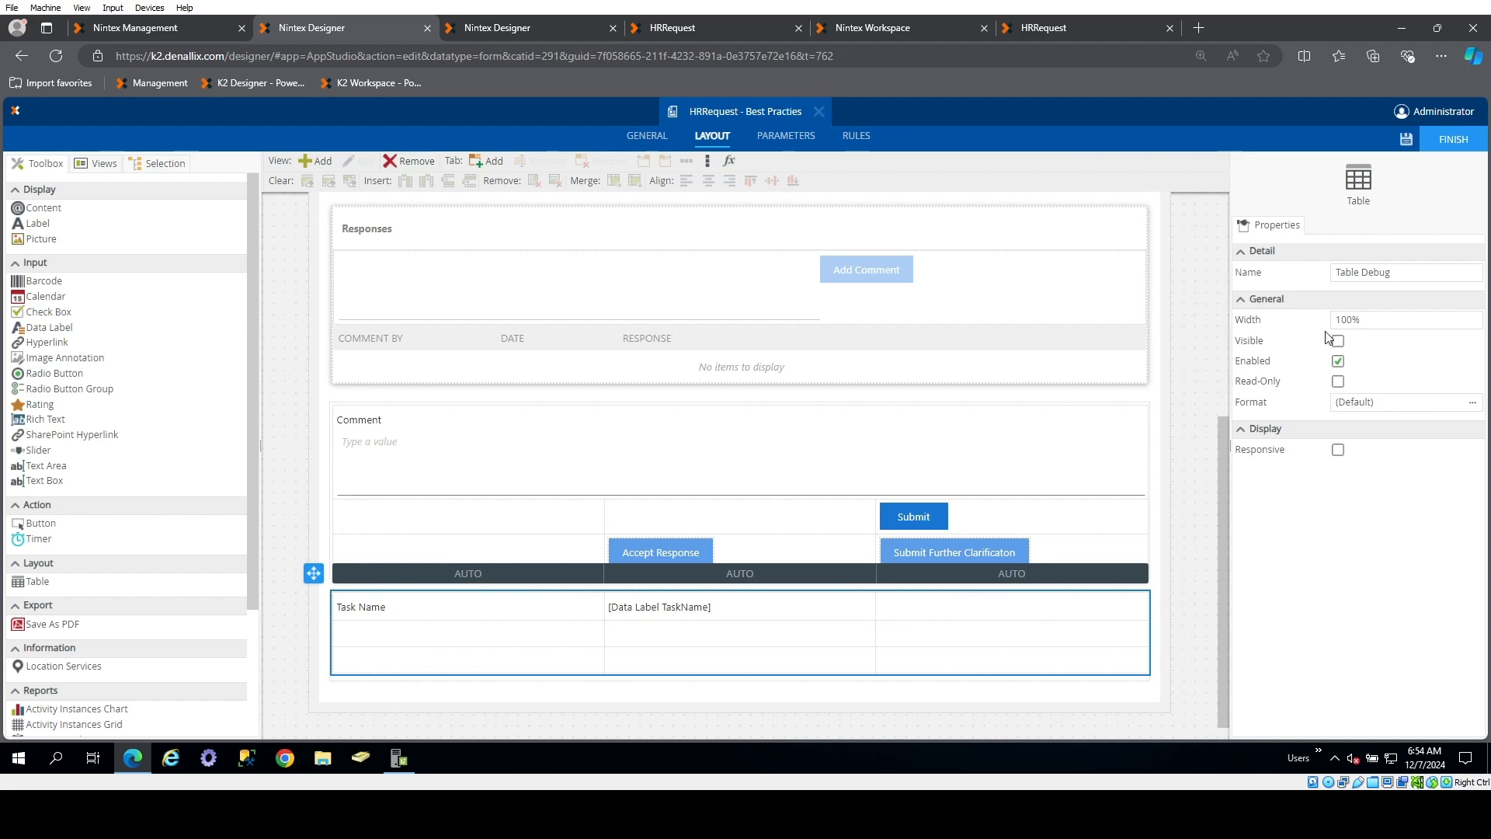
scroll(821, 236, "up", 5)
left_click(788, 137)
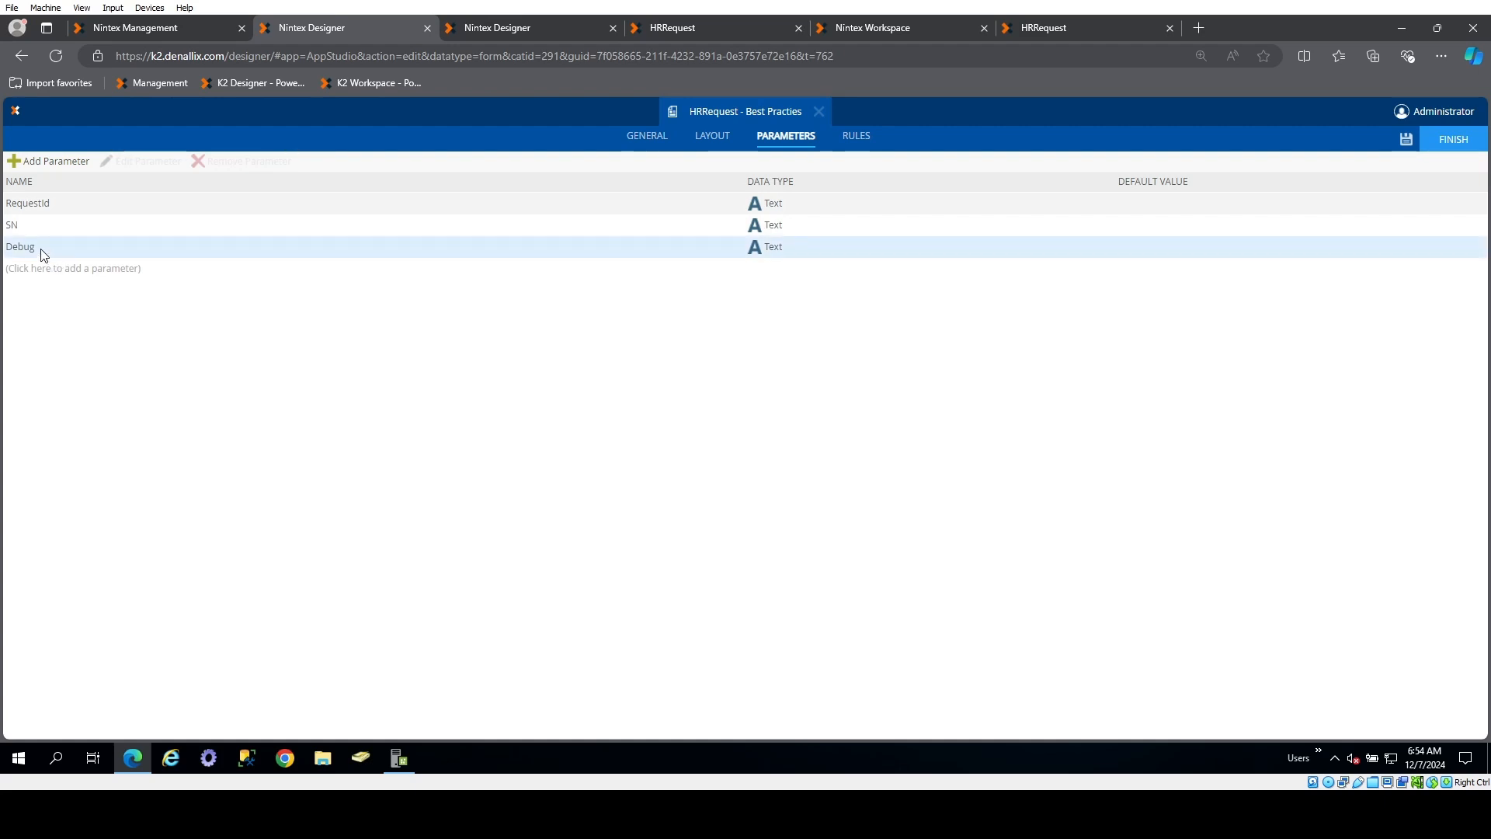
left_click(780, 258)
left_click(839, 256)
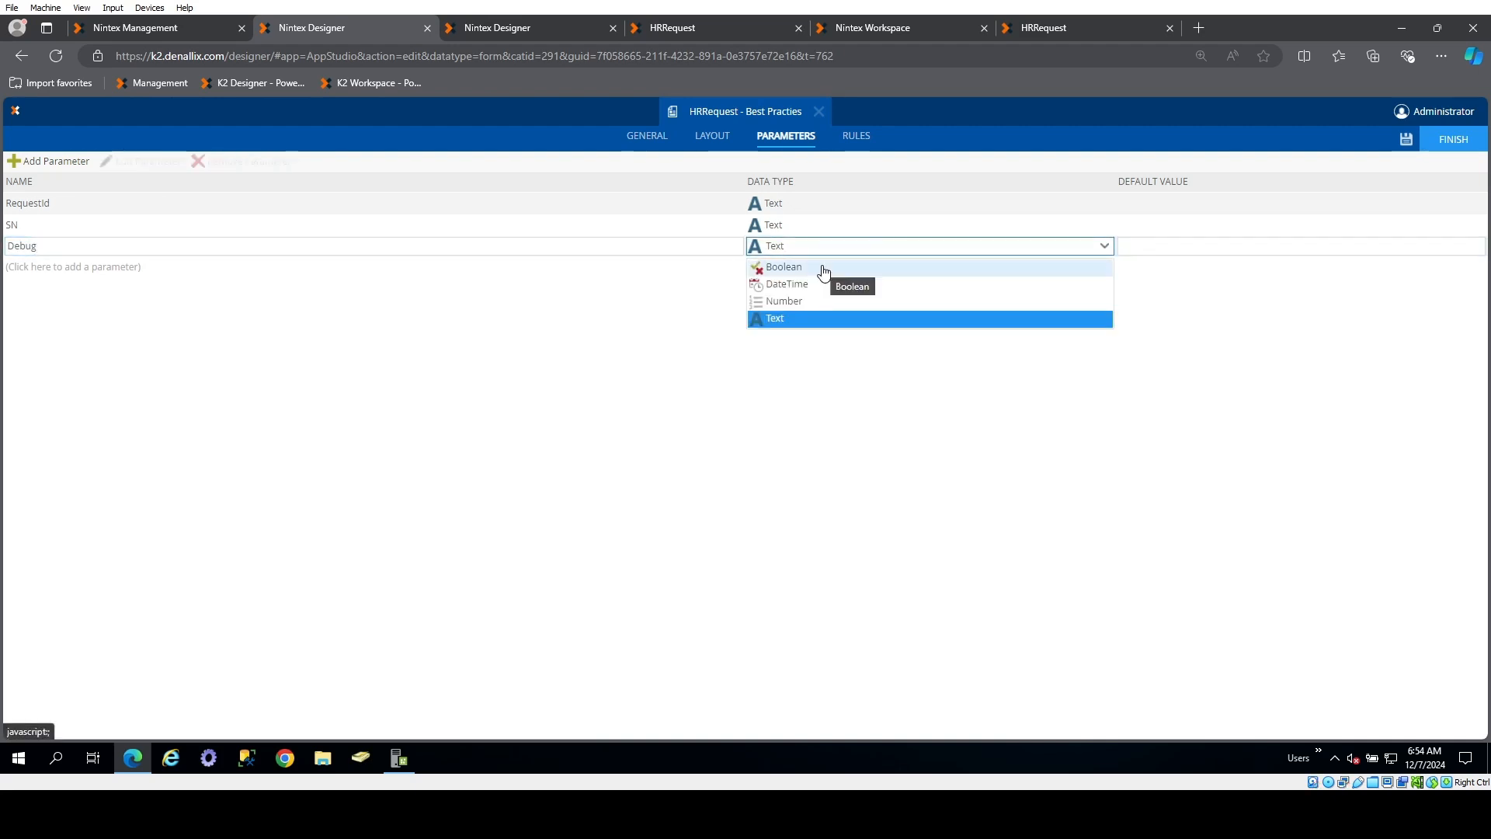
left_click(321, 351)
Add a condition at the end of the form's initializing rule that checks whether the form parameter Debug has been specified
left_click(858, 139)
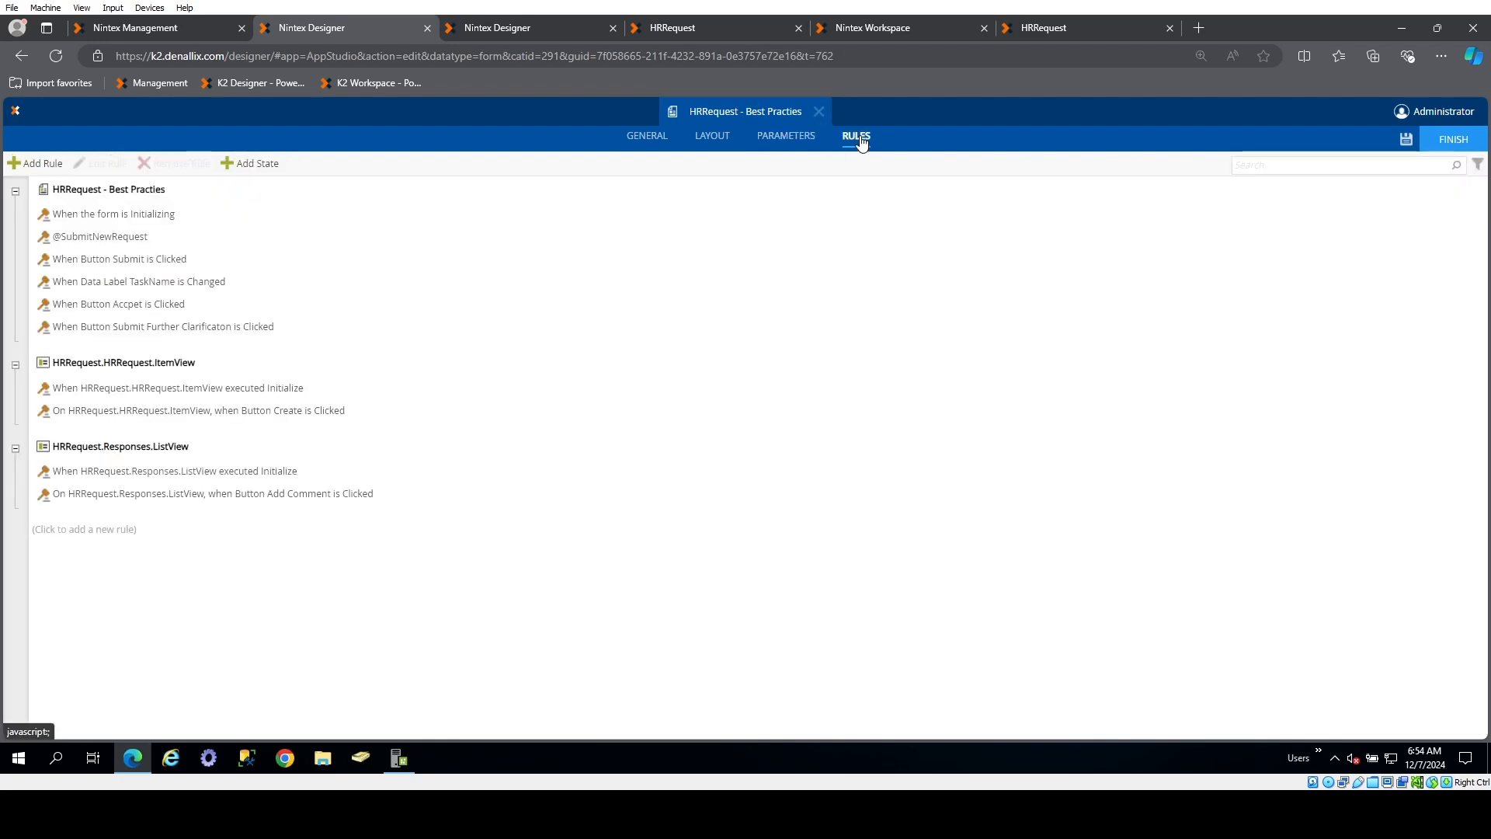
double_click(207, 216)
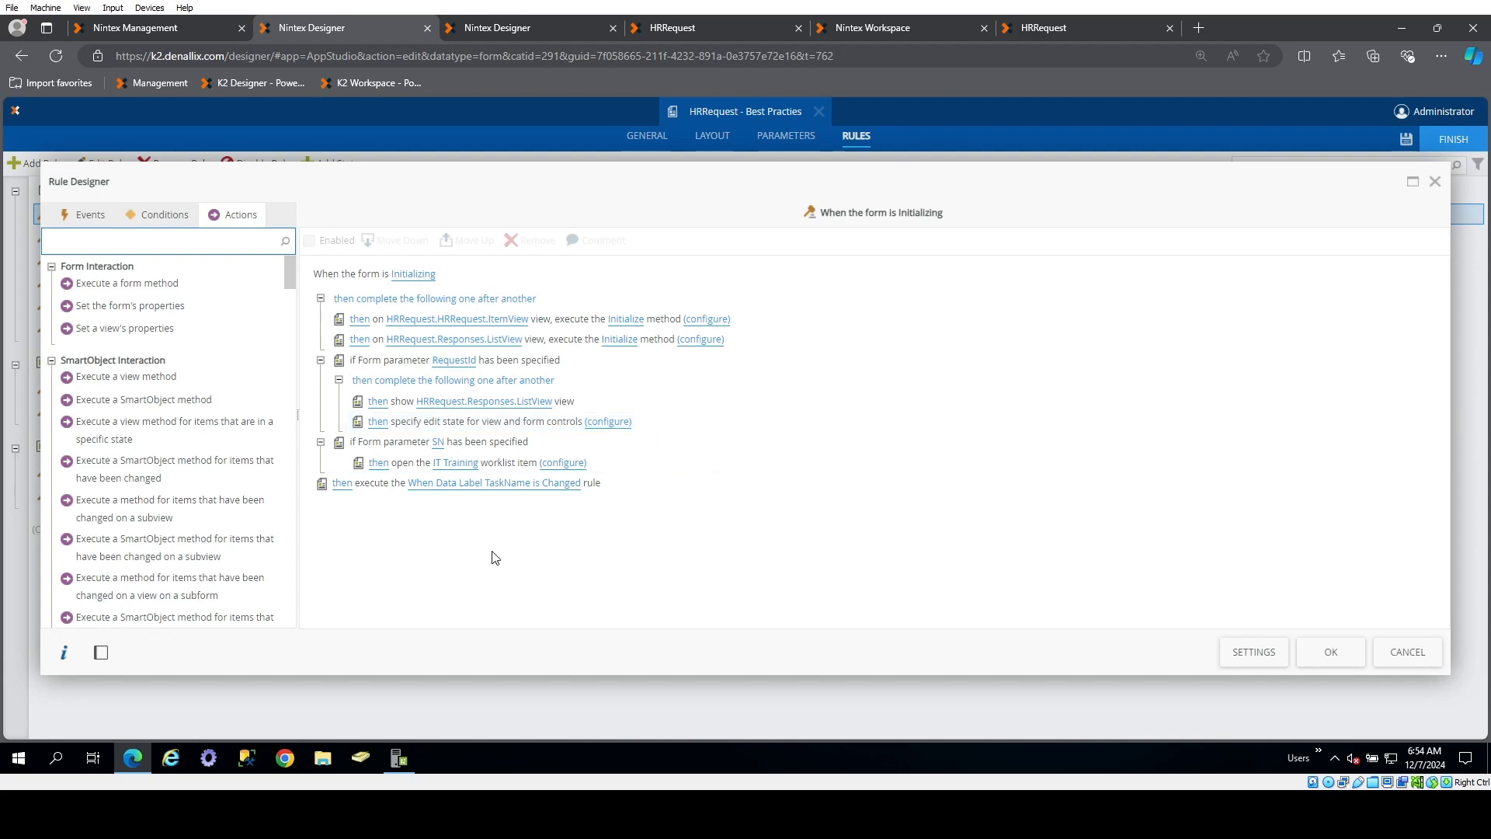
left_click(158, 217)
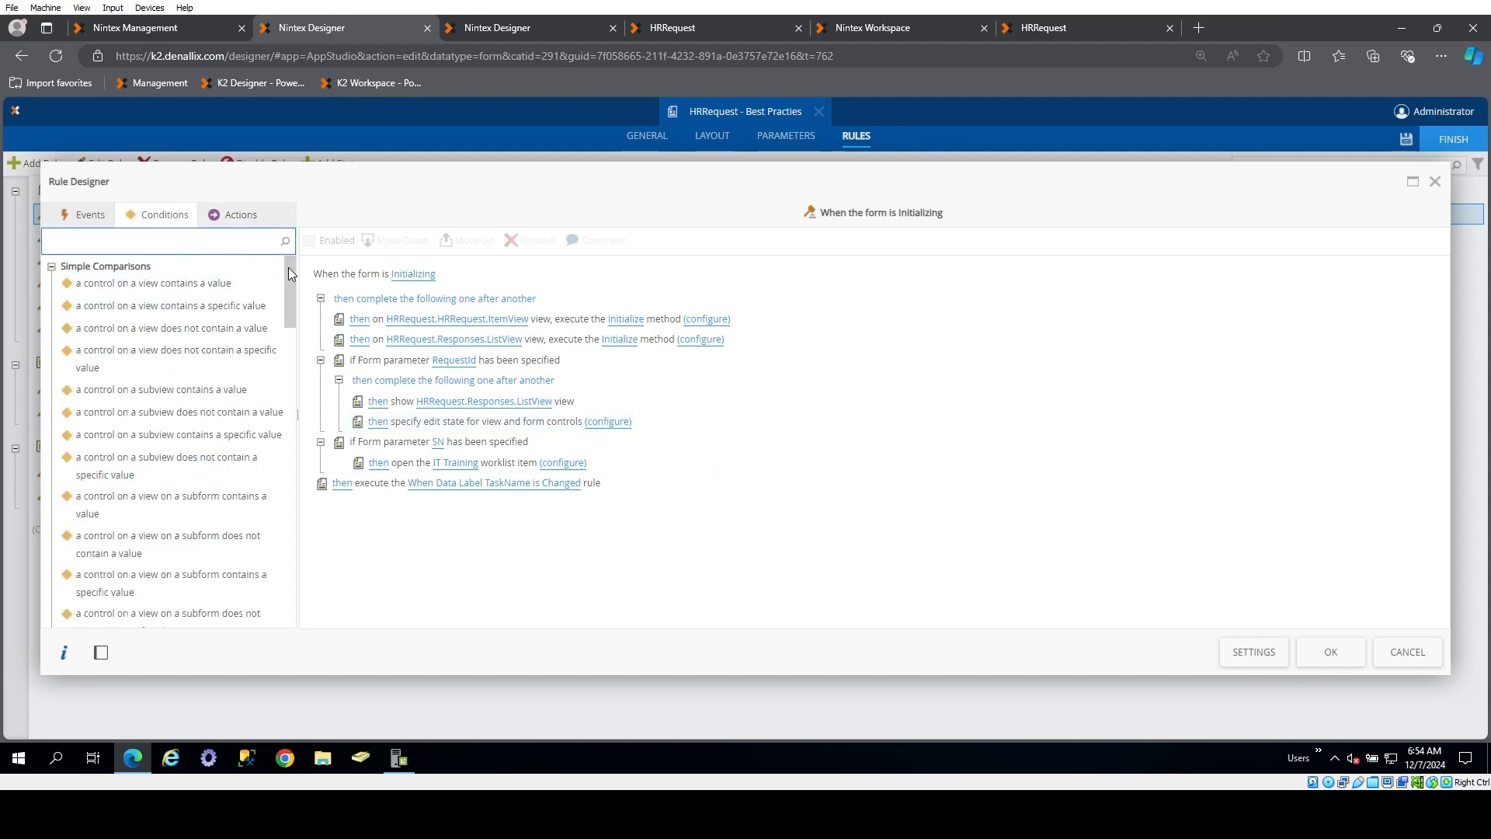
type("para")
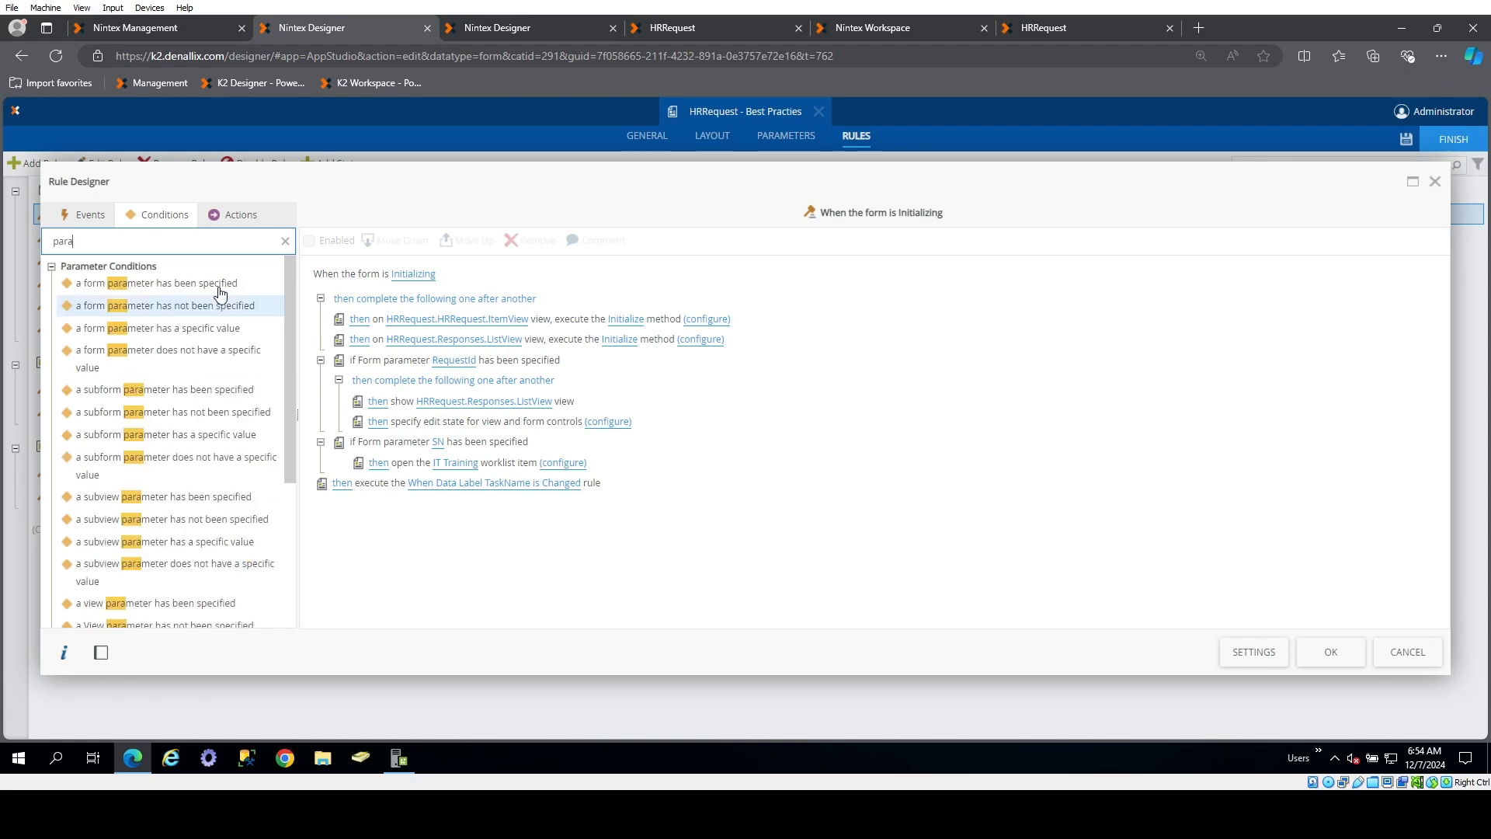
left_click(155, 283)
left_click(442, 509)
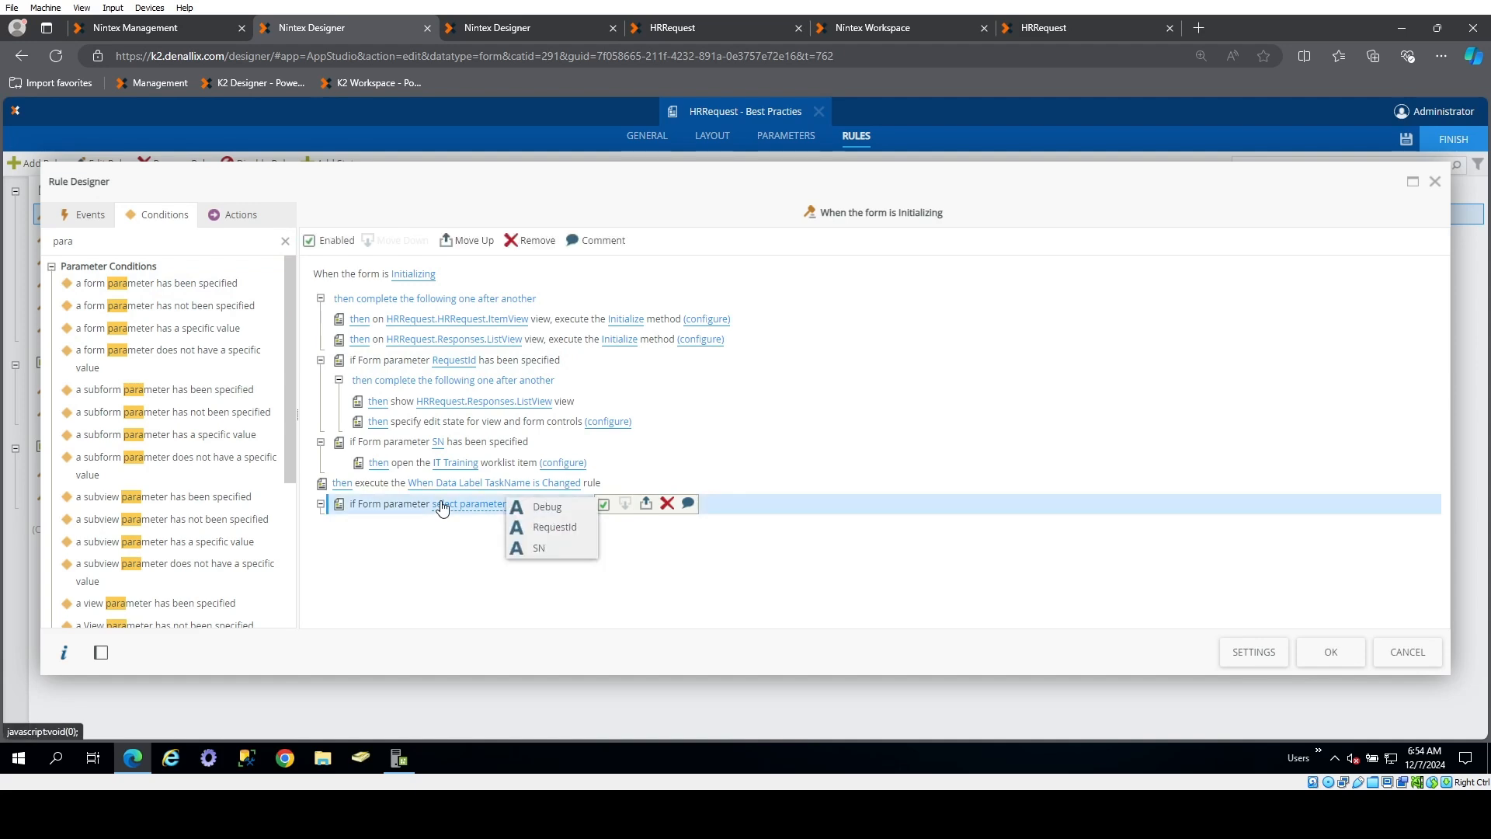
left_click(516, 506)
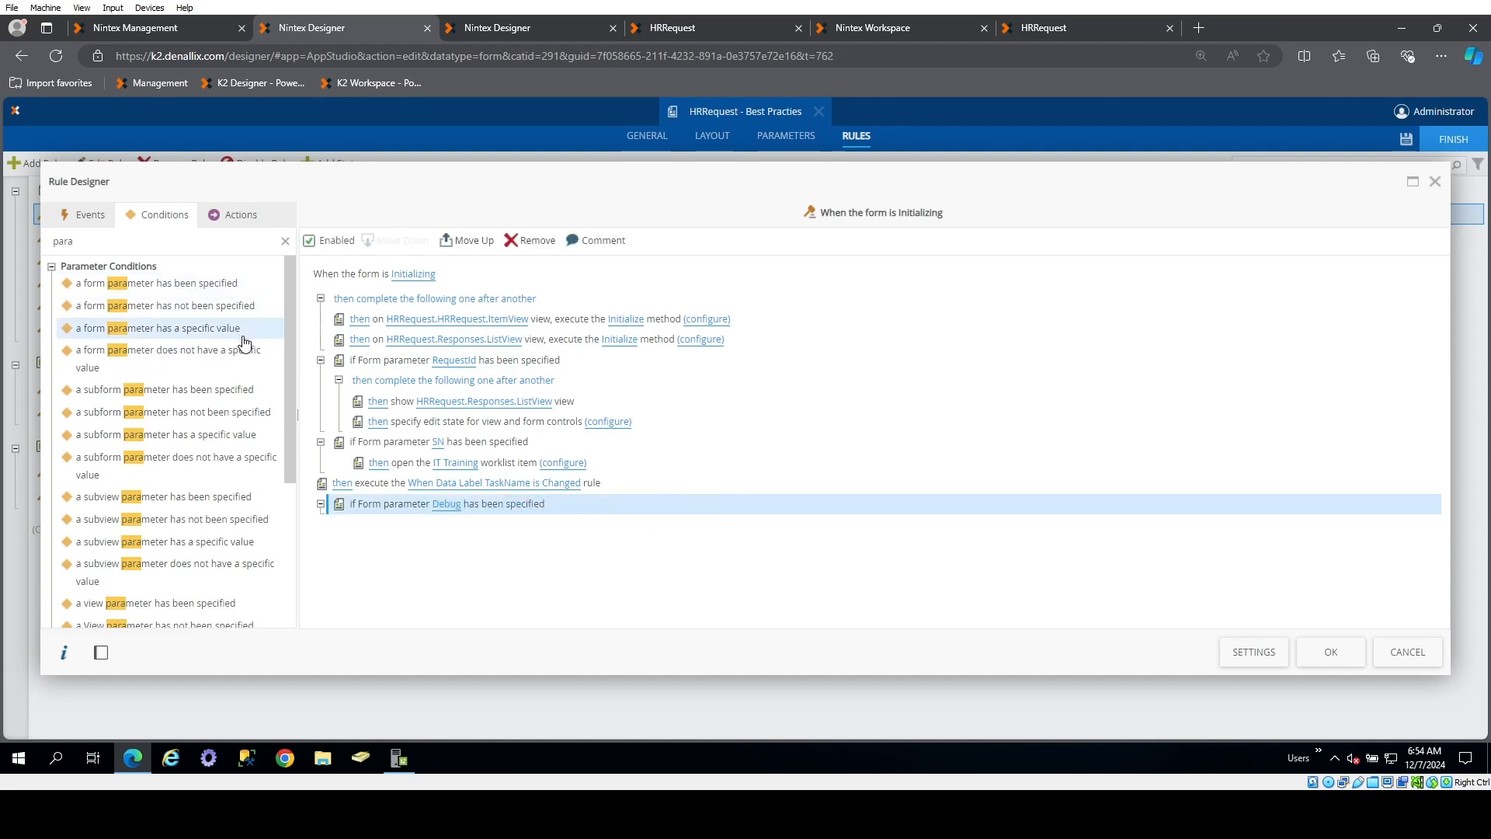
Replace the condition that Debug has been specified with one checking whether the Debug form parameter has a value of true
left_click_drag(245, 343, 560, 513)
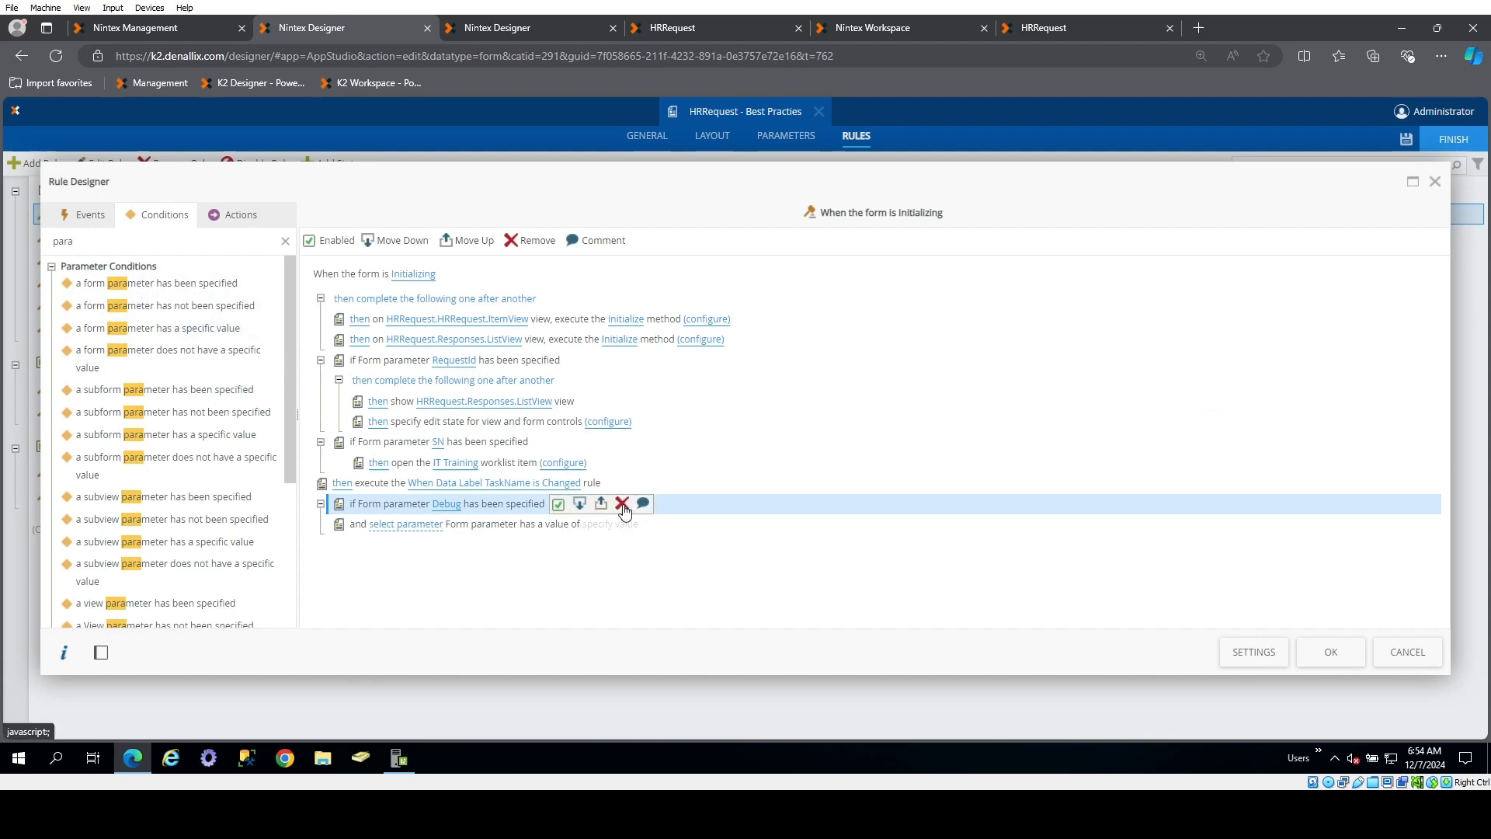
left_click(392, 504)
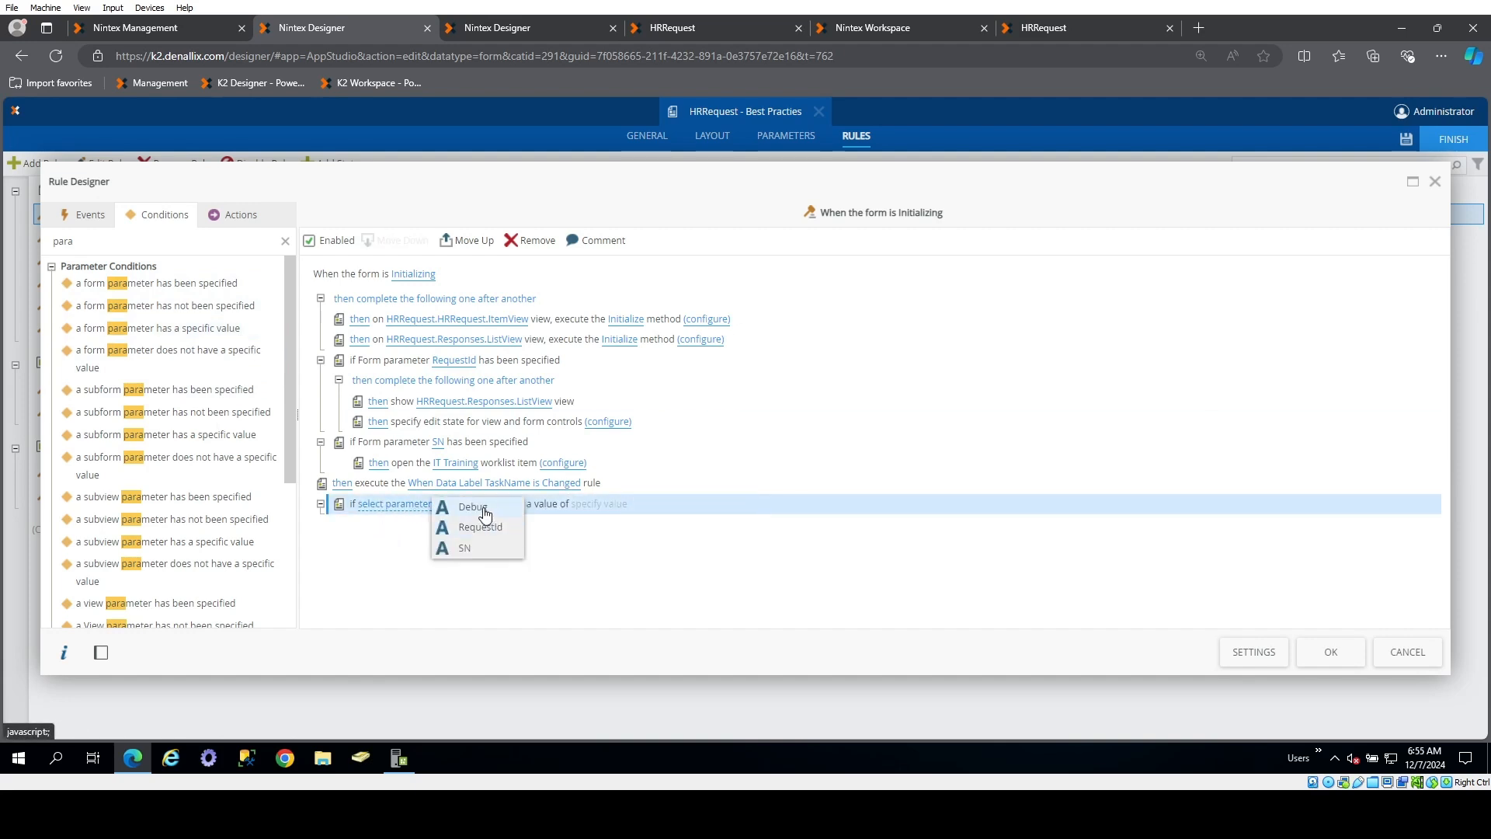
left_click(488, 509)
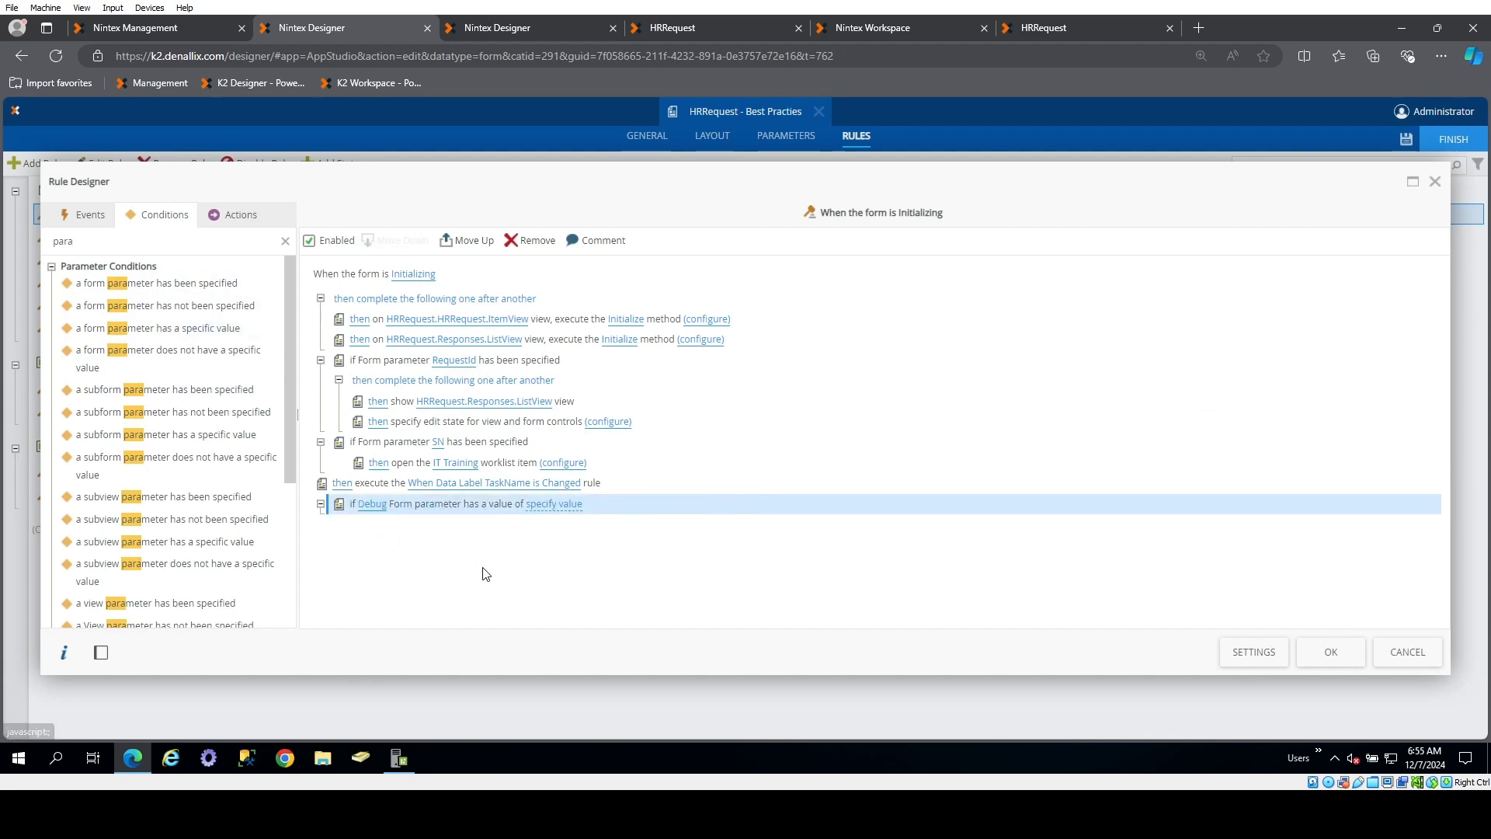
left_click(550, 506)
type("true")
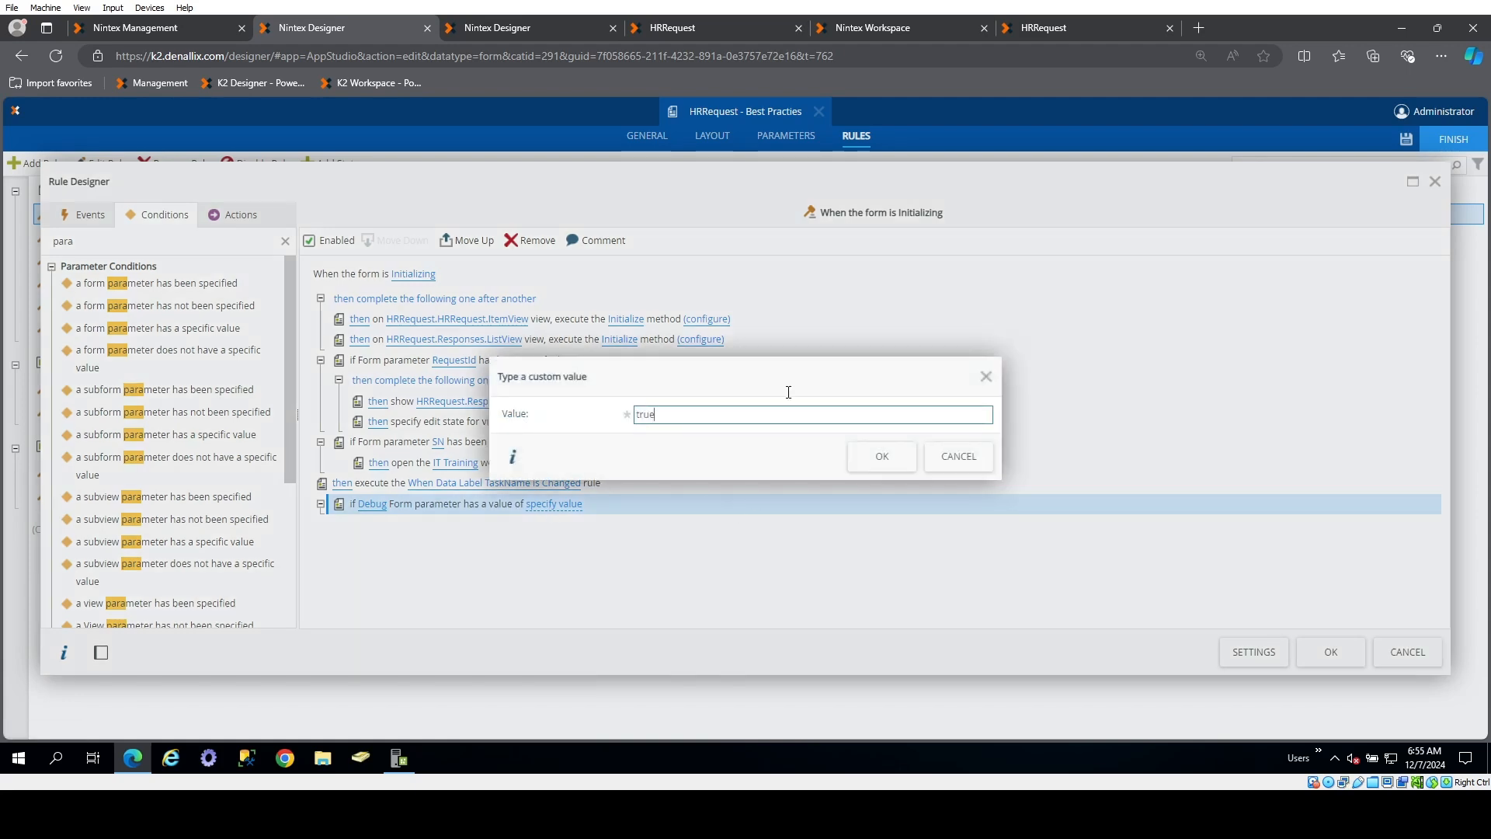
left_click(882, 457)
Add an action under the Debug condition that shows the Table Debug form control, confirm the rule and save the form
left_click(260, 216)
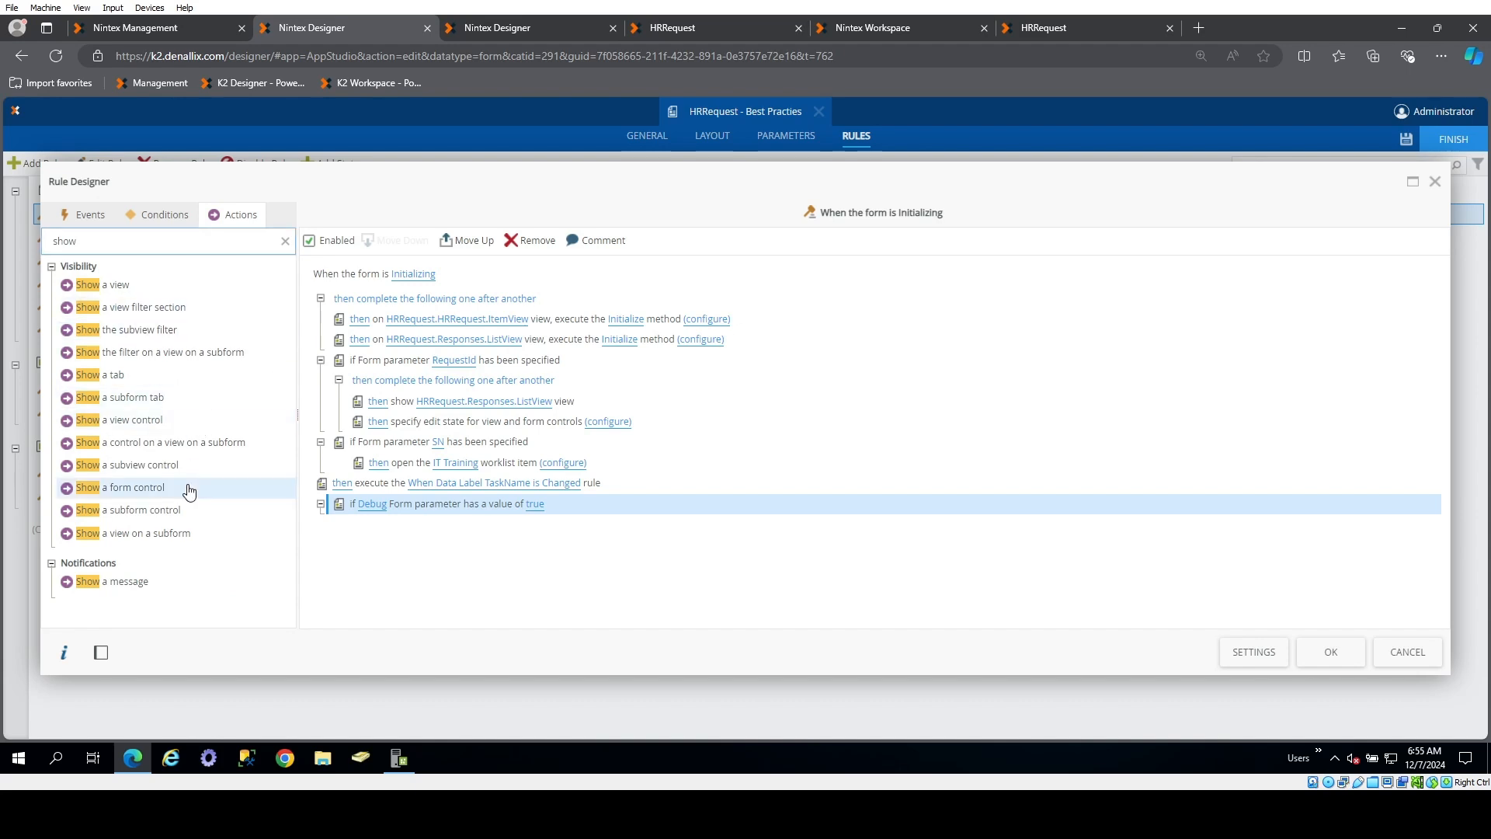
left_click_drag(190, 489, 456, 543)
left_click(444, 526)
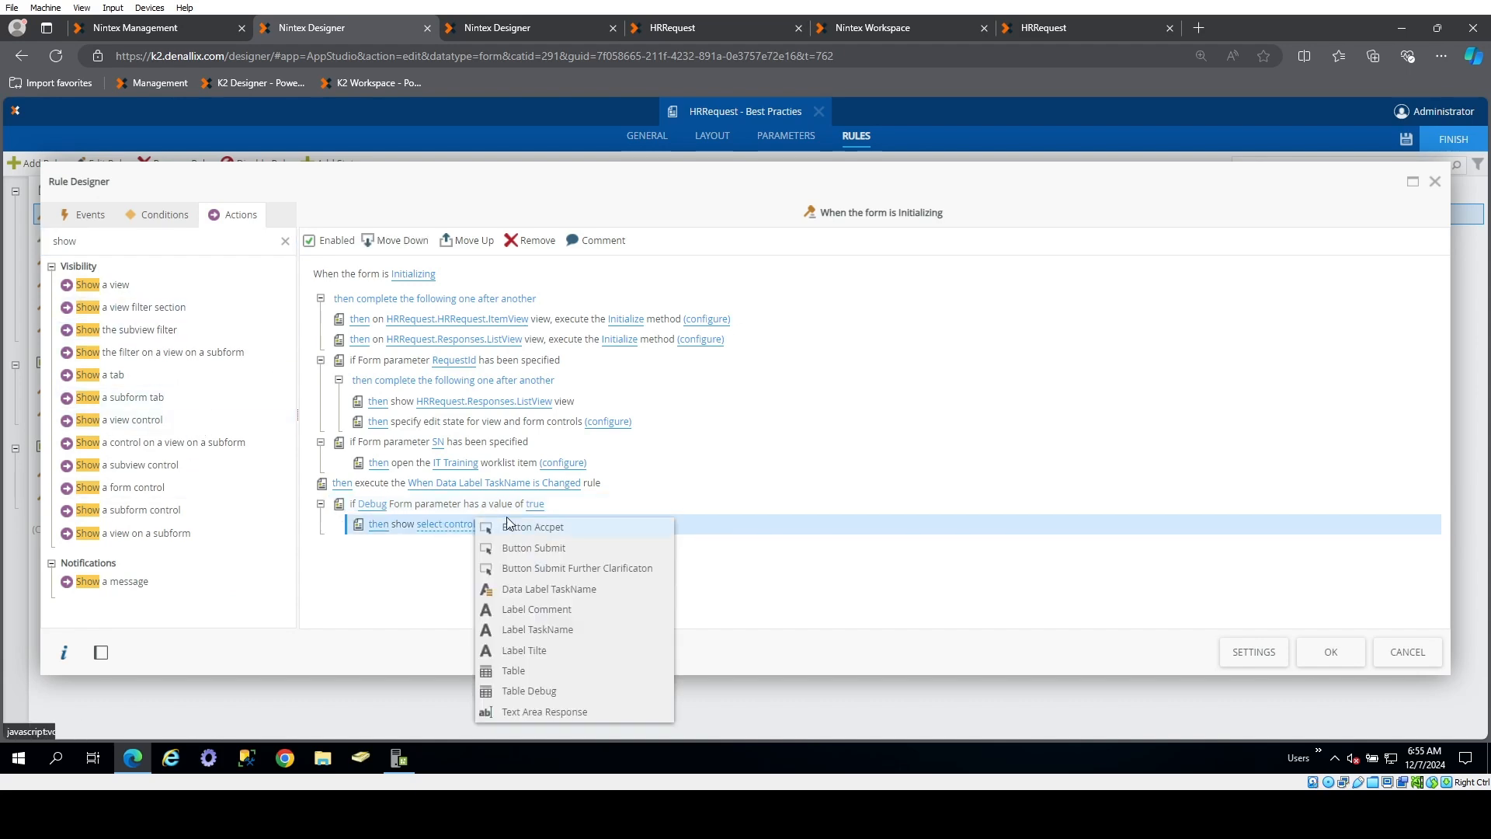
left_click(549, 695)
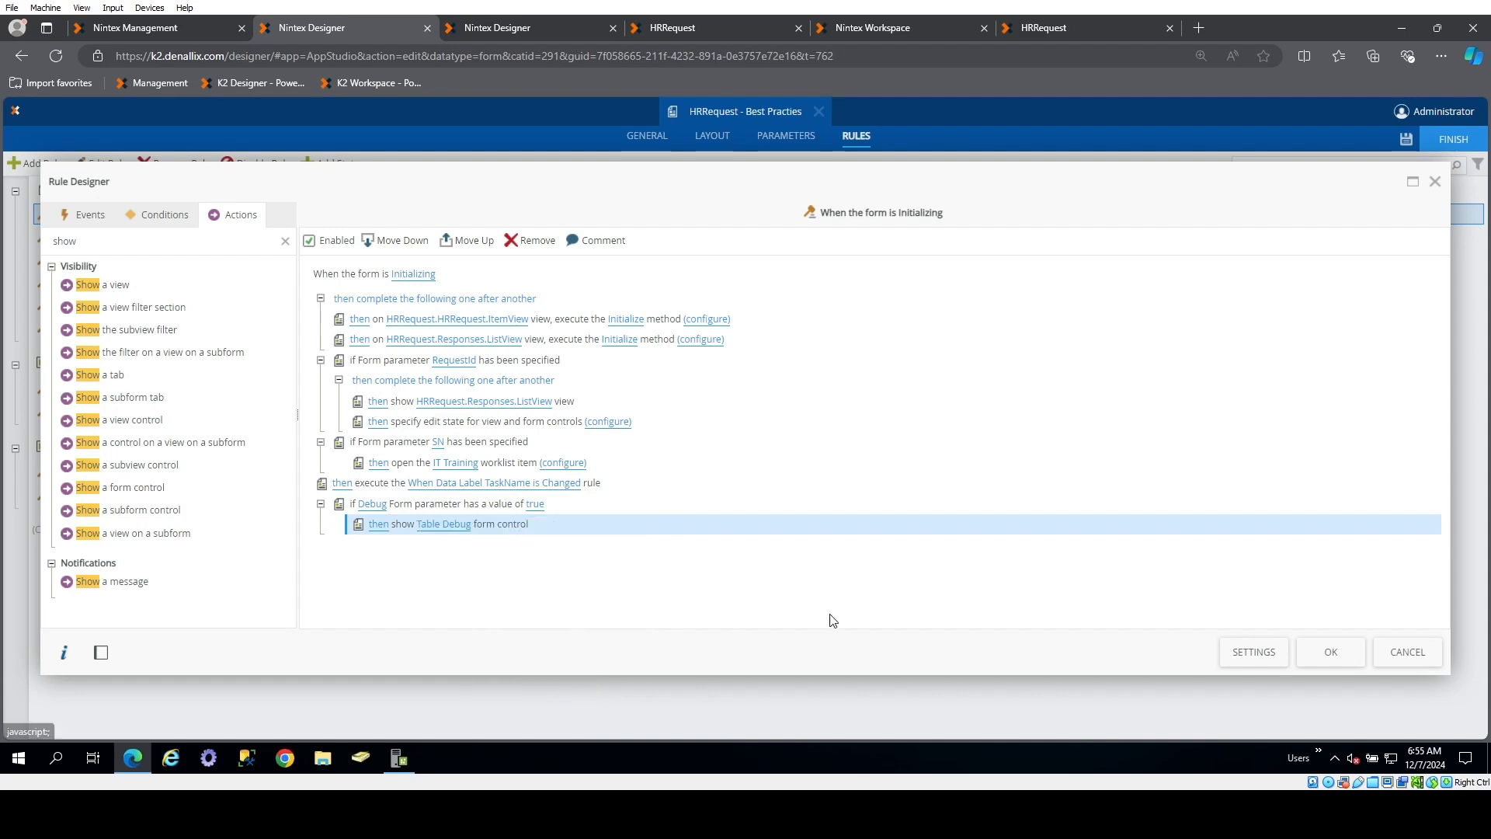
left_click(1331, 658)
left_click(1405, 140)
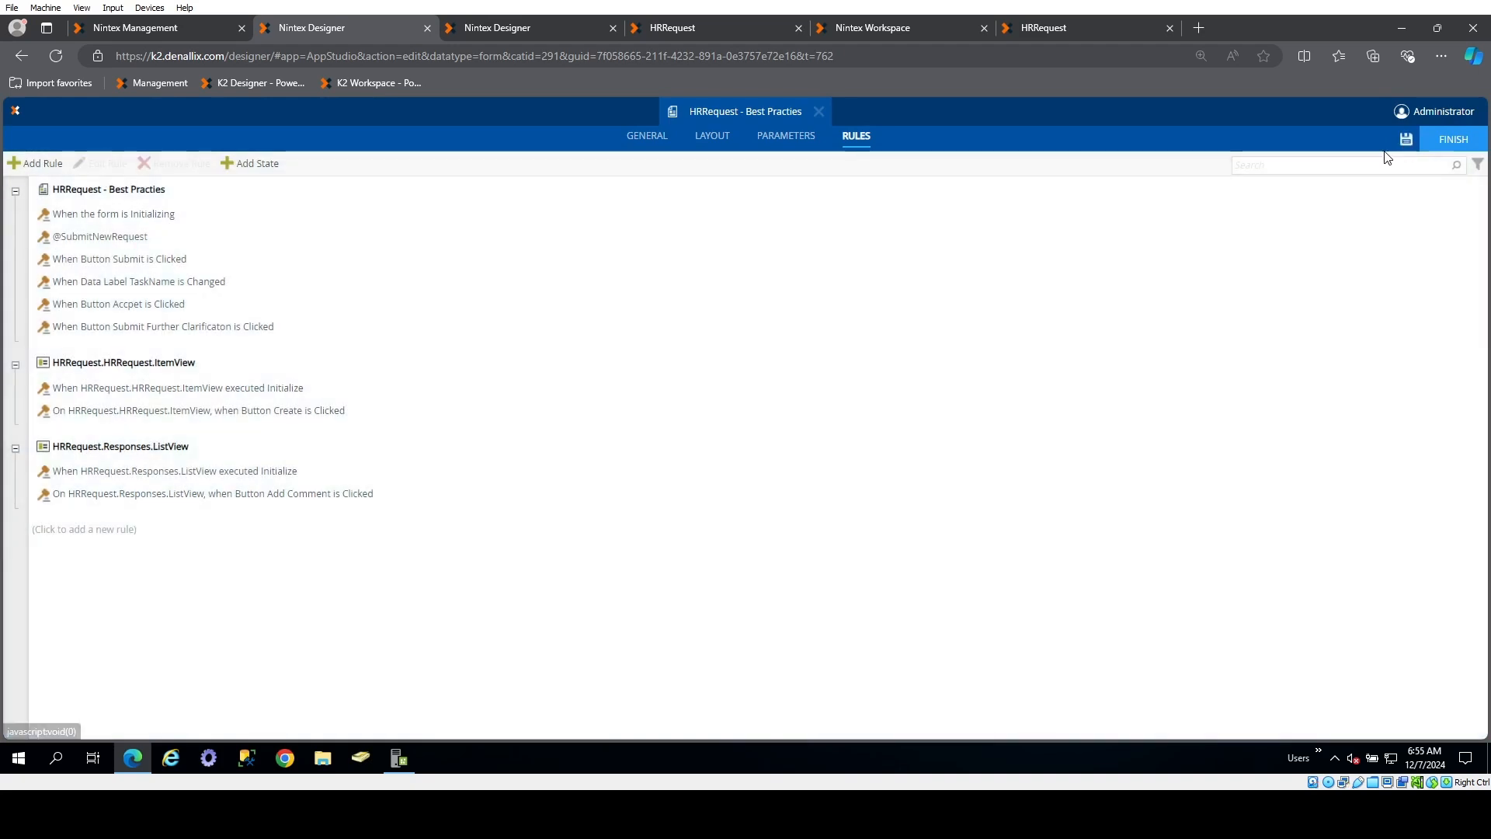
Test the running HRRequest form with the URL's debug parameter set to lljlijo and to false
left_click(1066, 31)
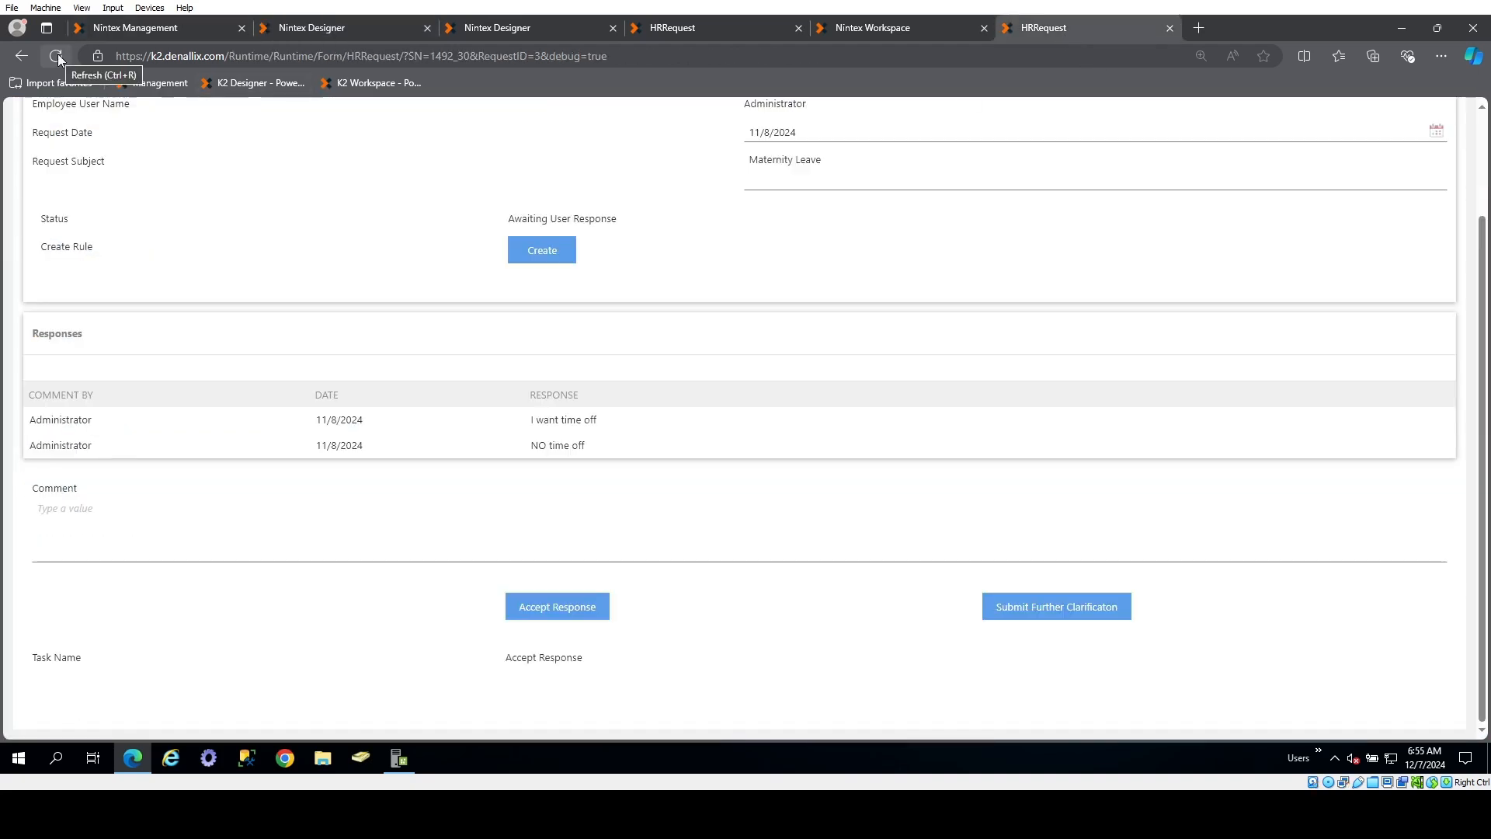
left_click_drag(588, 56, 794, 111)
type("lljlijo")
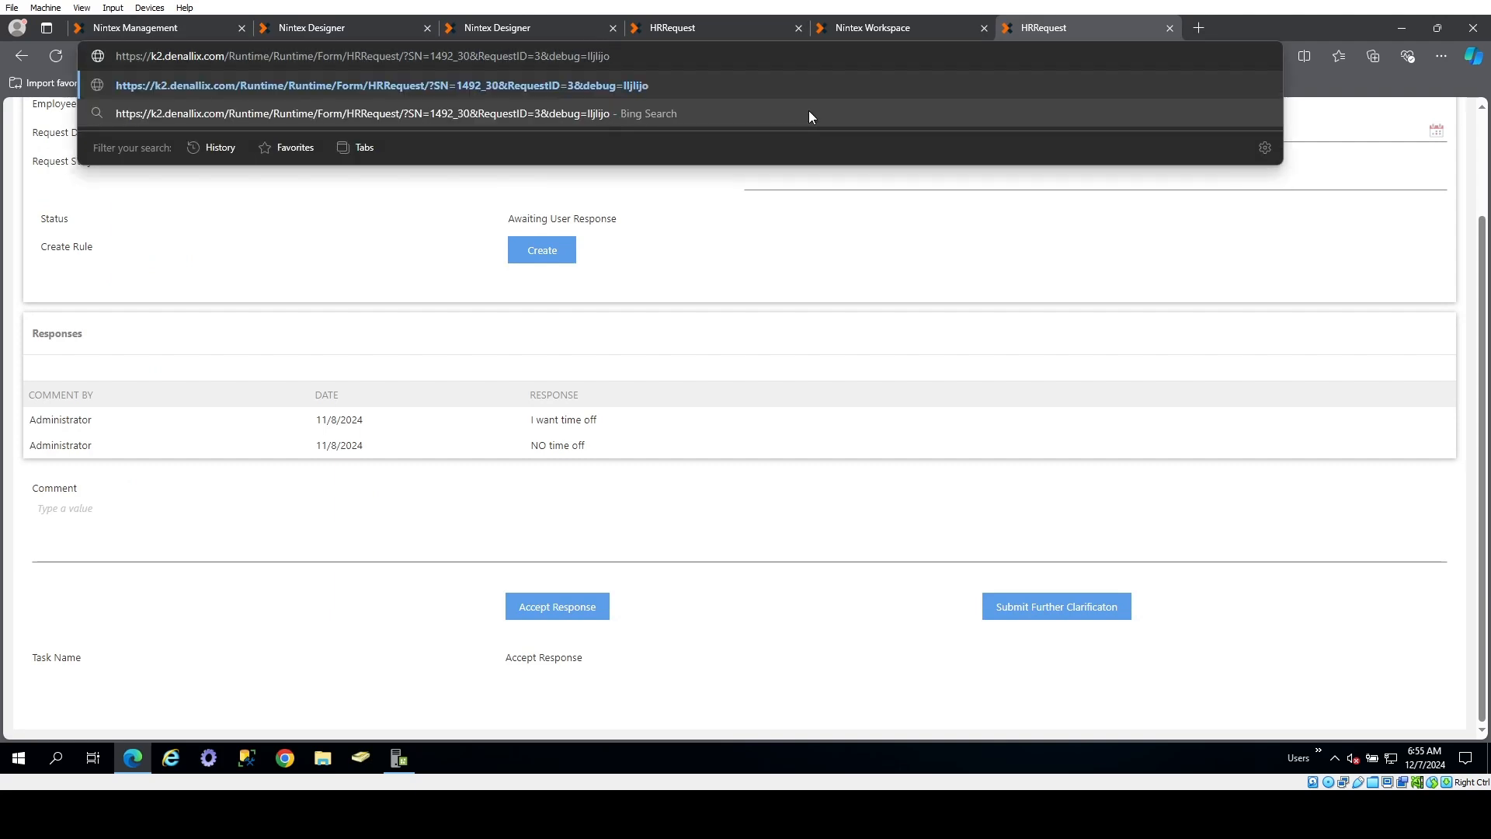
key("Return")
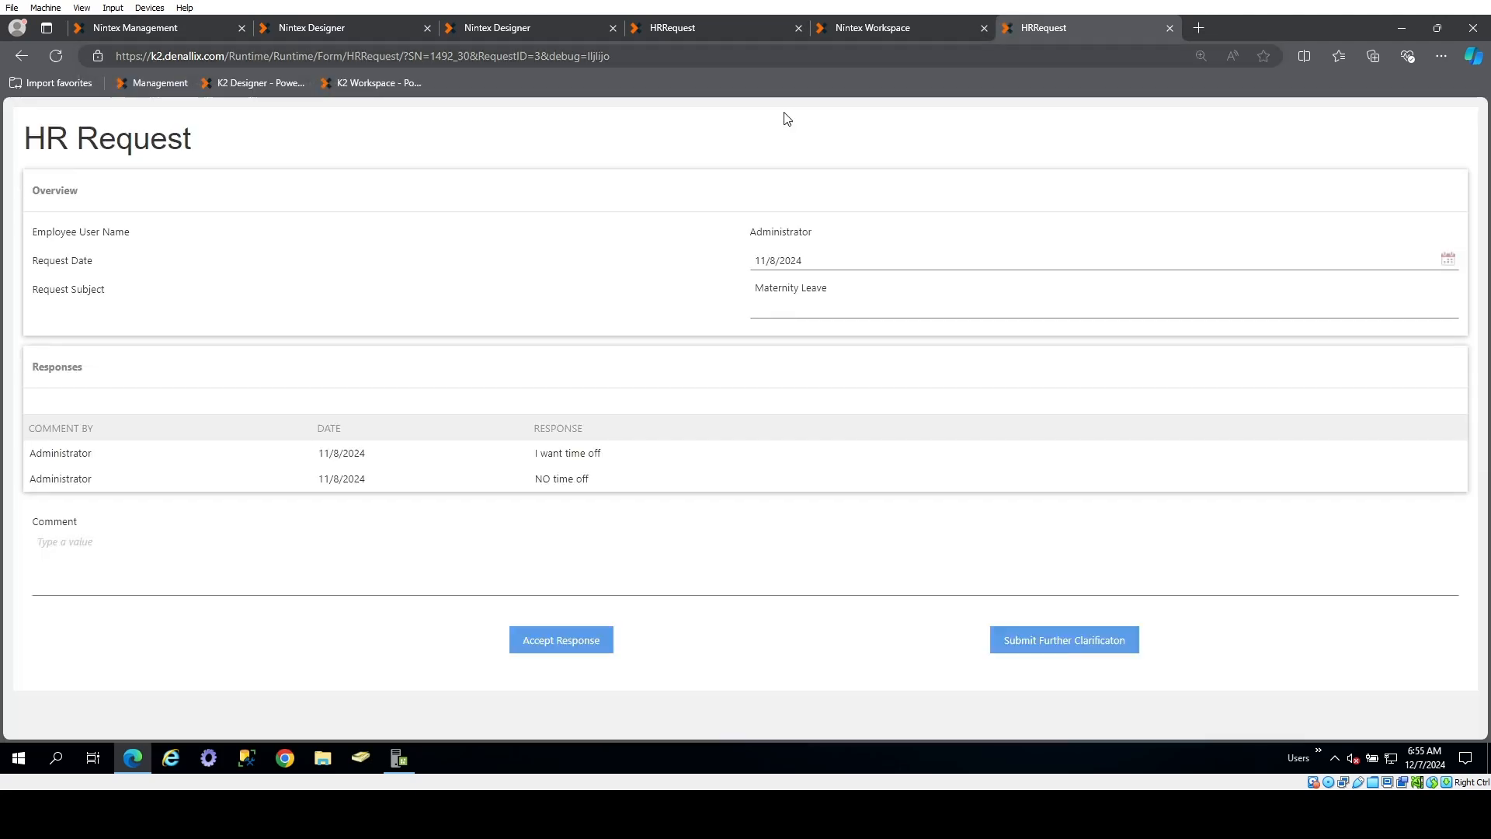
left_click_drag(599, 59, 741, 132)
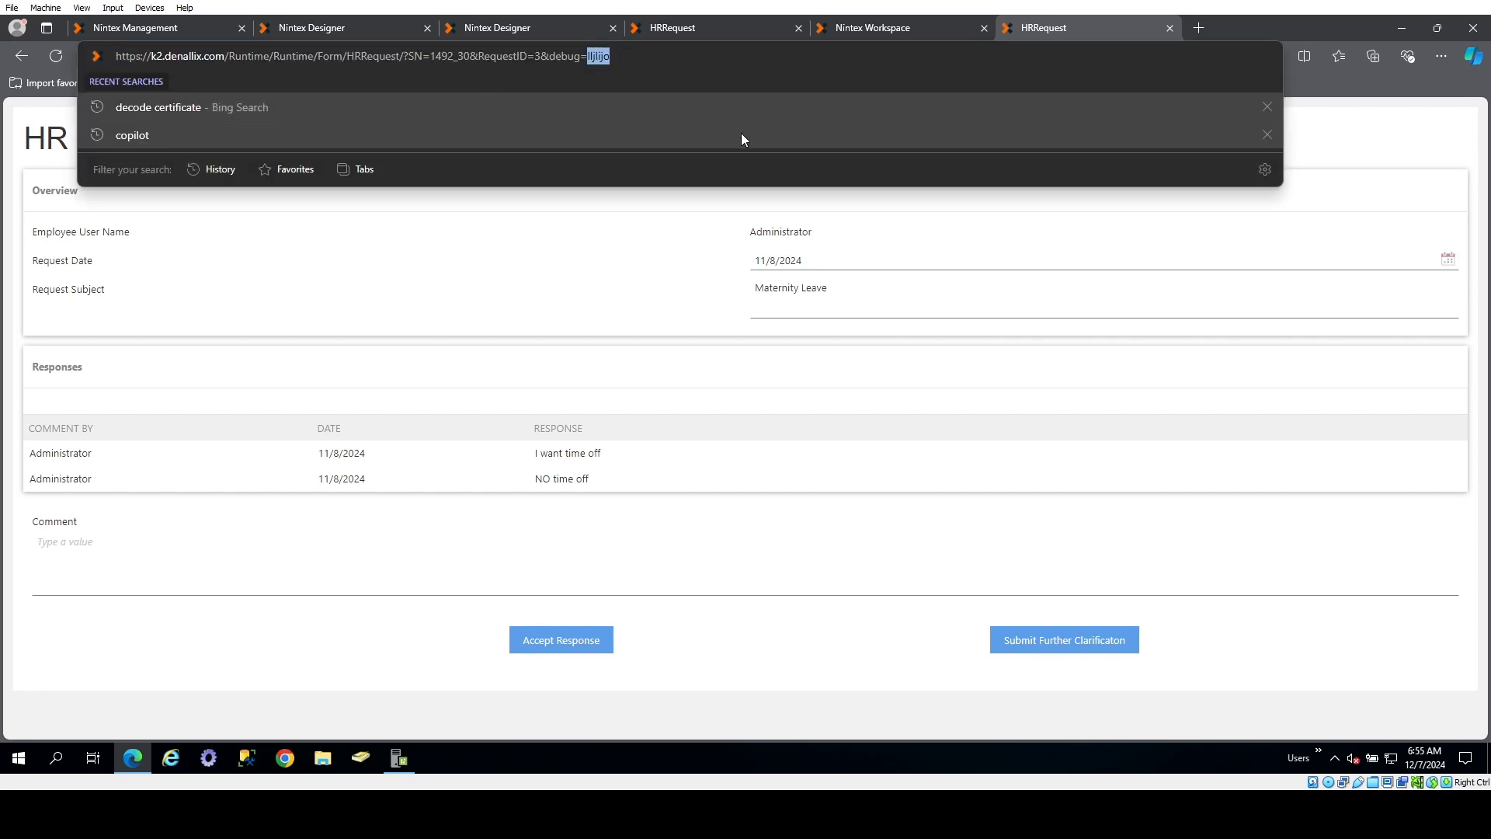
type("false")
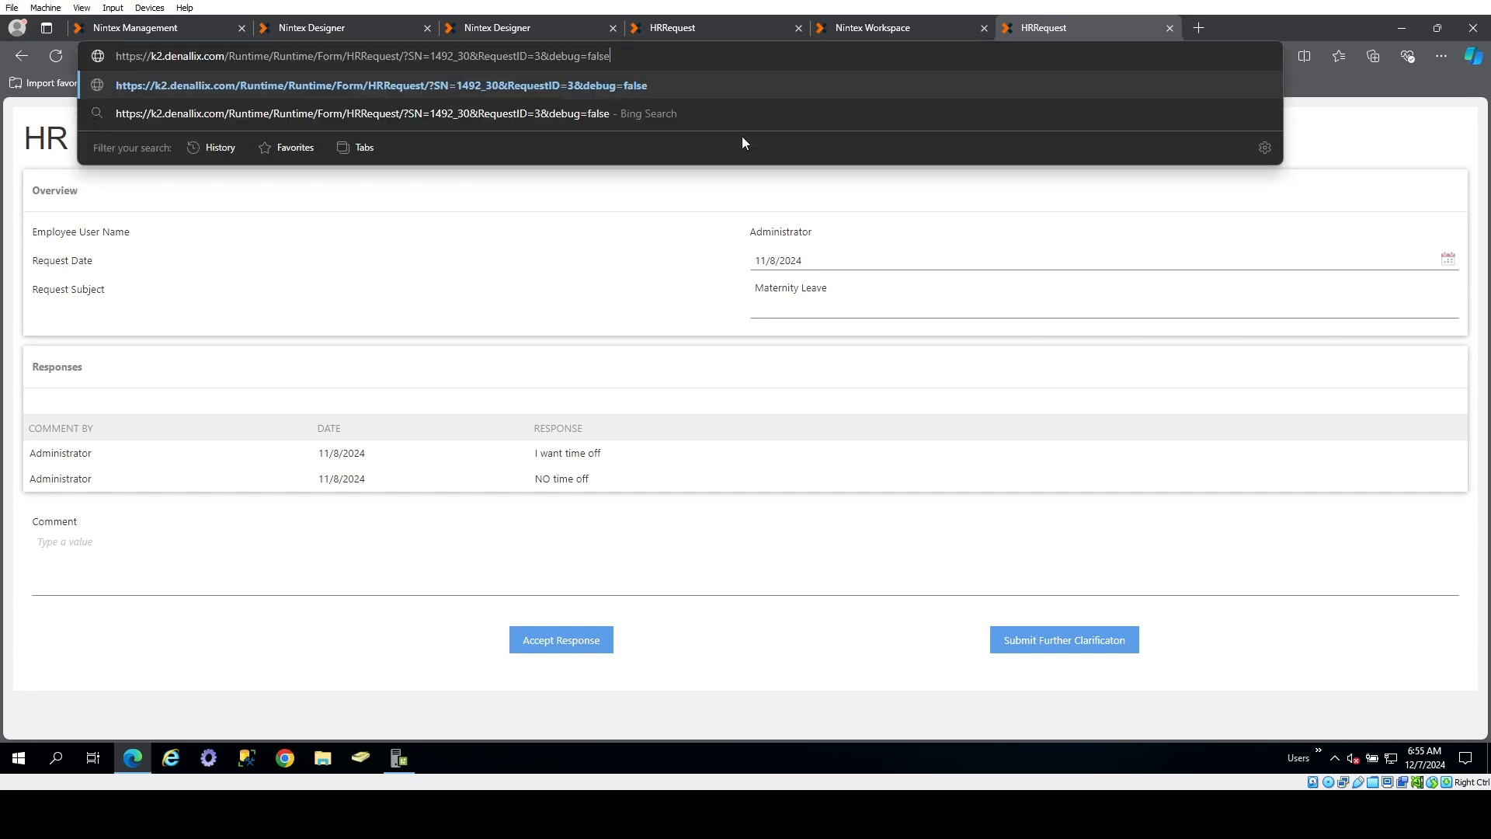
key("Return")
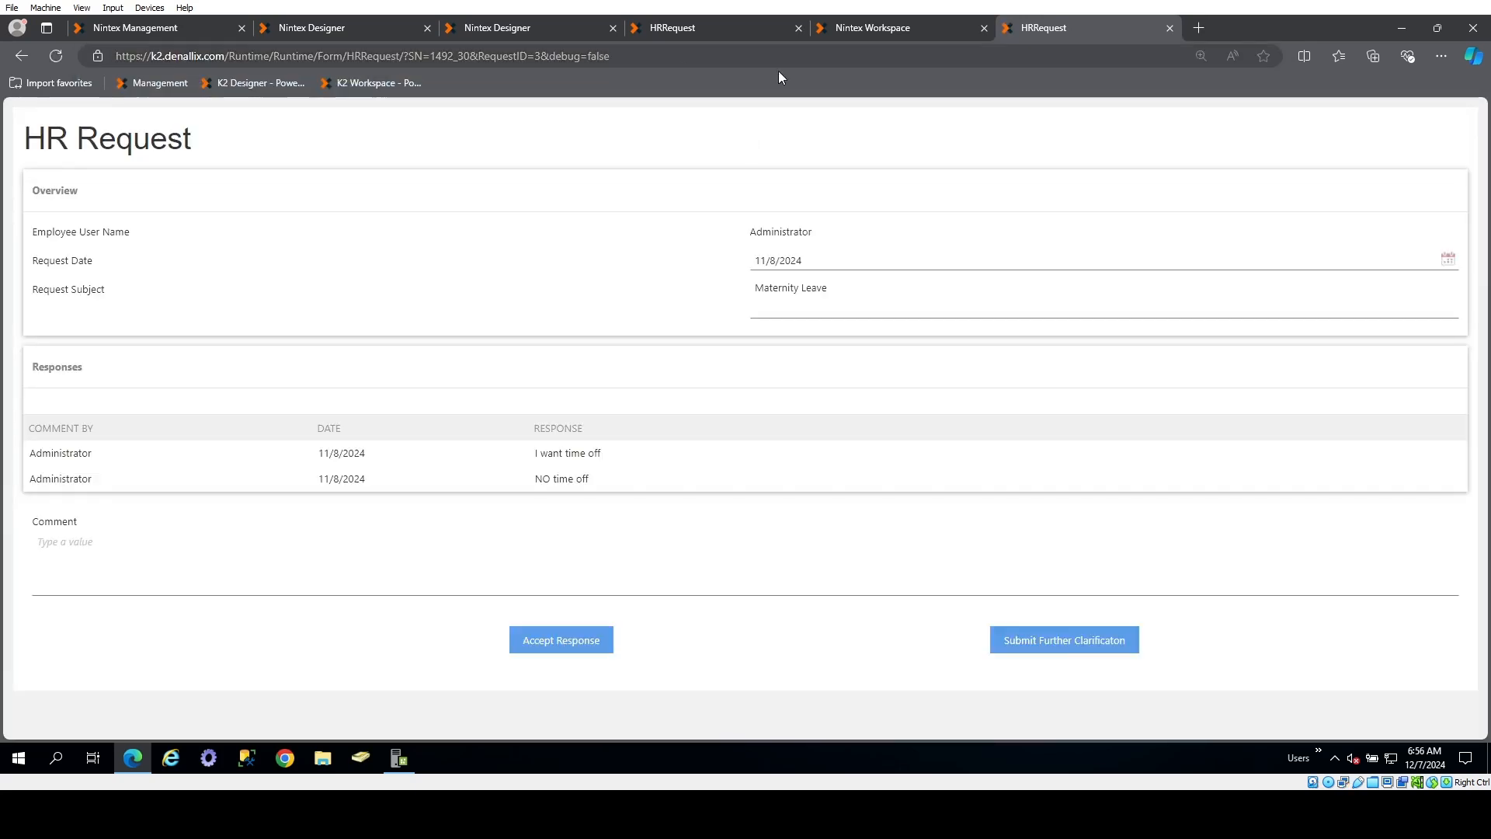
Load the running form with debug=true in the URL and check the debug fields down to the Task Name row
double_click(608, 62)
type("true")
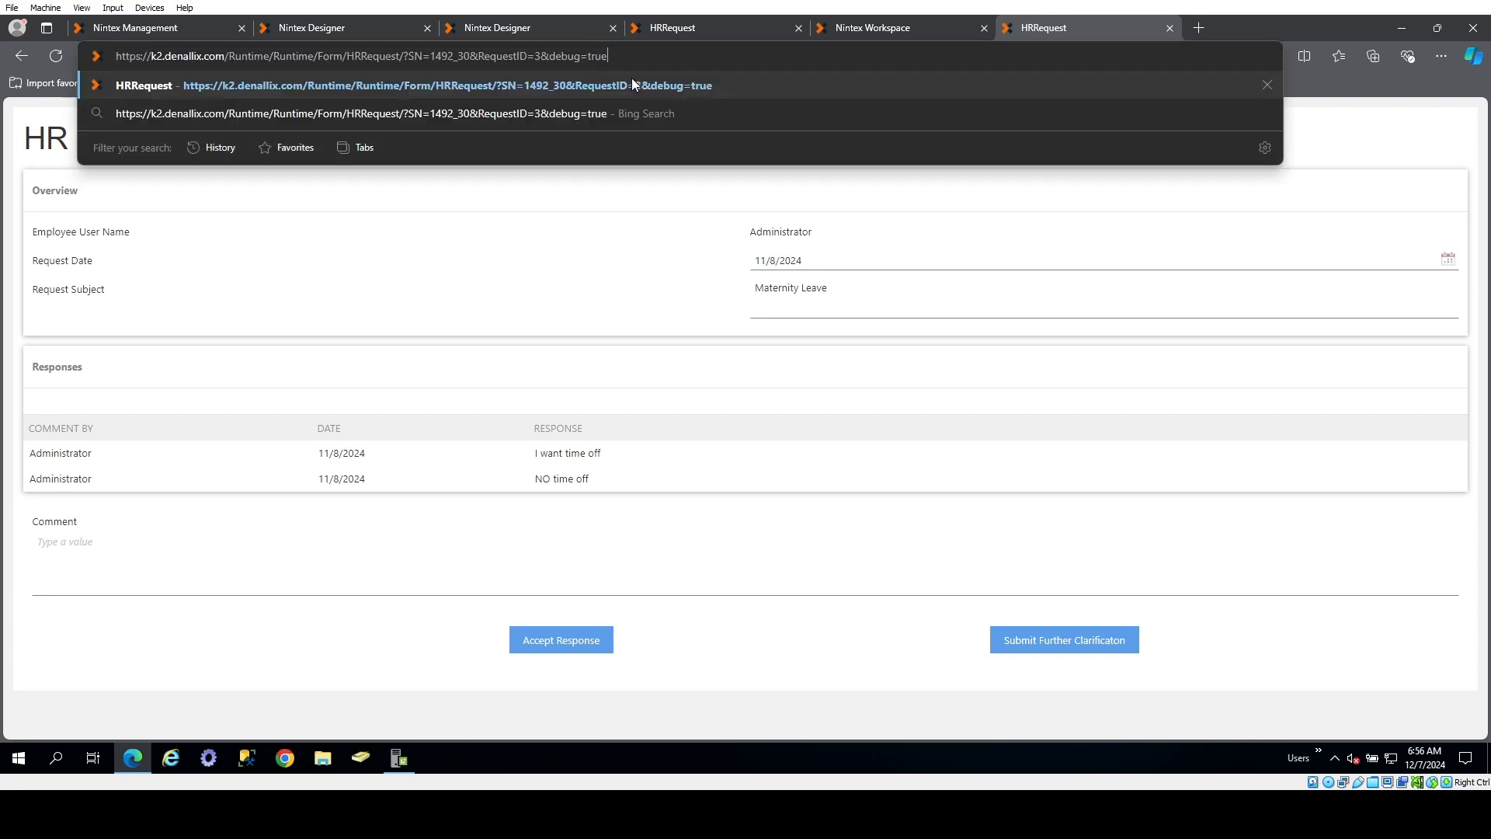
key("Return")
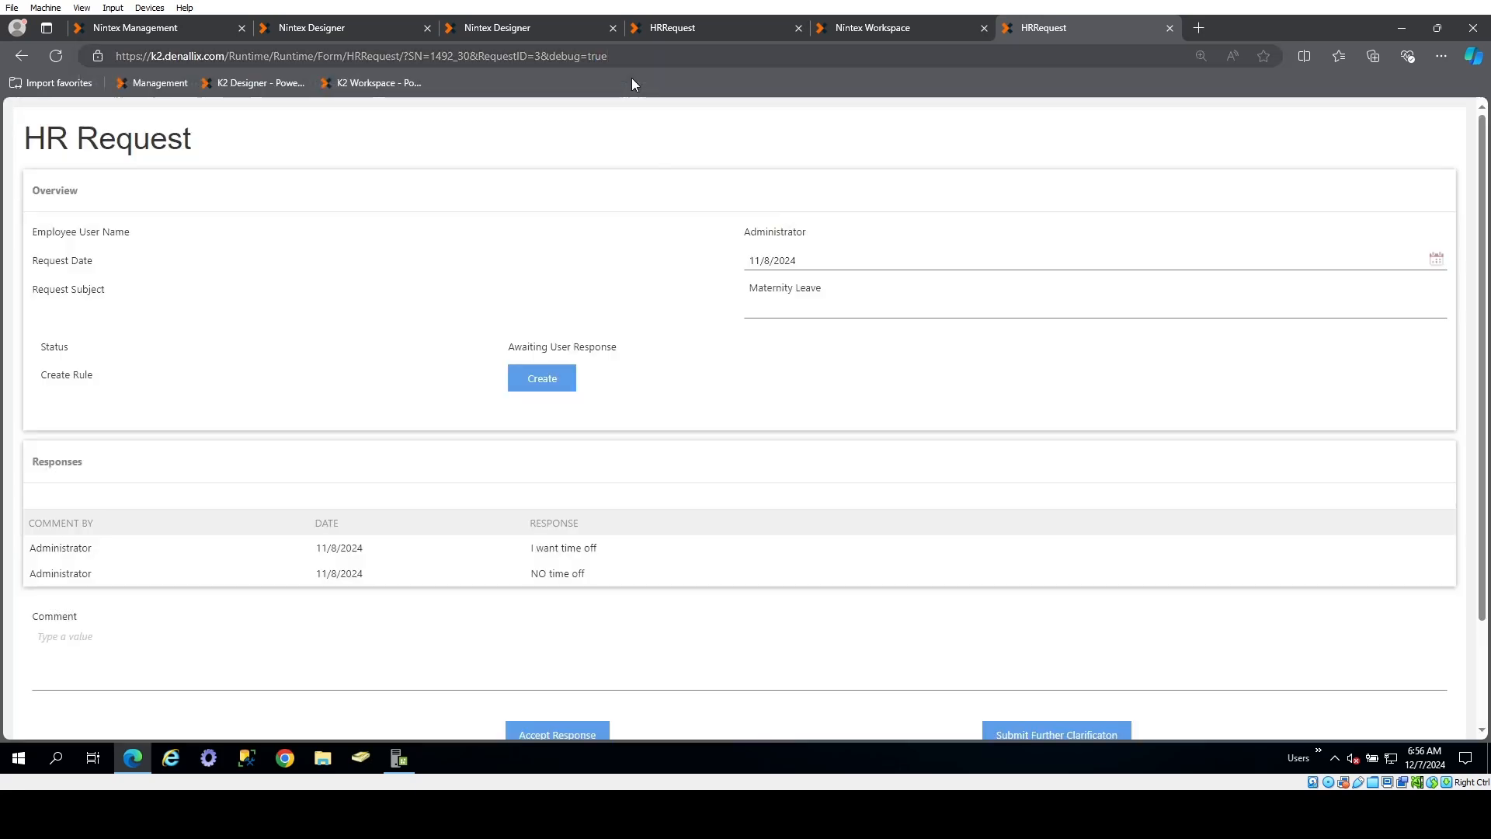
scroll(387, 475, "down", 2)
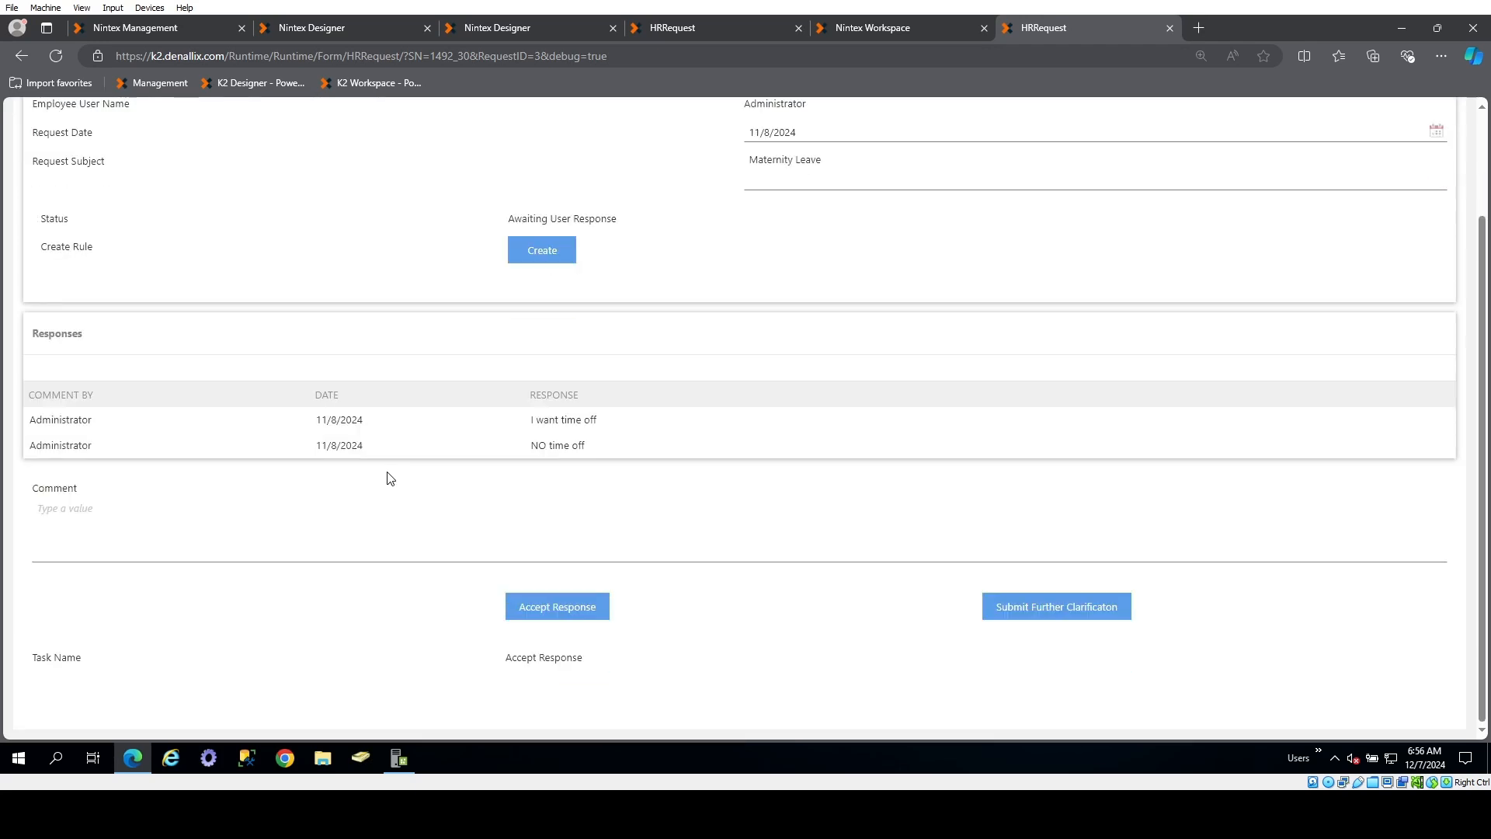
scroll(378, 249, "up", 1)
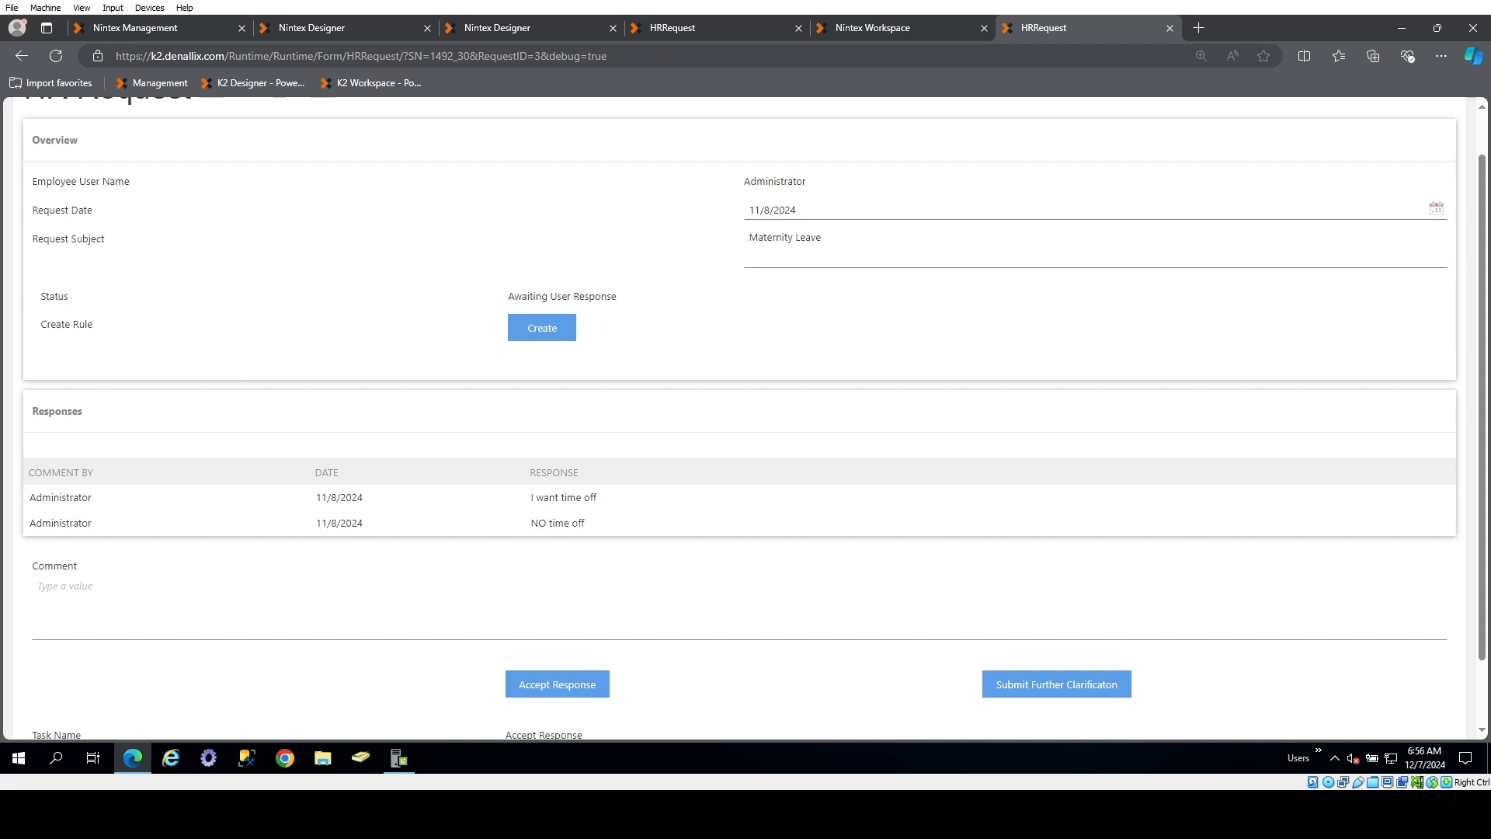
Return to the form's rules in the designer and add a non-default state named TestState
key("ctrl+2")
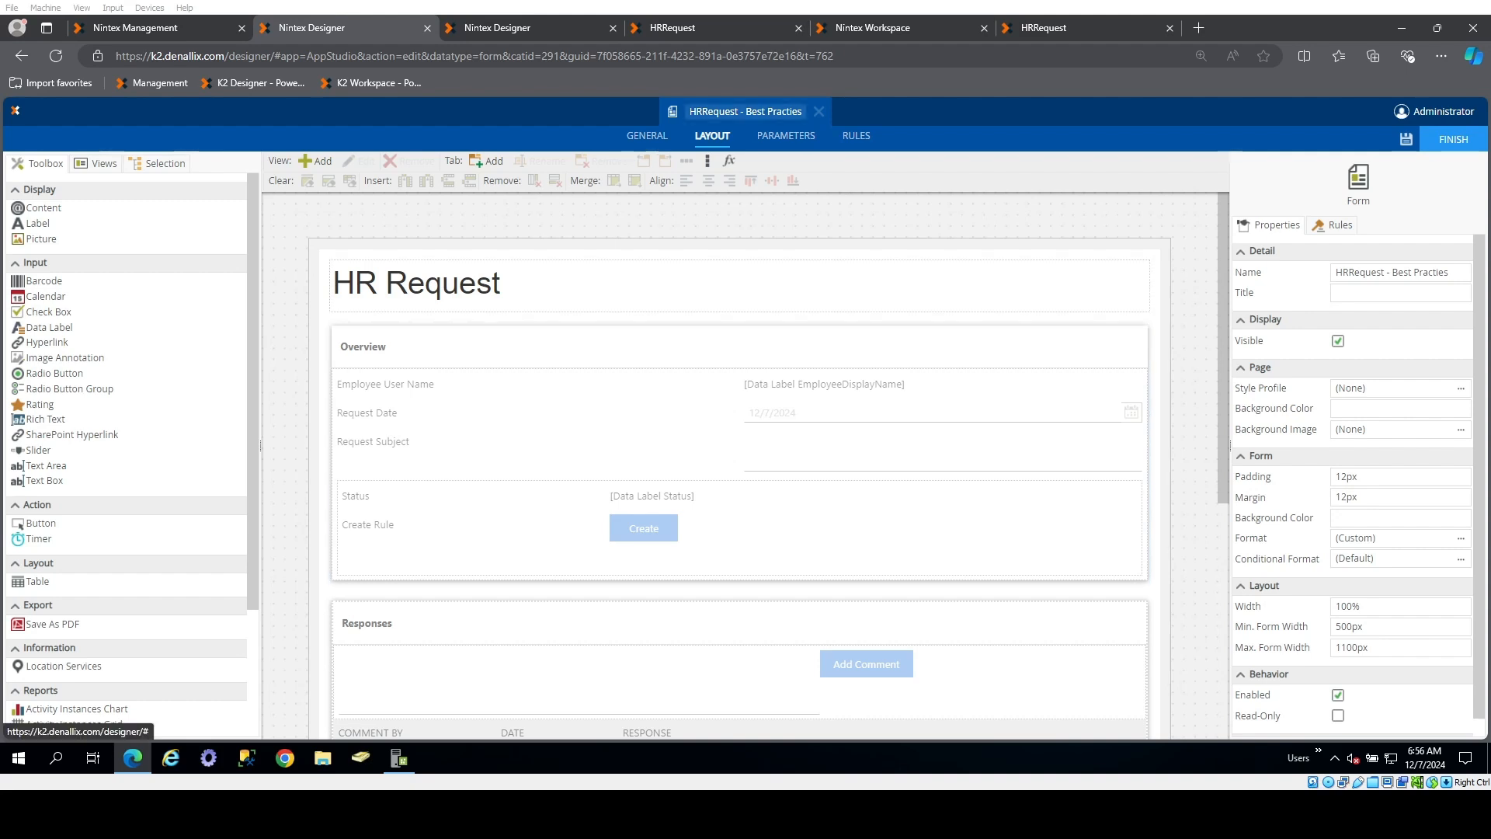
left_click(857, 135)
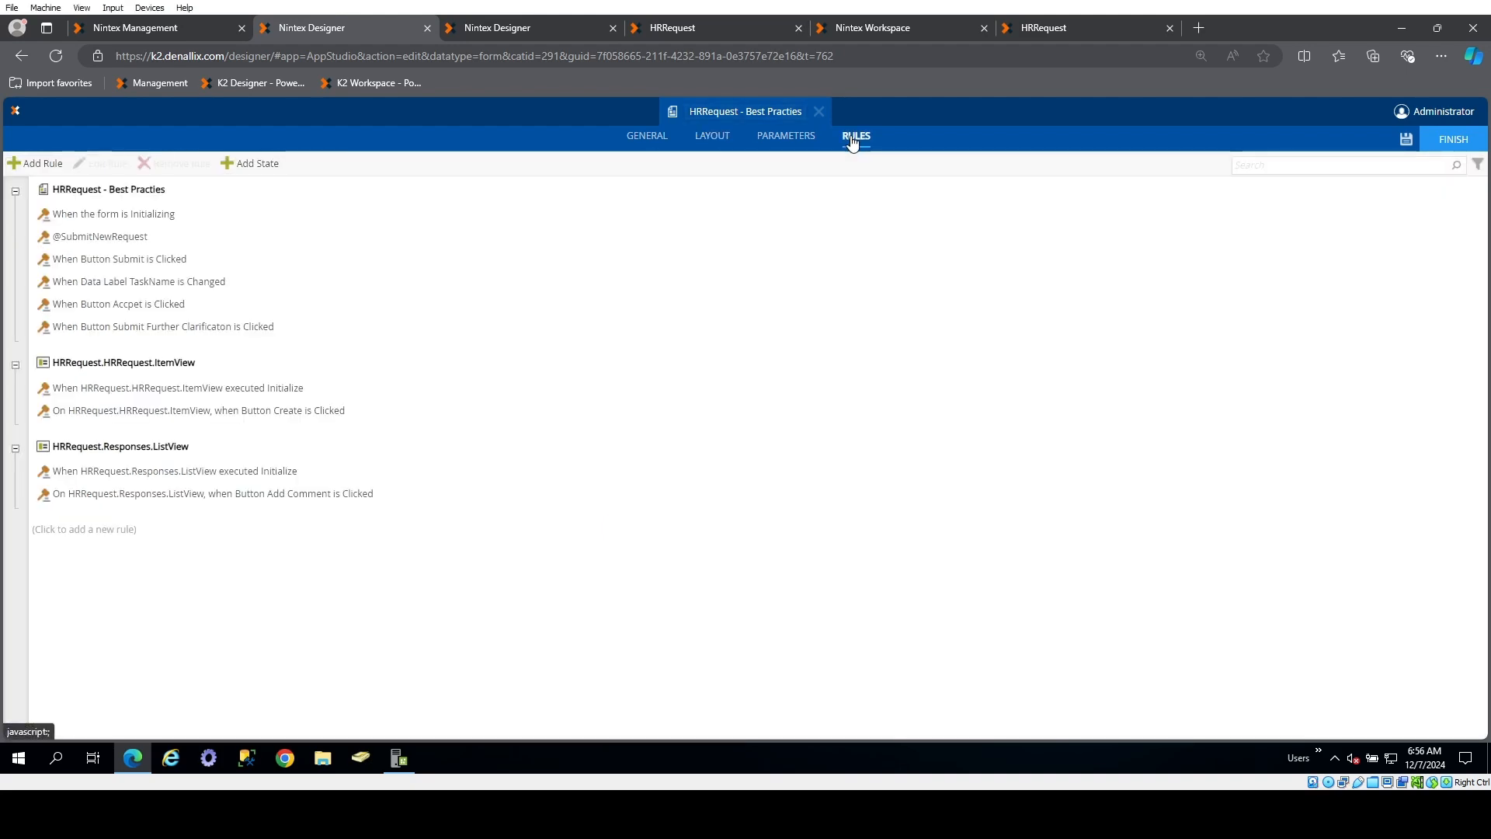
left_click(248, 165)
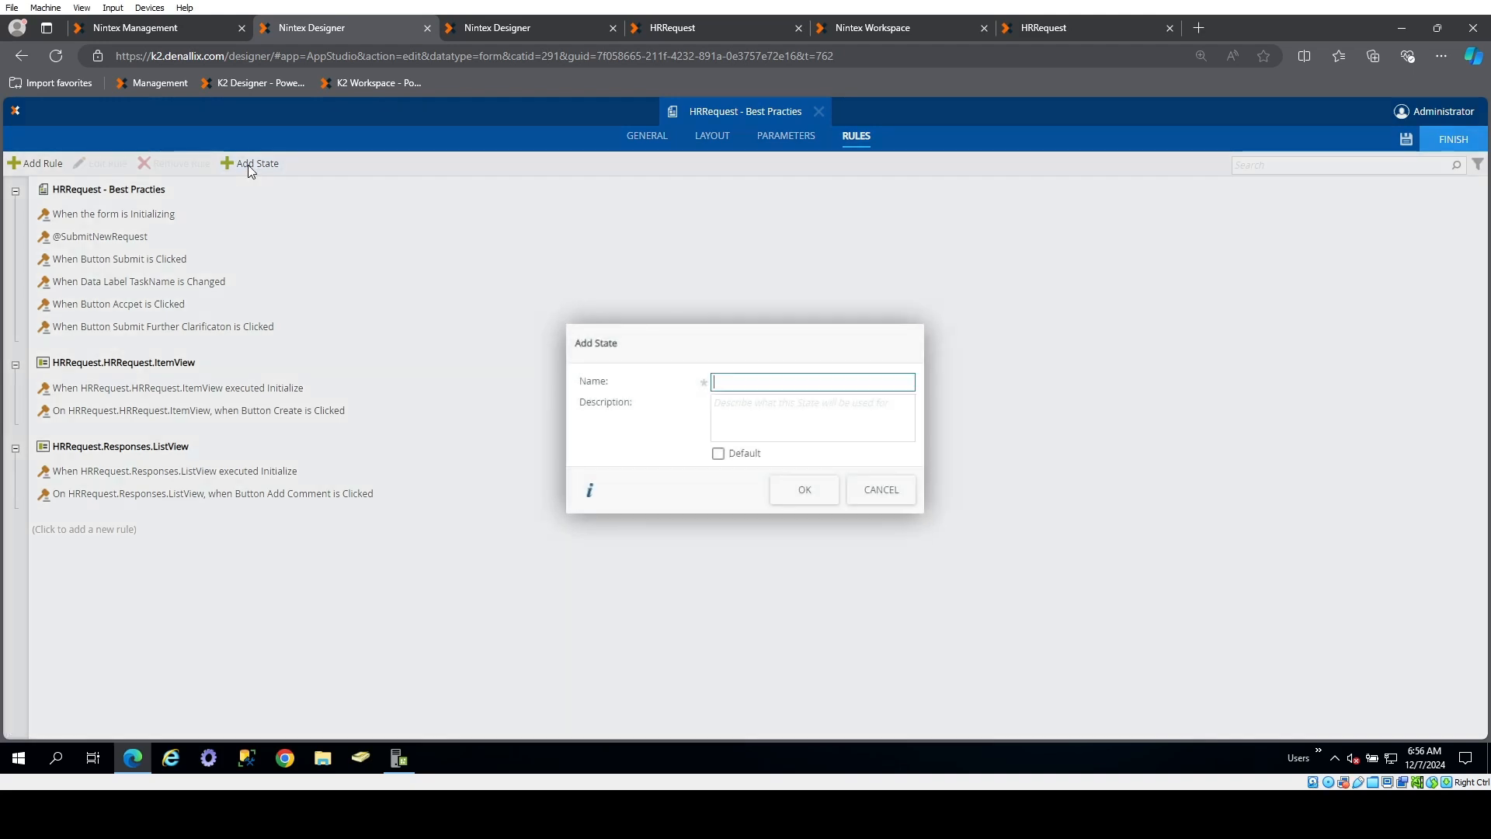
double_click(772, 384)
left_click(776, 380)
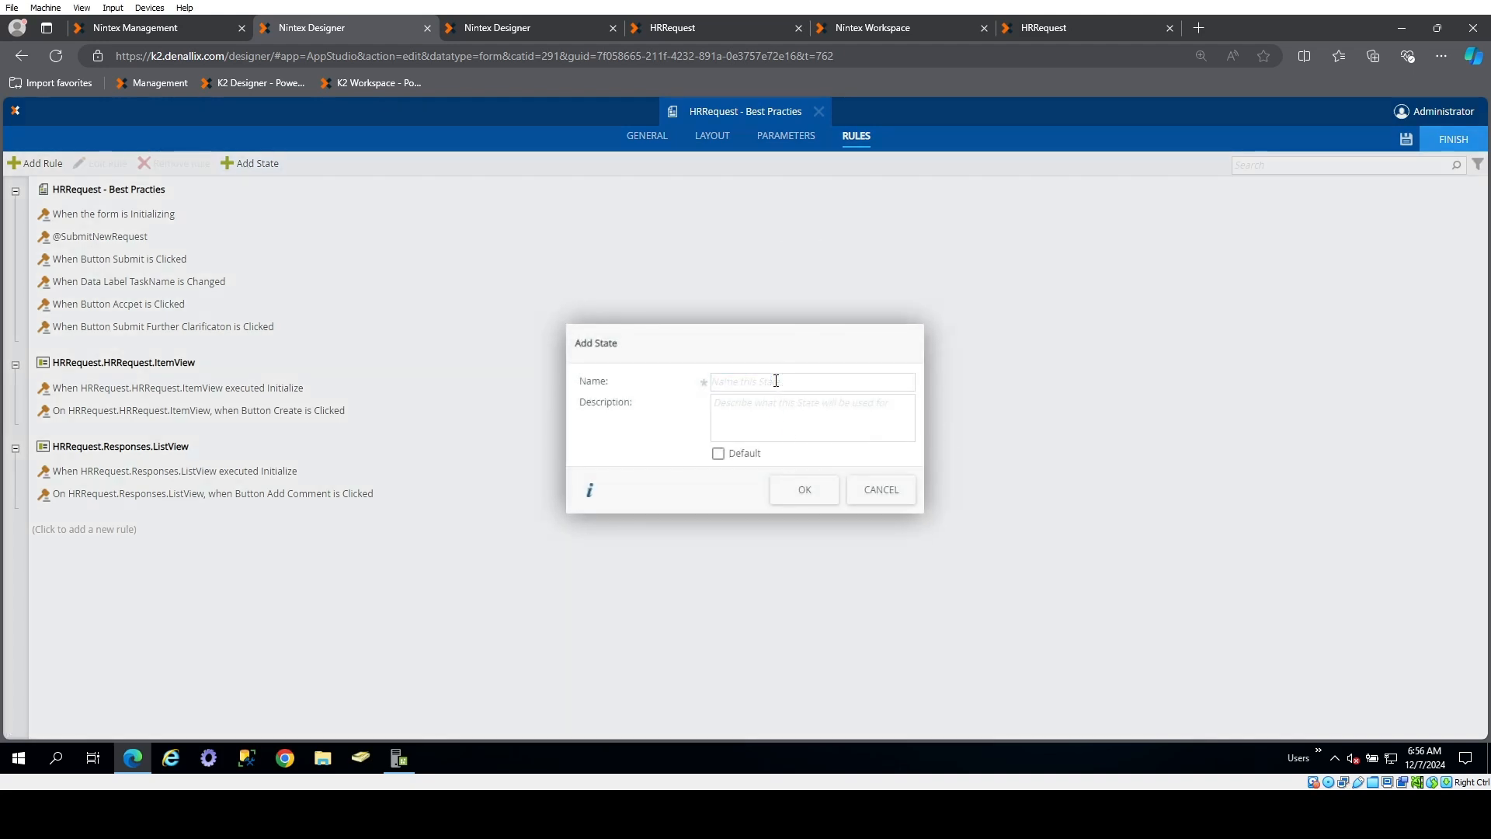
type("TestState")
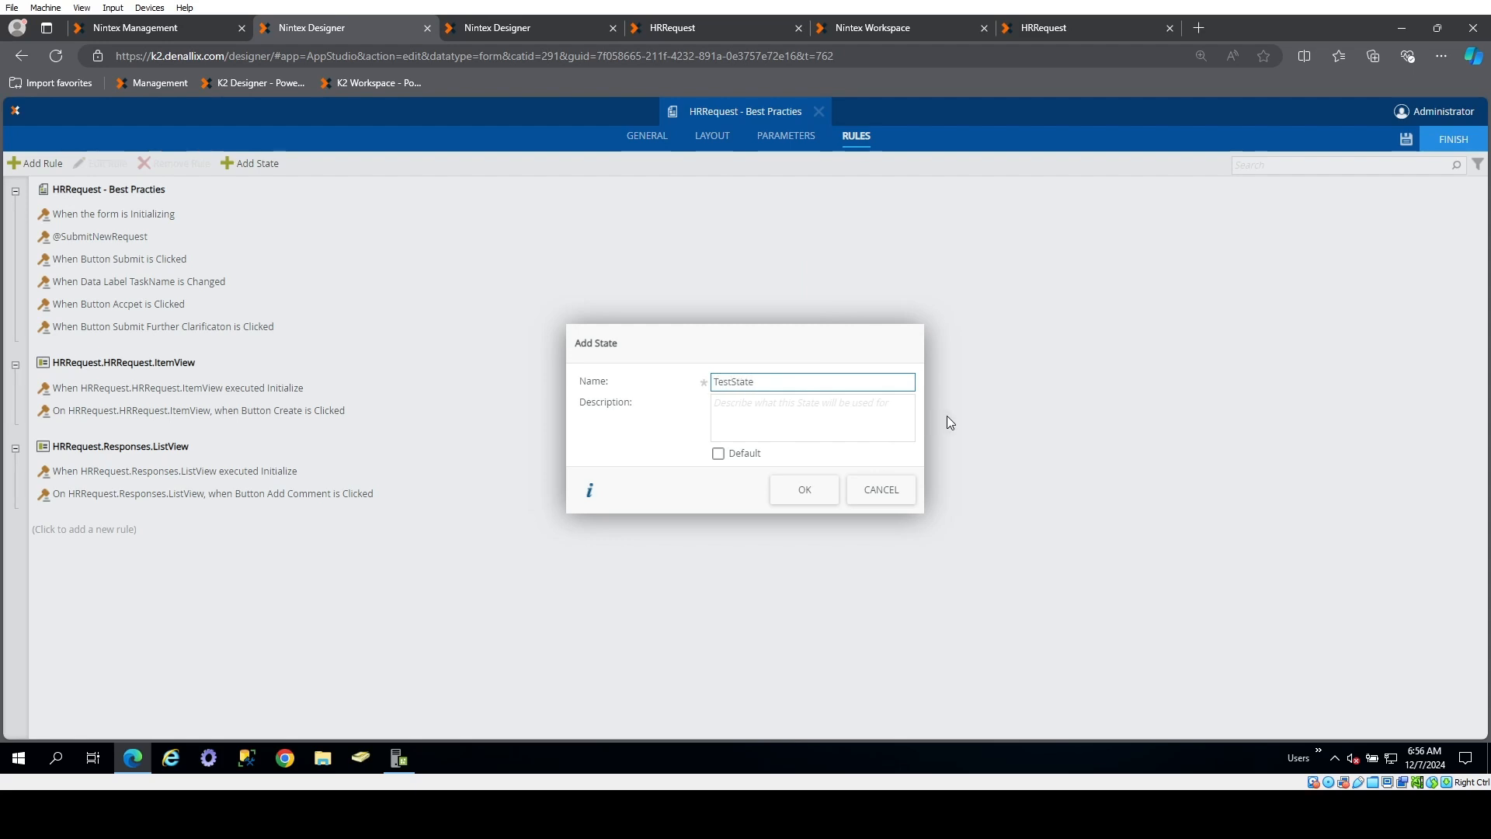
left_click(805, 490)
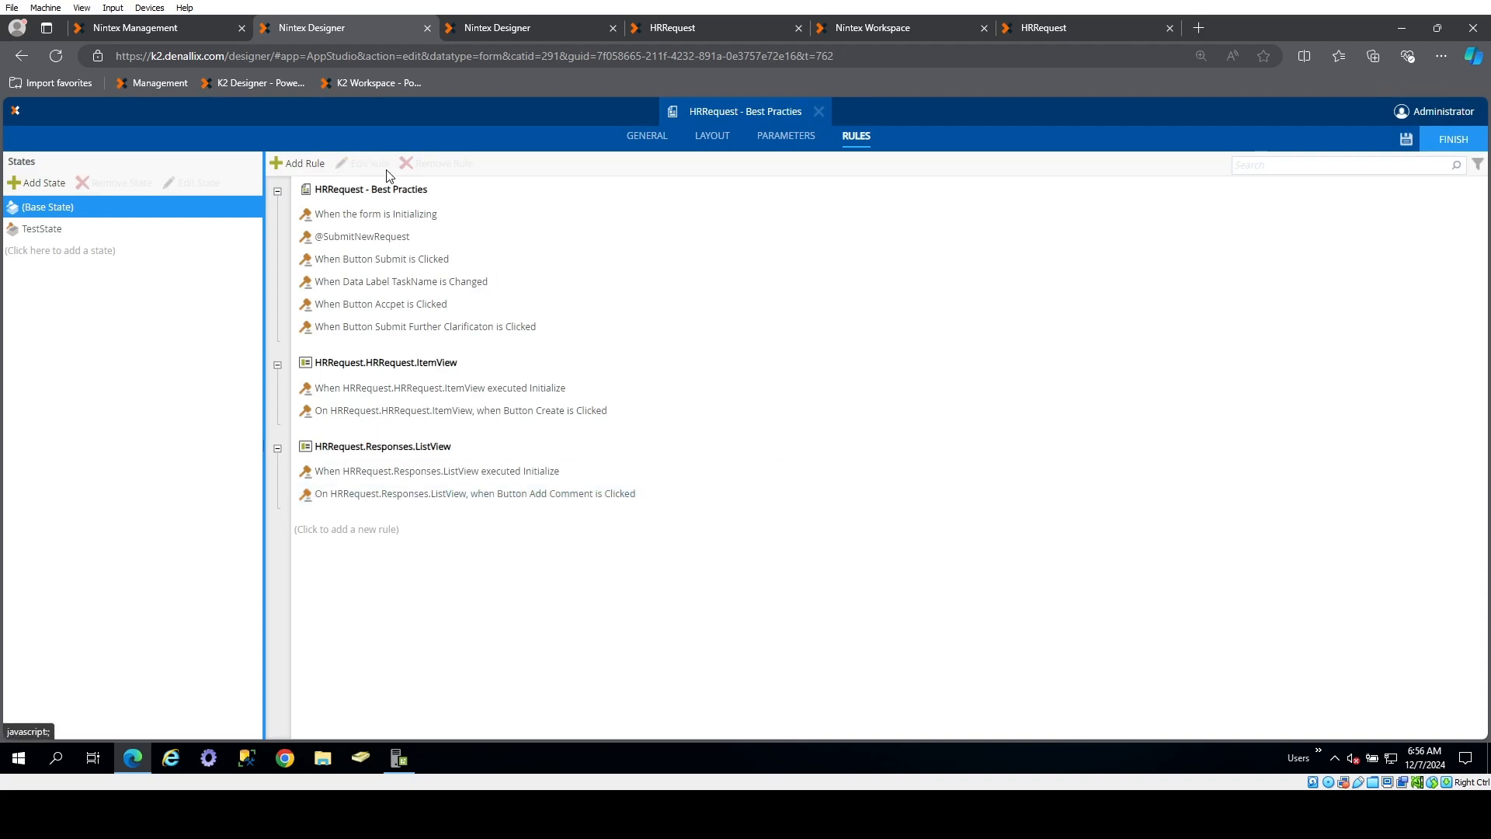
In TestState's form initializing rule, add a Show a message action after the action that shows Table Debug
left_click(70, 230)
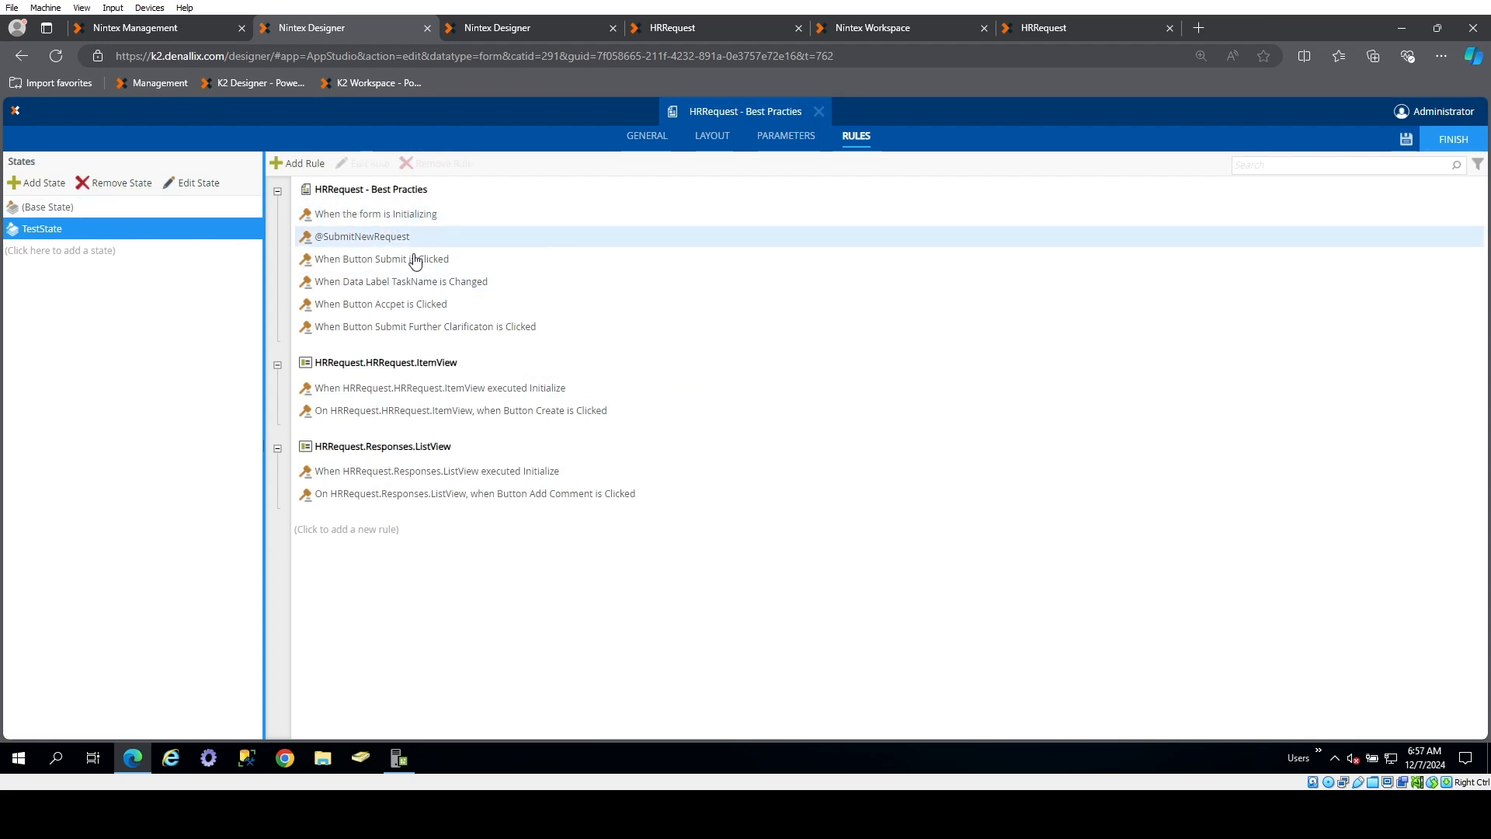
double_click(420, 218)
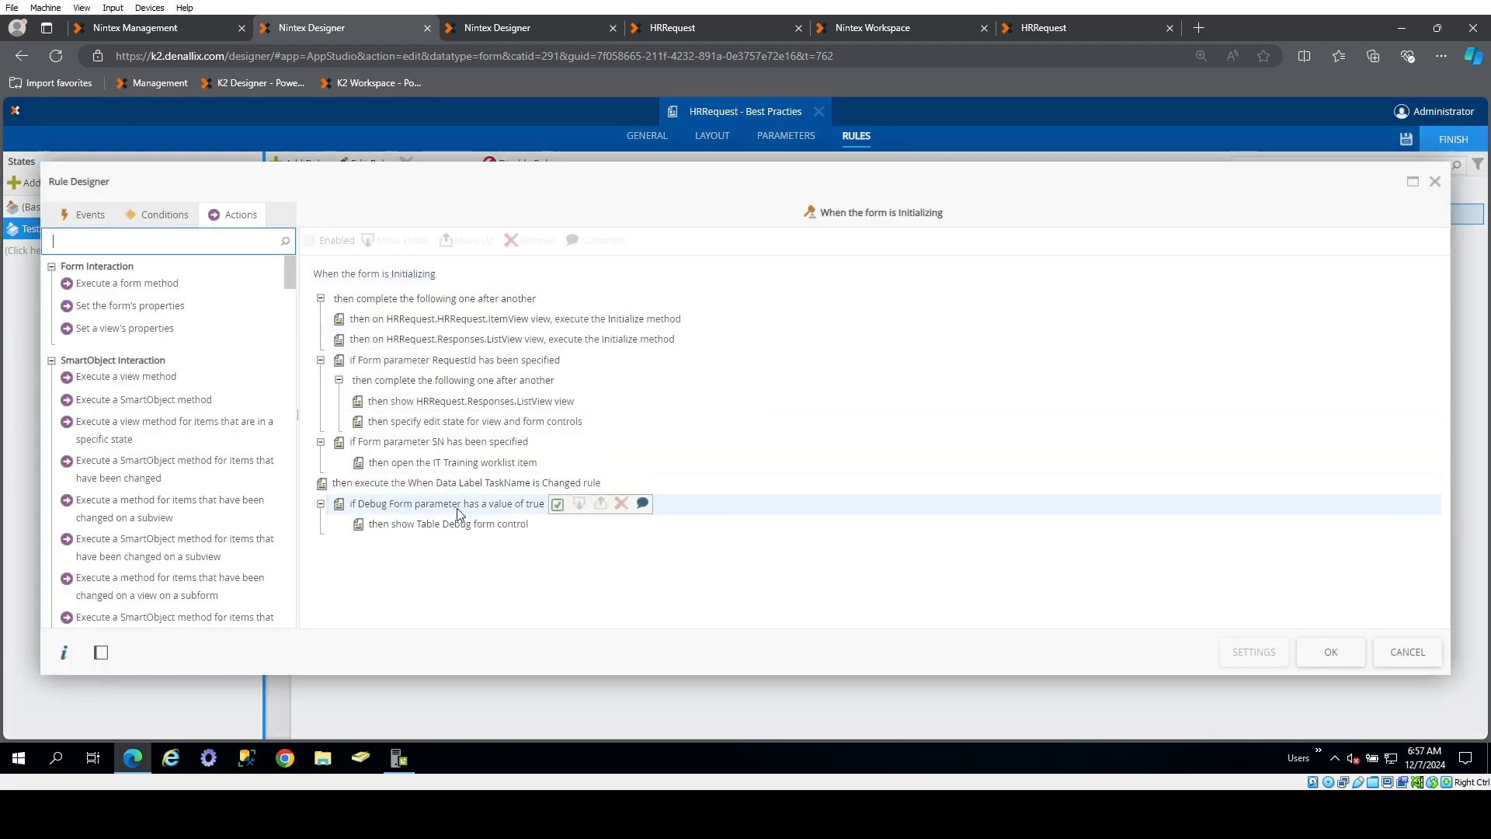
left_click(198, 239)
type("message")
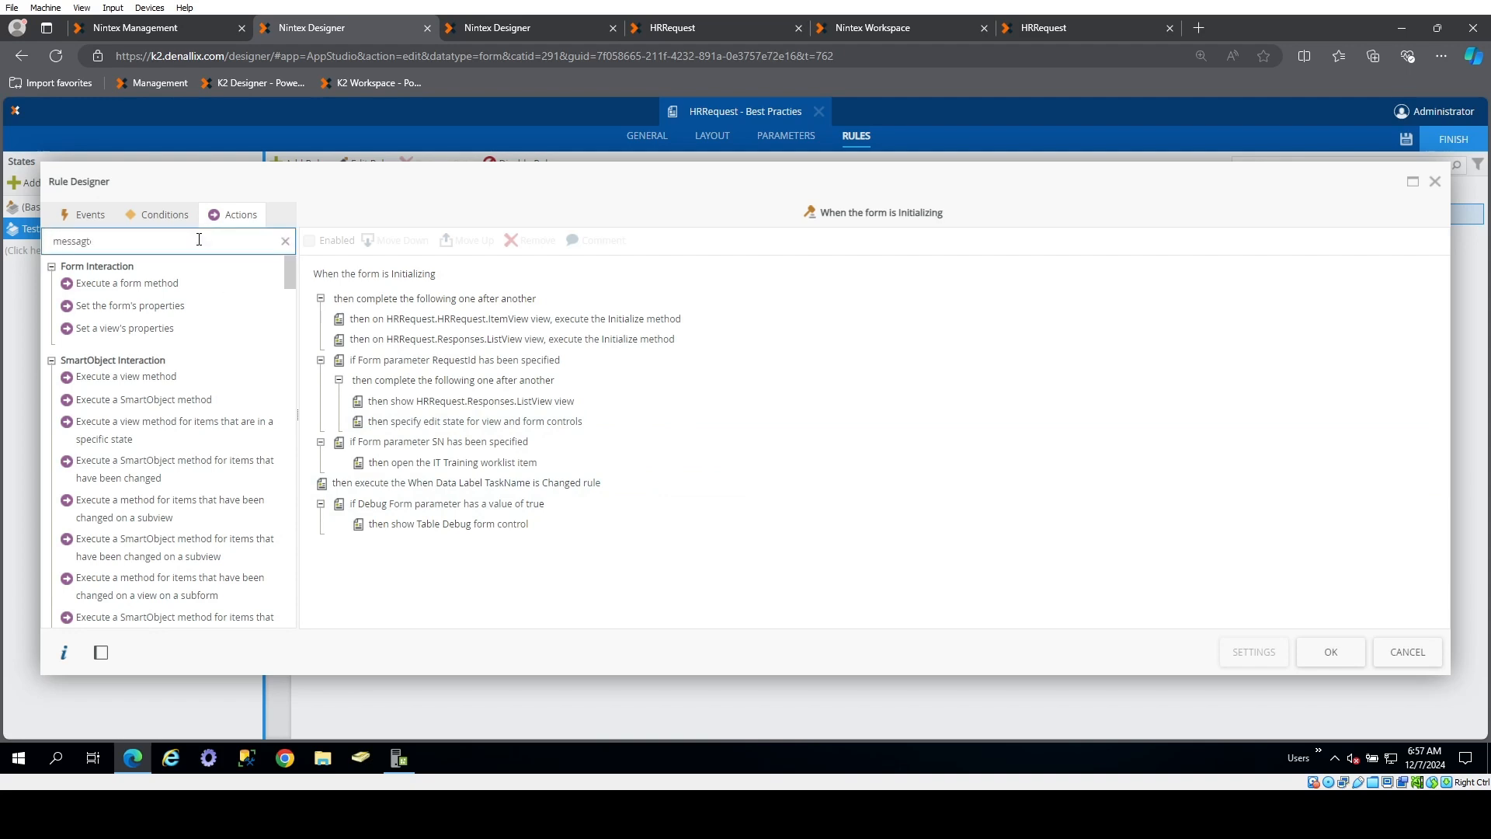
key("BackSpace")
key("BackSpace")
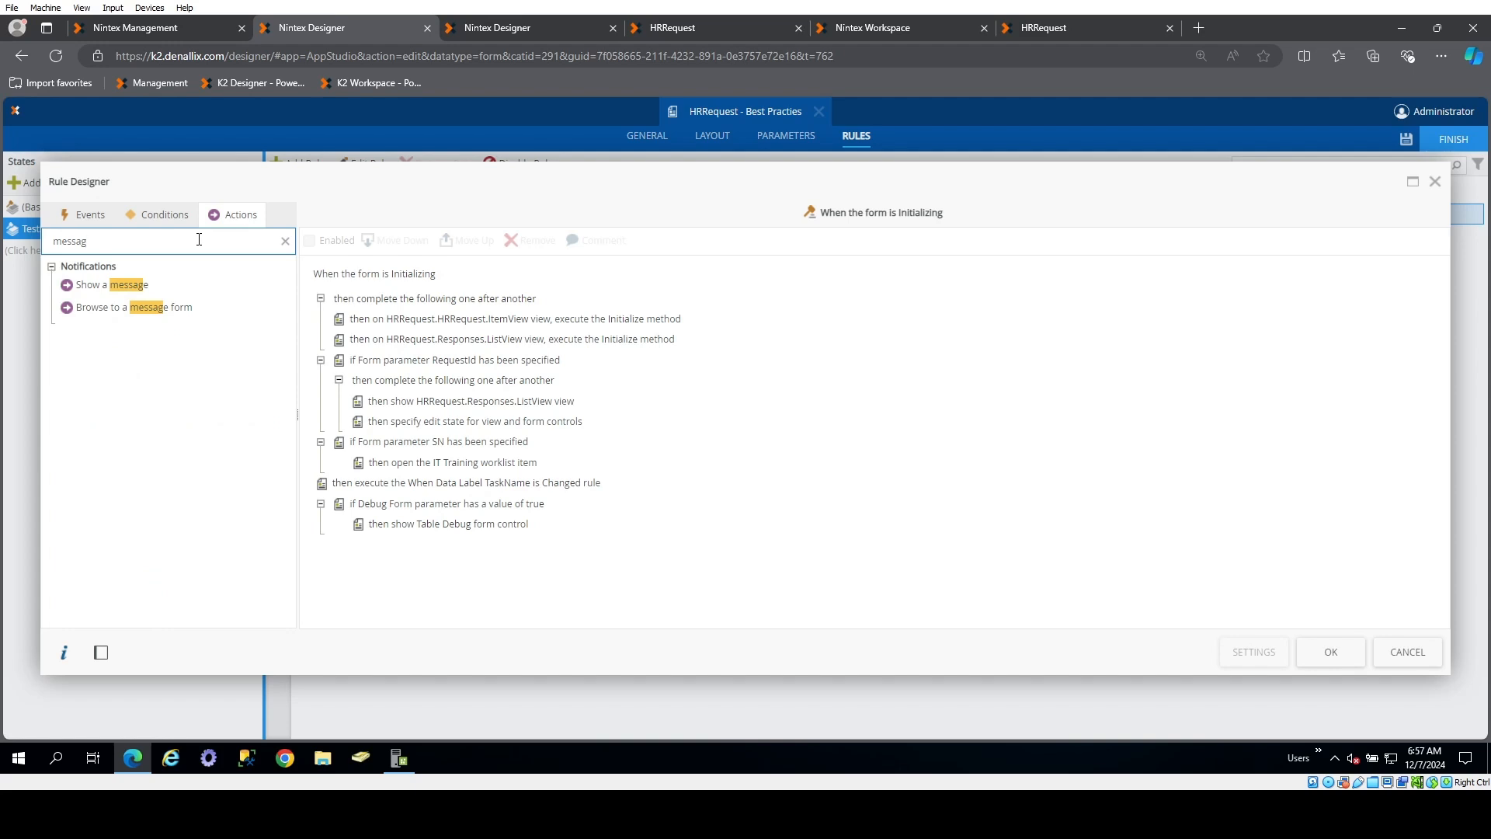
left_click_drag(189, 285, 483, 549)
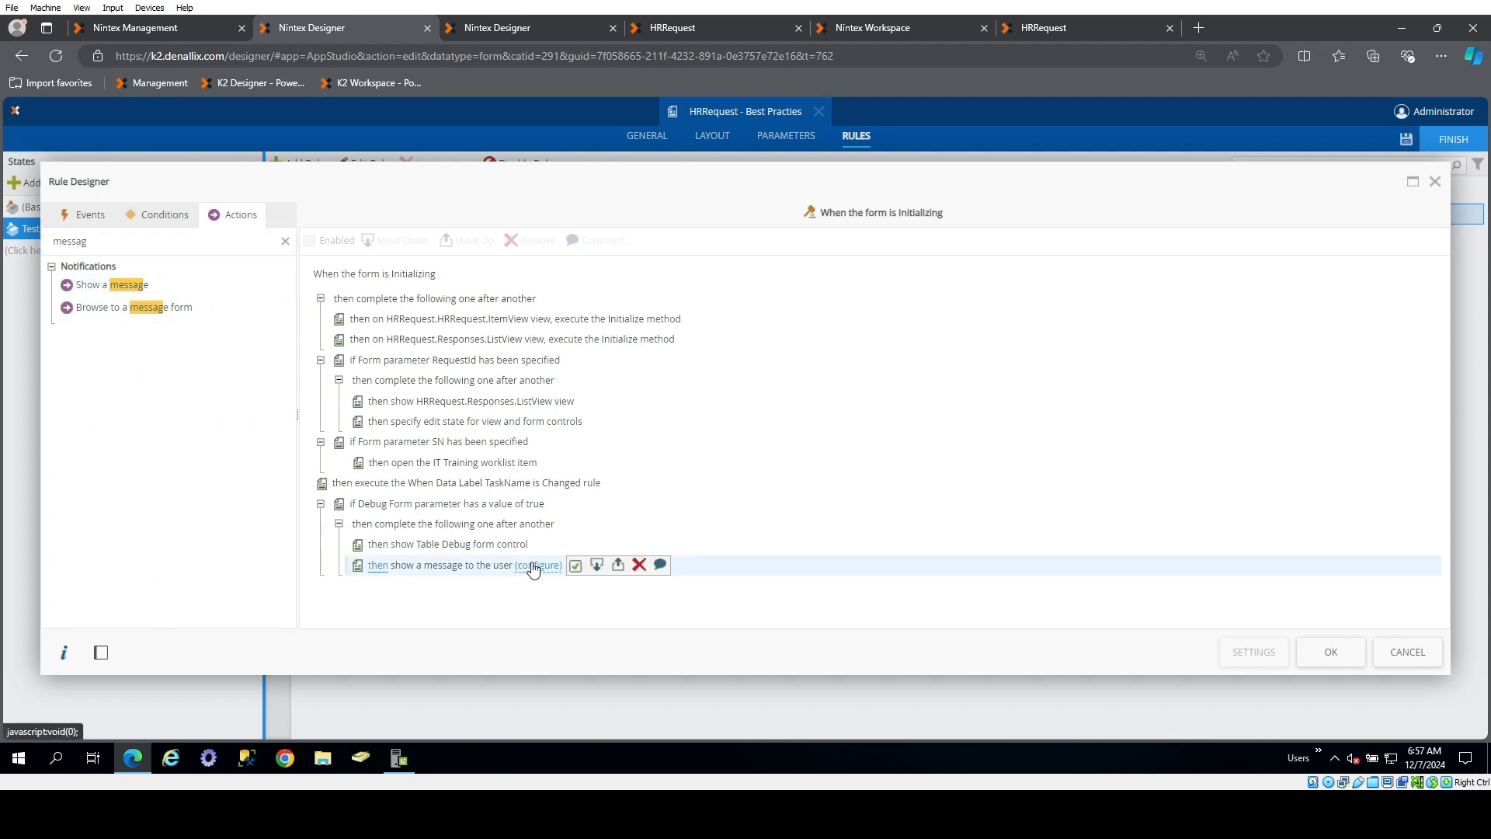
Configure the message action with type Info and the body text "You are in state - Test"
left_click(536, 566)
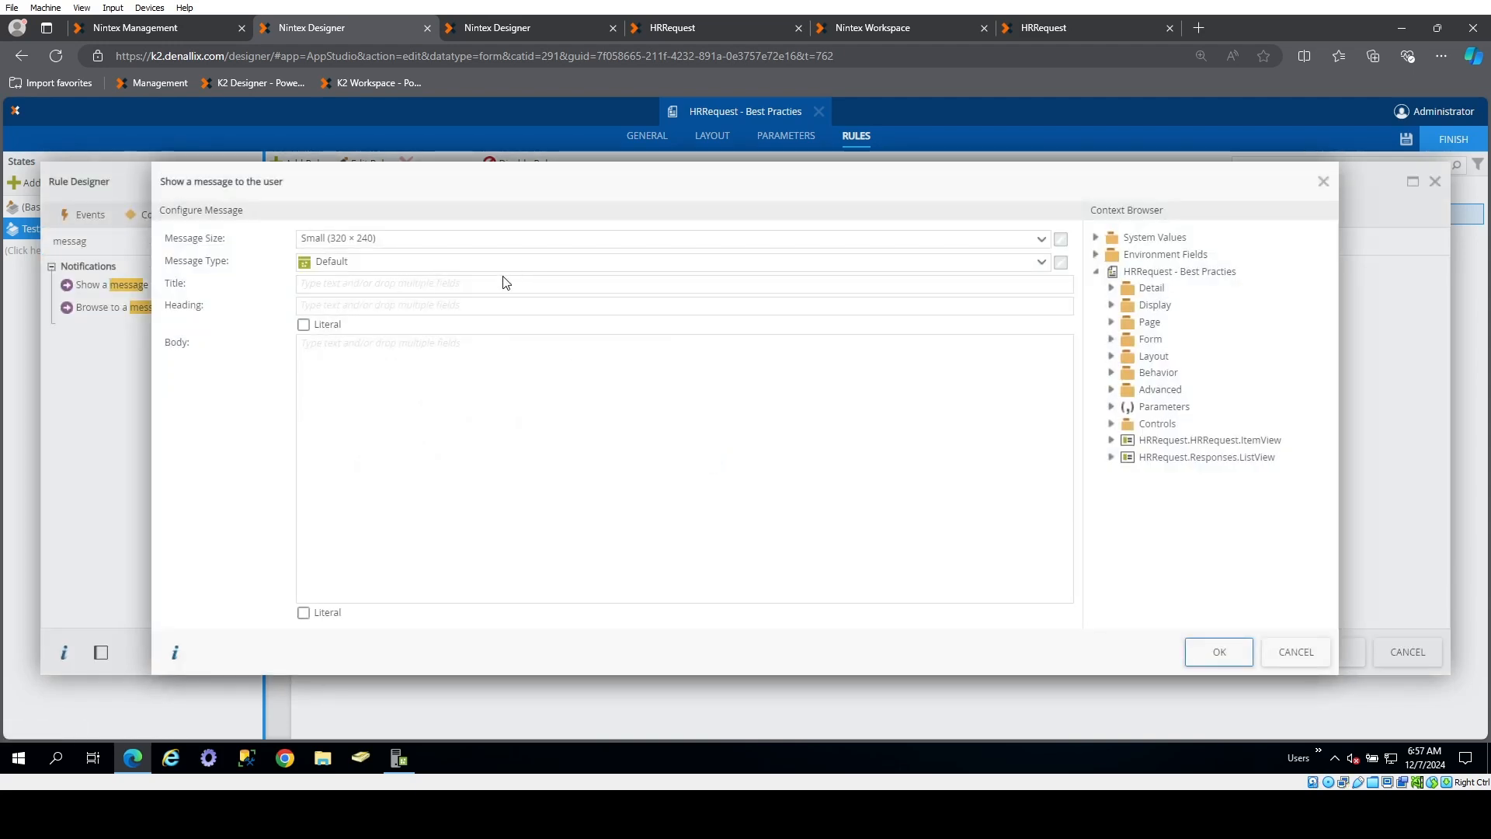
left_click(457, 263)
left_click(405, 340)
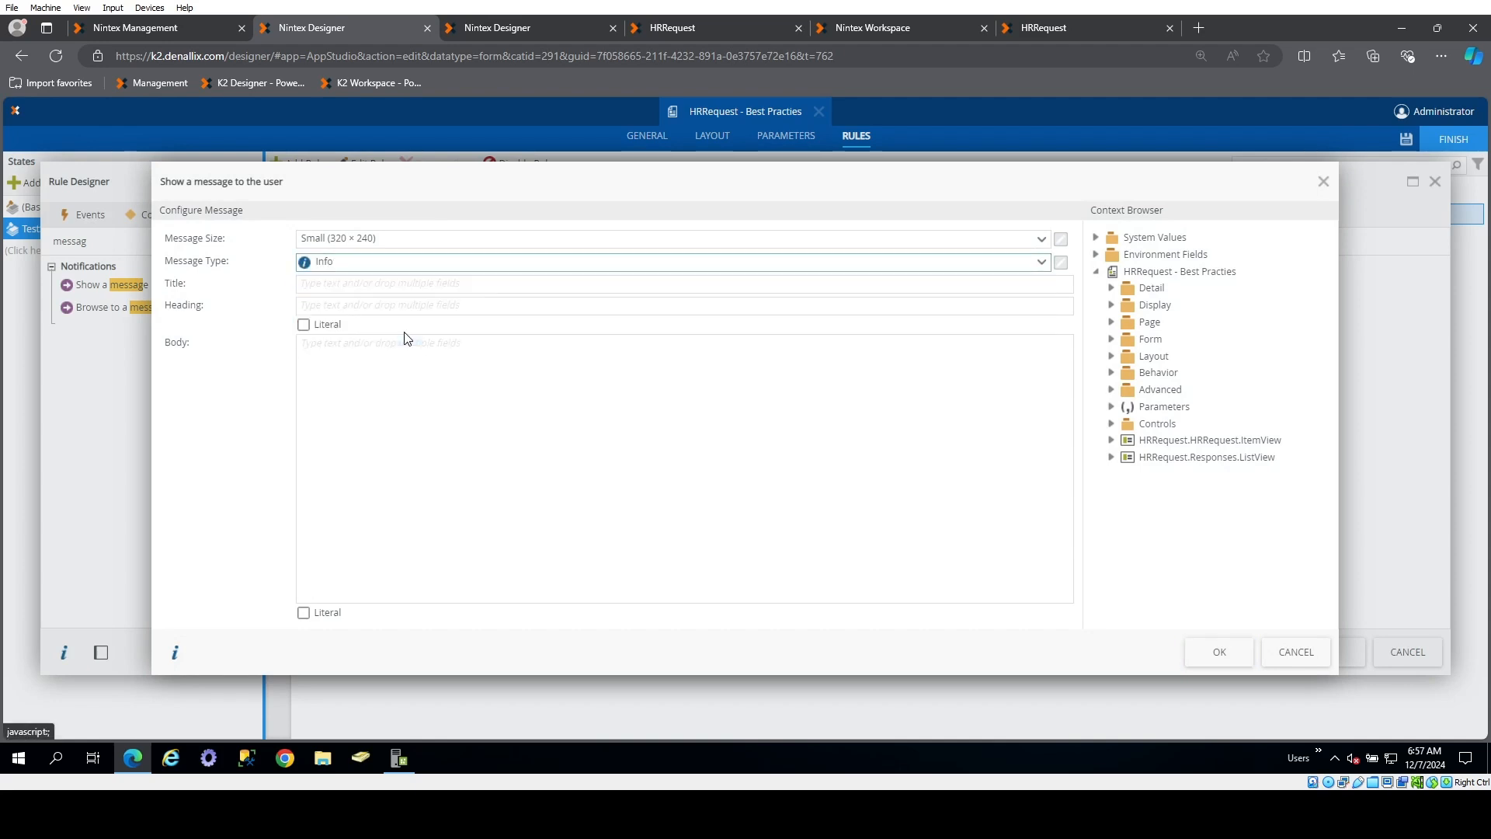
left_click(351, 382)
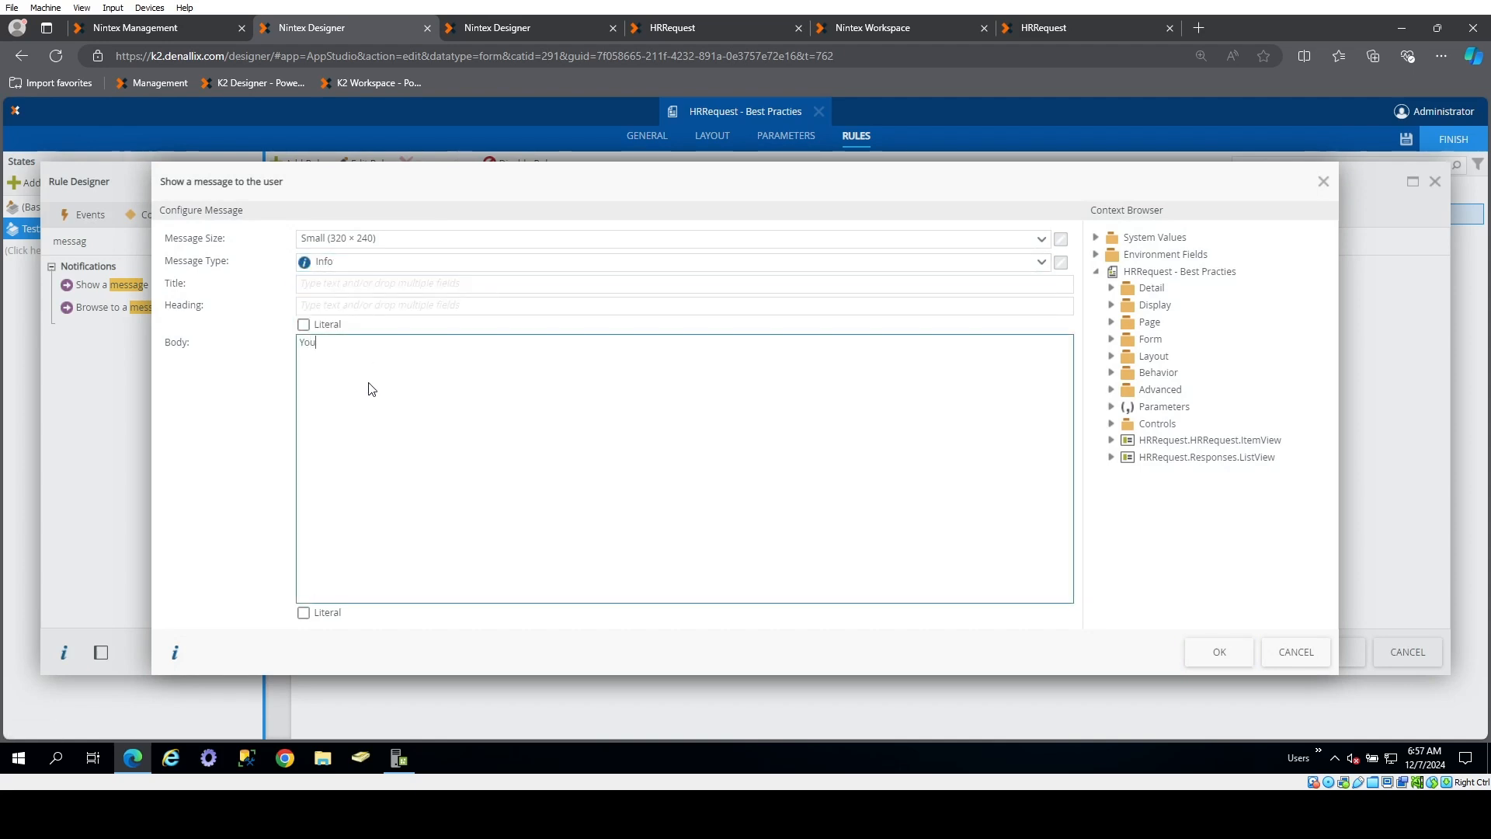
type("Your")
key("BackSpace")
left_click(1099, 238)
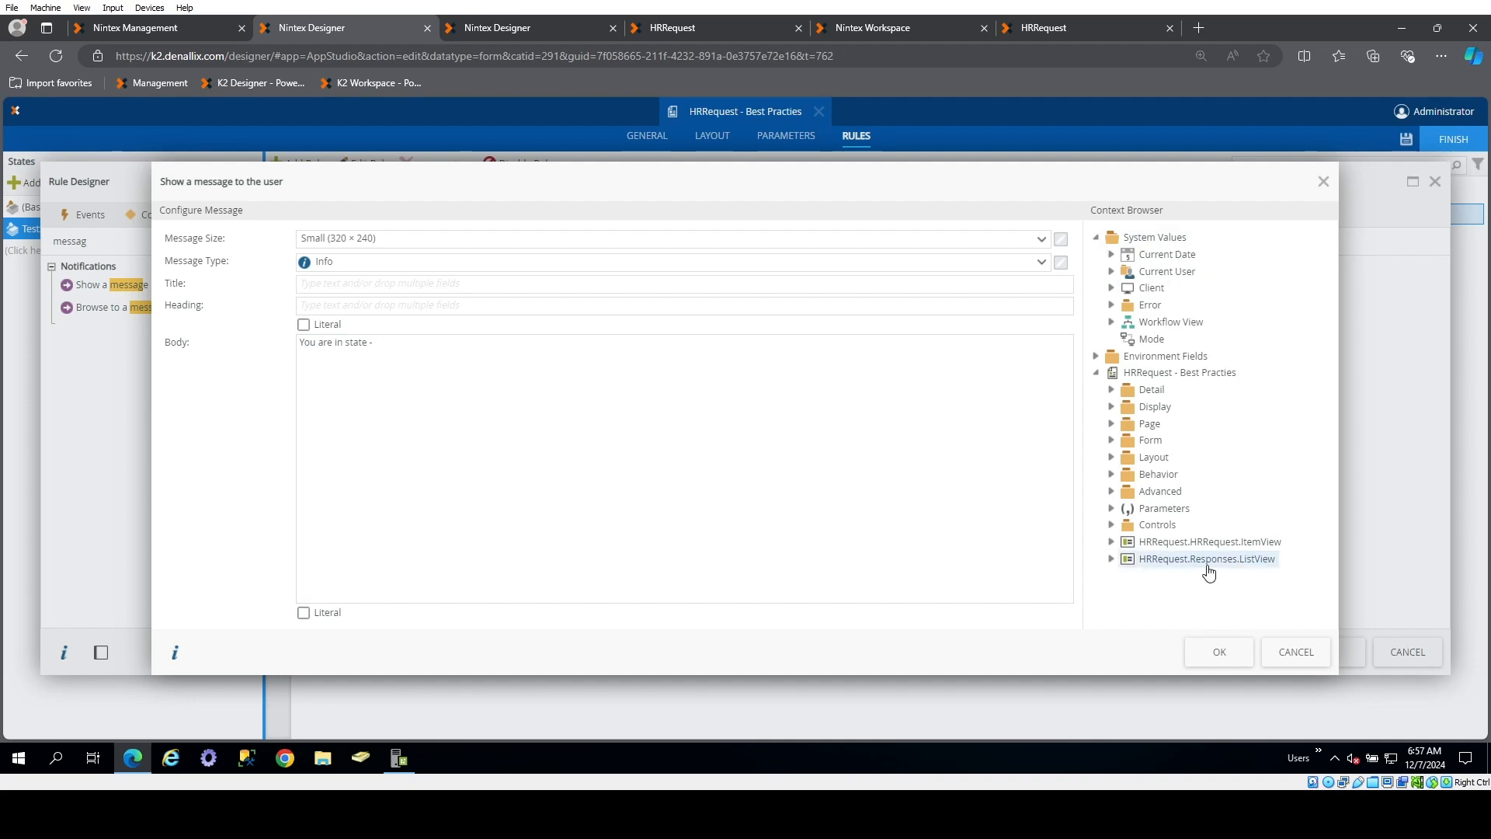
left_click(1007, 460)
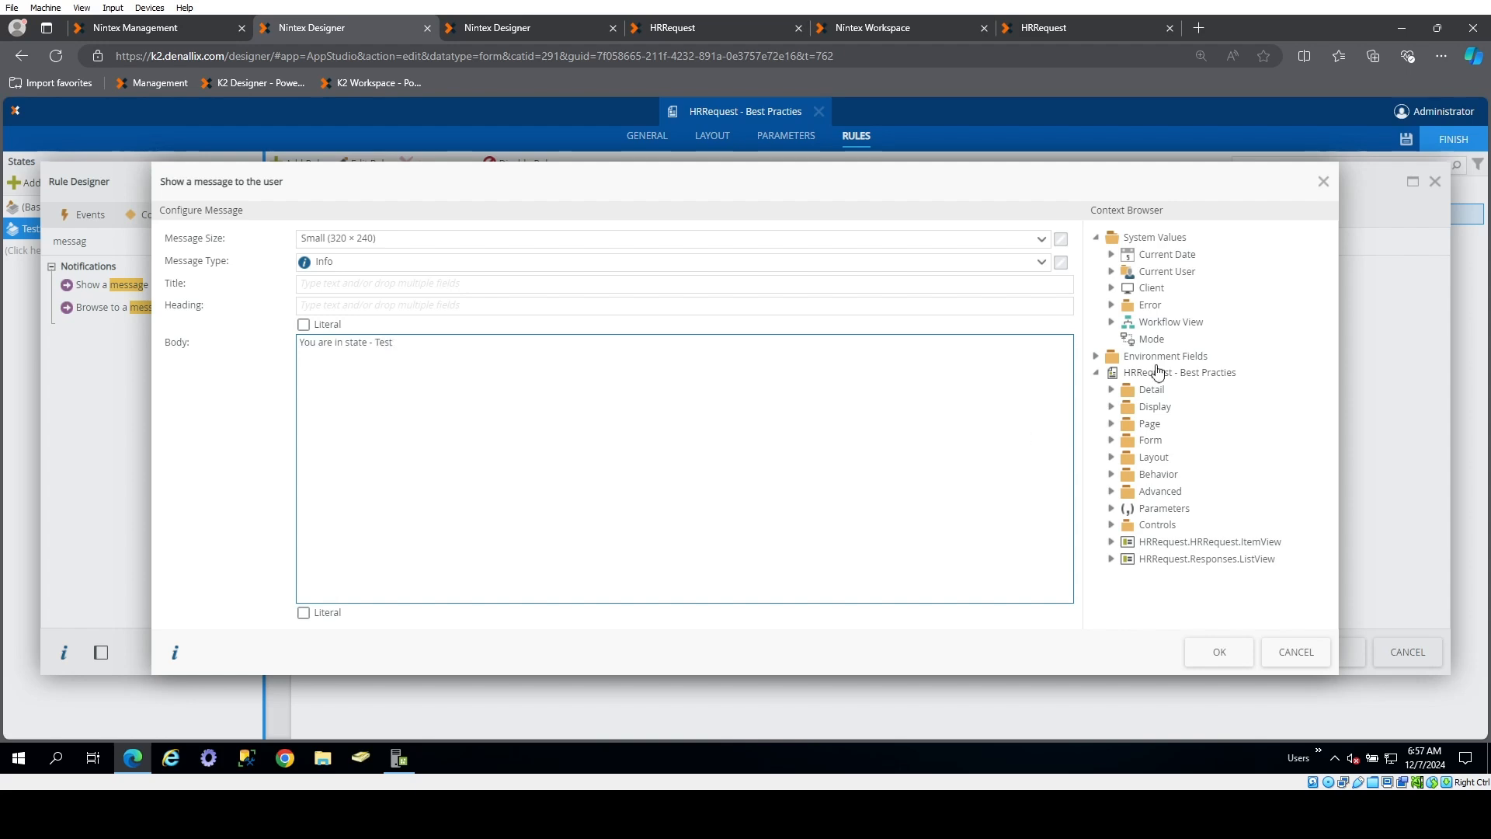
left_click(1219, 654)
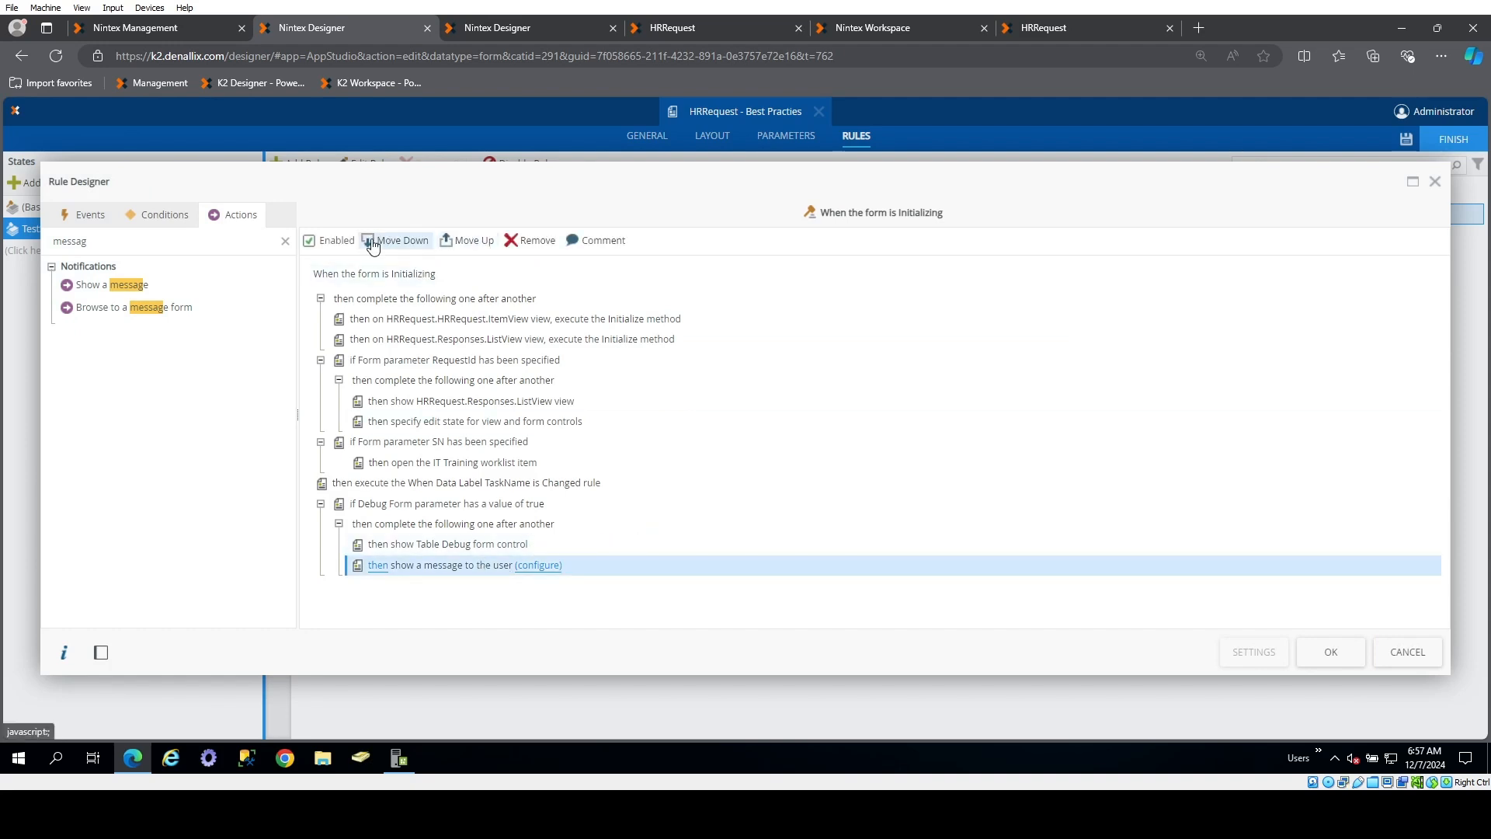
Move the message action down out of the Debug condition in TestState's initializing rule, accept the rule, and save the form
left_click(400, 240)
left_click(1332, 653)
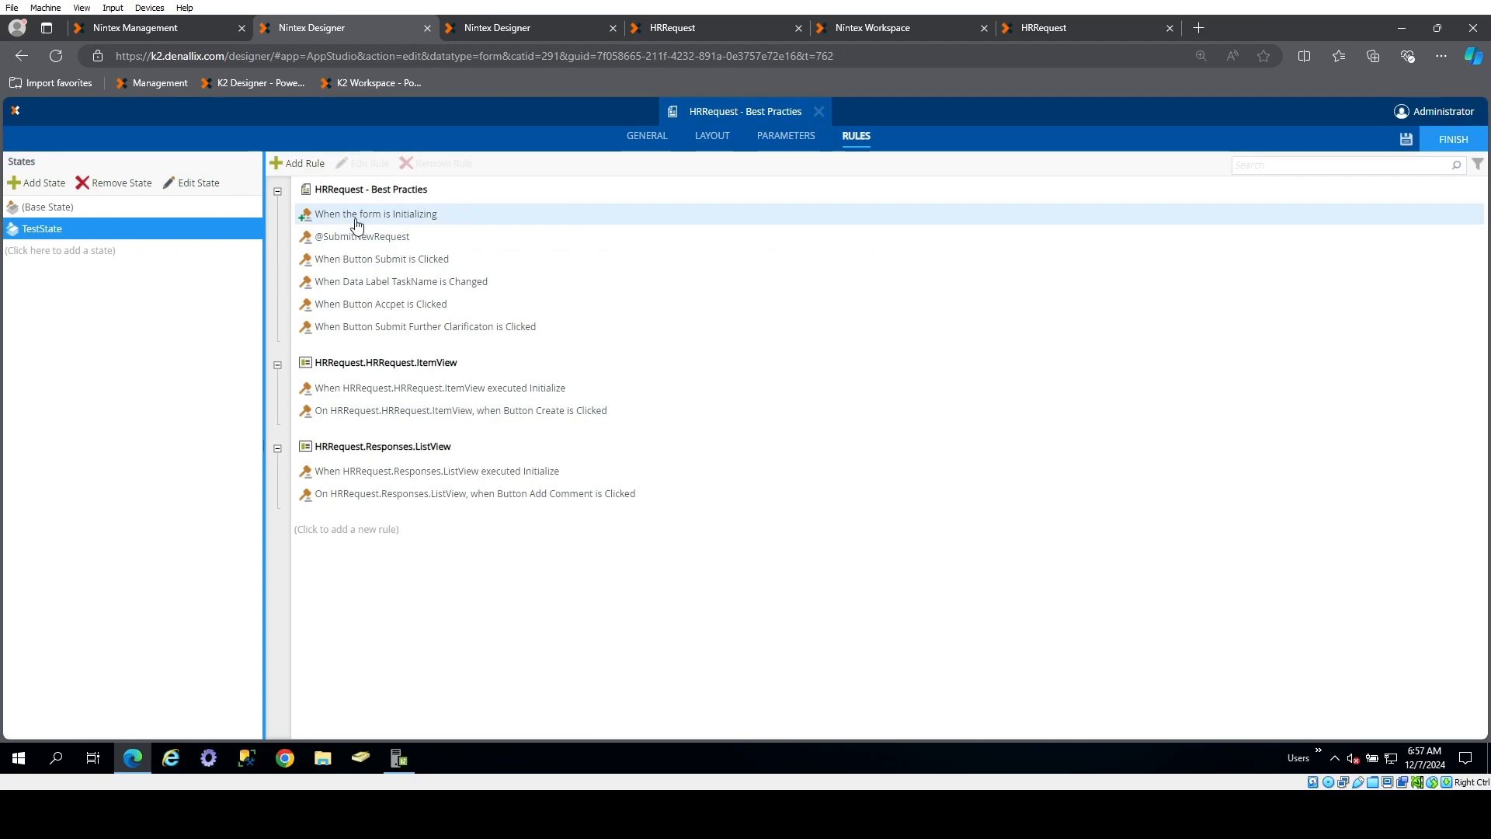
left_click(159, 213)
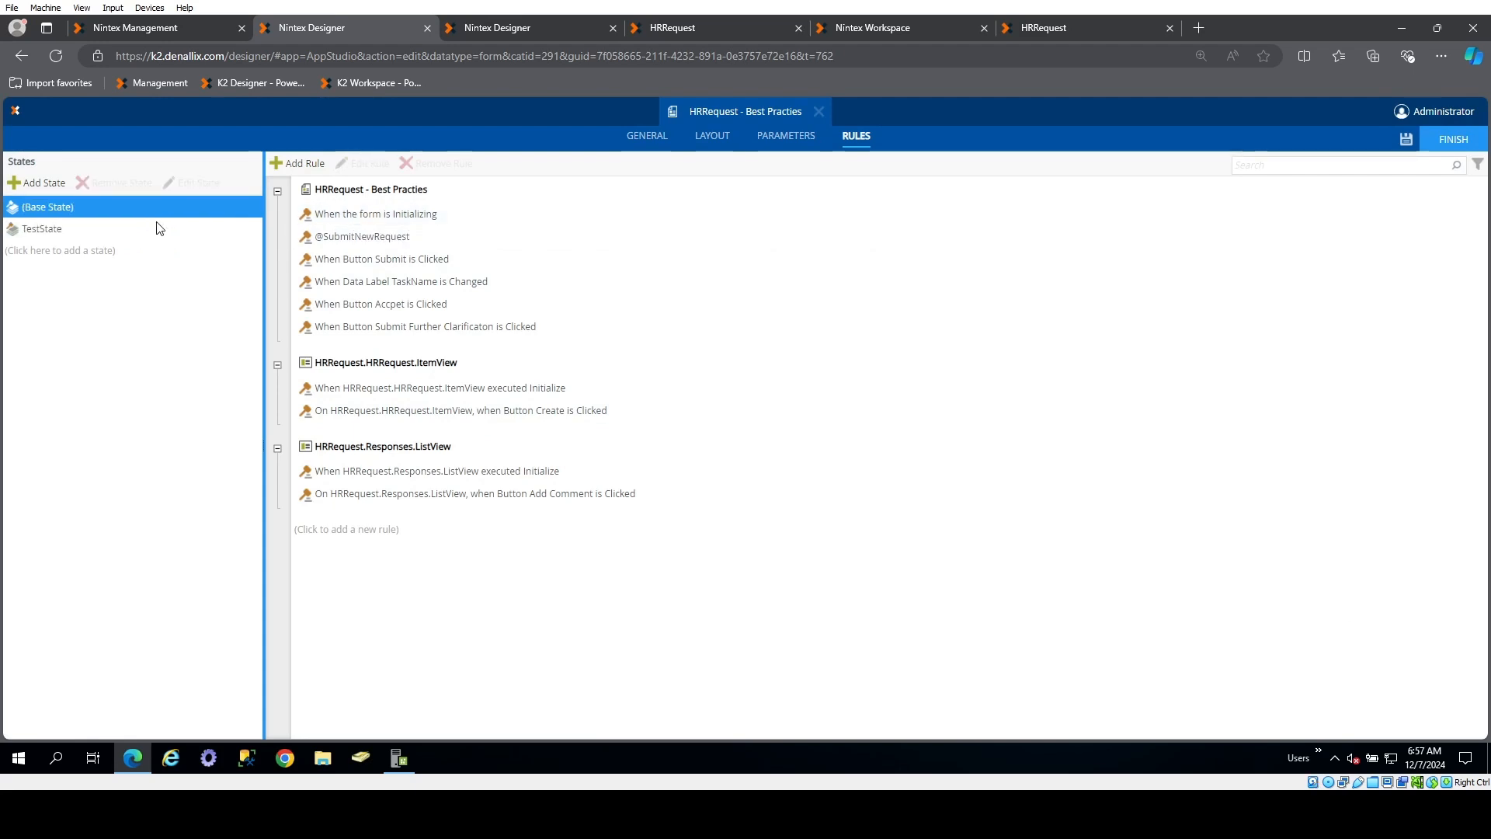
left_click(159, 227)
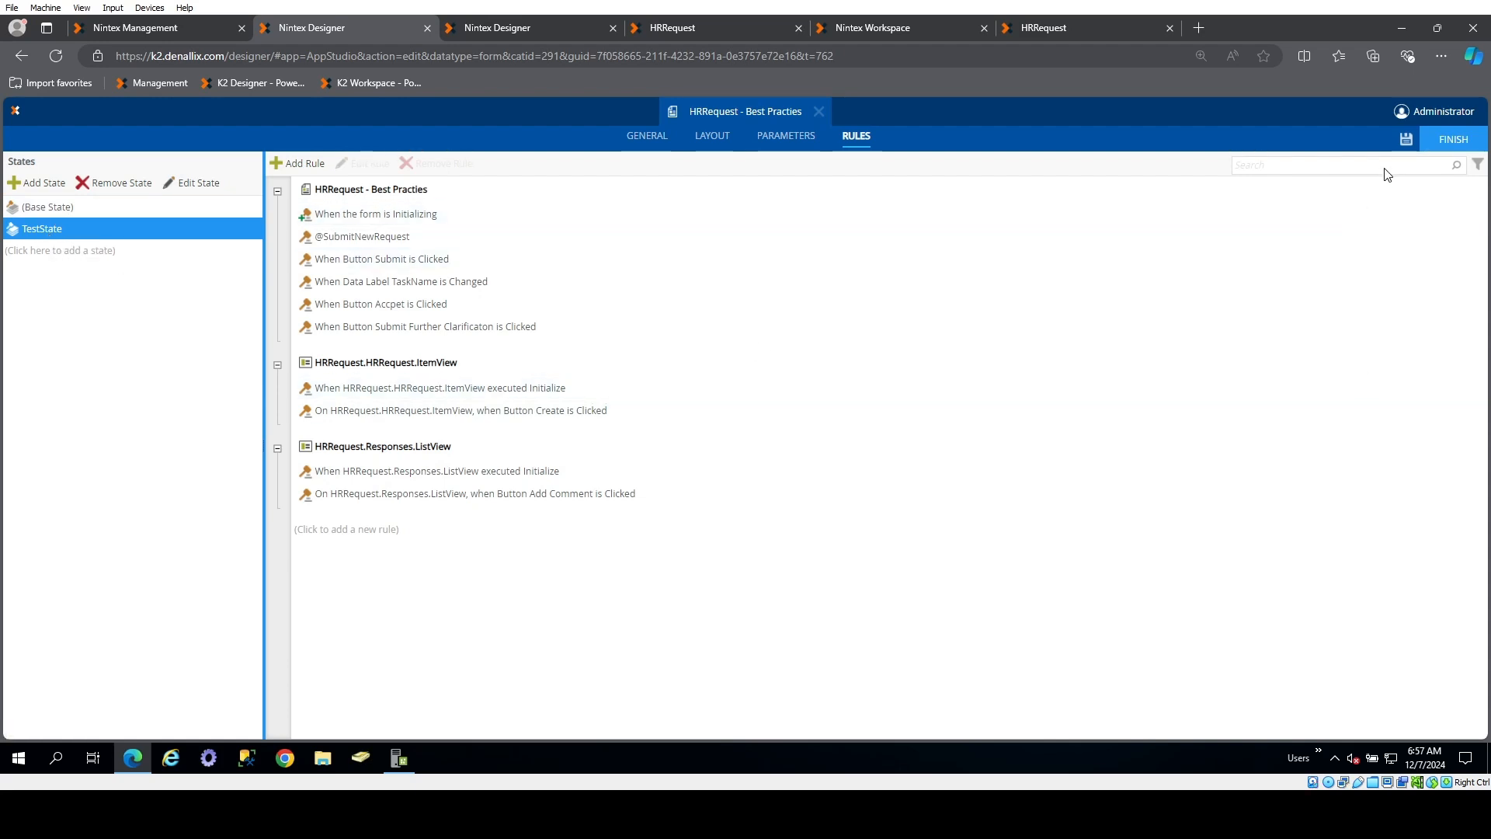
left_click(1404, 142)
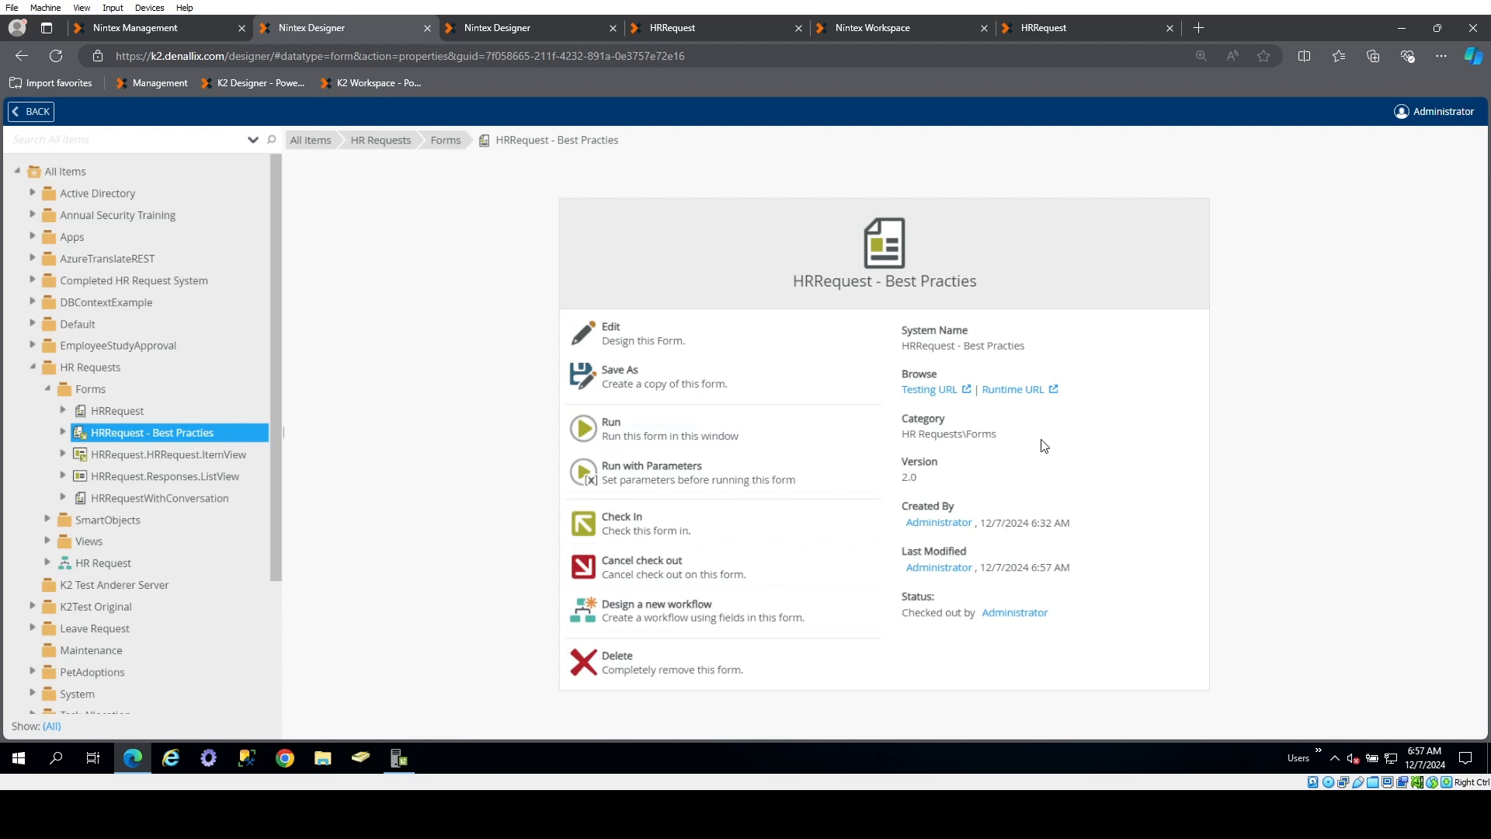
Open the form's runtime URL, and reopen the HRRequest - Best Practies form's rules in the designer to check its states
left_click(1055, 390)
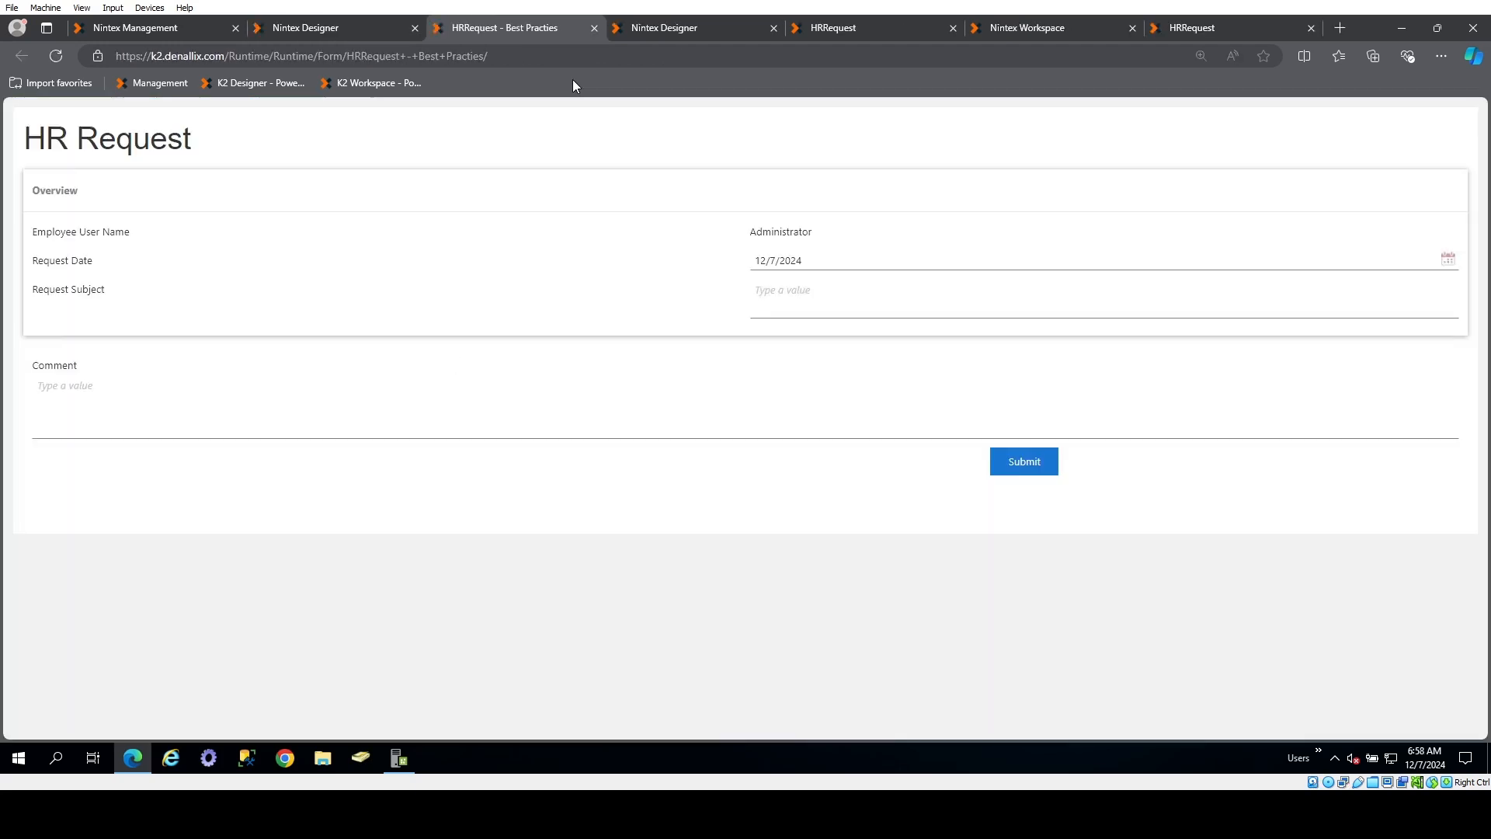
left_click(567, 59)
left_click(568, 57)
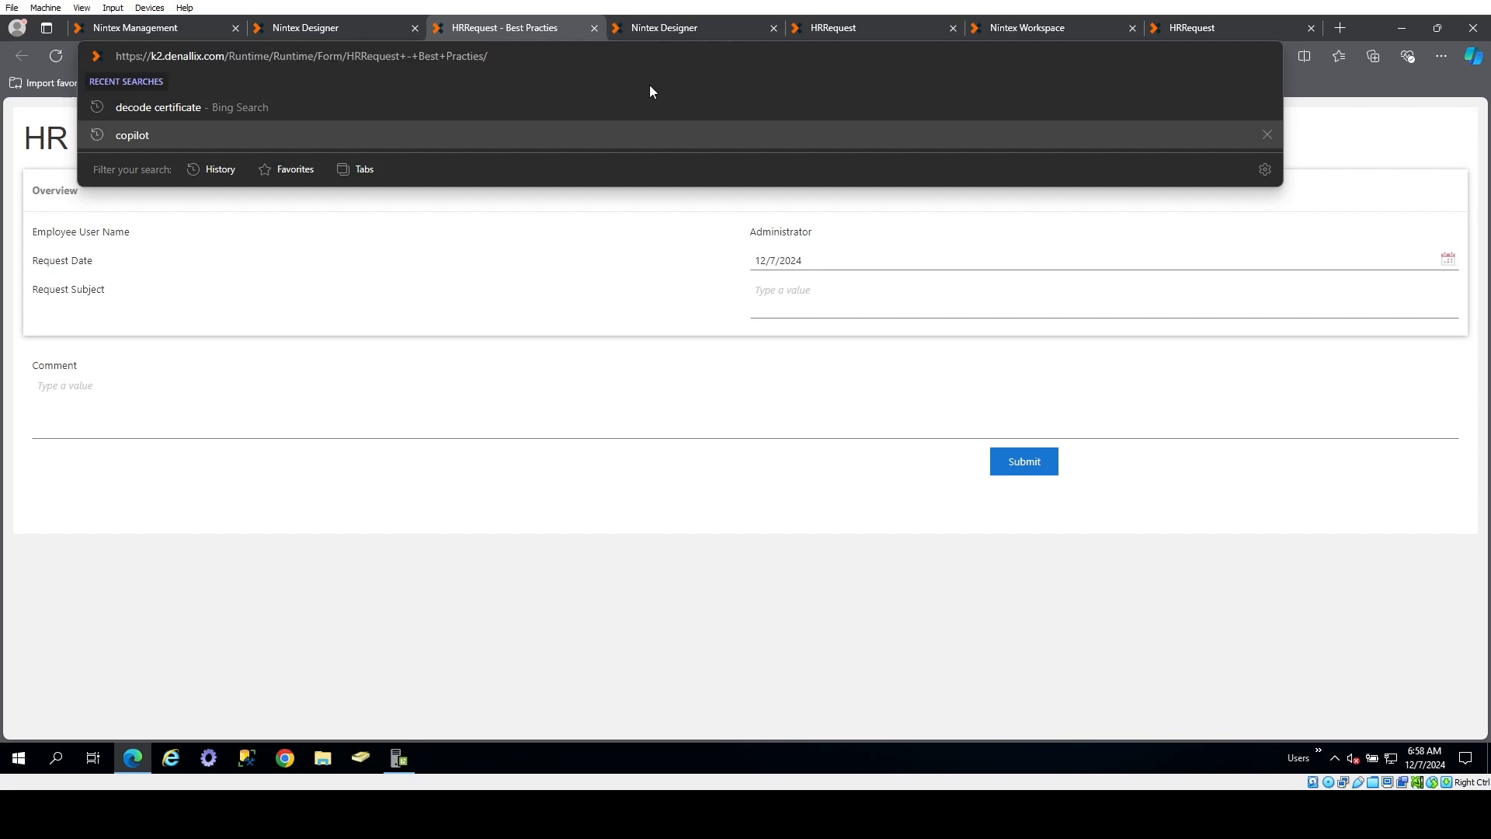
left_click(303, 23)
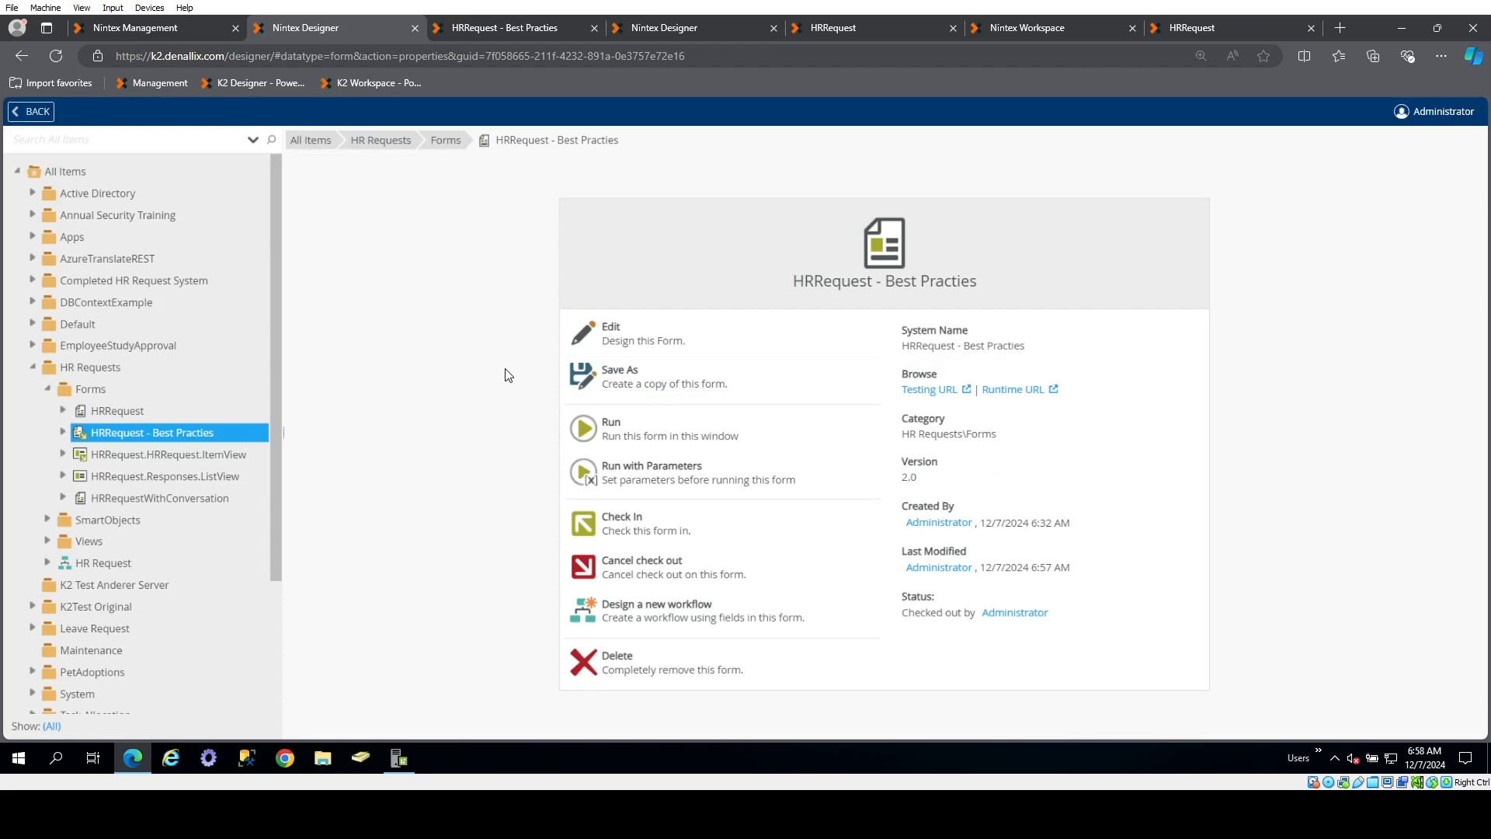
left_click(668, 334)
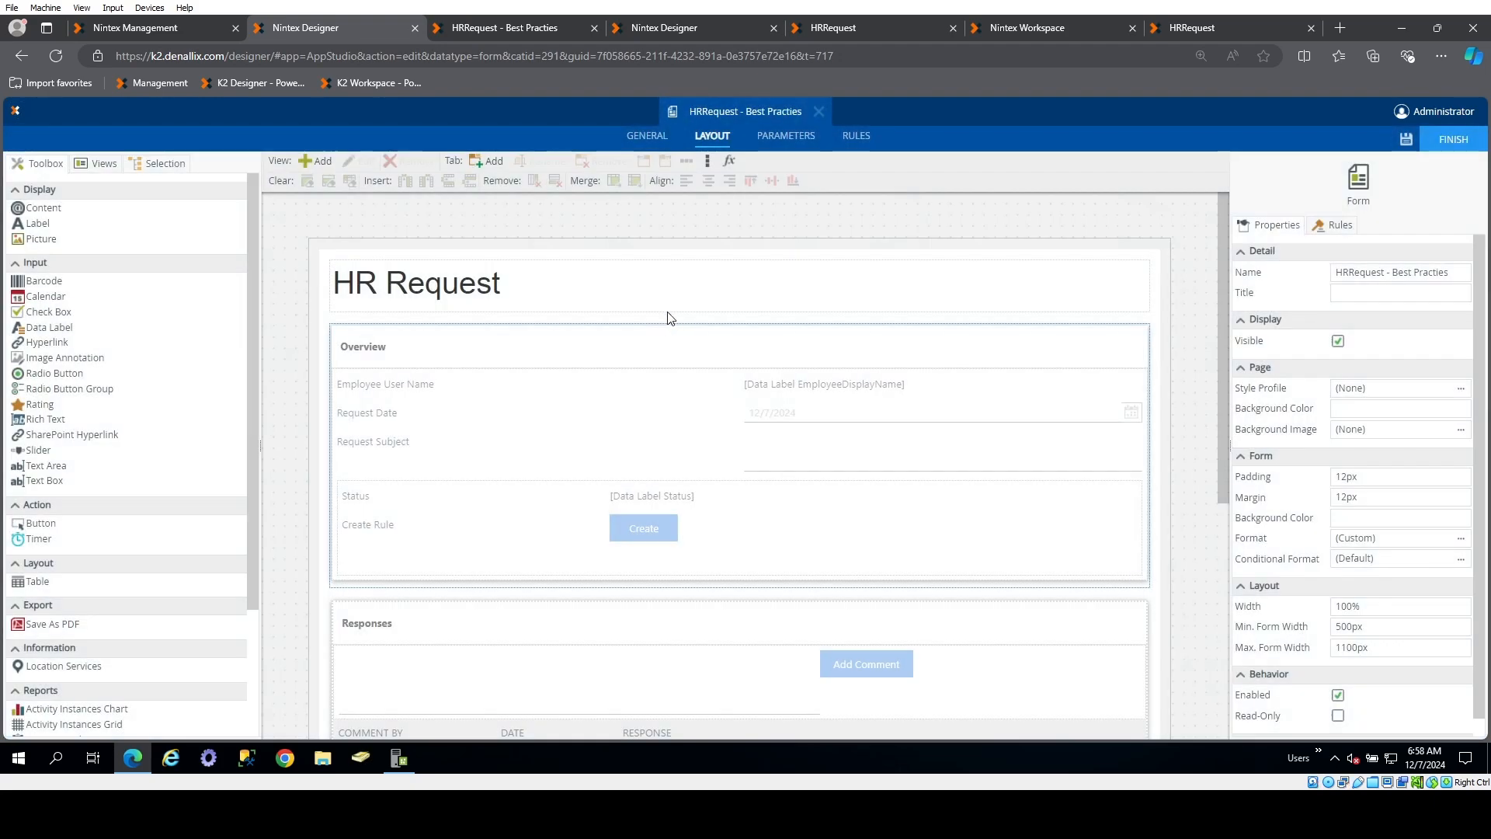
left_click(857, 136)
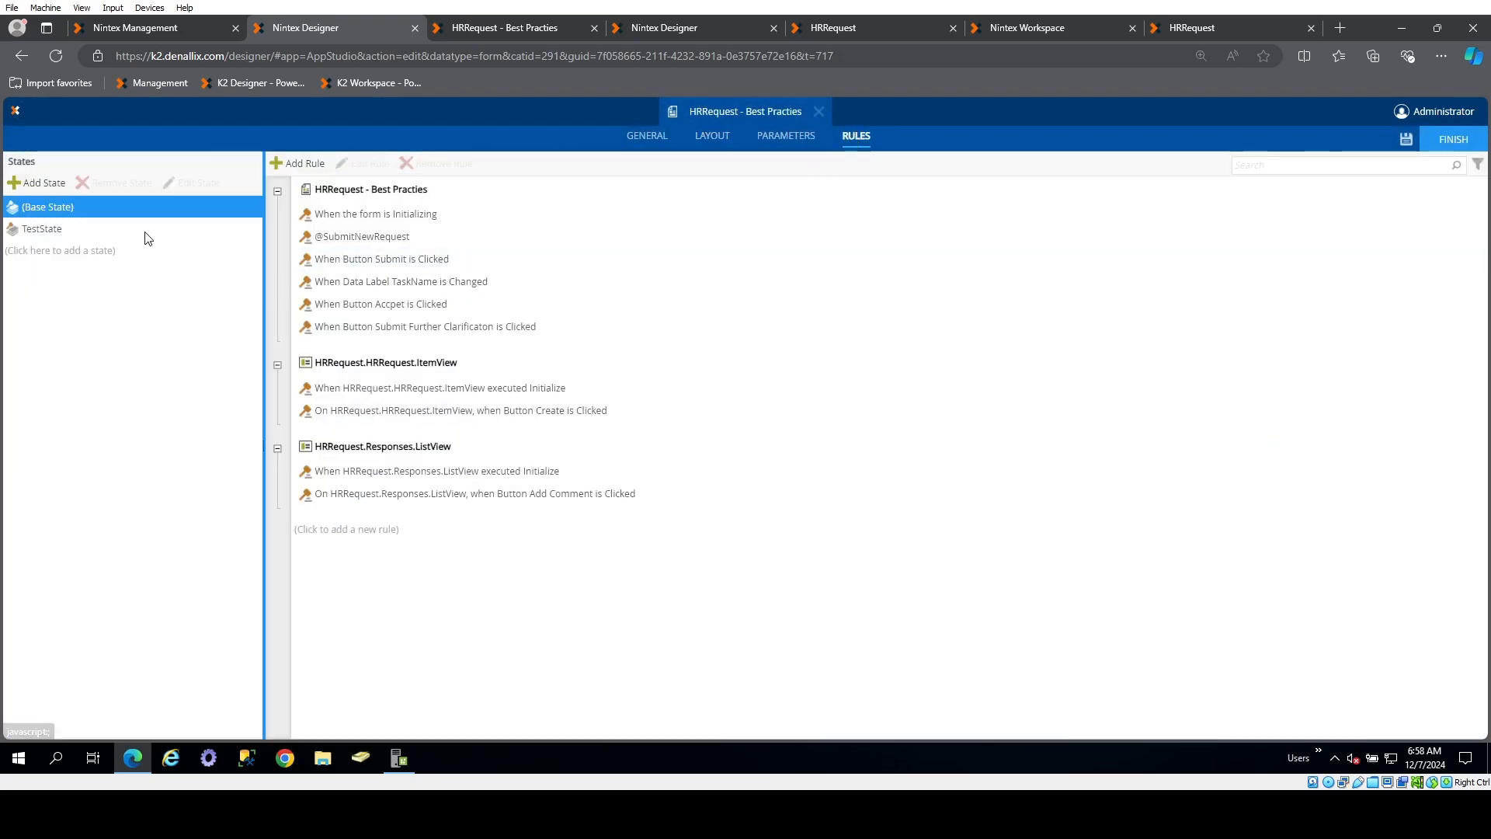
Load the running form in its test state by appending TestState to the URL, and dismiss the state message
left_click(506, 27)
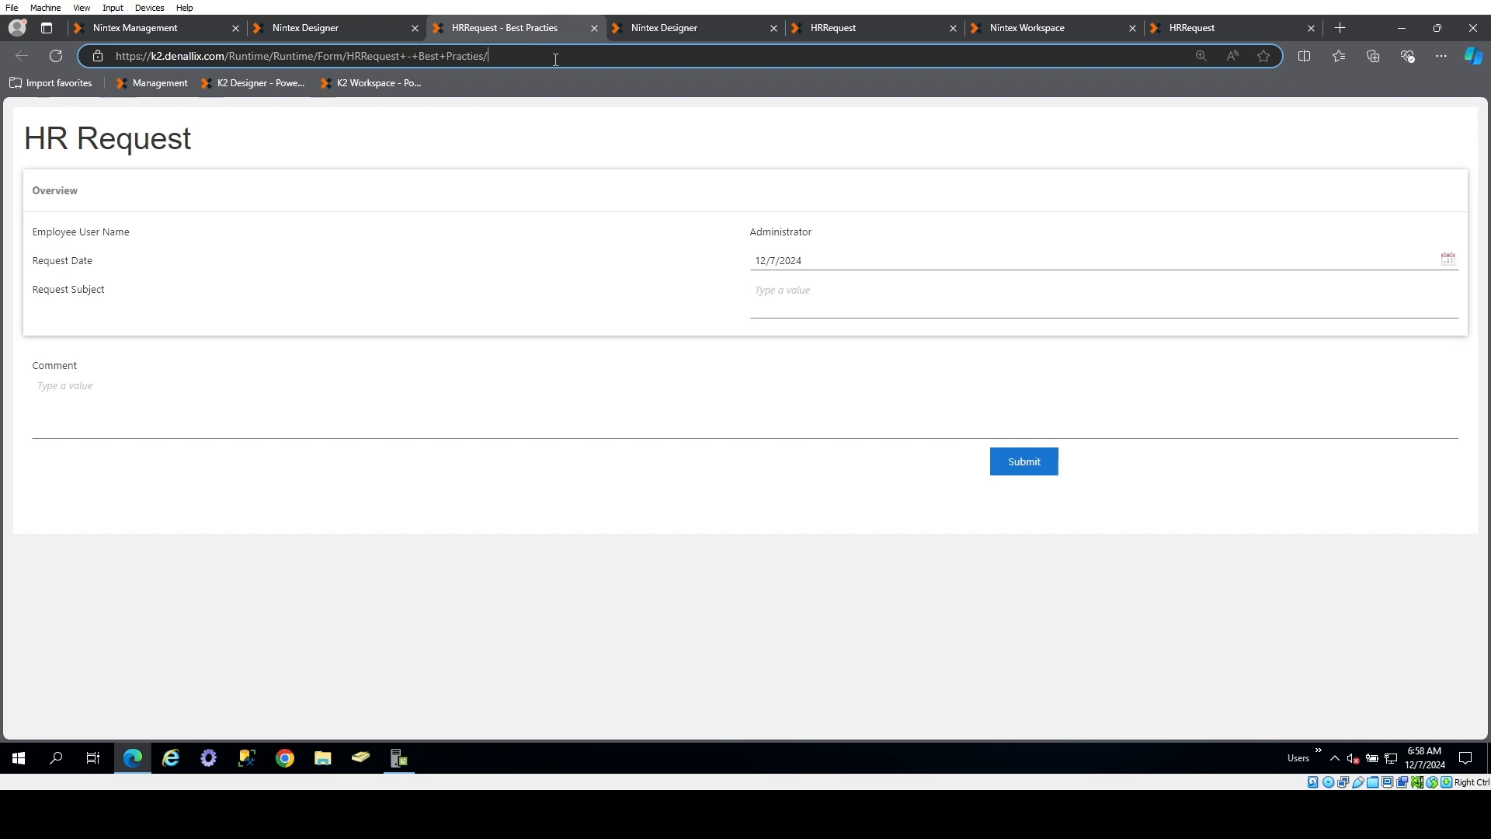
type("Te")
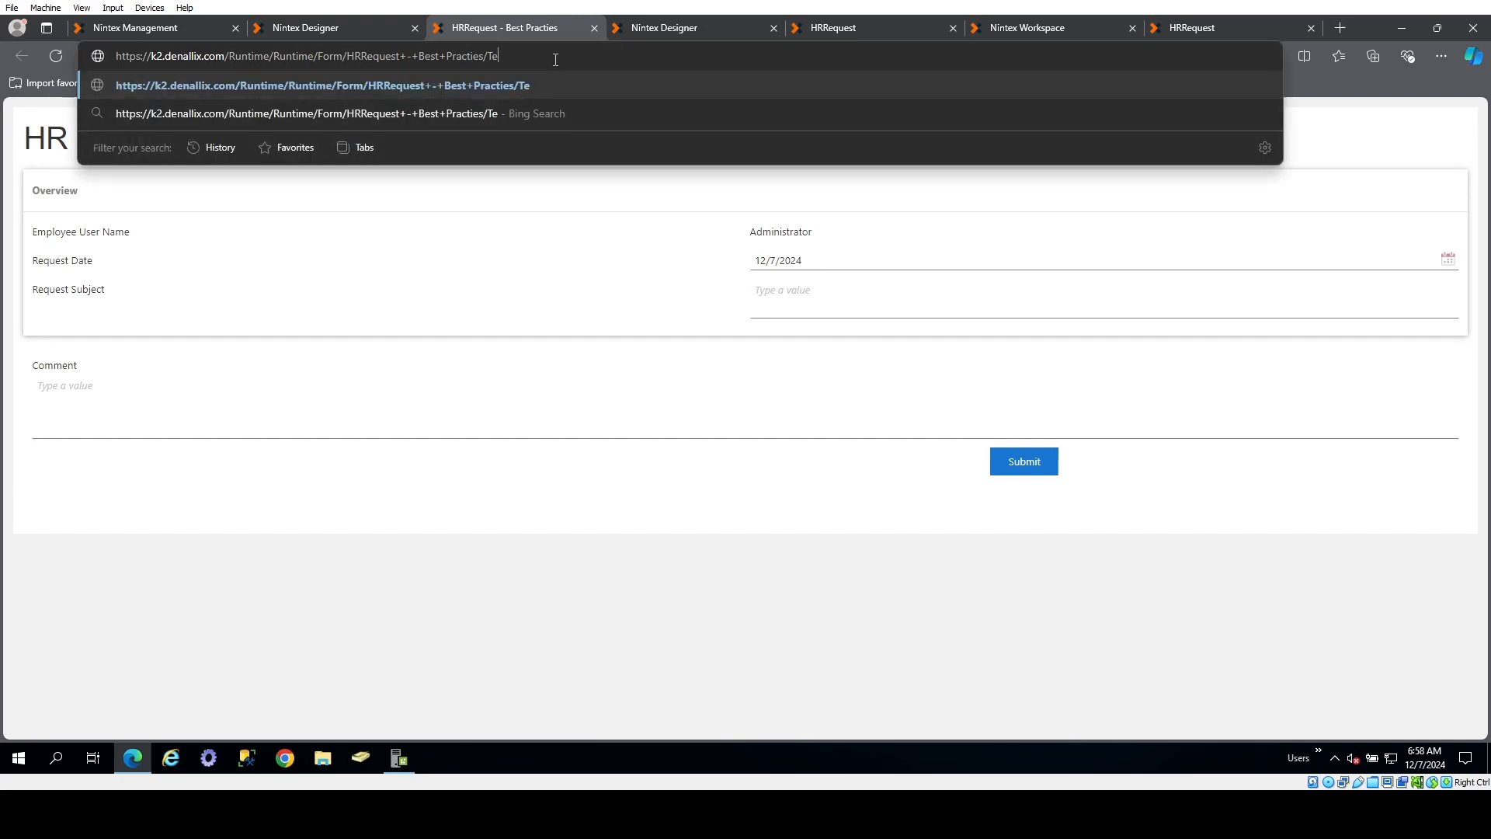
type("stState")
key("Return")
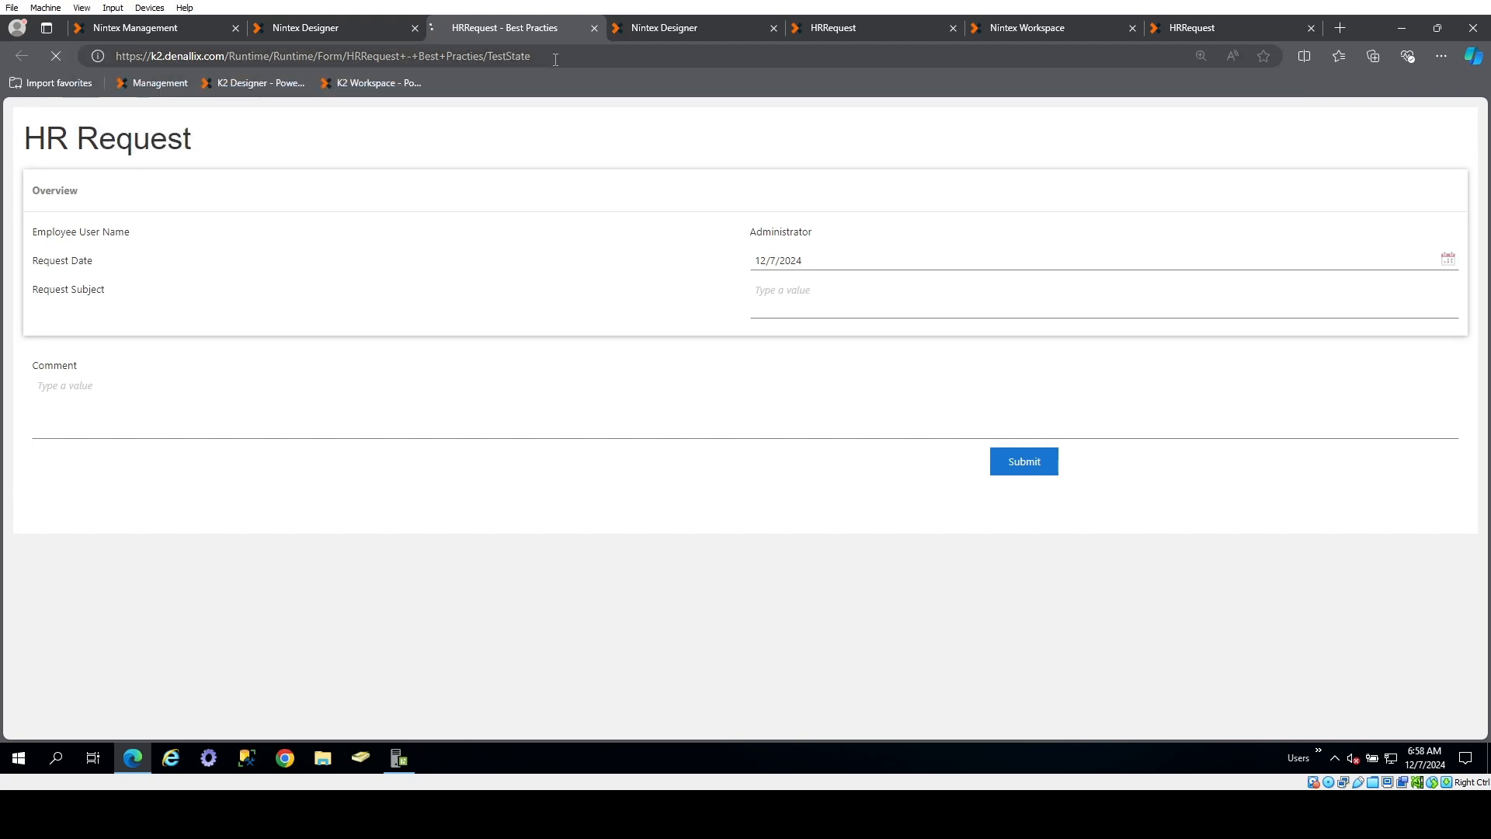
left_click(833, 502)
Remove TestState from the form's rules in the designer and save the form
left_click(364, 24)
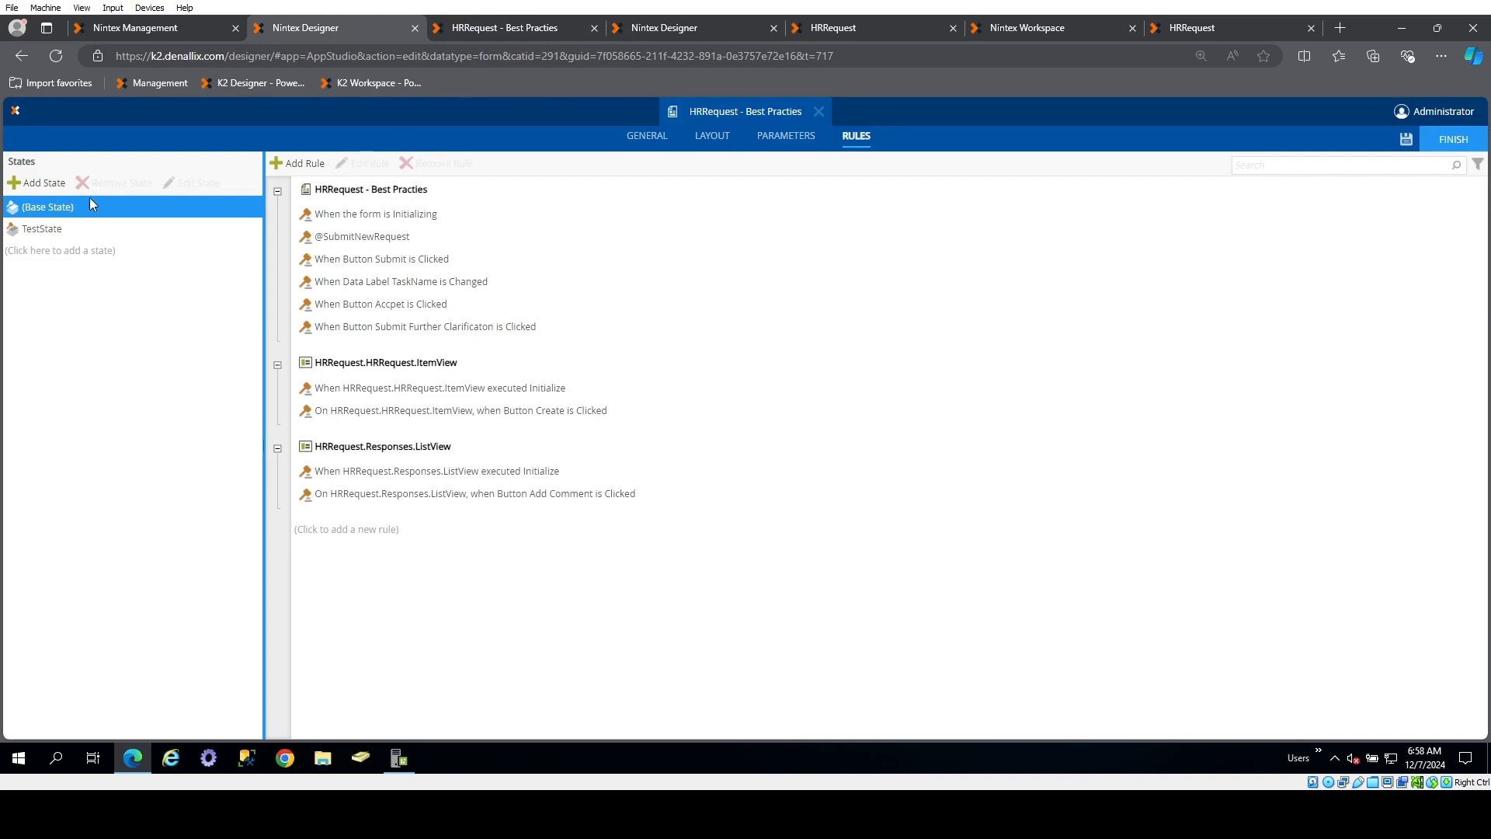
left_click(81, 223)
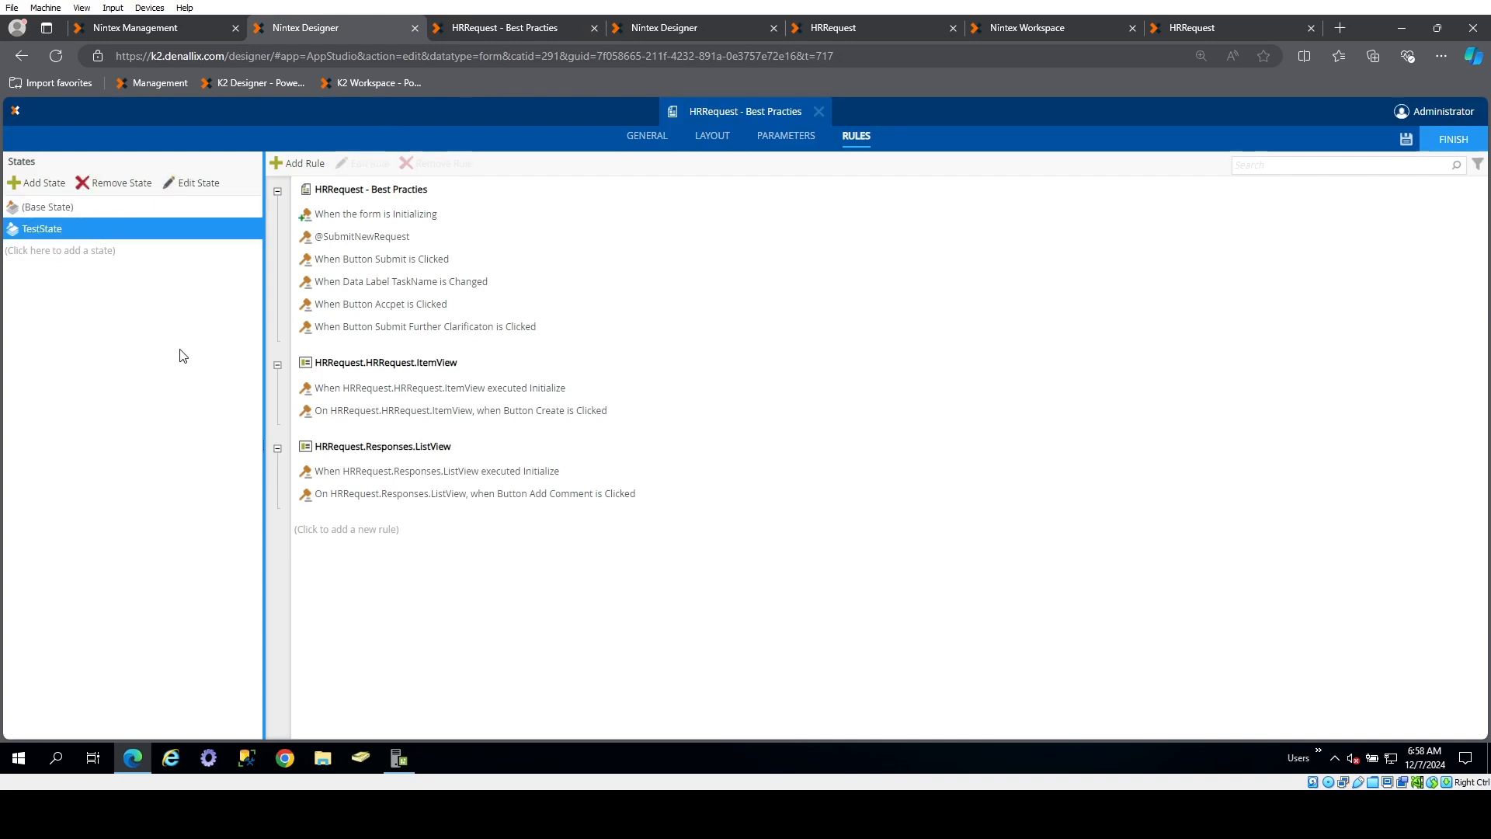
left_click(117, 183)
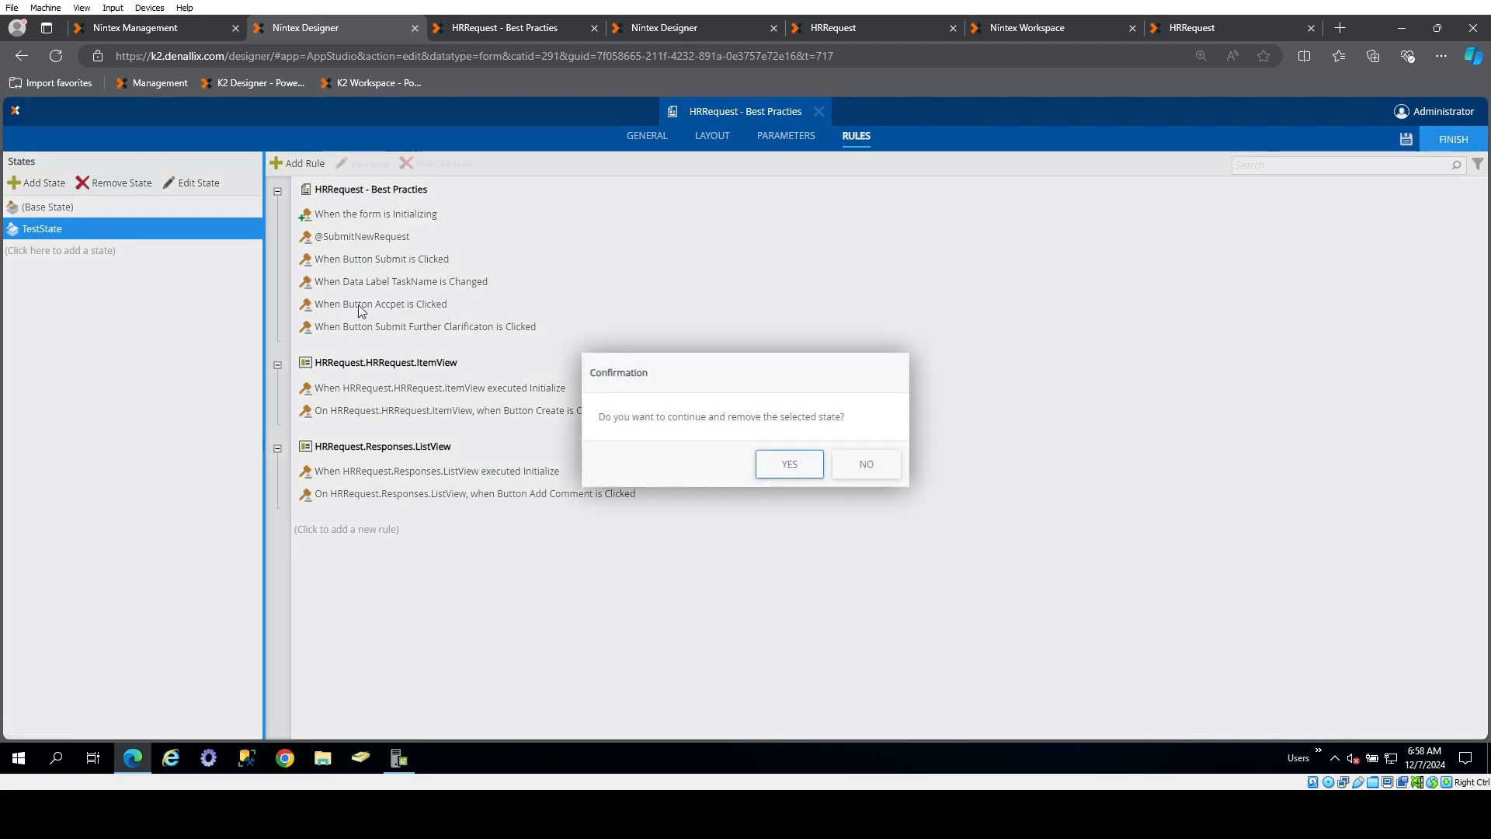
left_click(789, 459)
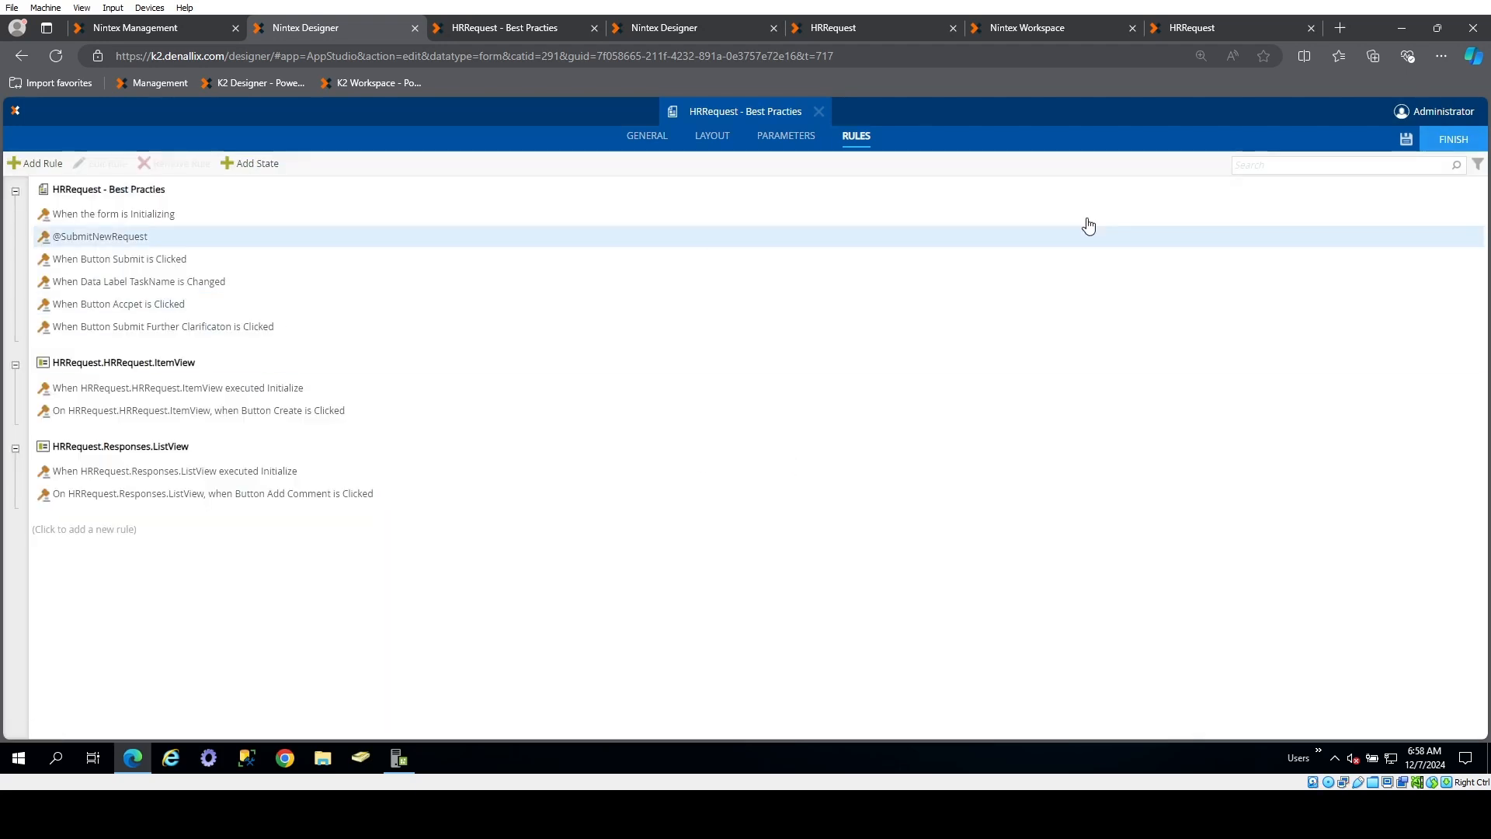
left_click(1407, 139)
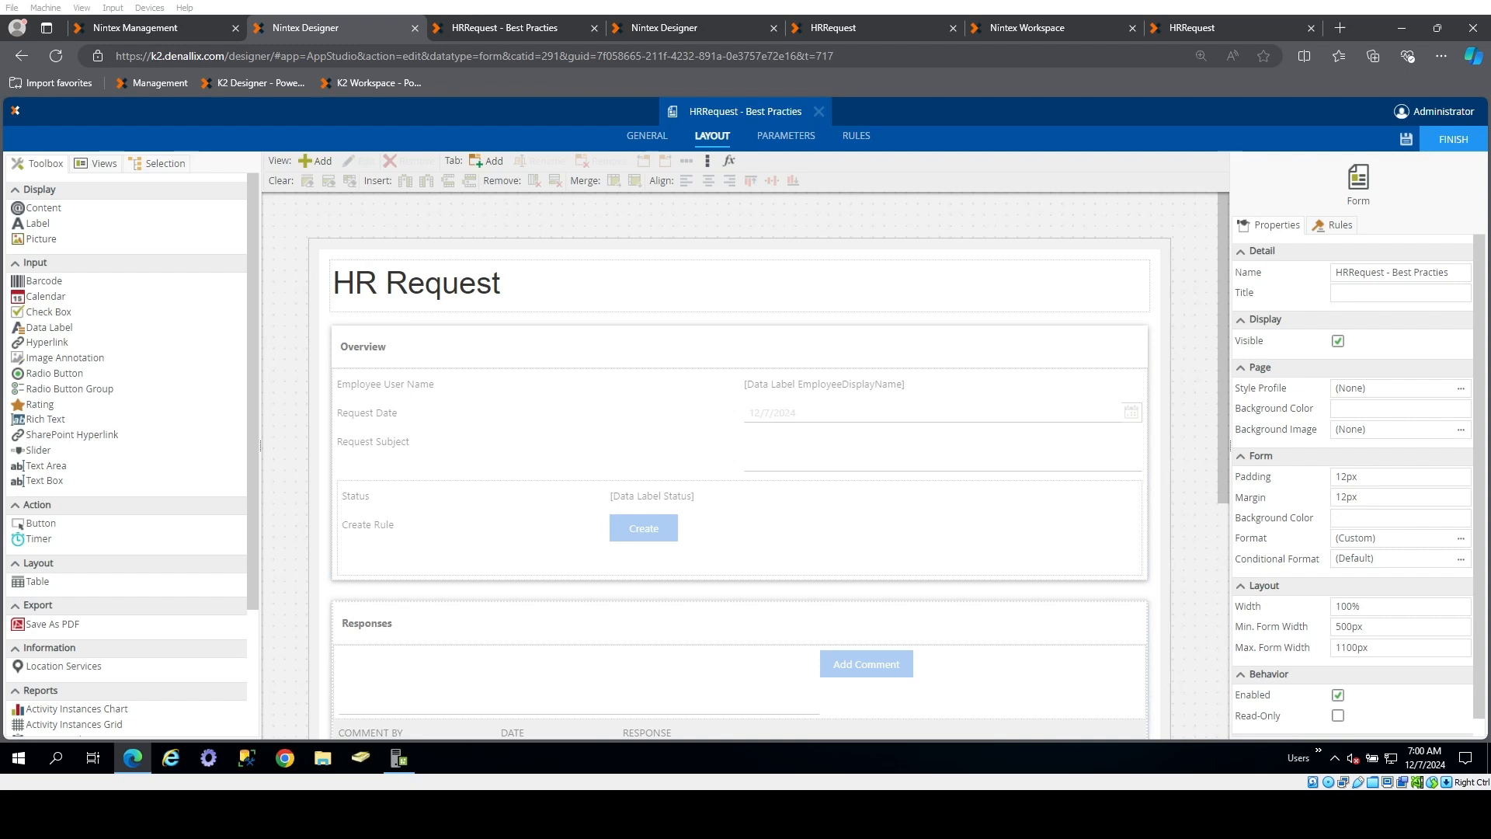
Close the running form and open the HRRequest.HRRequest.ItemView view for editing from the form's layout
left_click(594, 27)
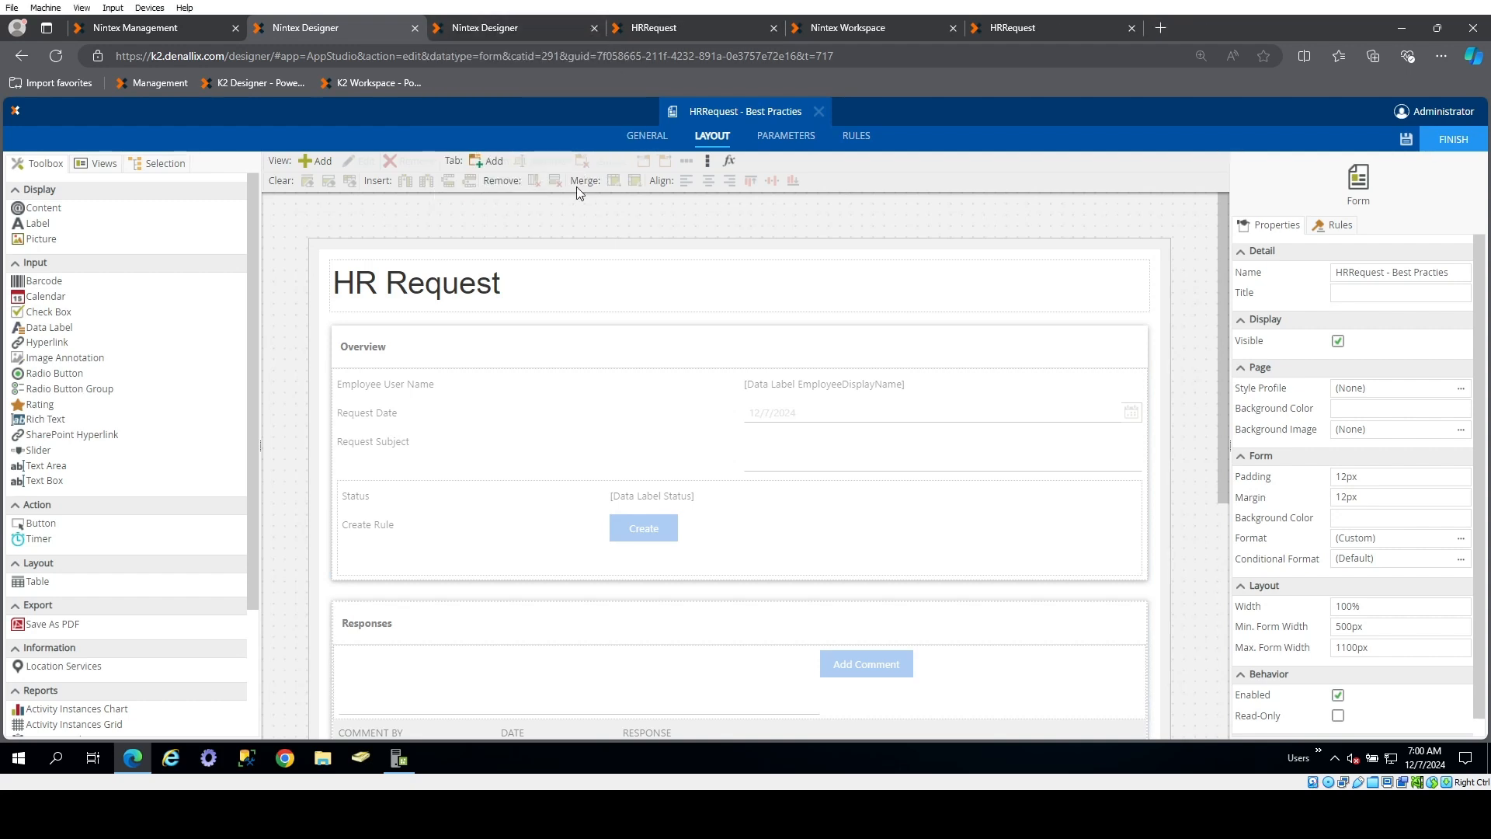
left_click(470, 383)
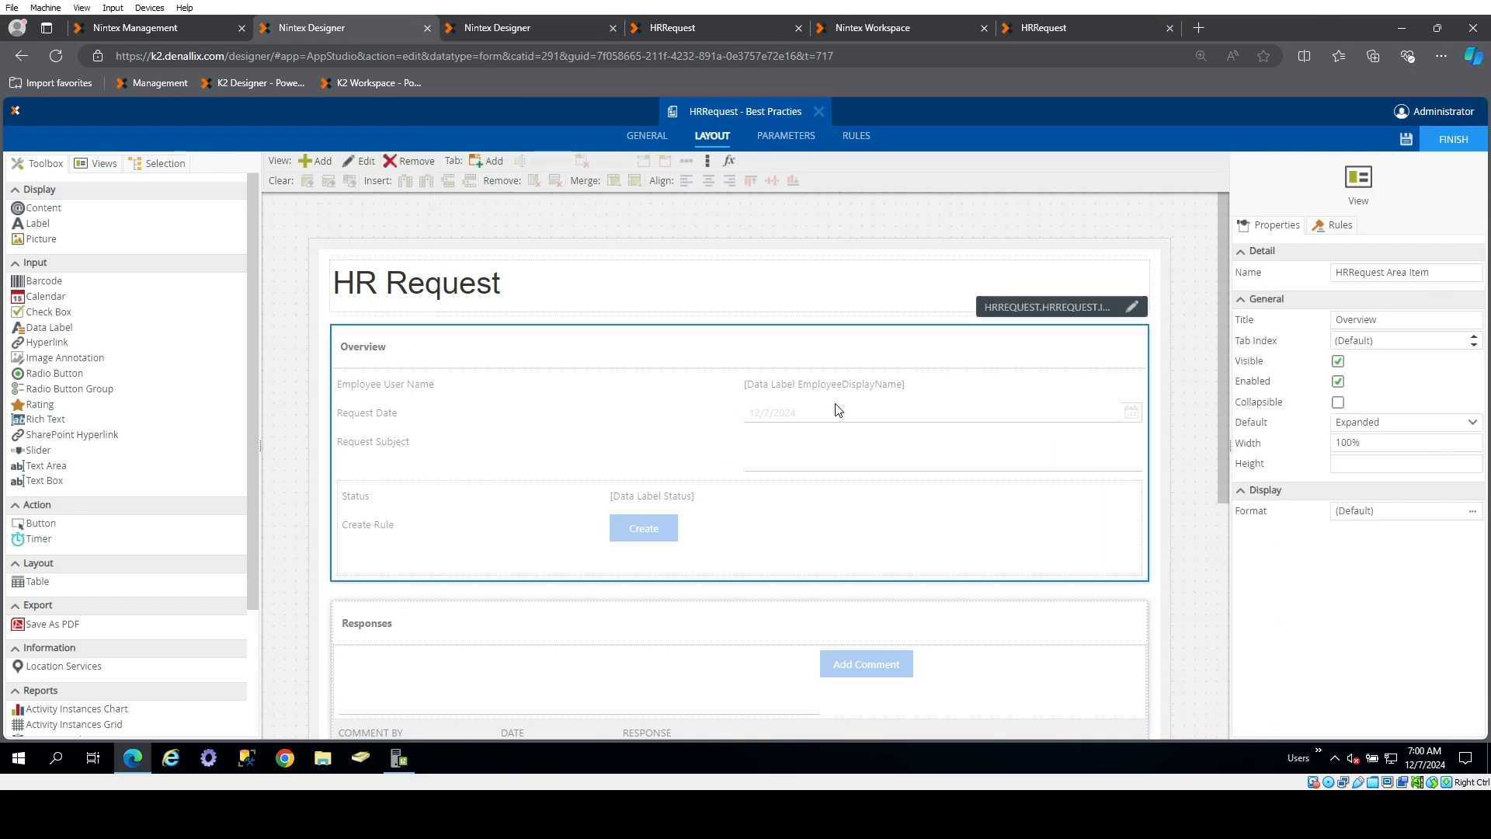
left_click(1104, 311)
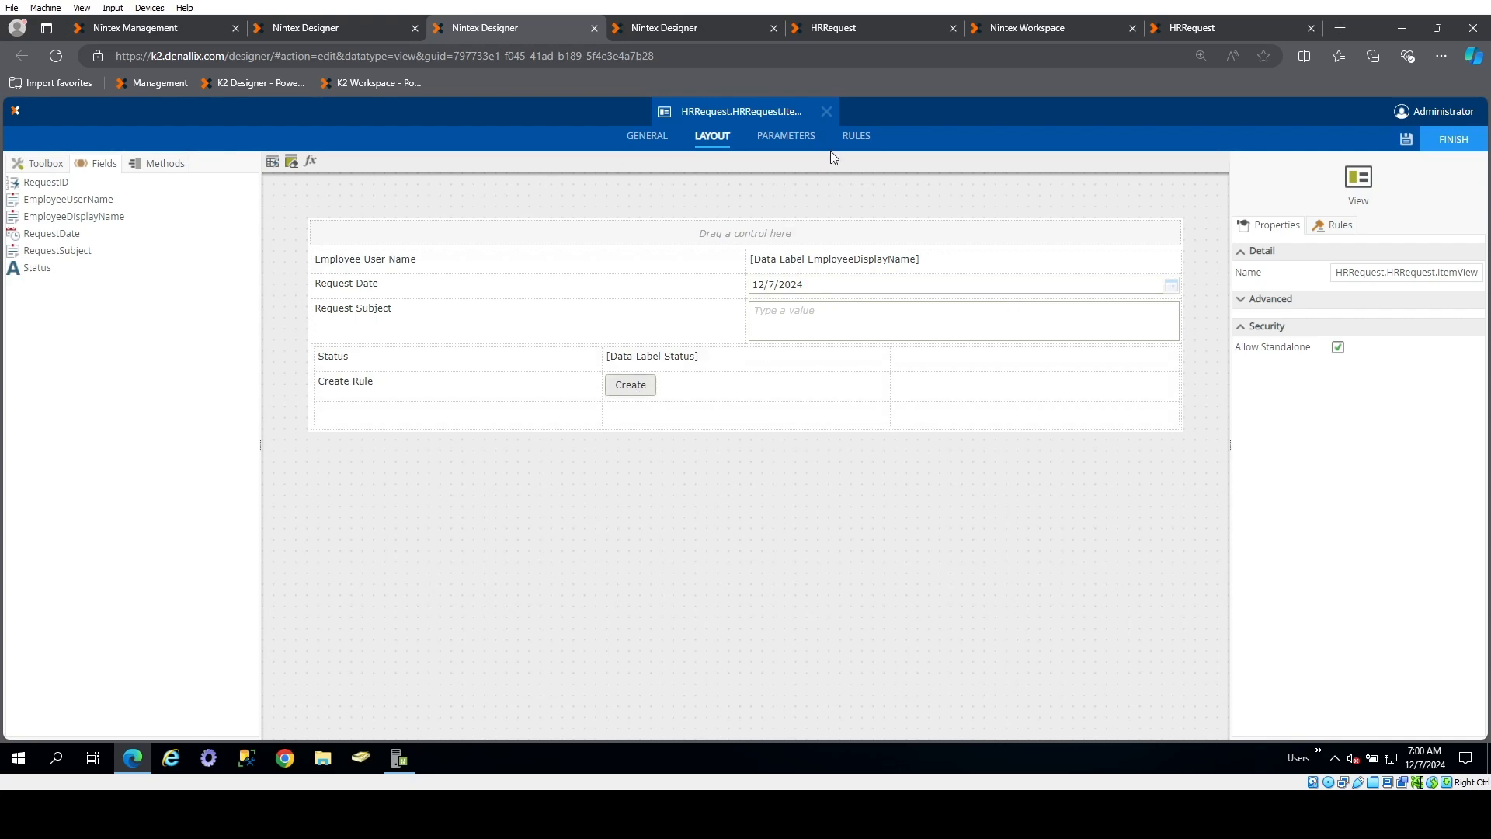
Examine the Clicked rule of the view's Create button and leave it without changes
left_click(631, 388)
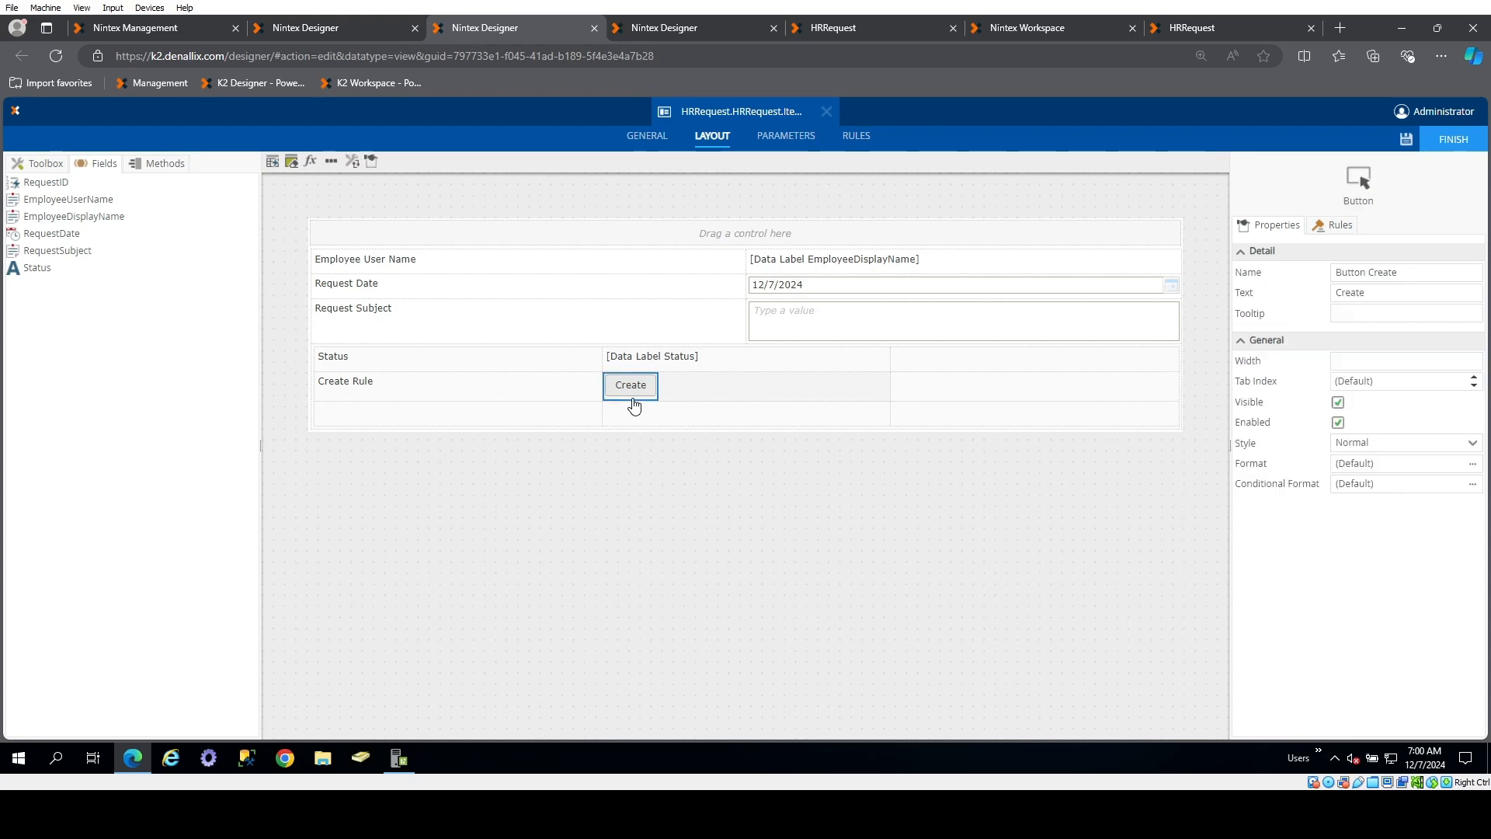
left_click(1328, 227)
double_click(1328, 287)
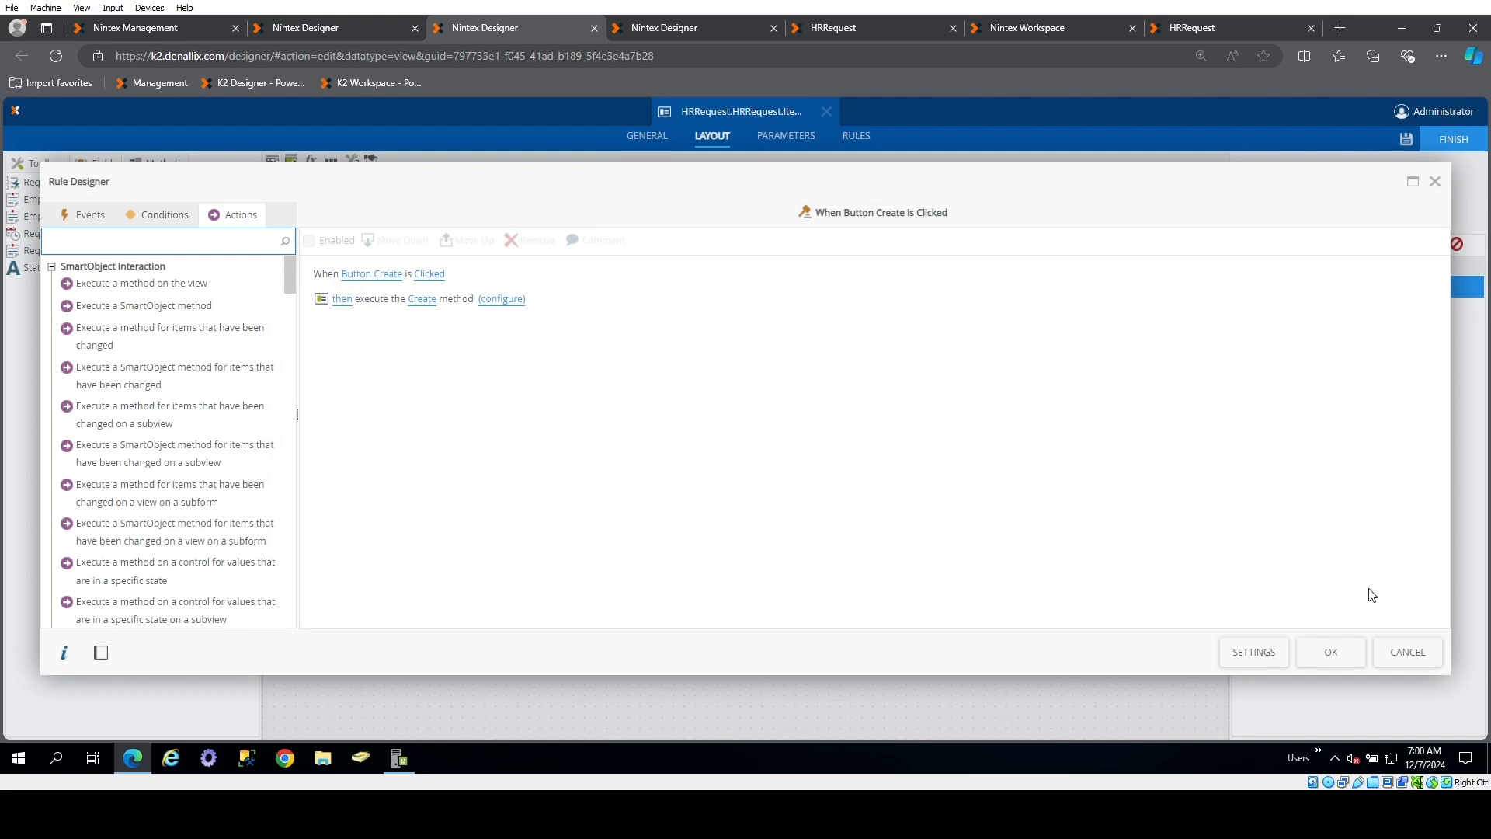
left_click(1407, 654)
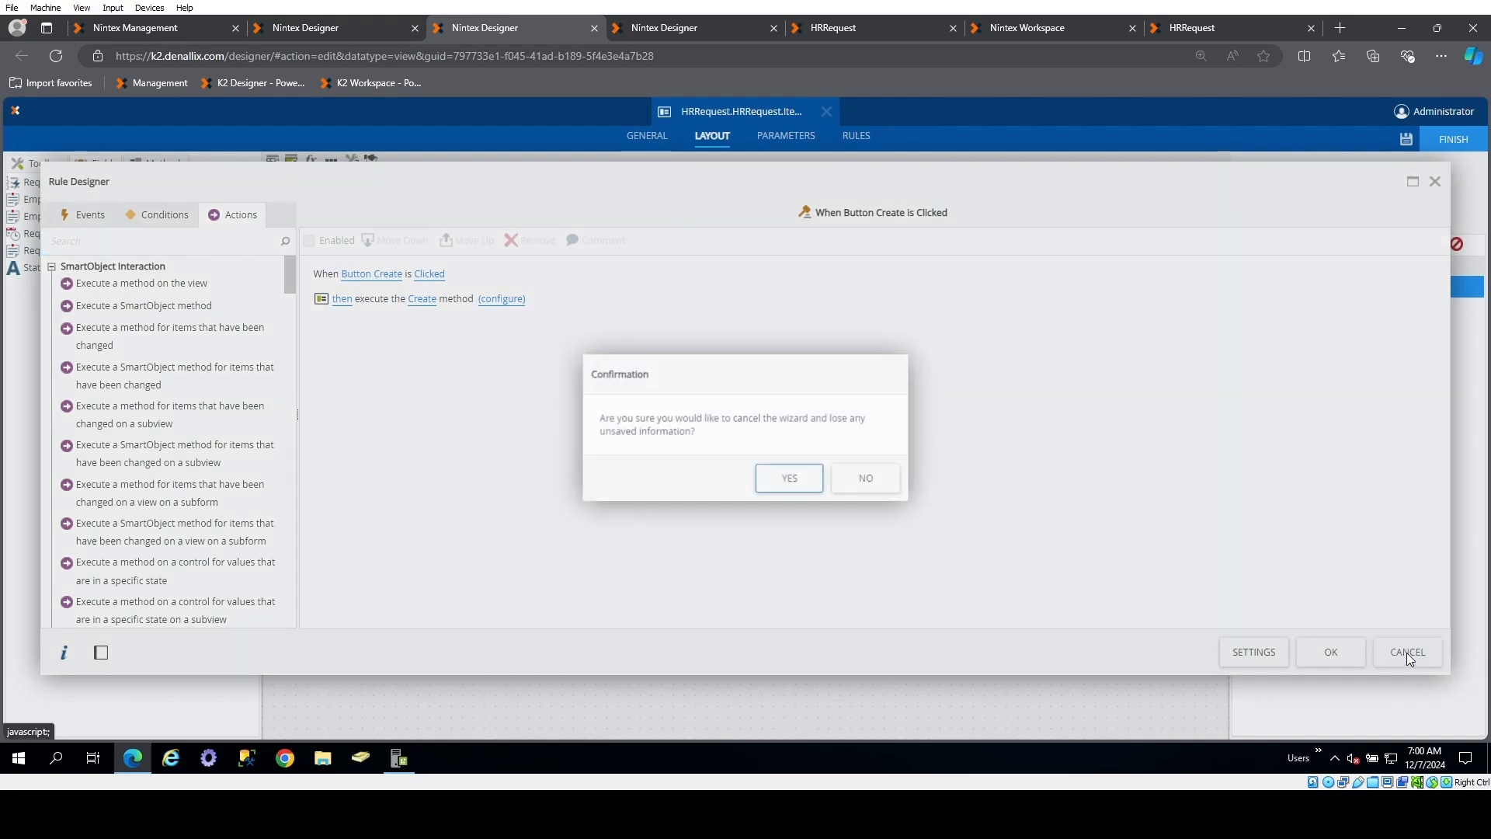
left_click(790, 478)
left_click(857, 137)
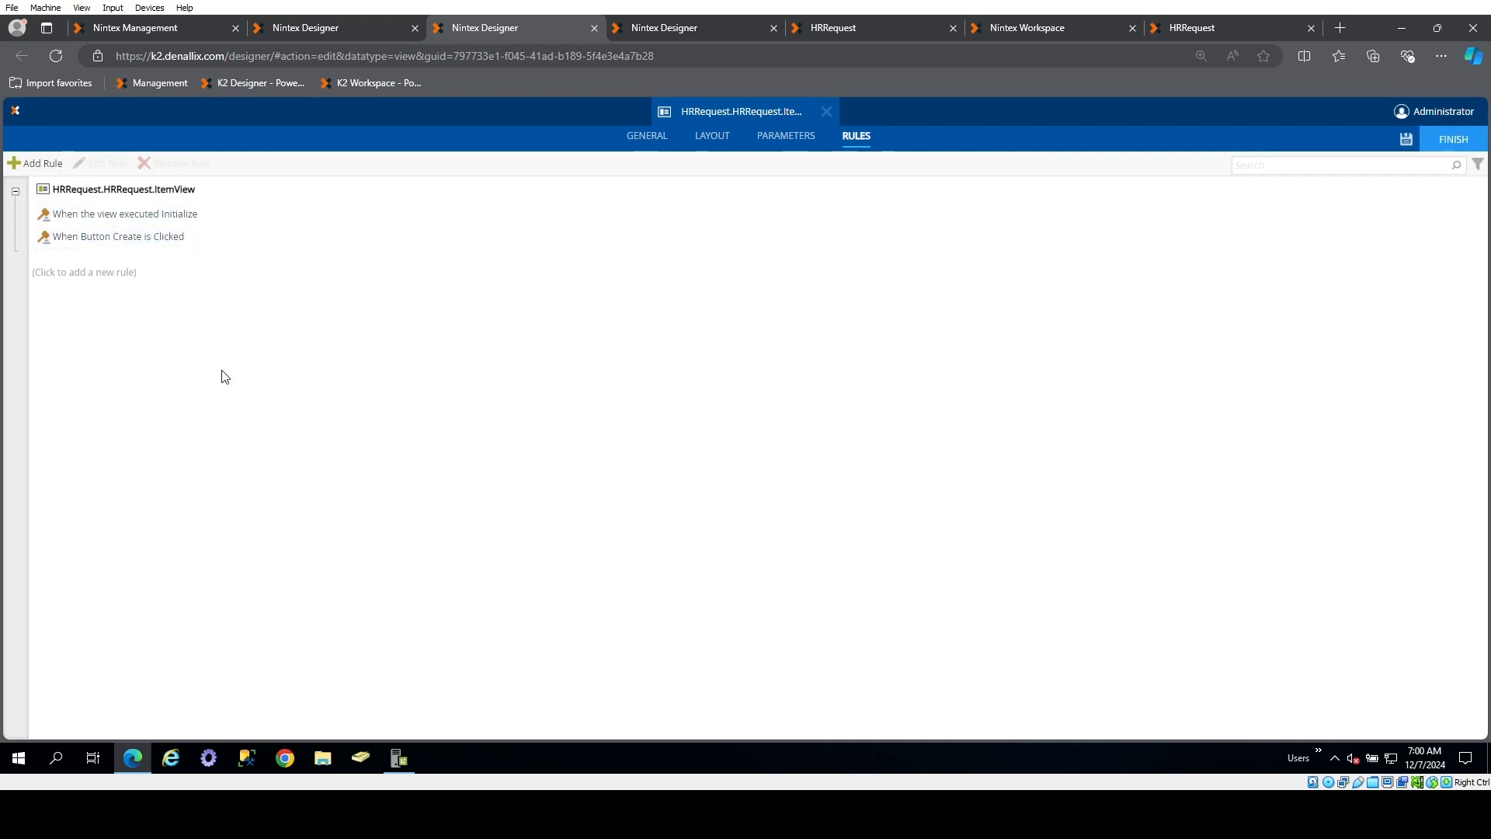
left_click(32, 165)
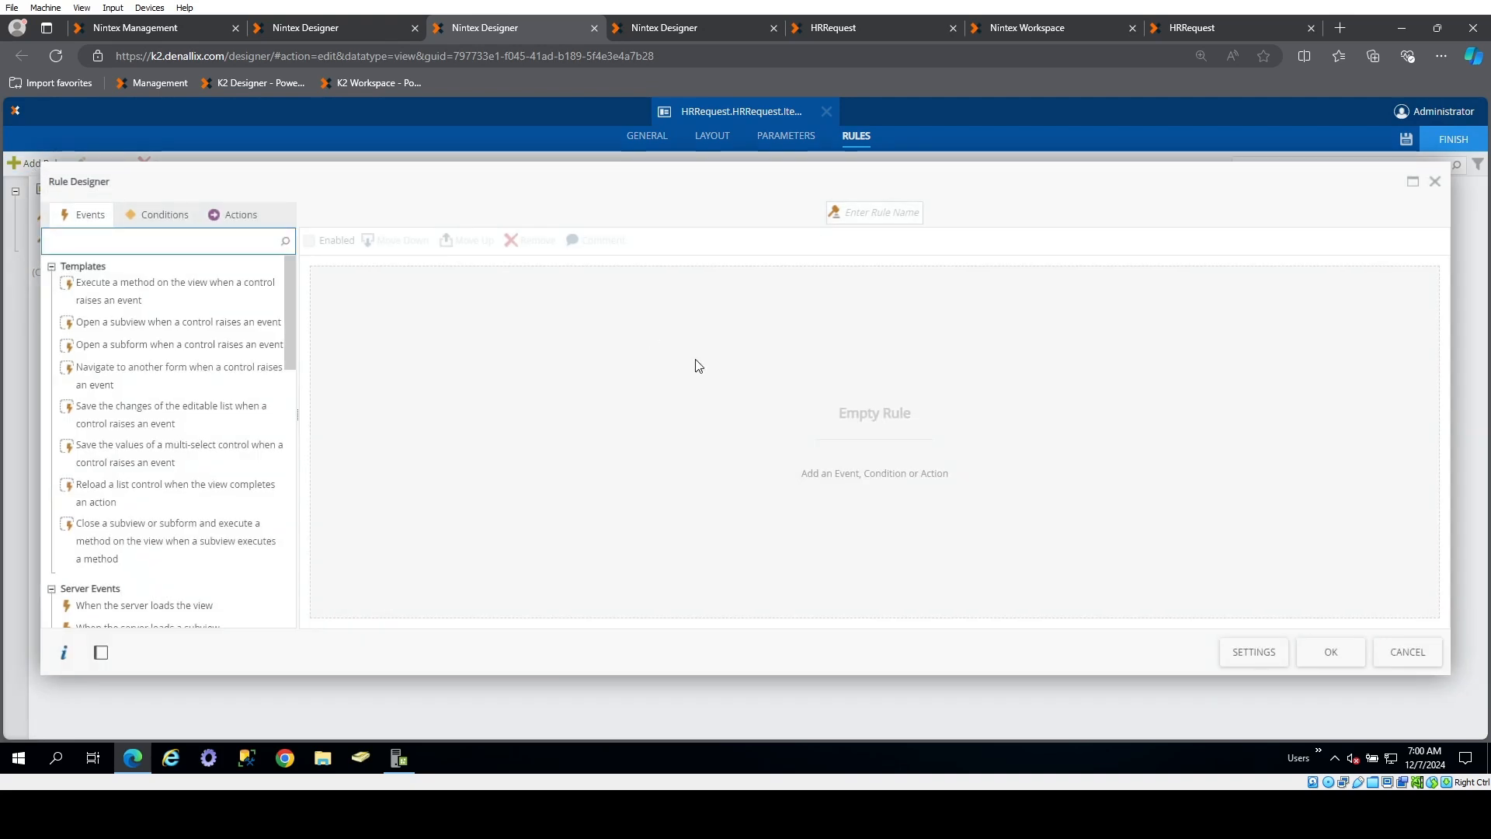
left_click(895, 210)
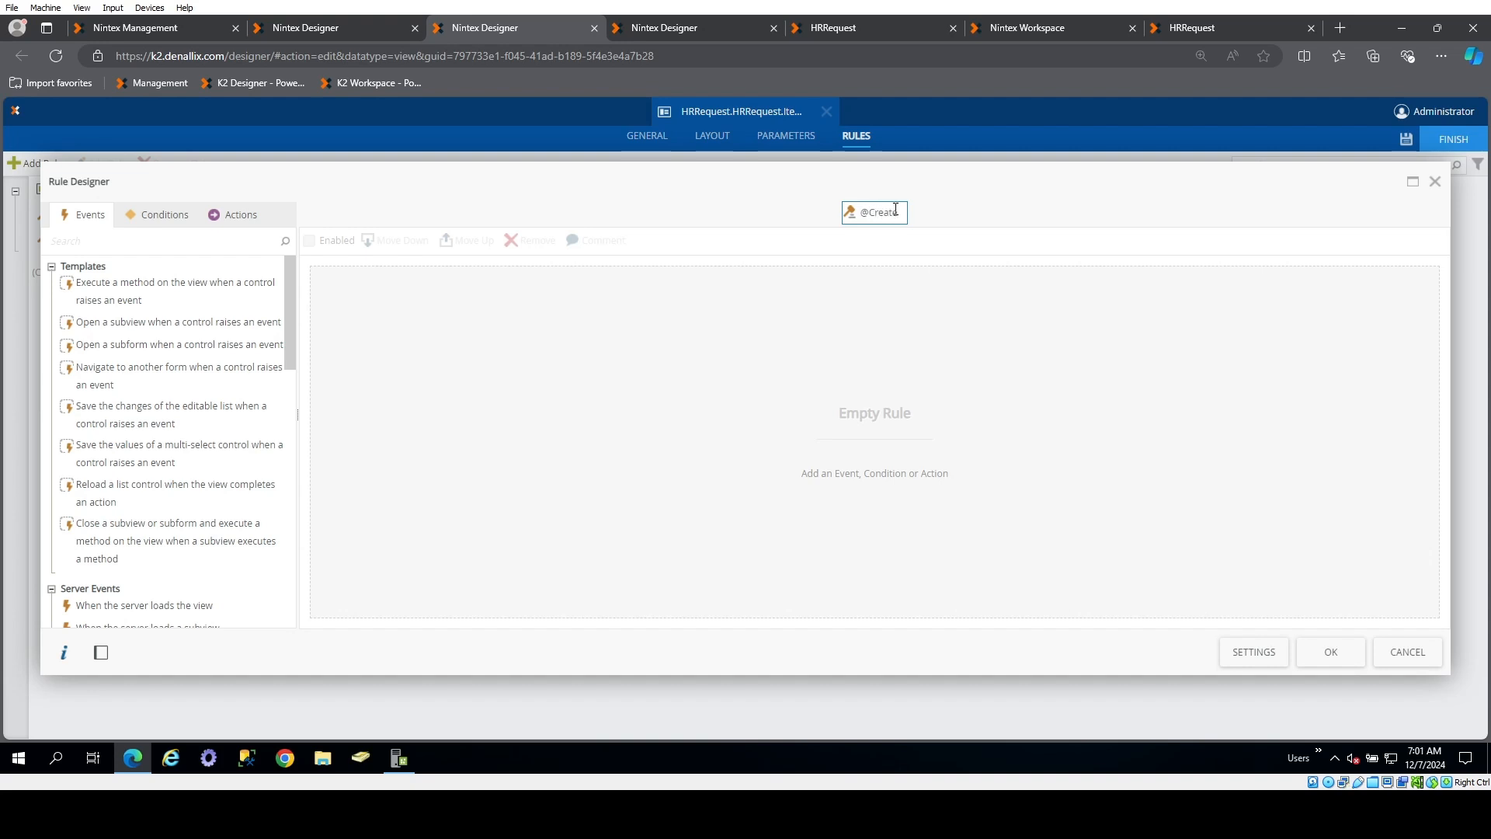
type("dB")
type("date")
left_click(1402, 653)
left_click(773, 487)
left_click(786, 136)
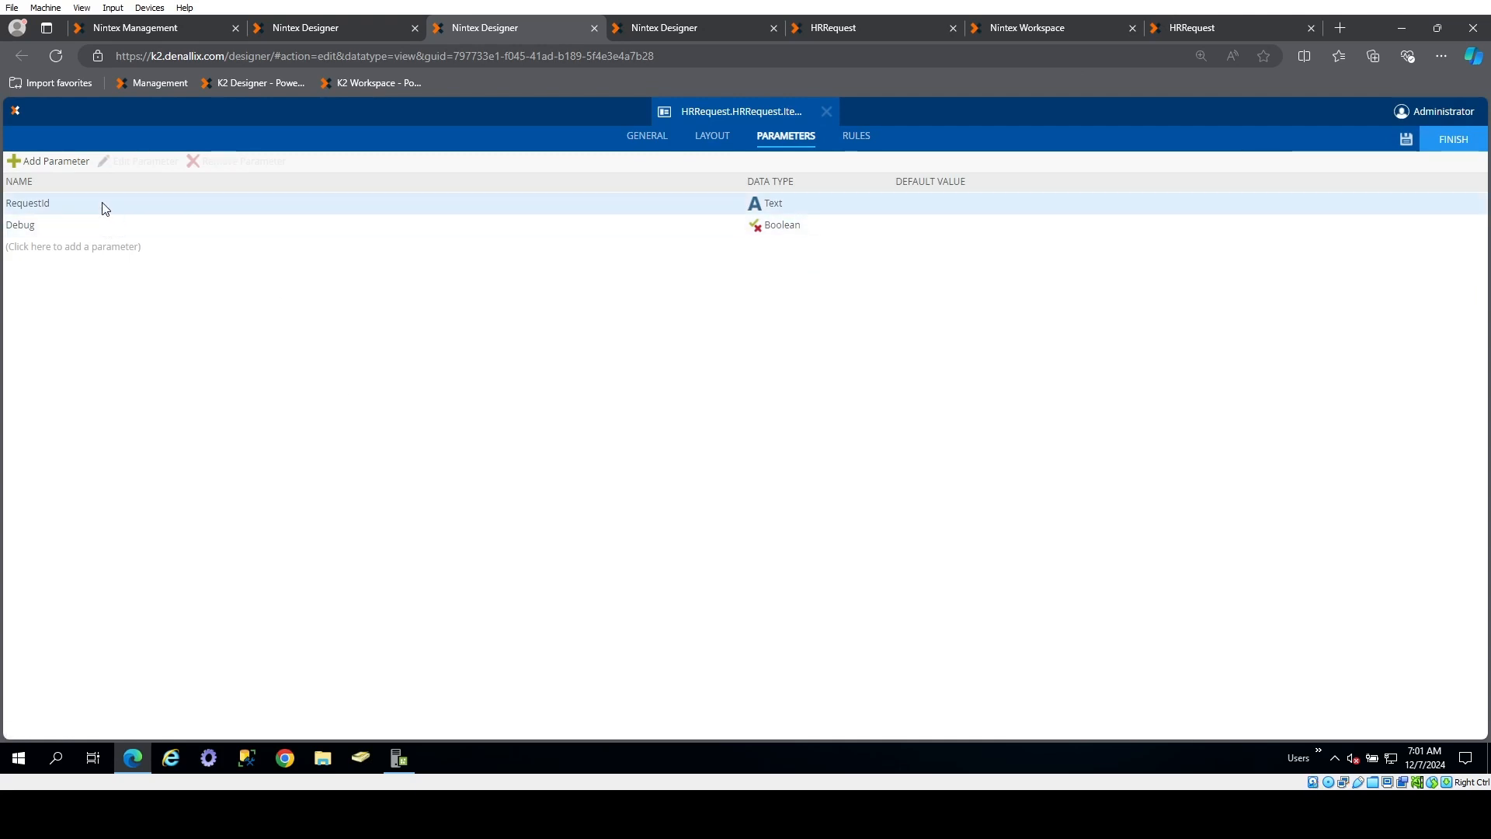
left_click(856, 137)
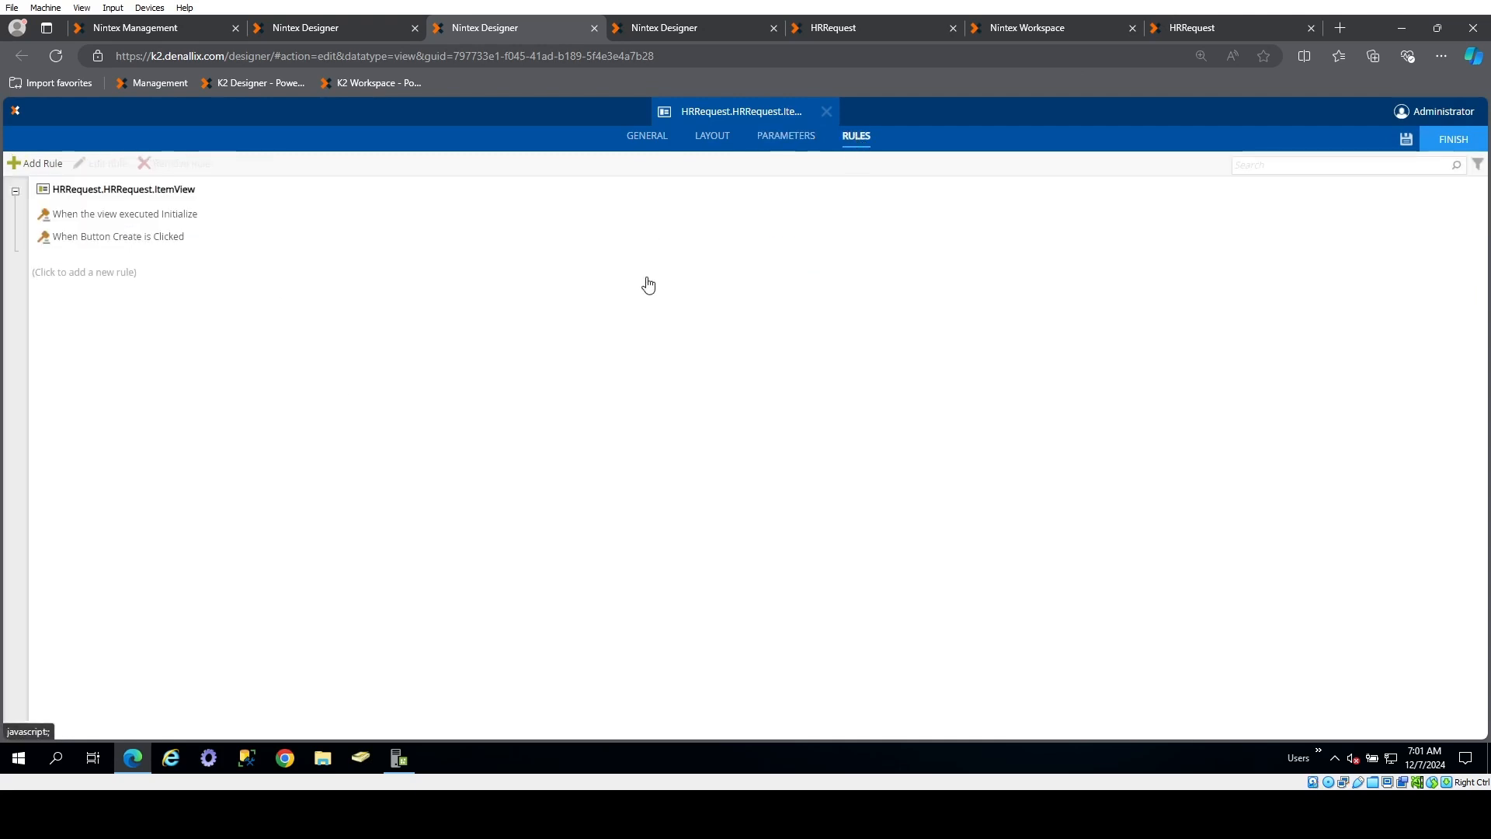
left_click(36, 163)
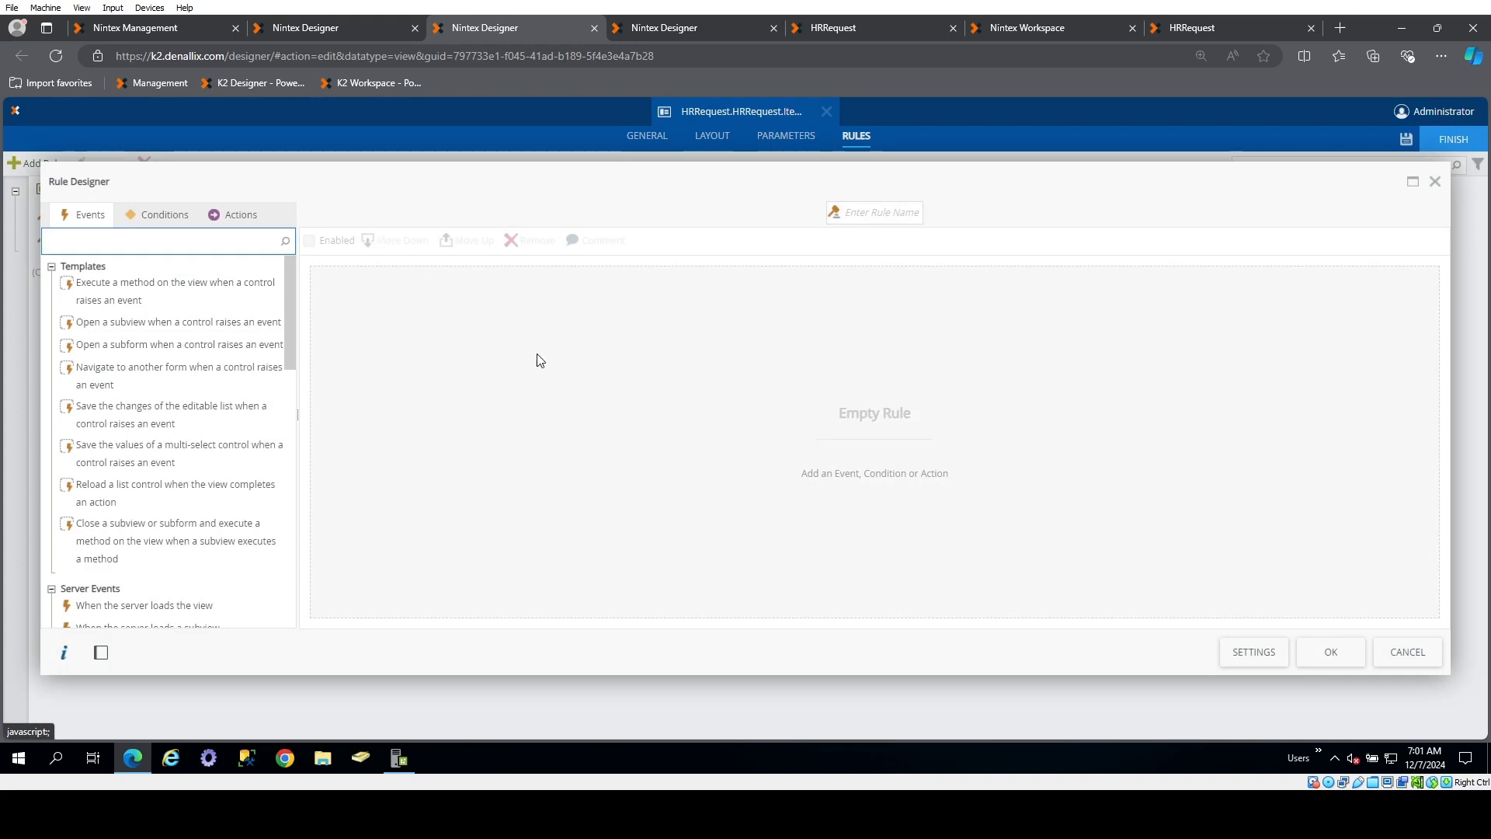
left_click(877, 213)
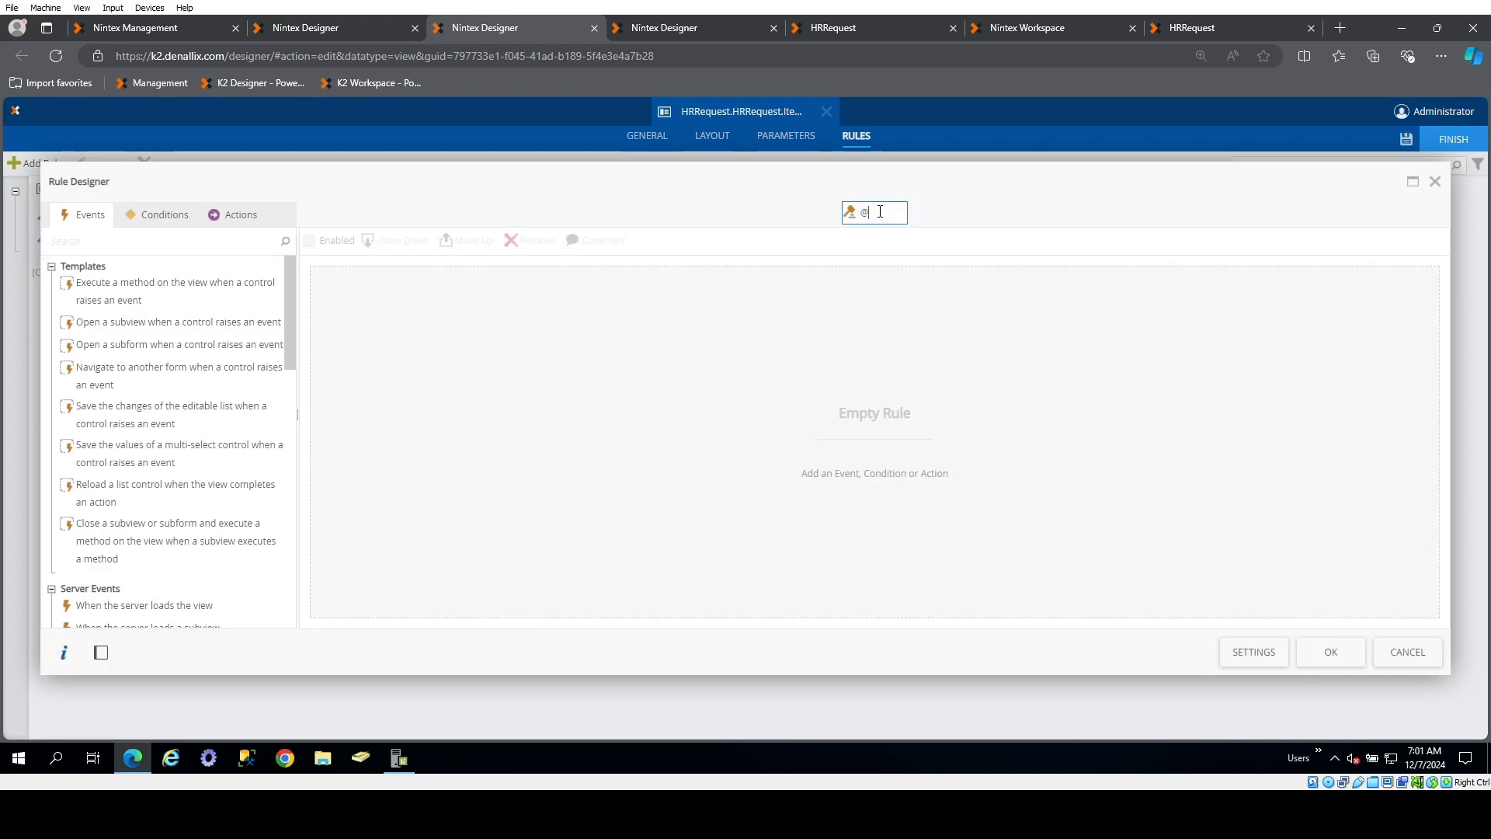
type("@CreateOrUpdate")
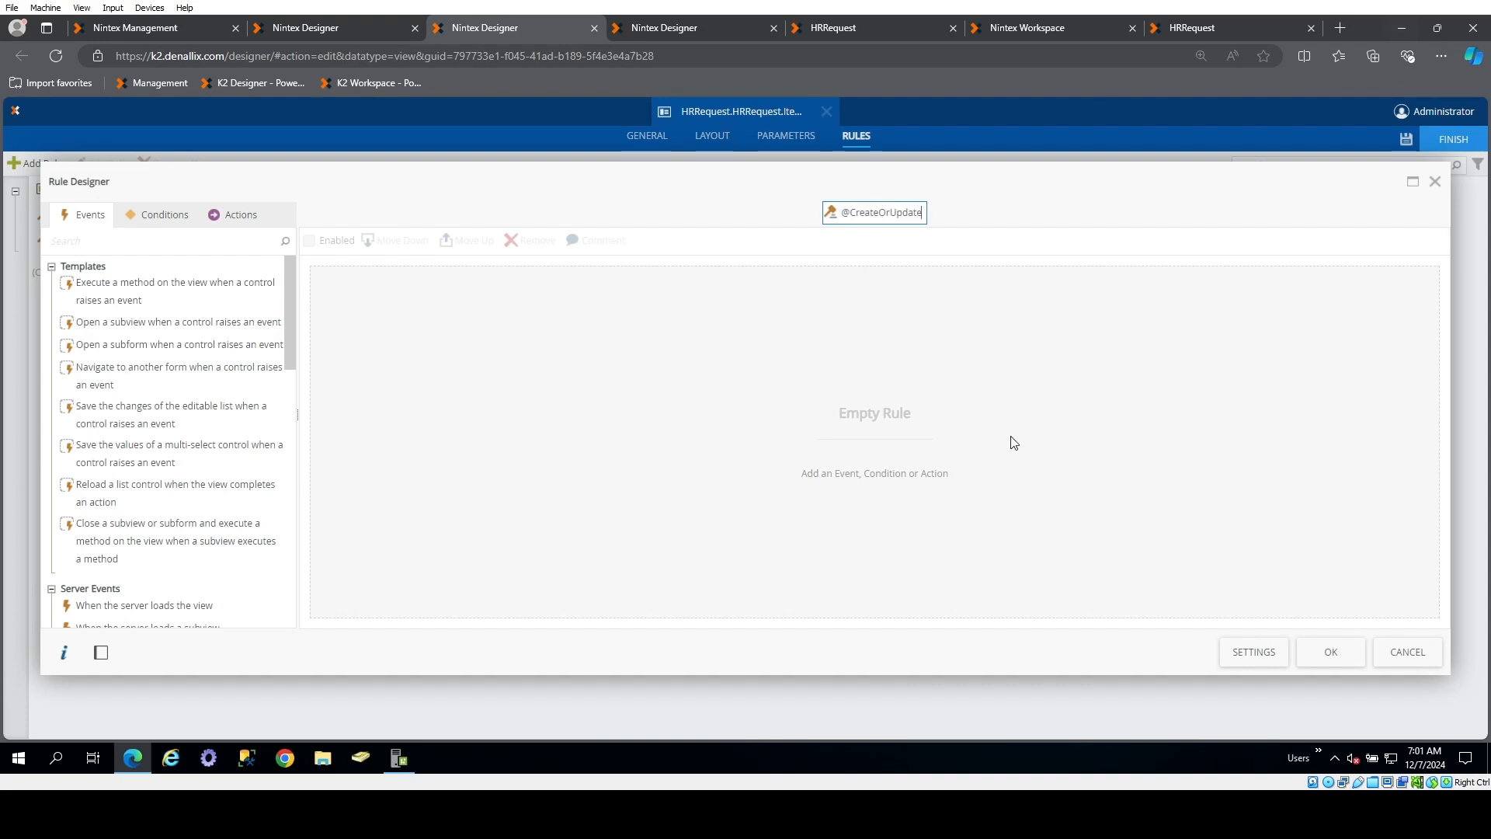
left_click(153, 214)
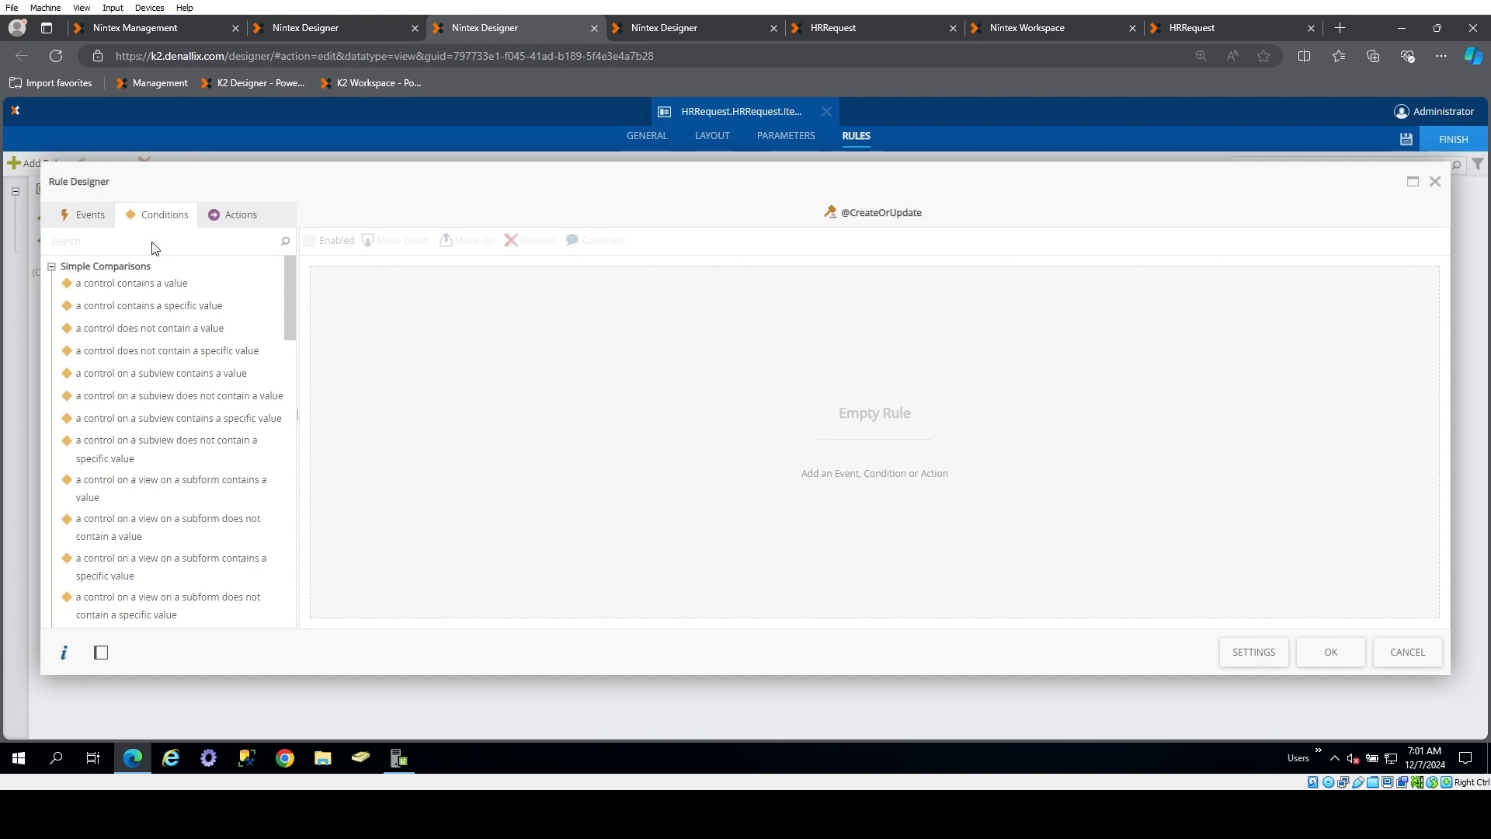
left_click(153, 241)
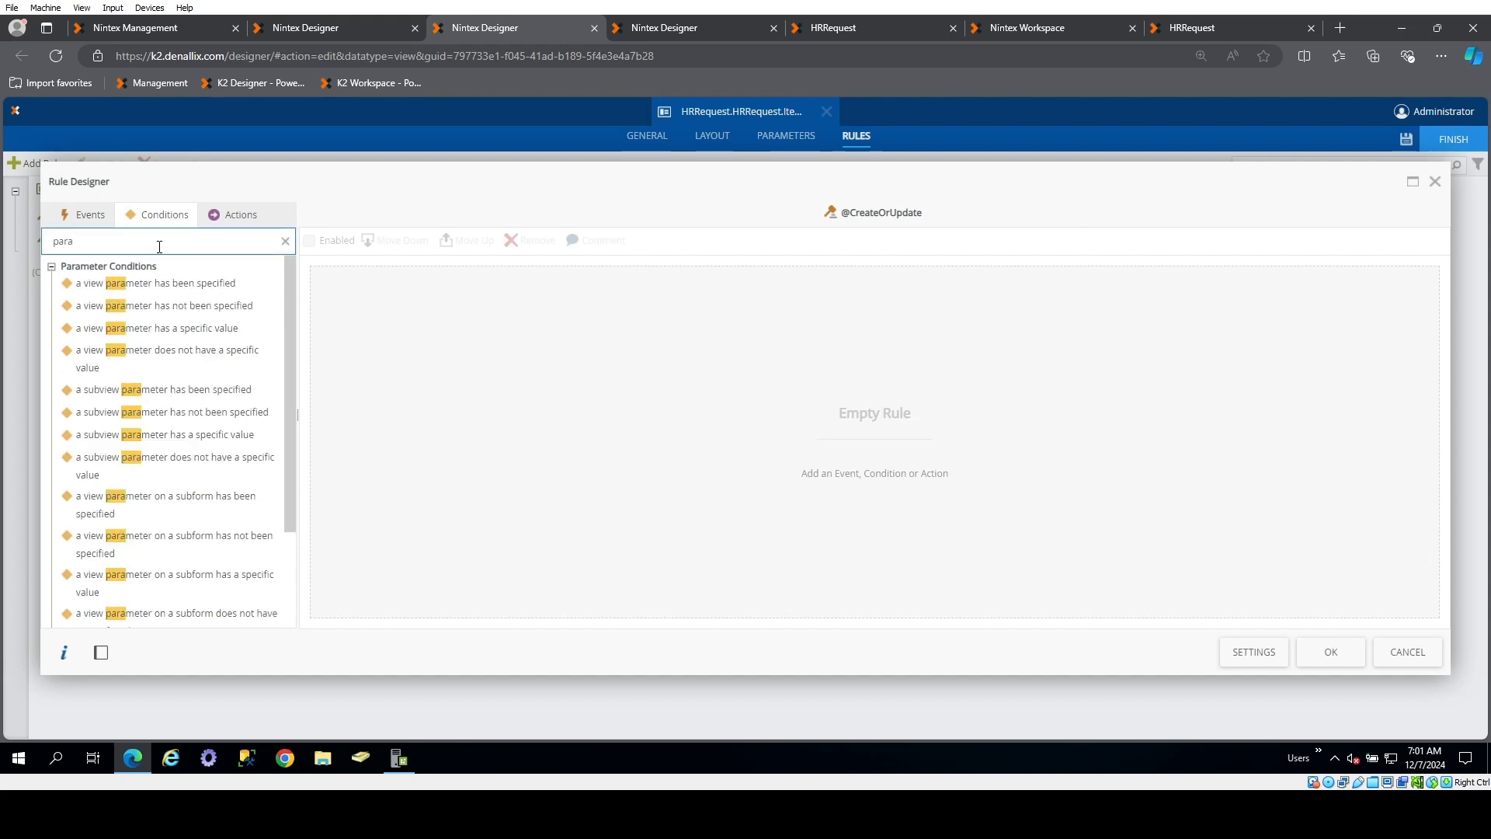
left_click_drag(221, 284, 491, 294)
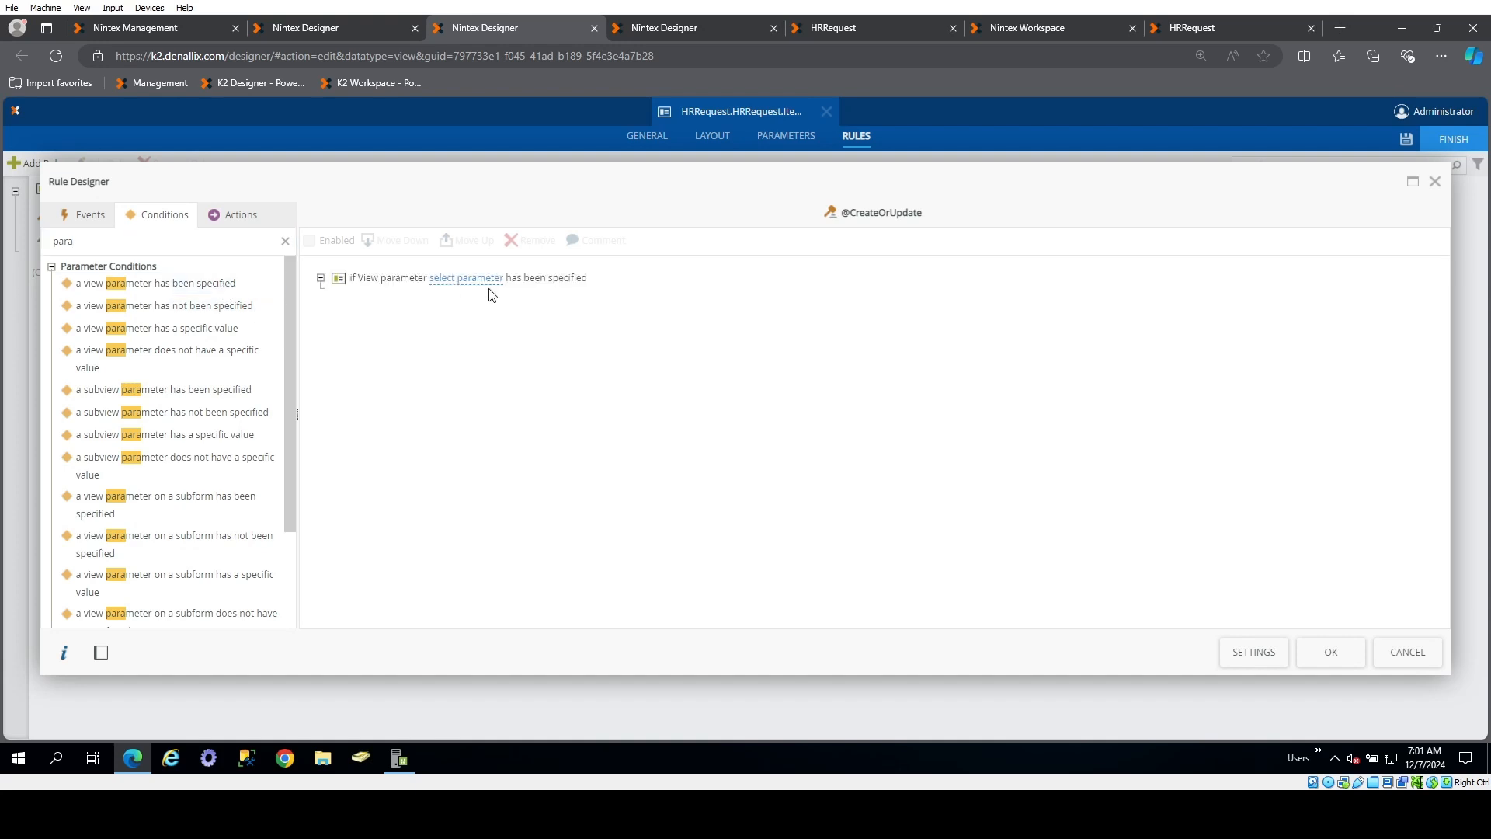
left_click(476, 278)
left_click(553, 304)
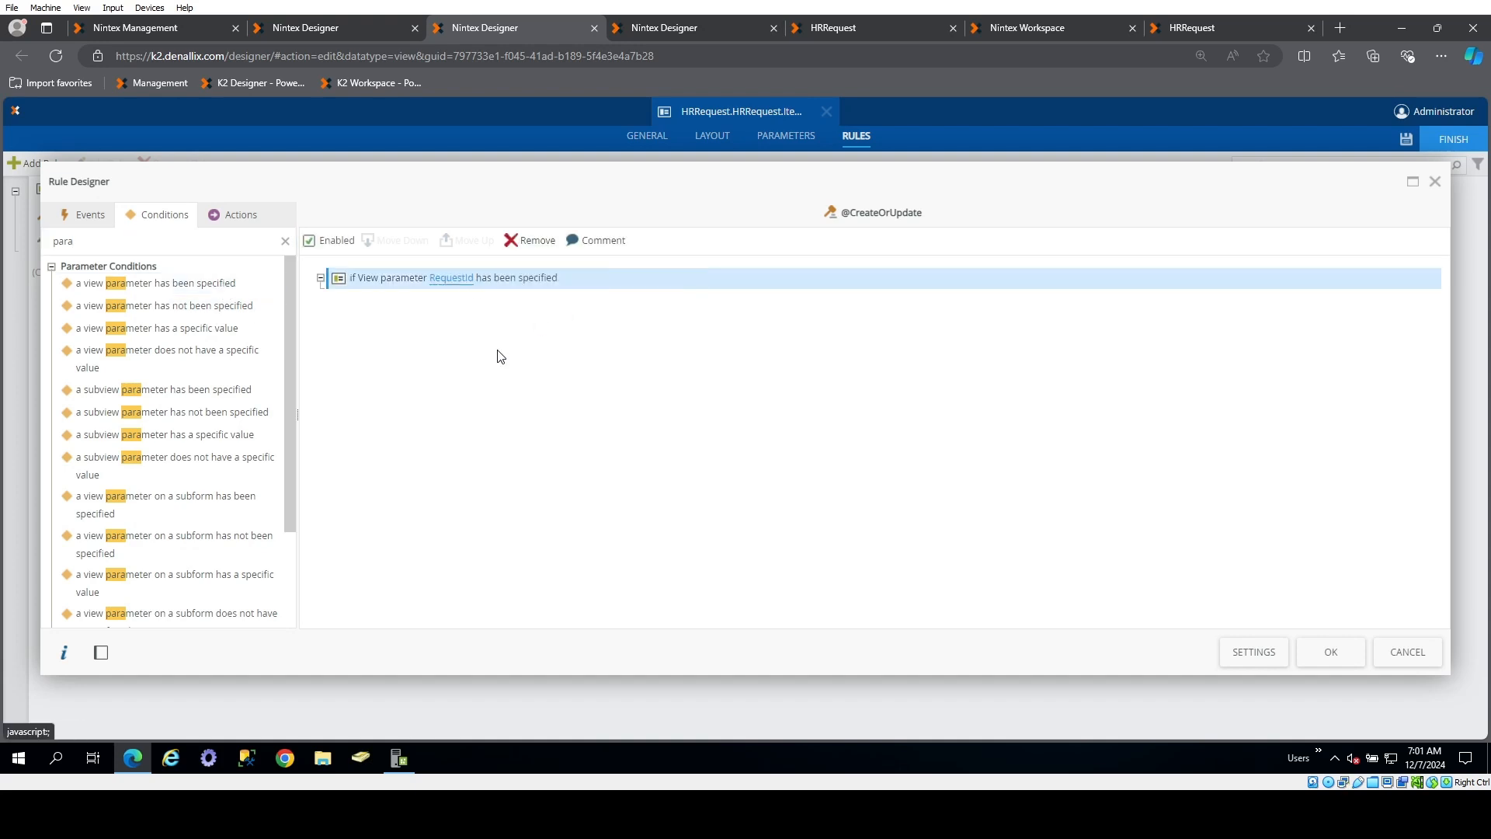
Under the RequestId condition, add an action executing the view's Update method with automatically mapped inputs
left_click(216, 218)
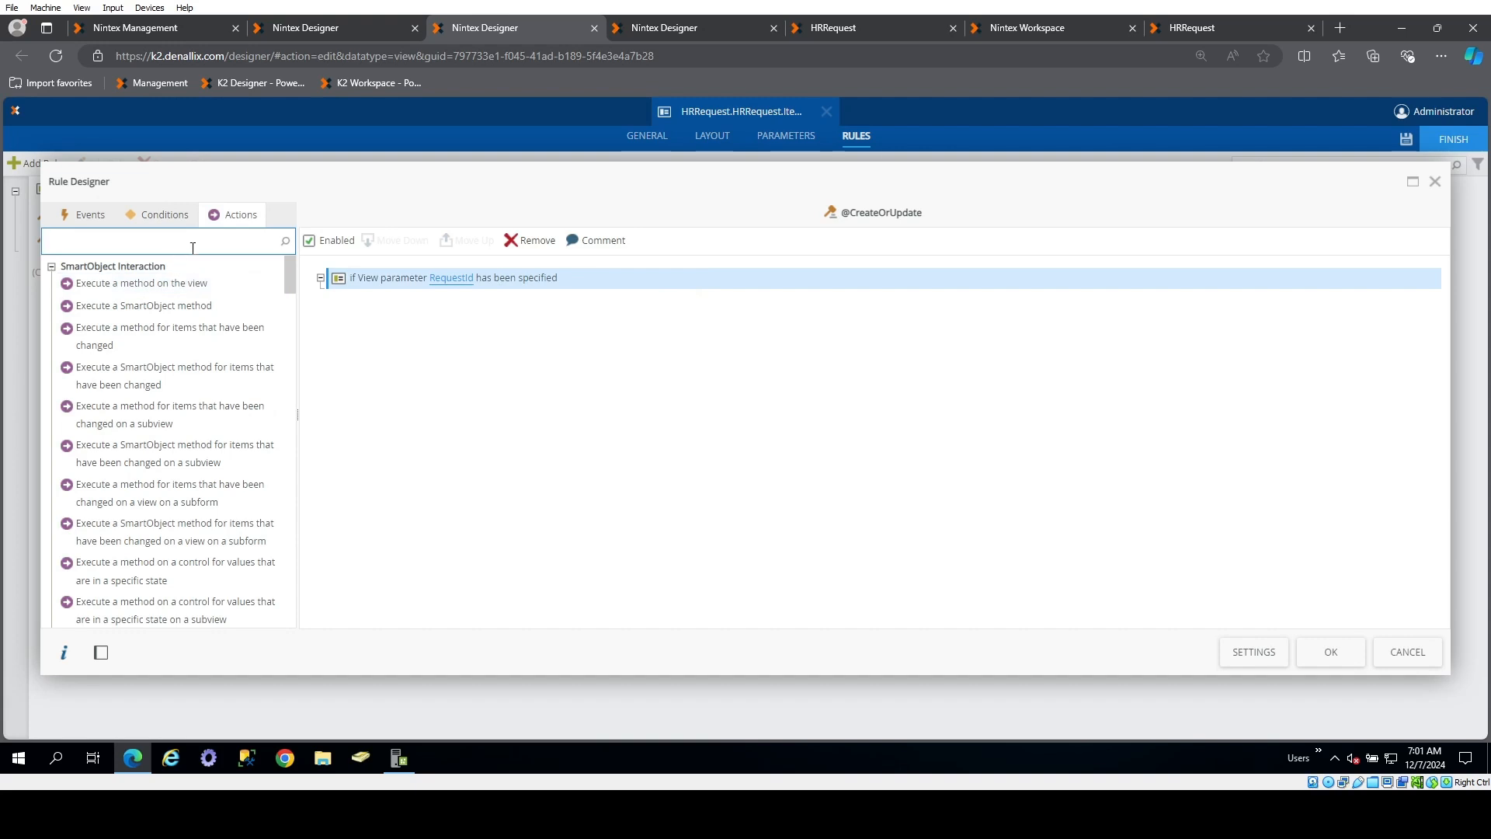
left_click_drag(184, 283, 493, 337)
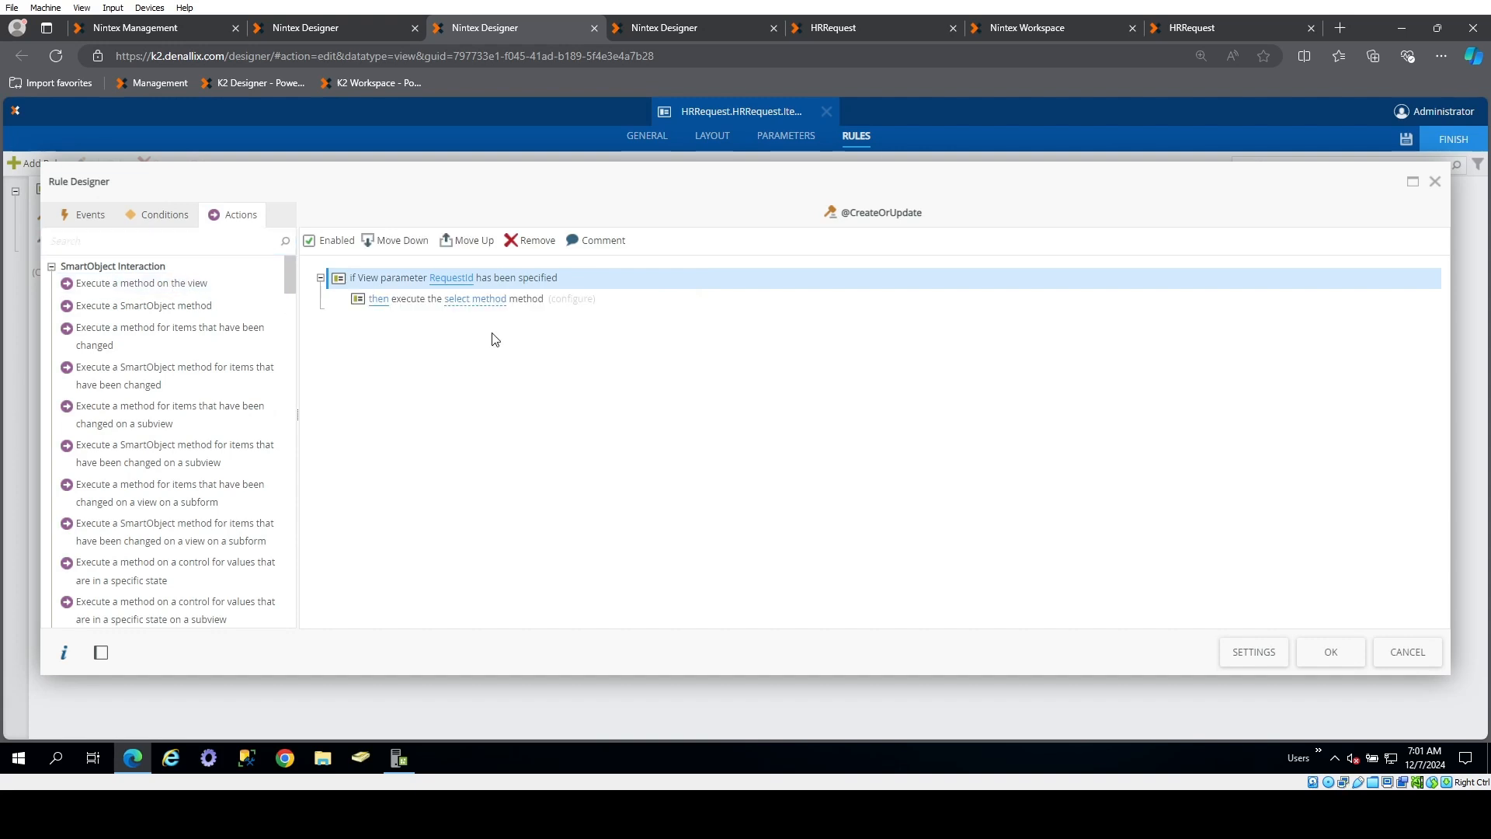
left_click(475, 300)
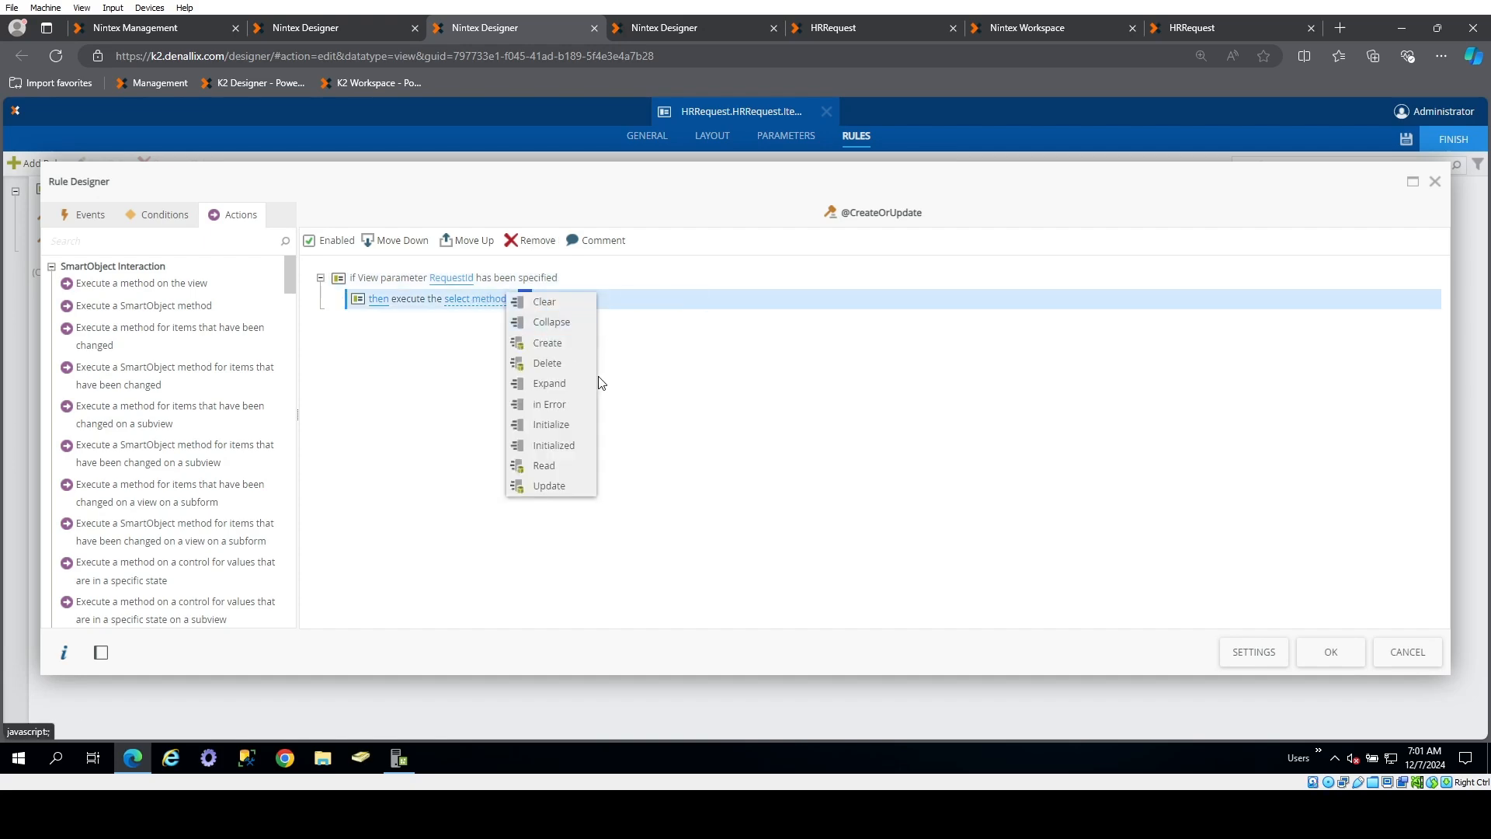
left_click(549, 485)
left_click(546, 303)
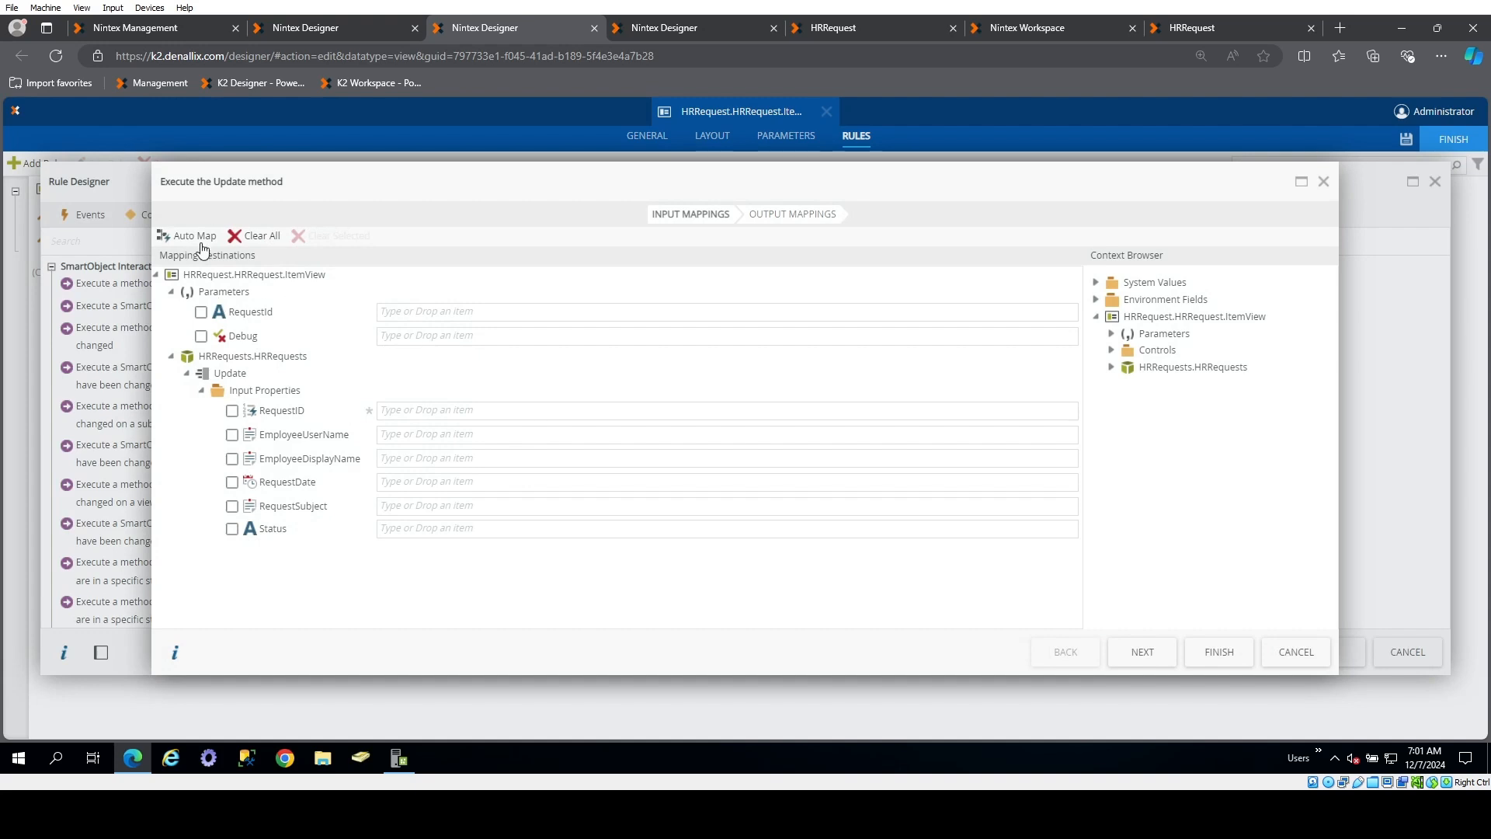
left_click(198, 241)
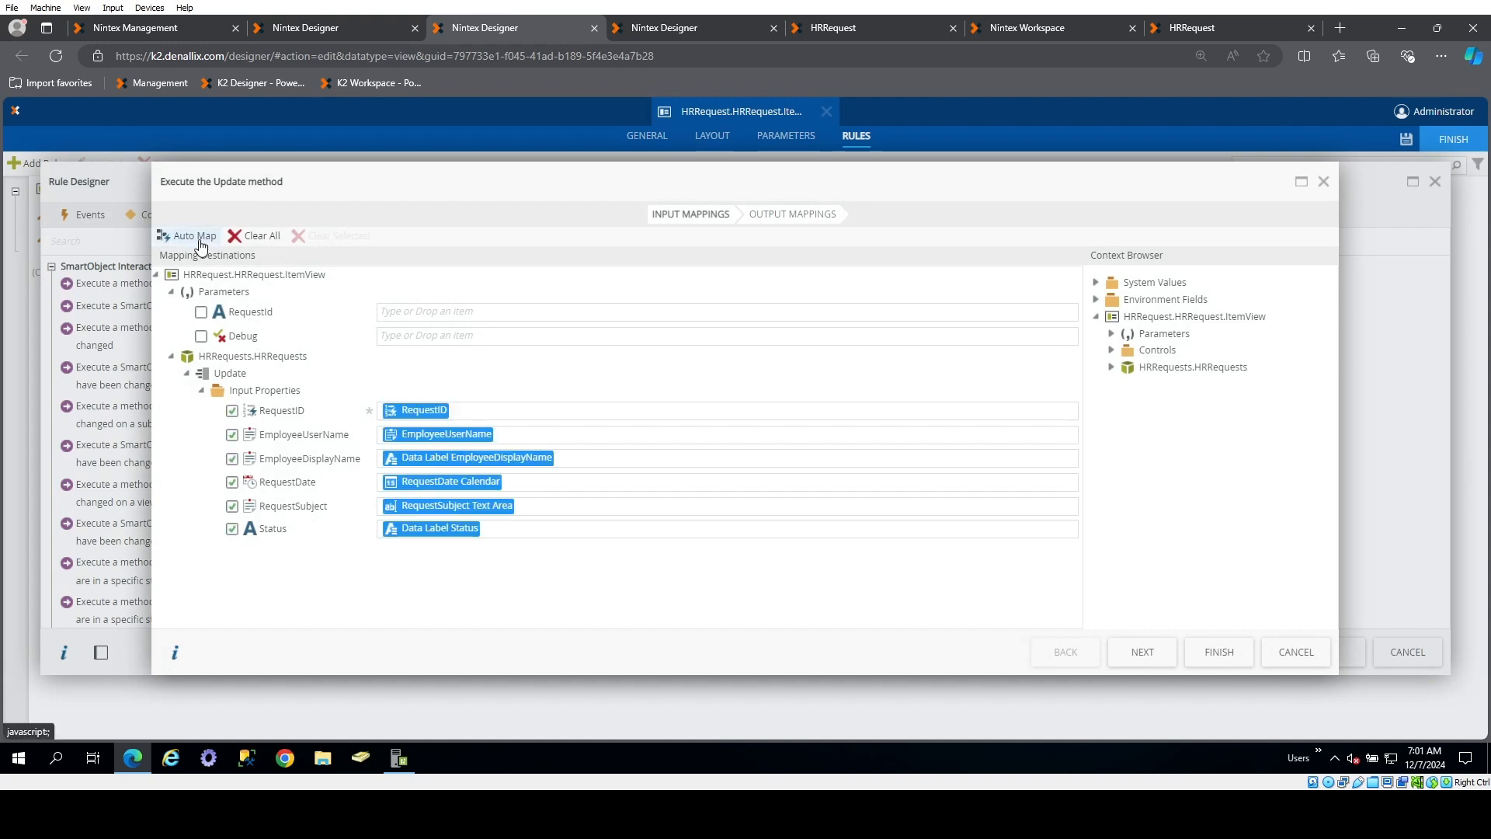
left_click(1218, 654)
left_click(164, 218)
left_click(113, 243)
type("para")
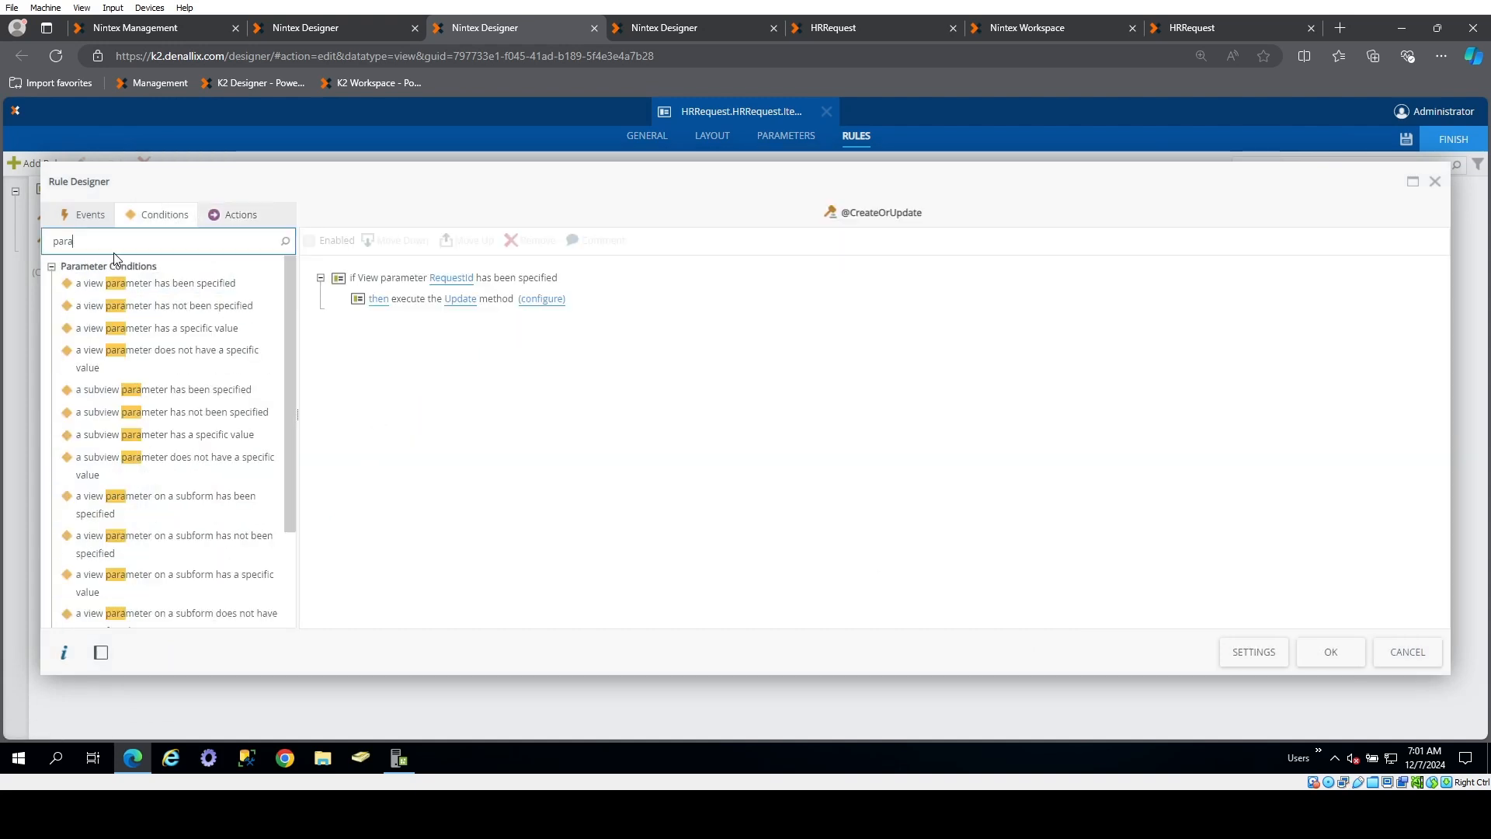
key("ctrl+a")
type("e")
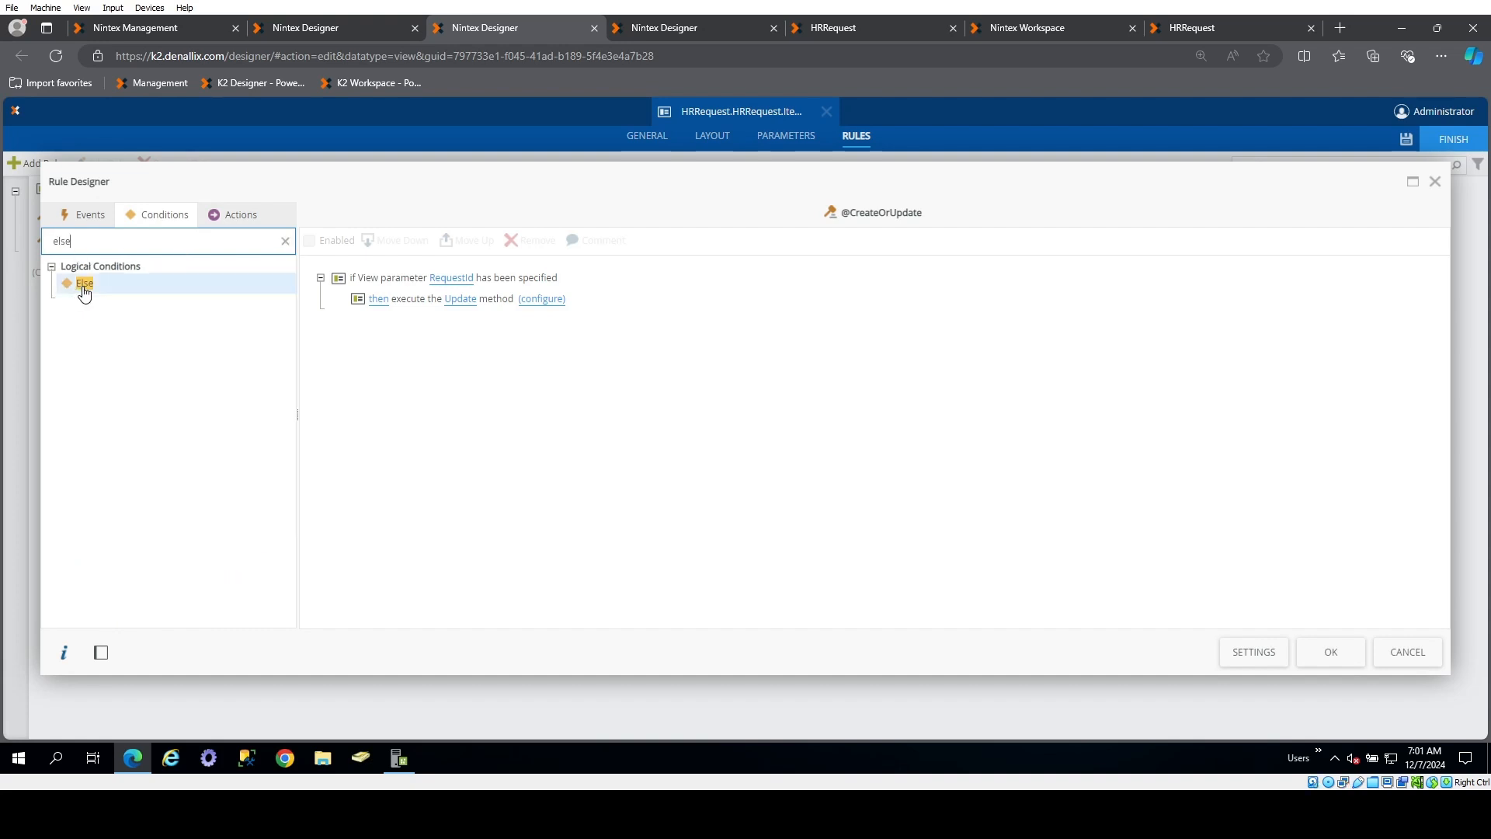
double_click(85, 283)
Under the else branch, add an action executing the view's Create method with automatically mapped inputs
left_click(238, 220)
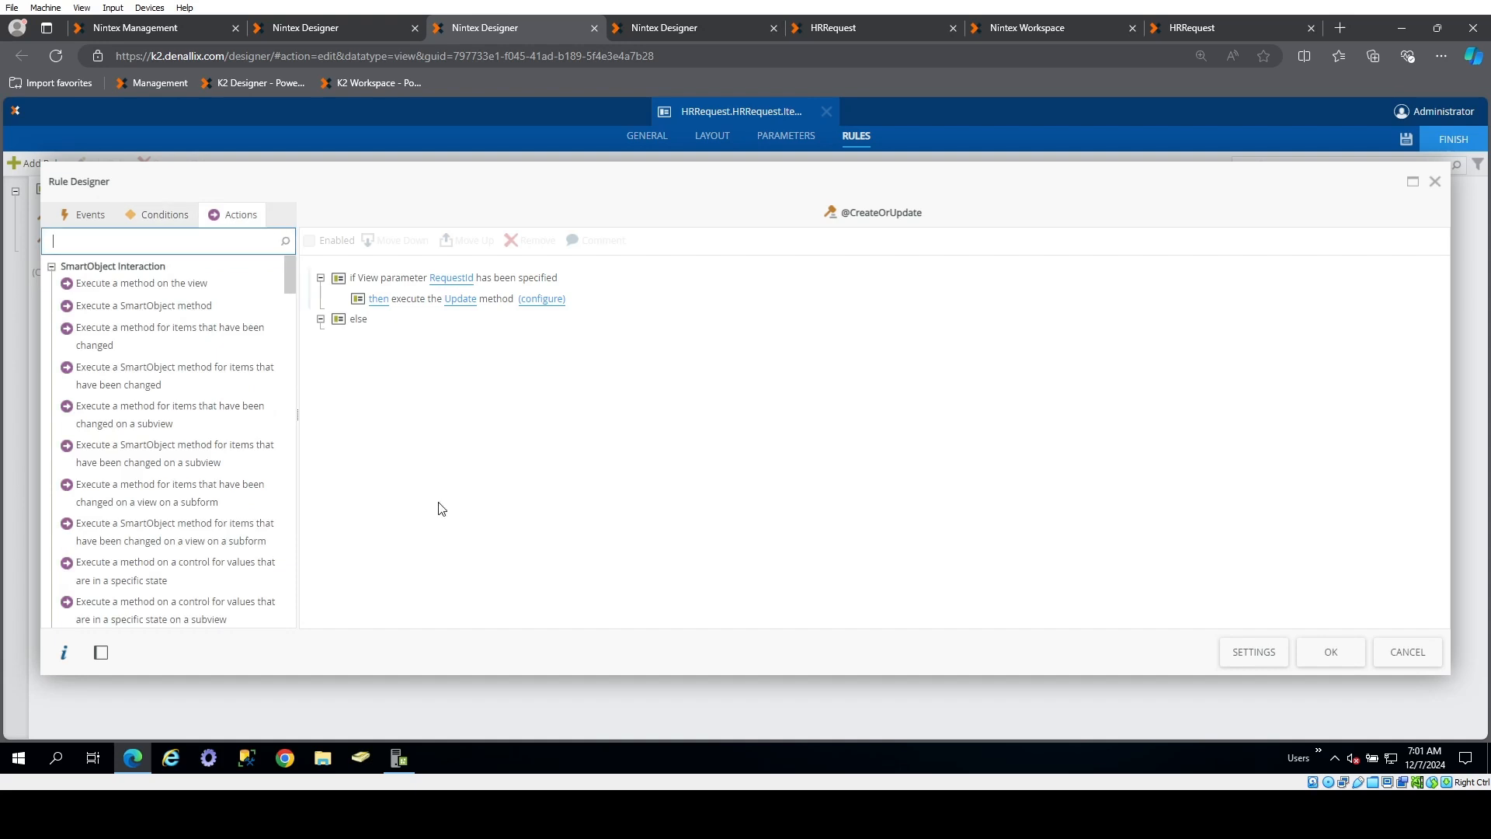
left_click(468, 544)
double_click(165, 305)
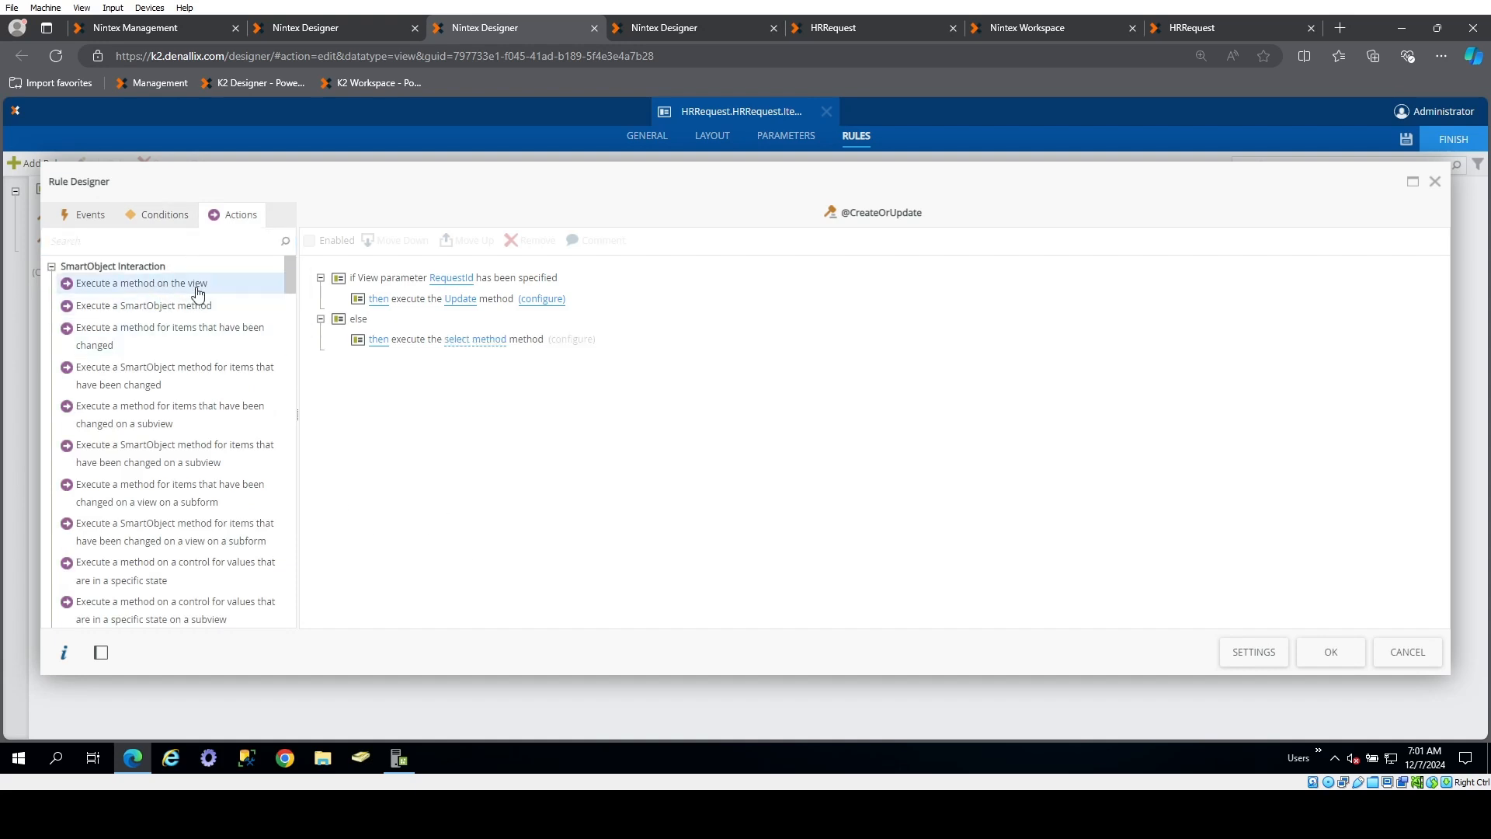
left_click(477, 341)
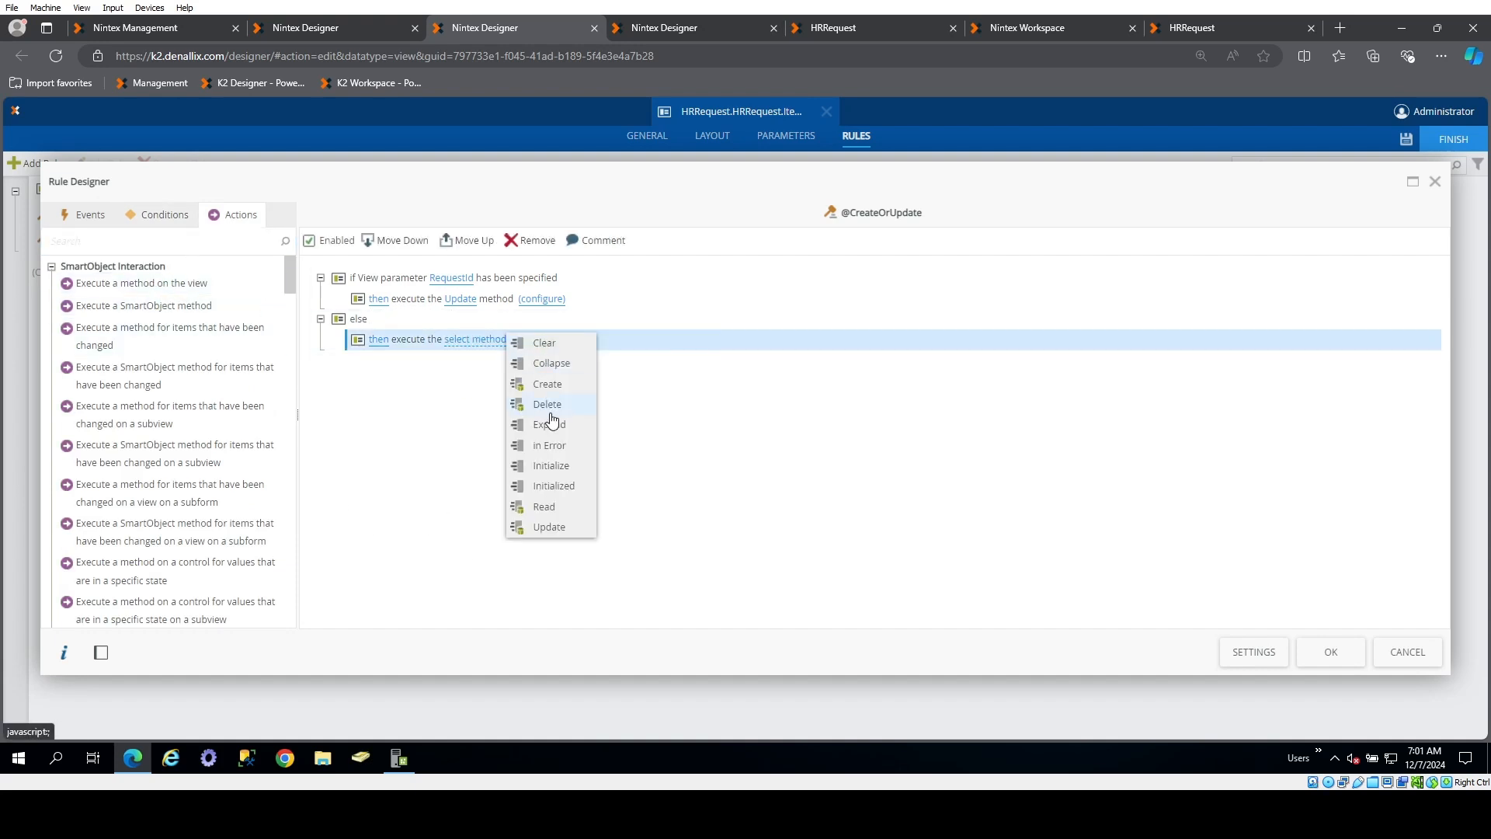
left_click(547, 384)
left_click(535, 342)
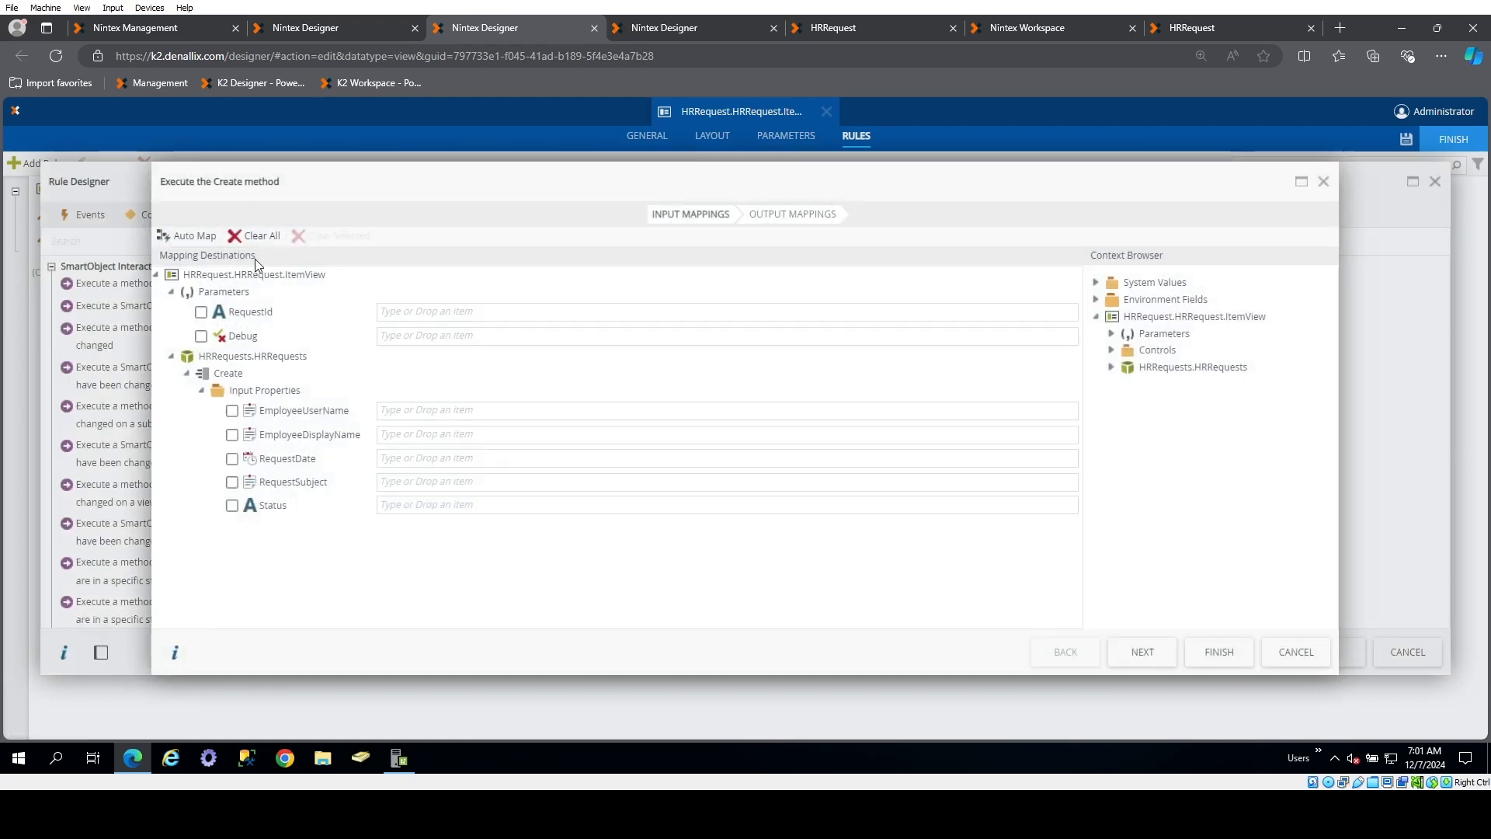
left_click(196, 237)
Map the Create method's returned RequestID to the view's RequestId parameter, then accept the rule and save the view
left_click(769, 210)
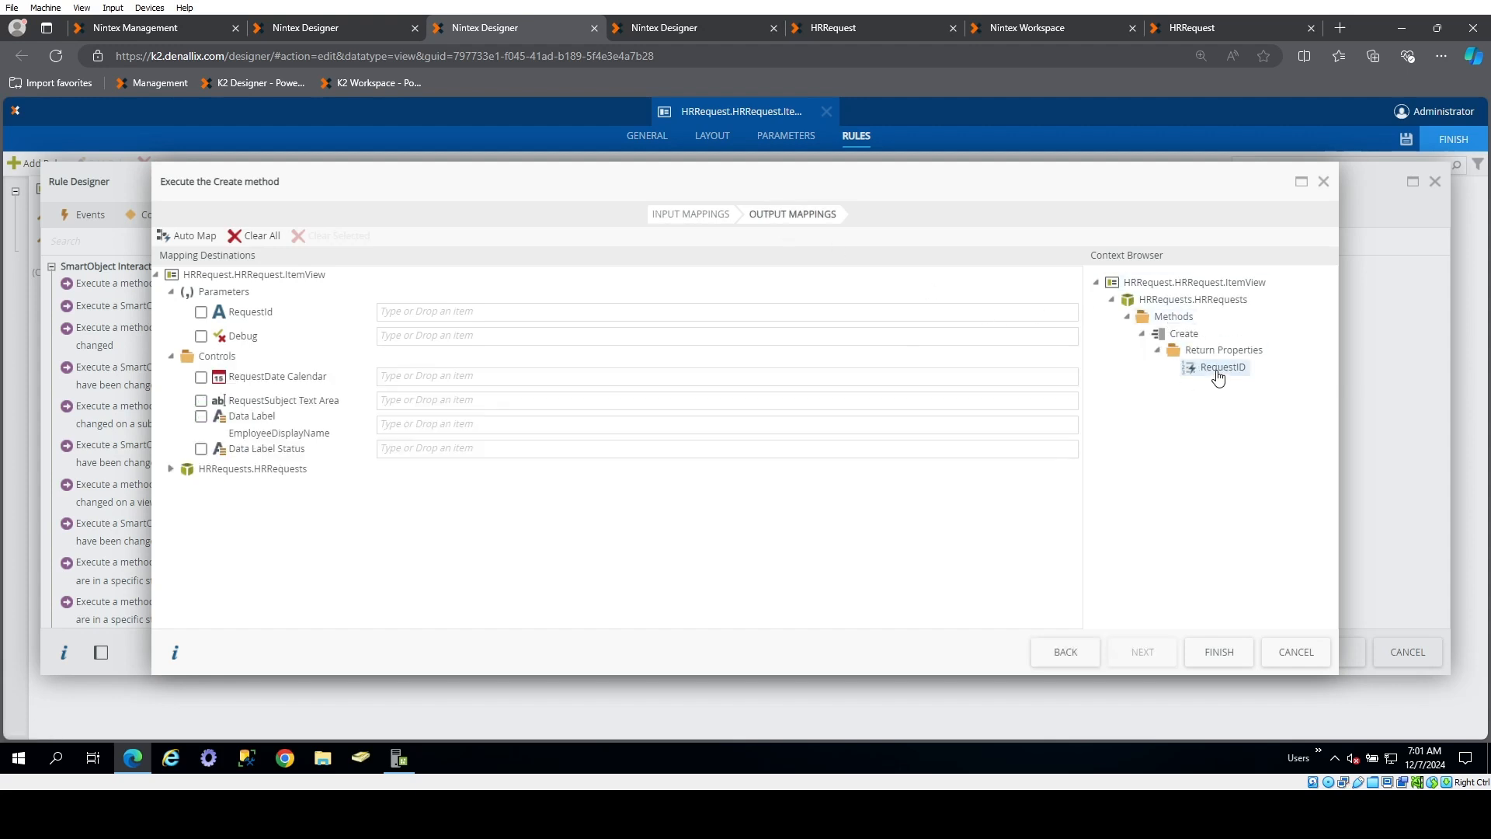
left_click_drag(1219, 371, 449, 312)
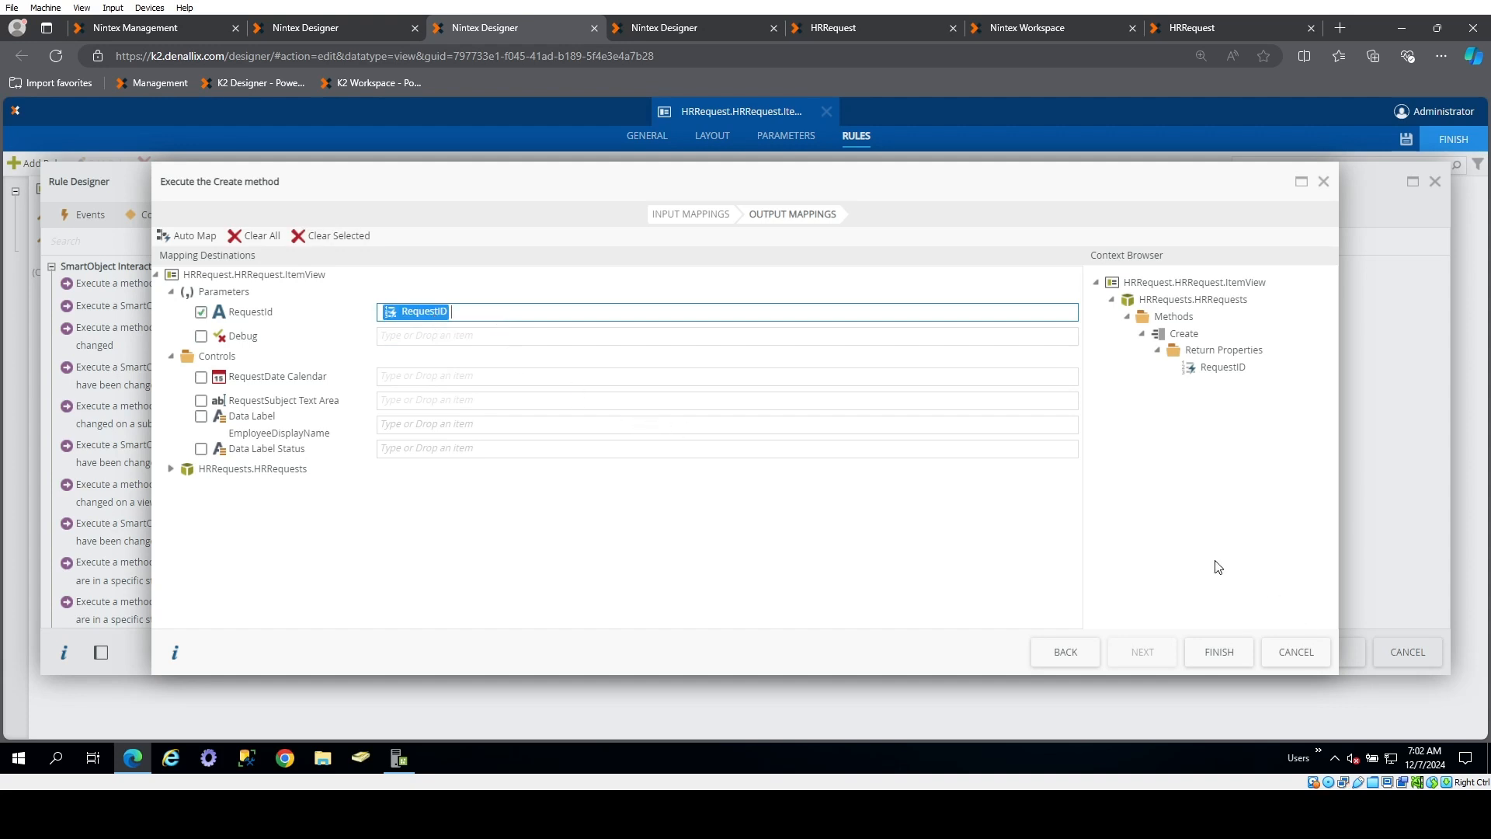
left_click(1213, 652)
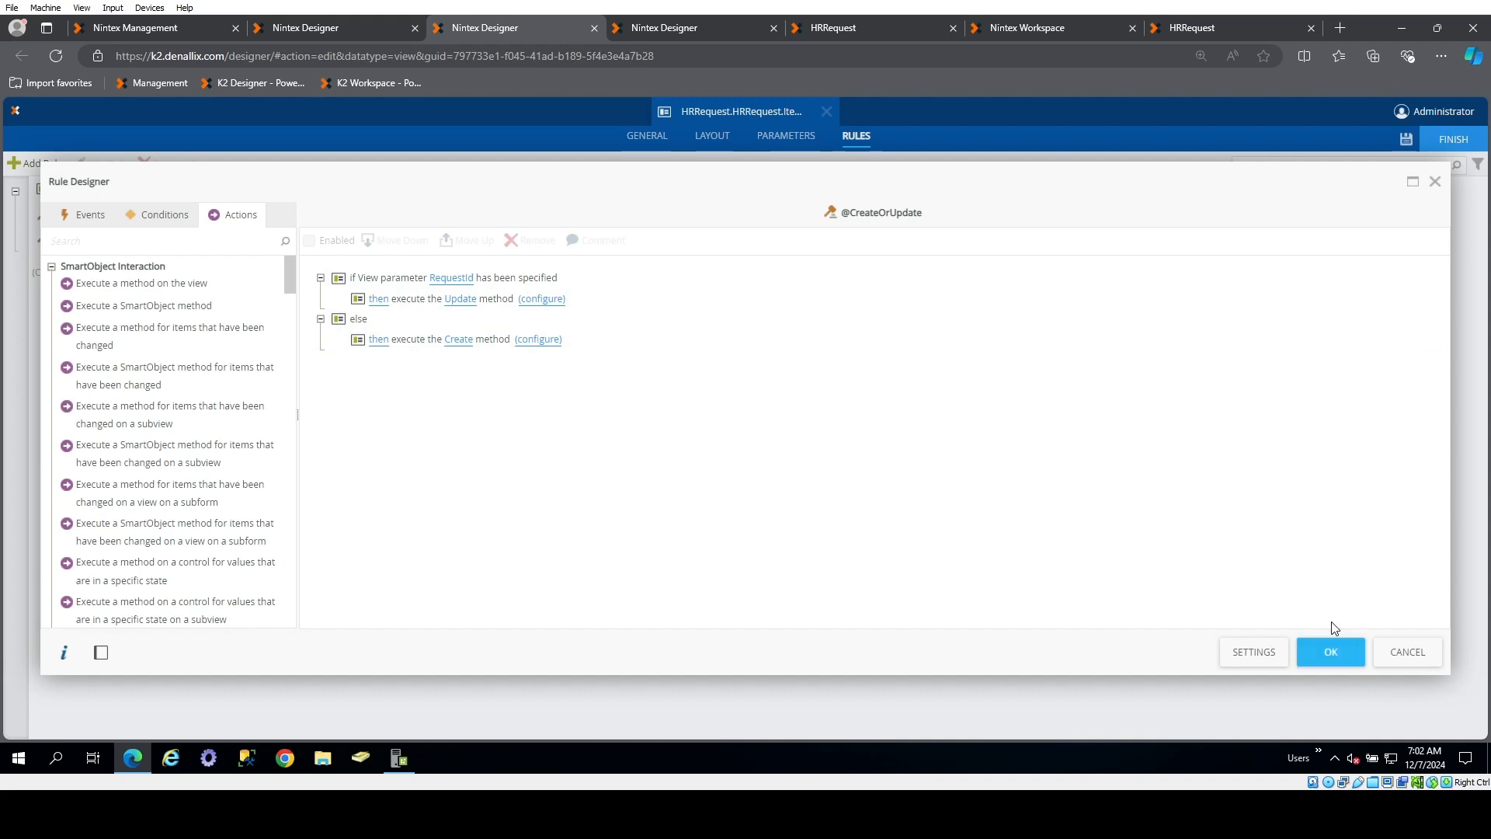
left_click(1326, 655)
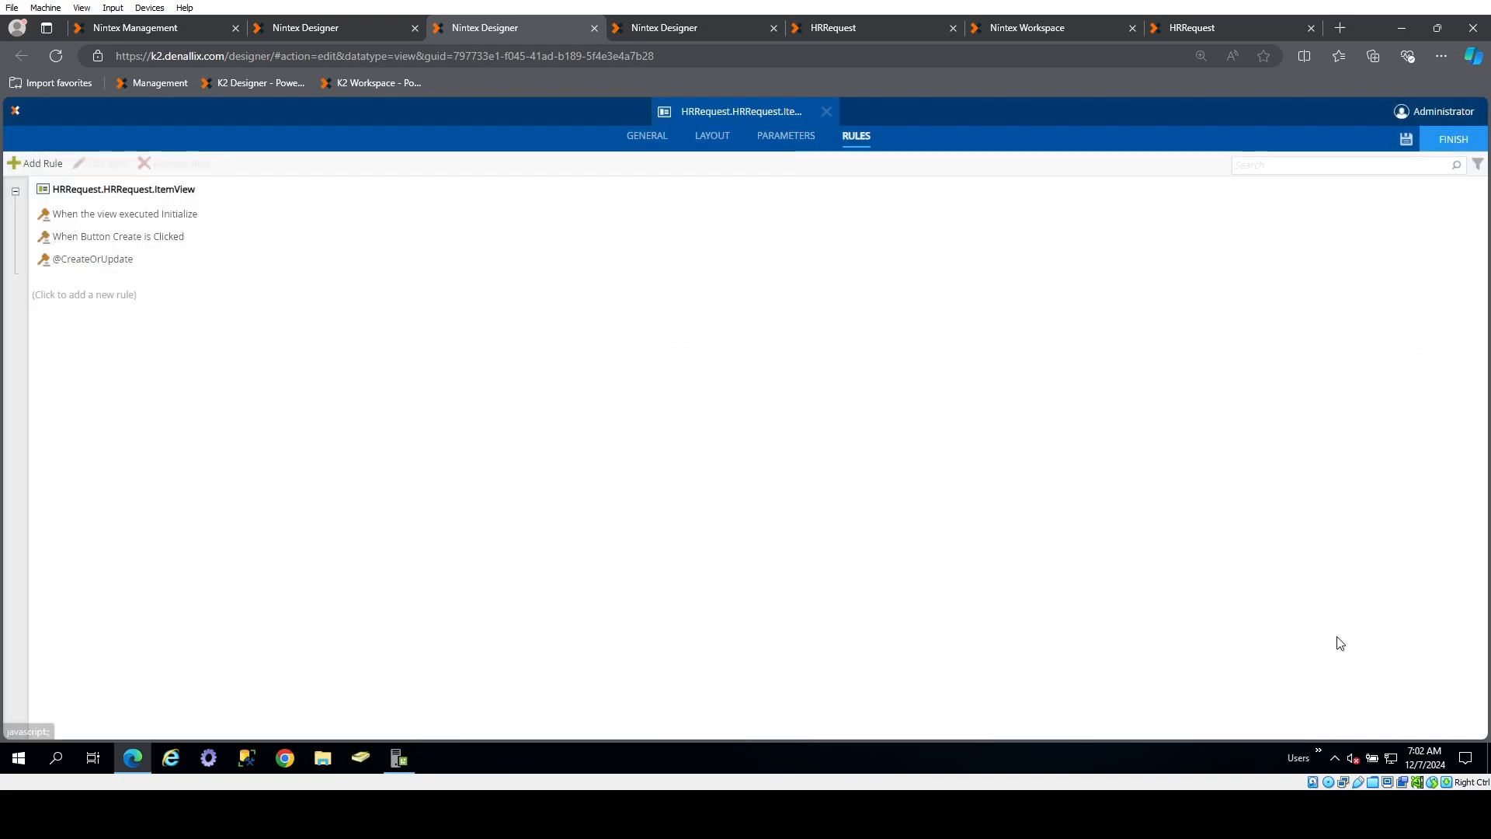
left_click(1408, 148)
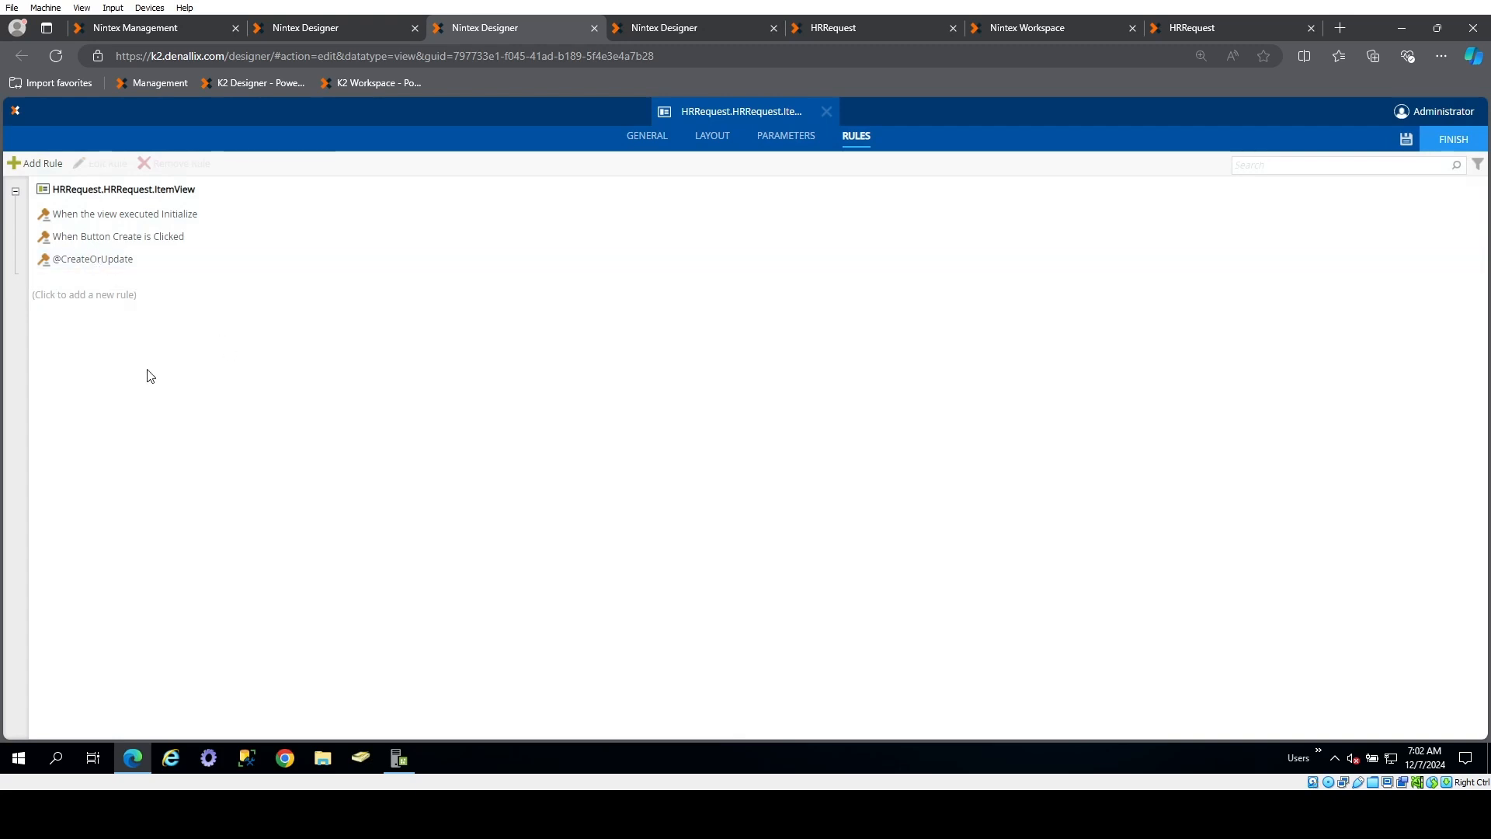
left_click(42, 163)
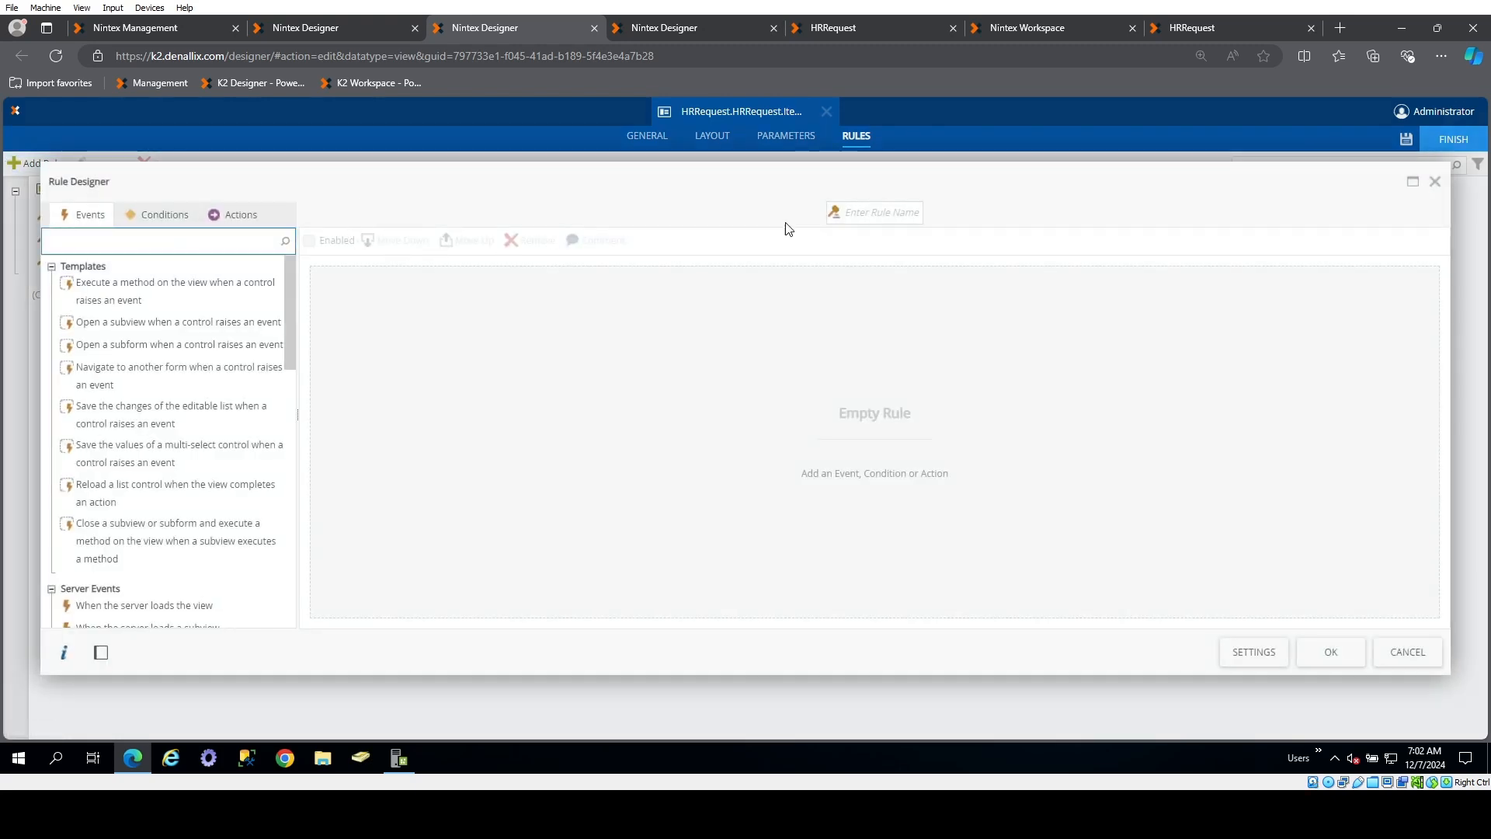
left_click(865, 214)
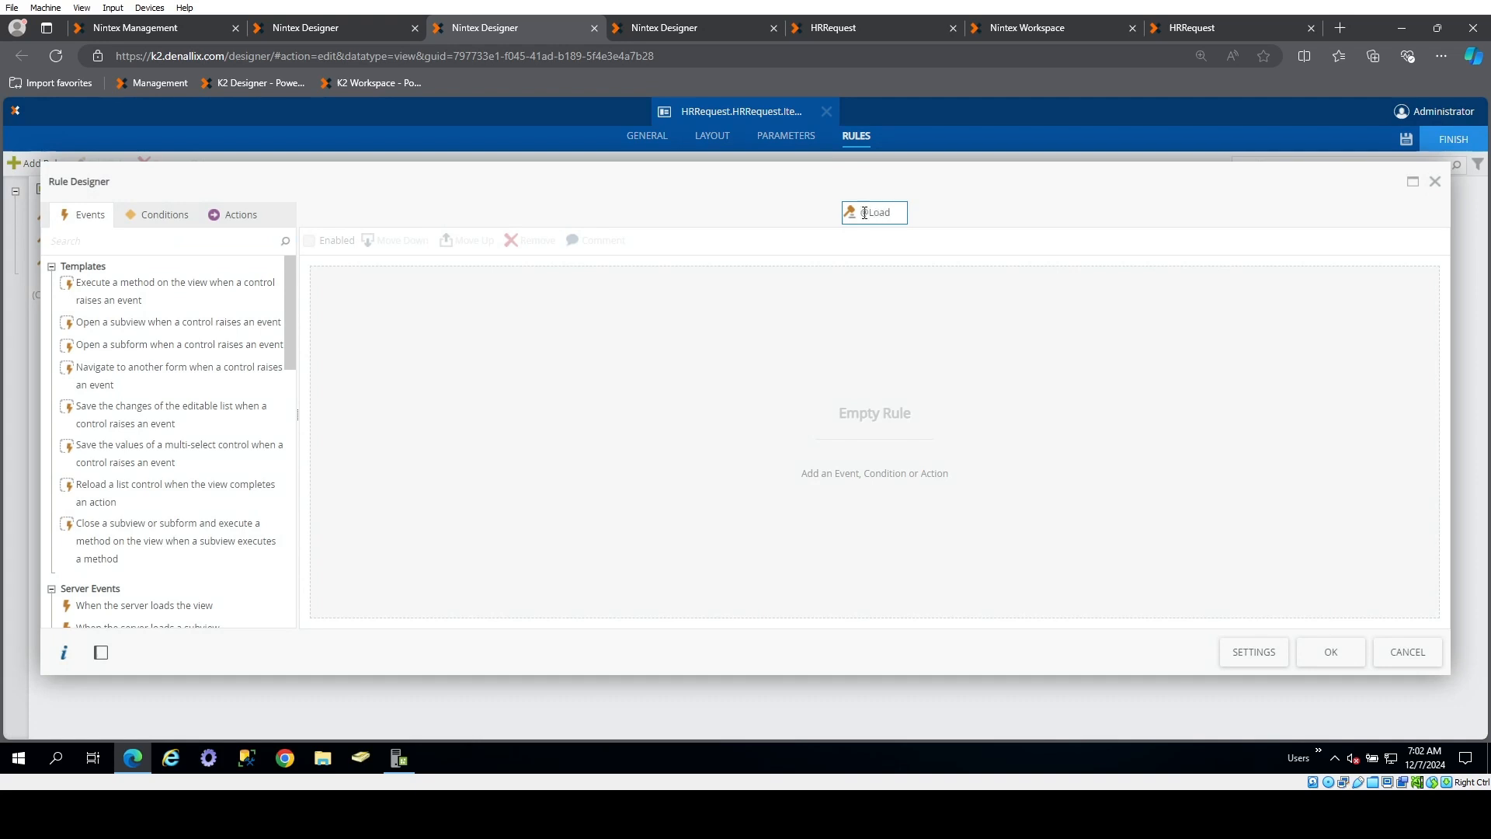
key("Return")
left_click(233, 225)
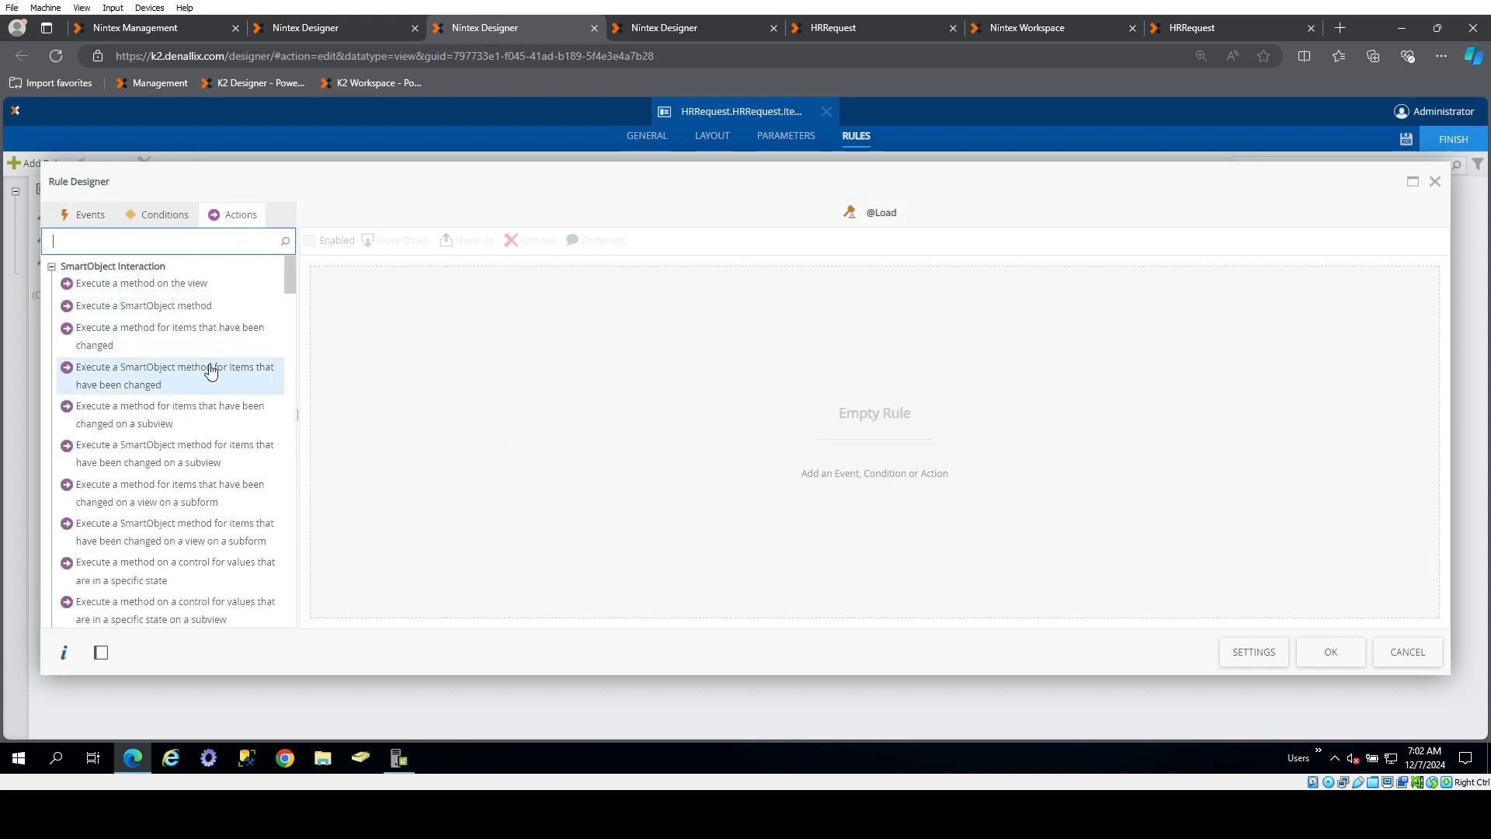
left_click(162, 216)
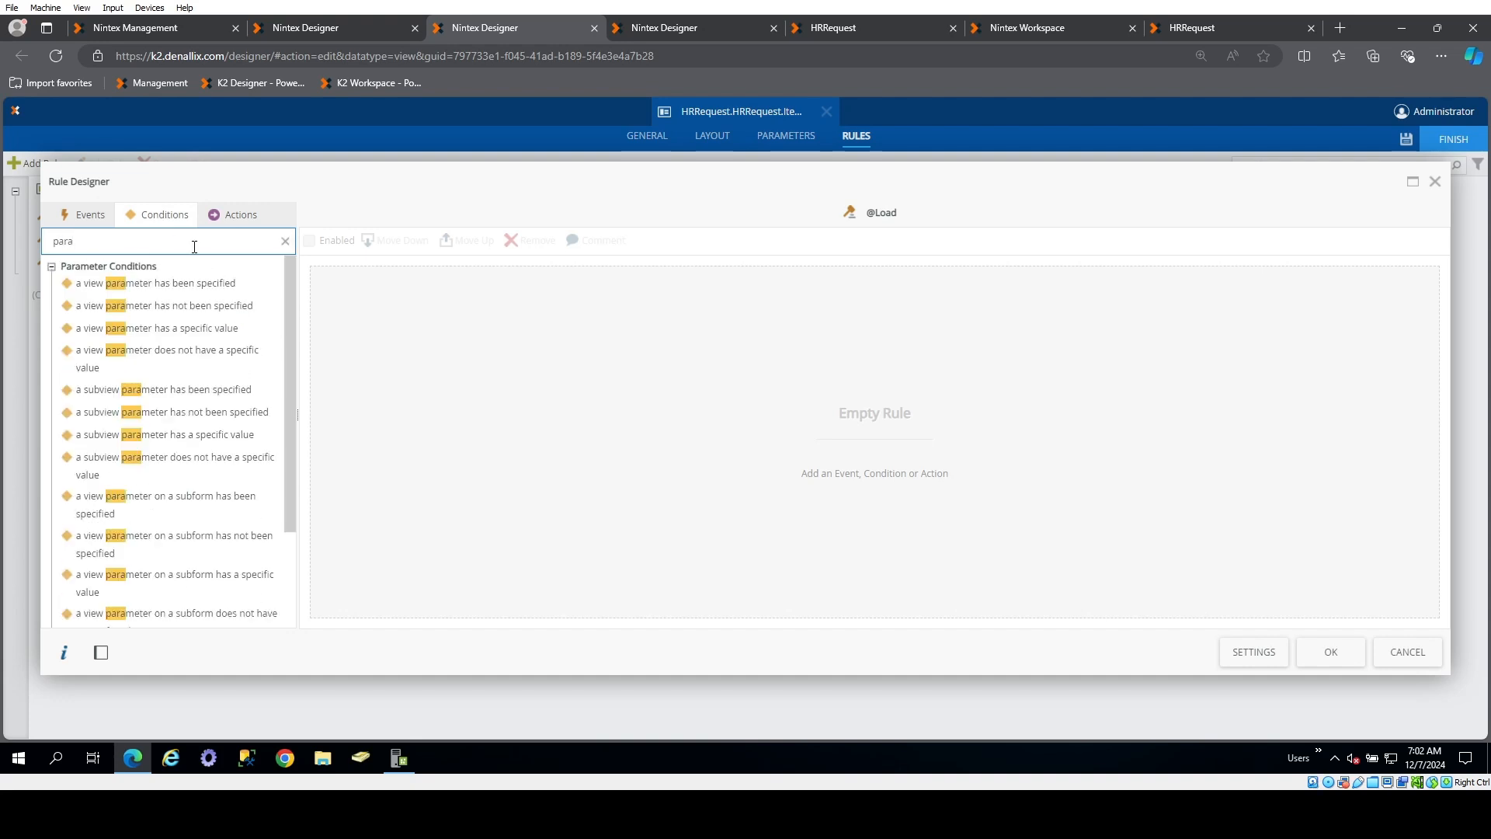
double_click(192, 282)
left_click(466, 278)
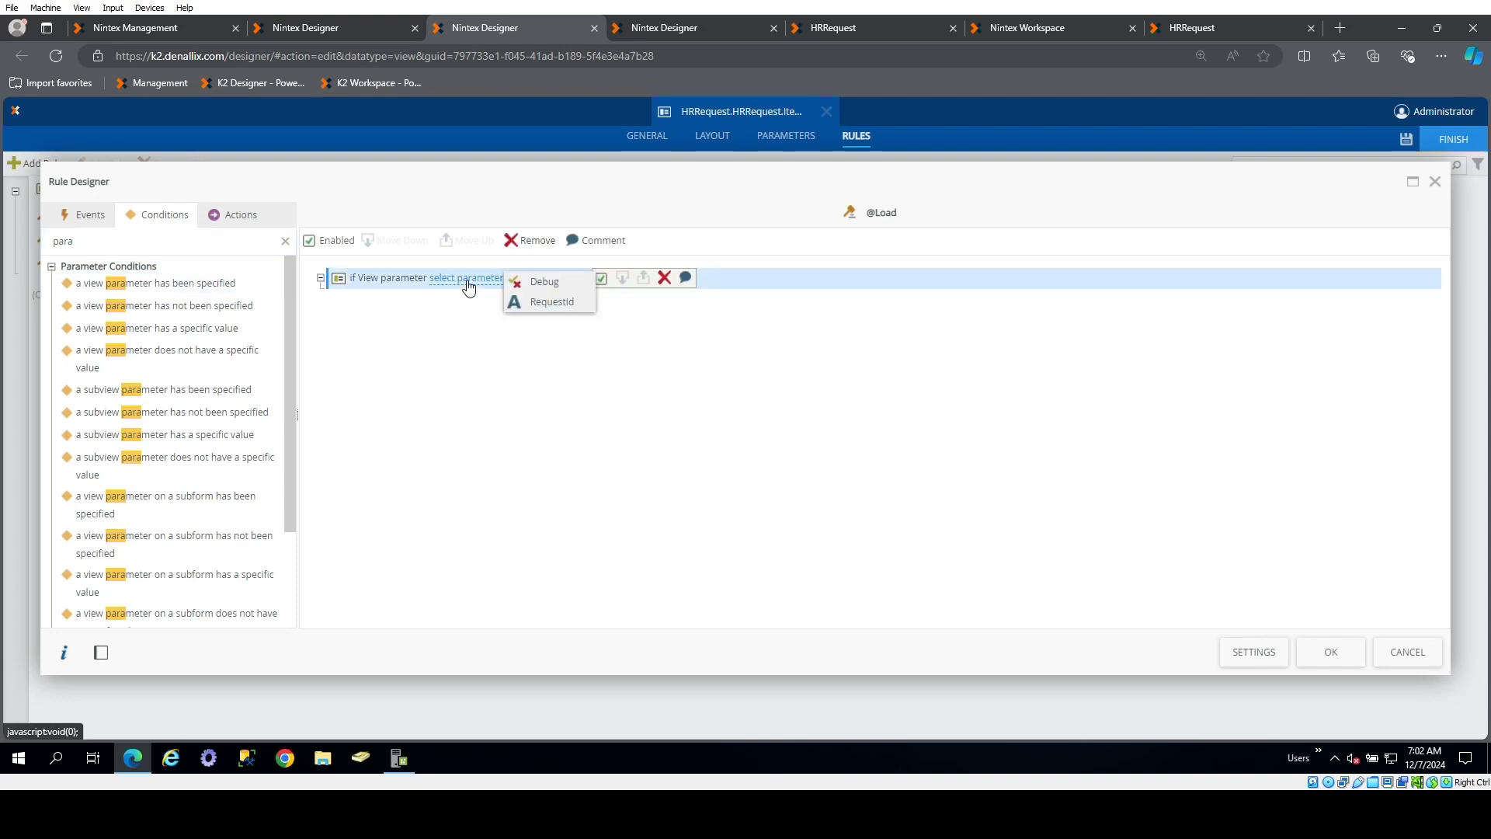
left_click(542, 302)
Add an action executing the view's Read method, with the RequestId parameter mapped to its RequestID input
left_click(233, 214)
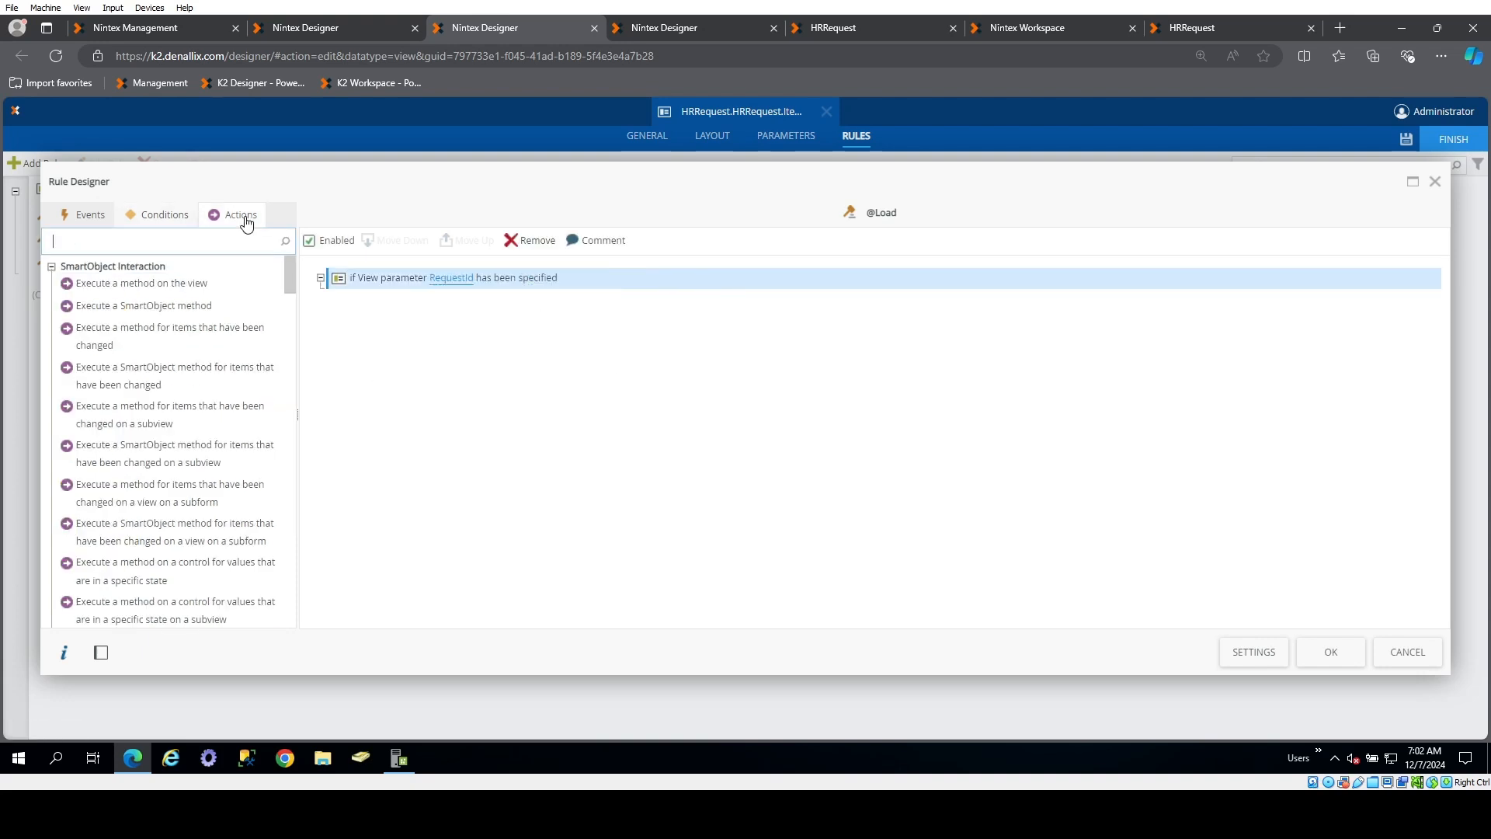
double_click(183, 285)
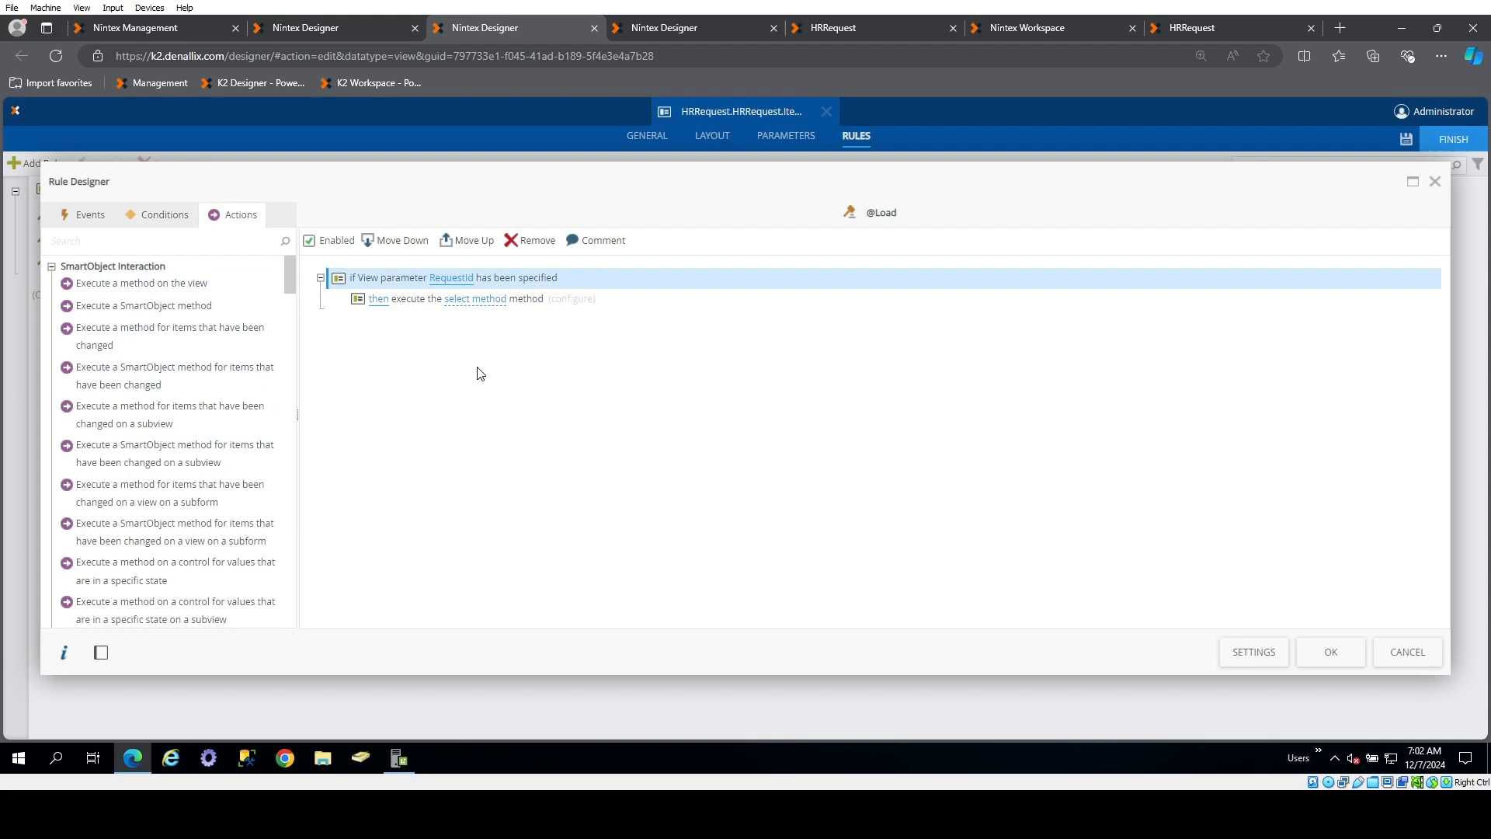
left_click(488, 299)
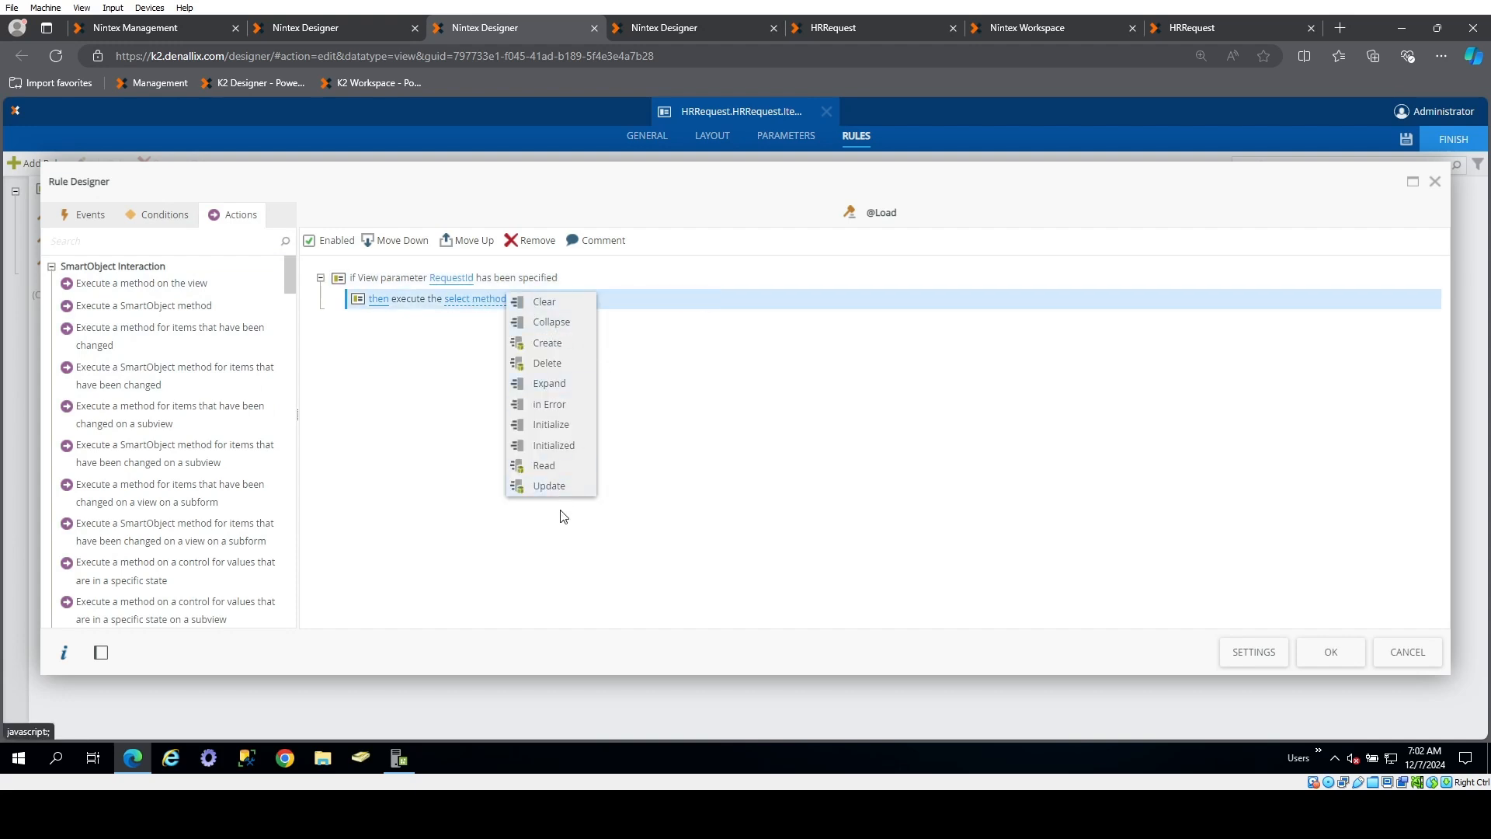
left_click(548, 466)
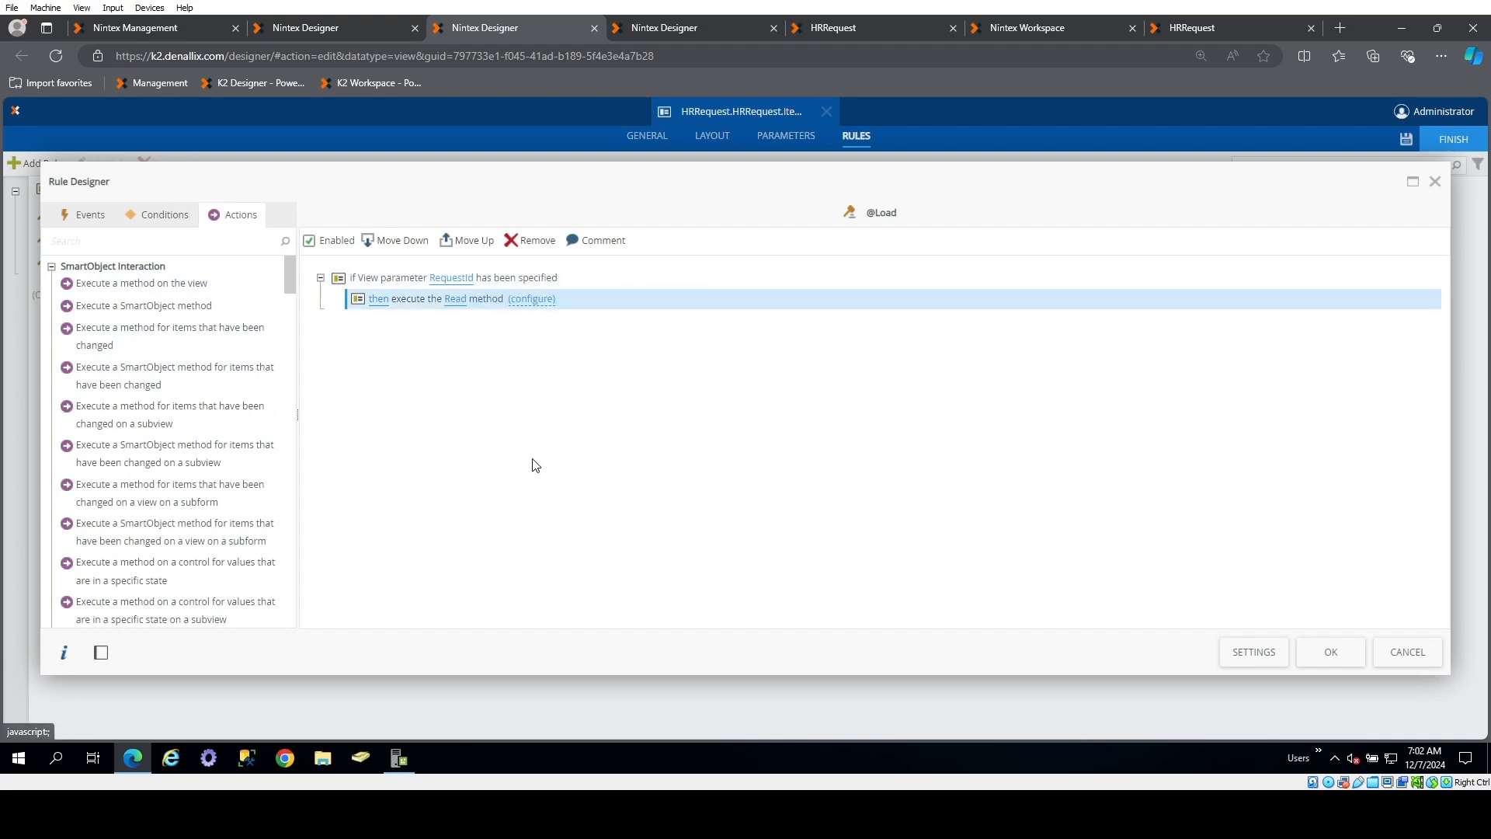
left_click(533, 302)
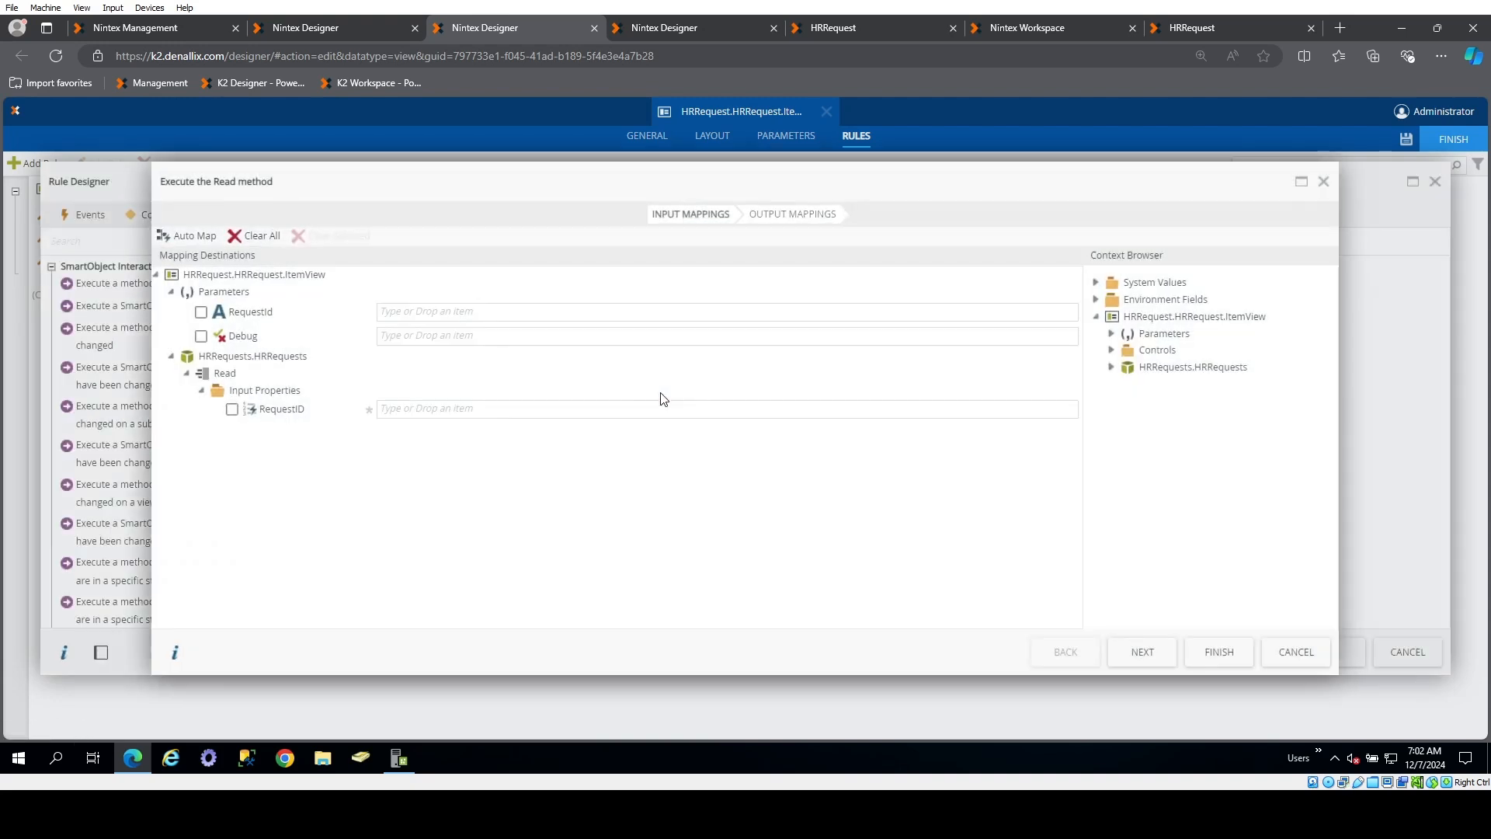
left_click(1112, 333)
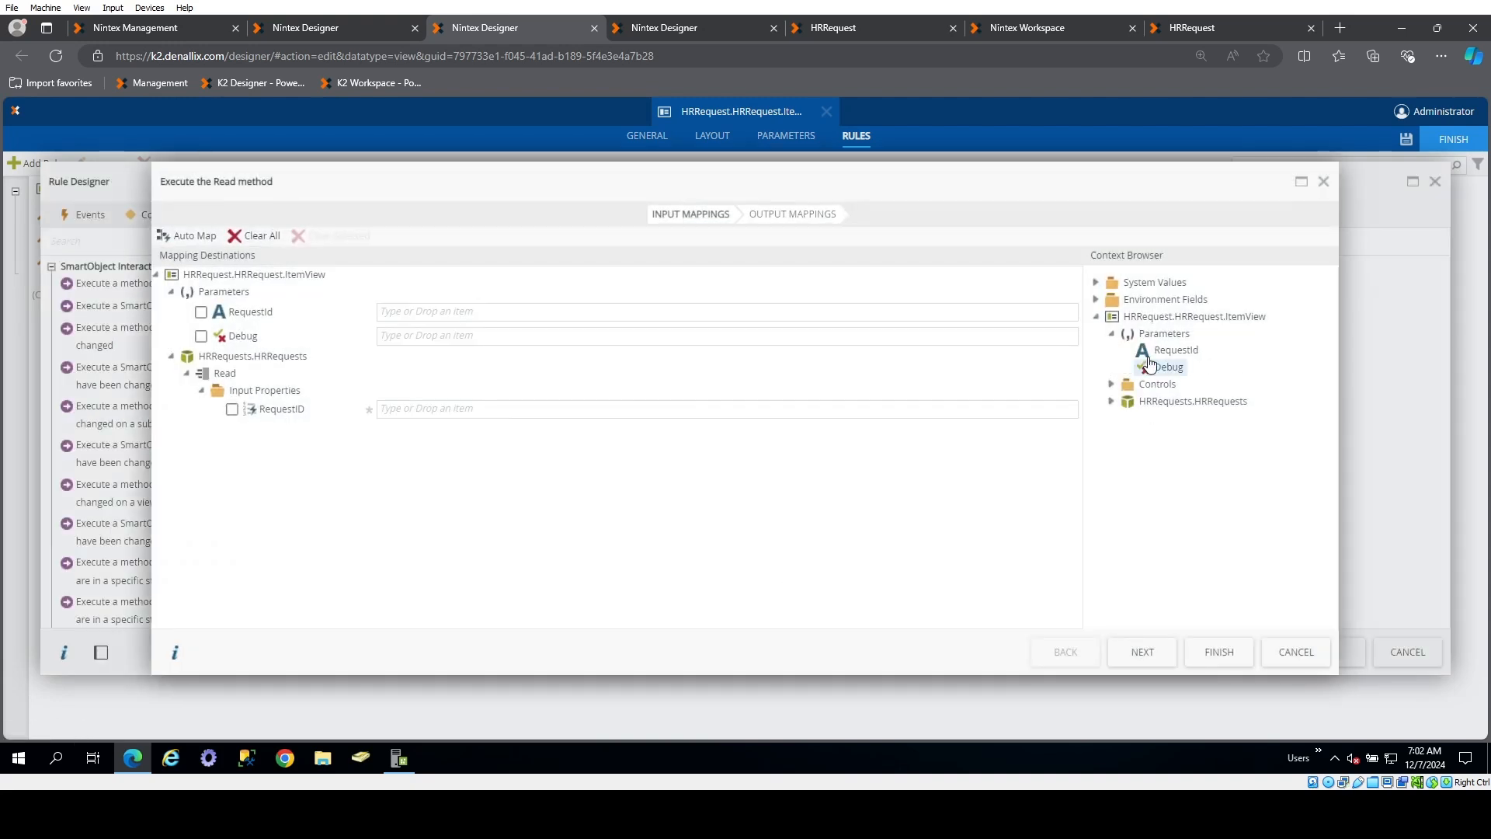
left_click_drag(1171, 351, 841, 407)
left_click(792, 214)
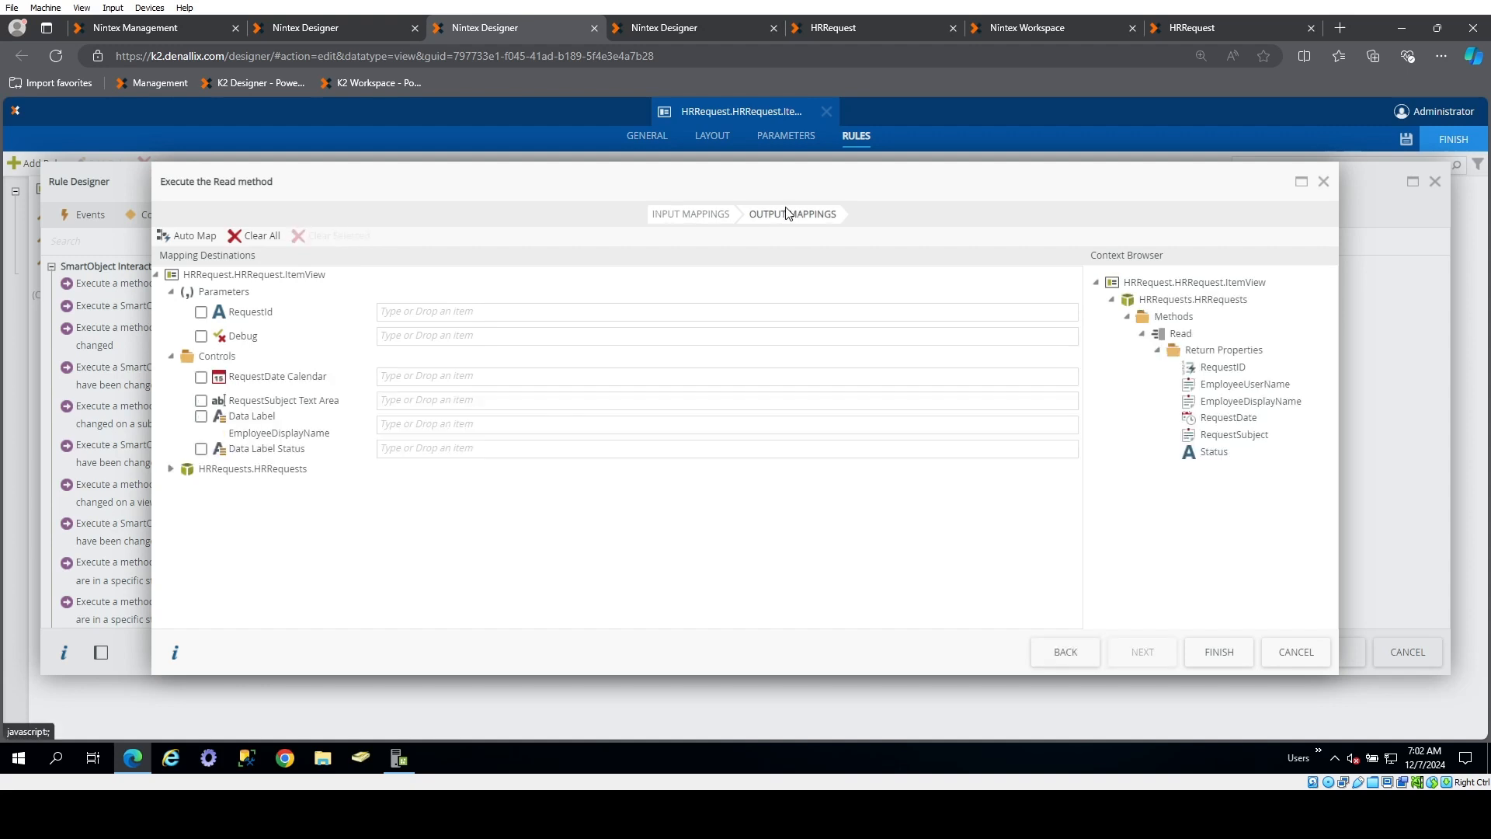
left_click(198, 237)
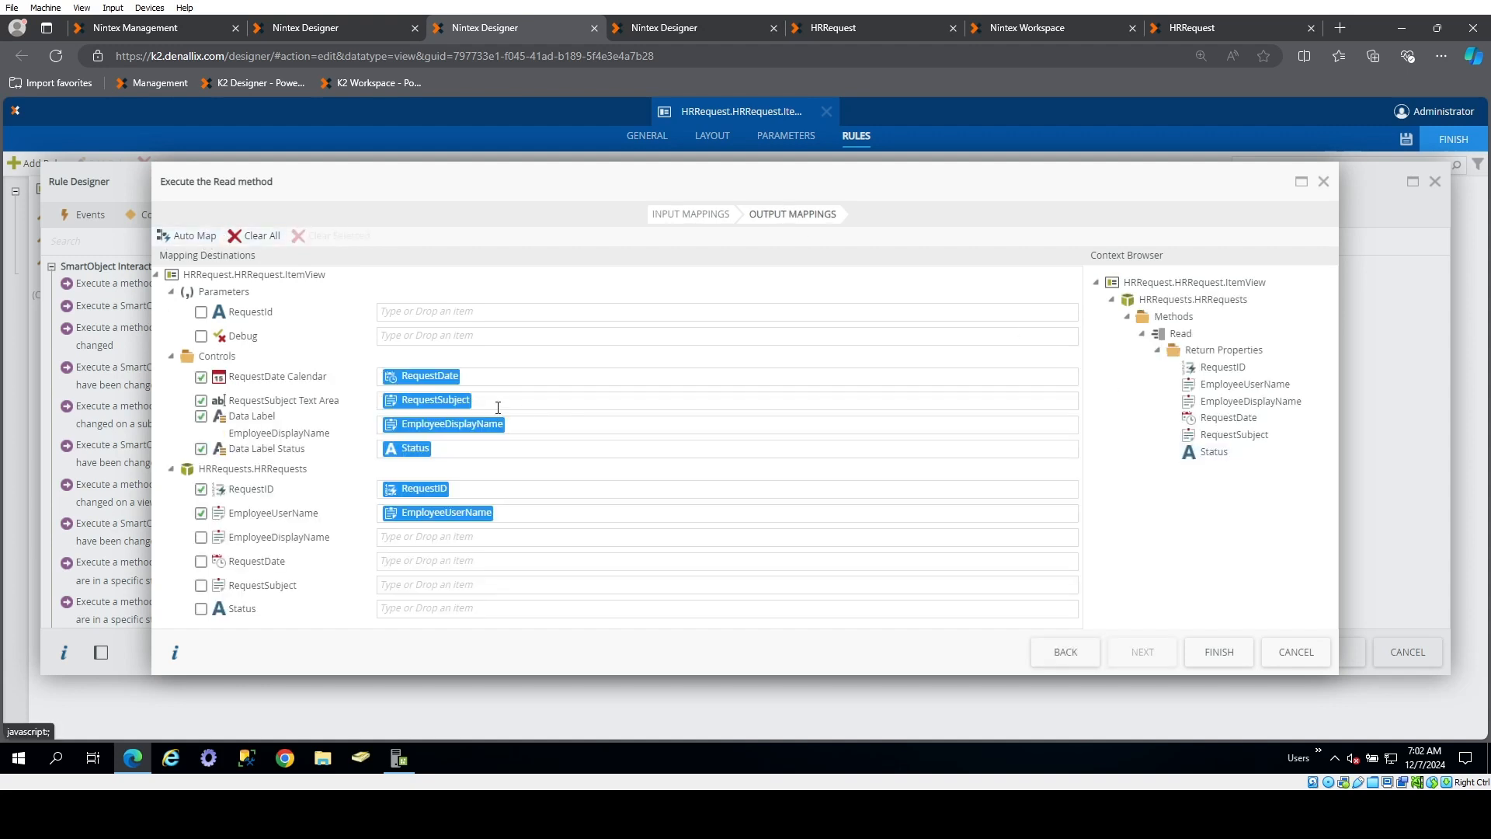
left_click(1216, 652)
left_click(1346, 663)
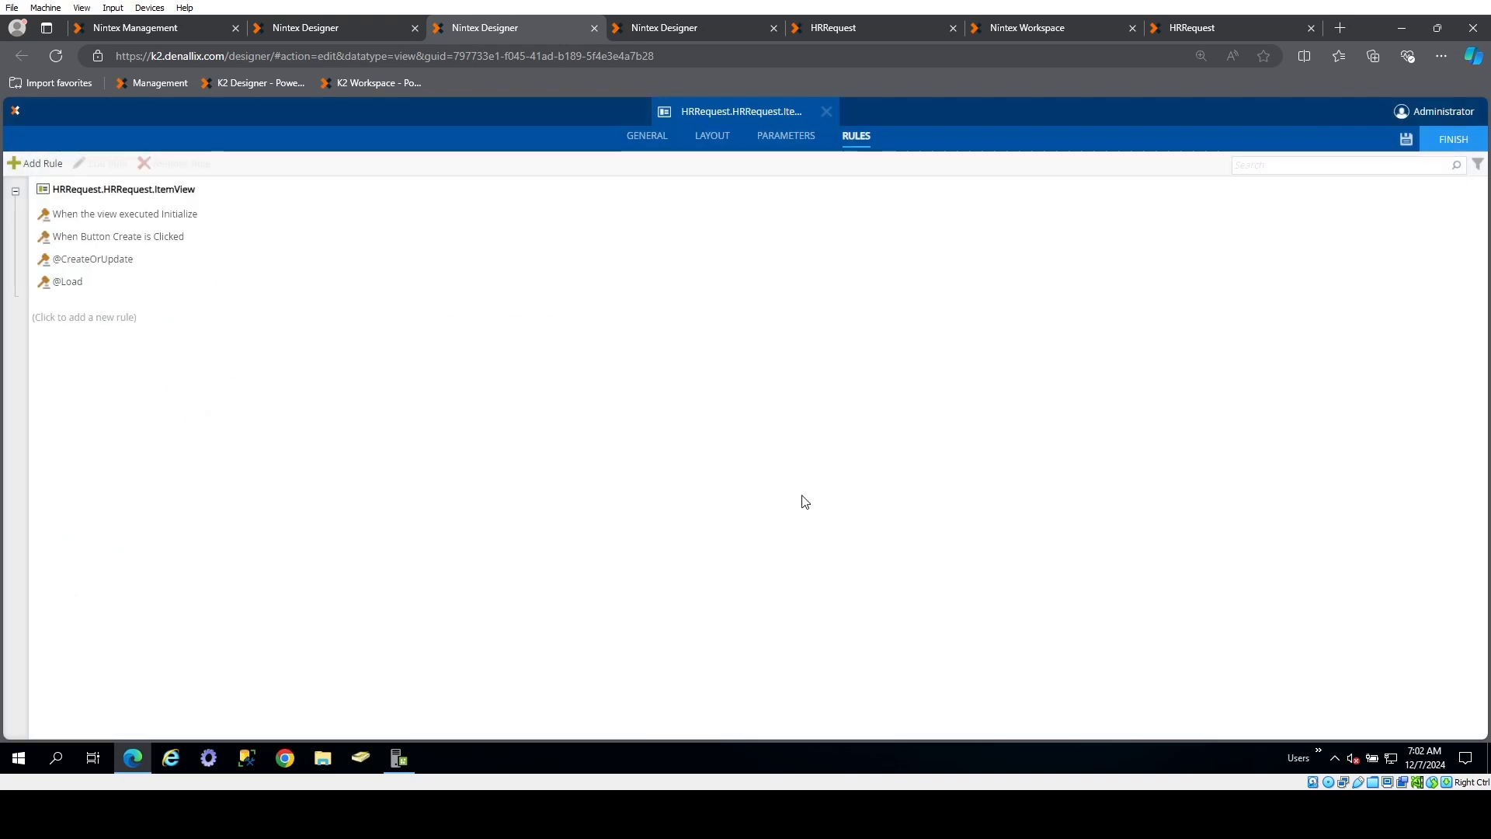
double_click(183, 214)
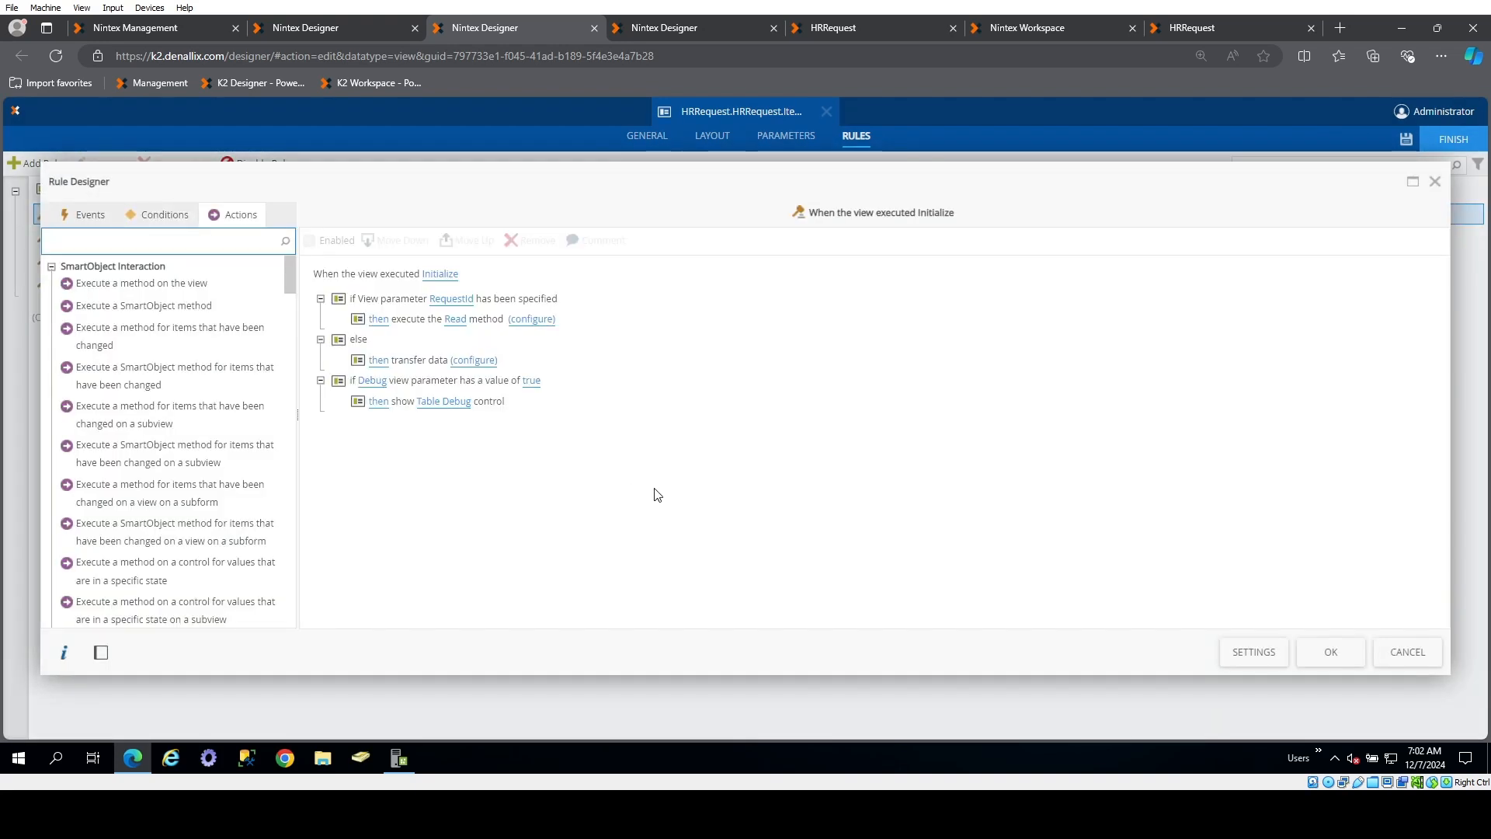
left_click(634, 319)
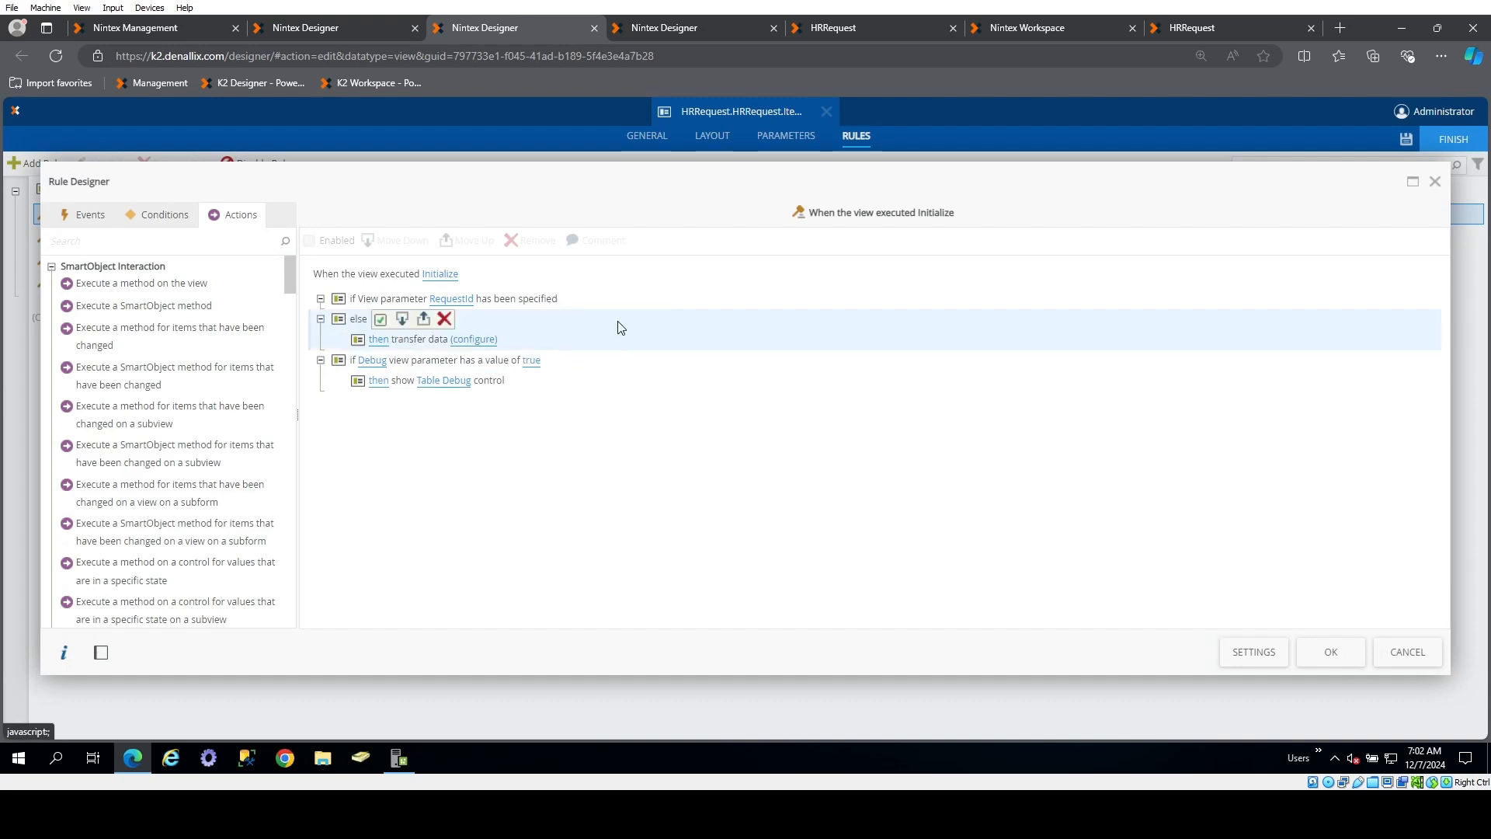
left_click(513, 299)
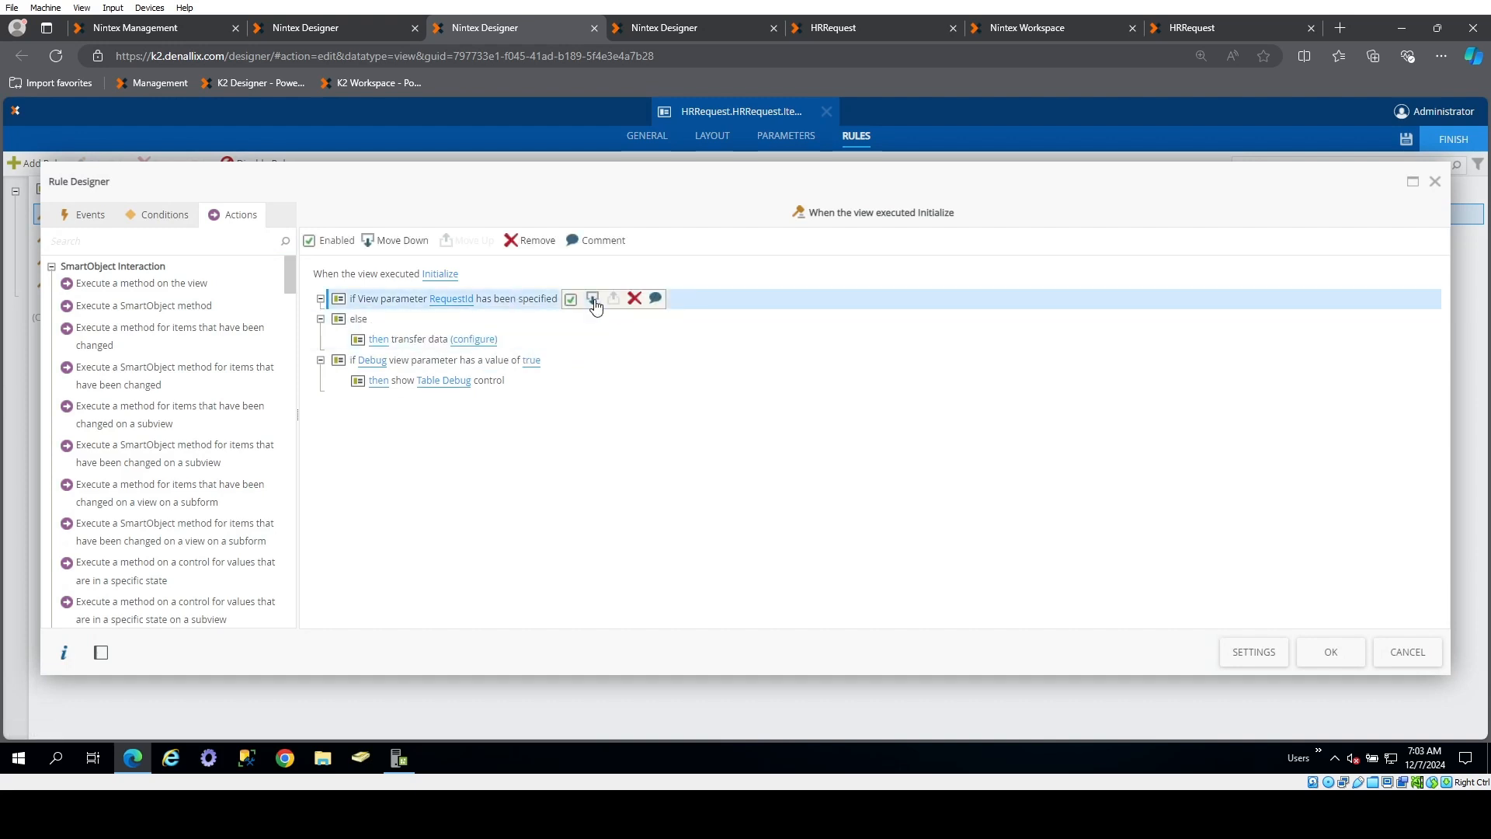
left_click(157, 221)
left_click(215, 216)
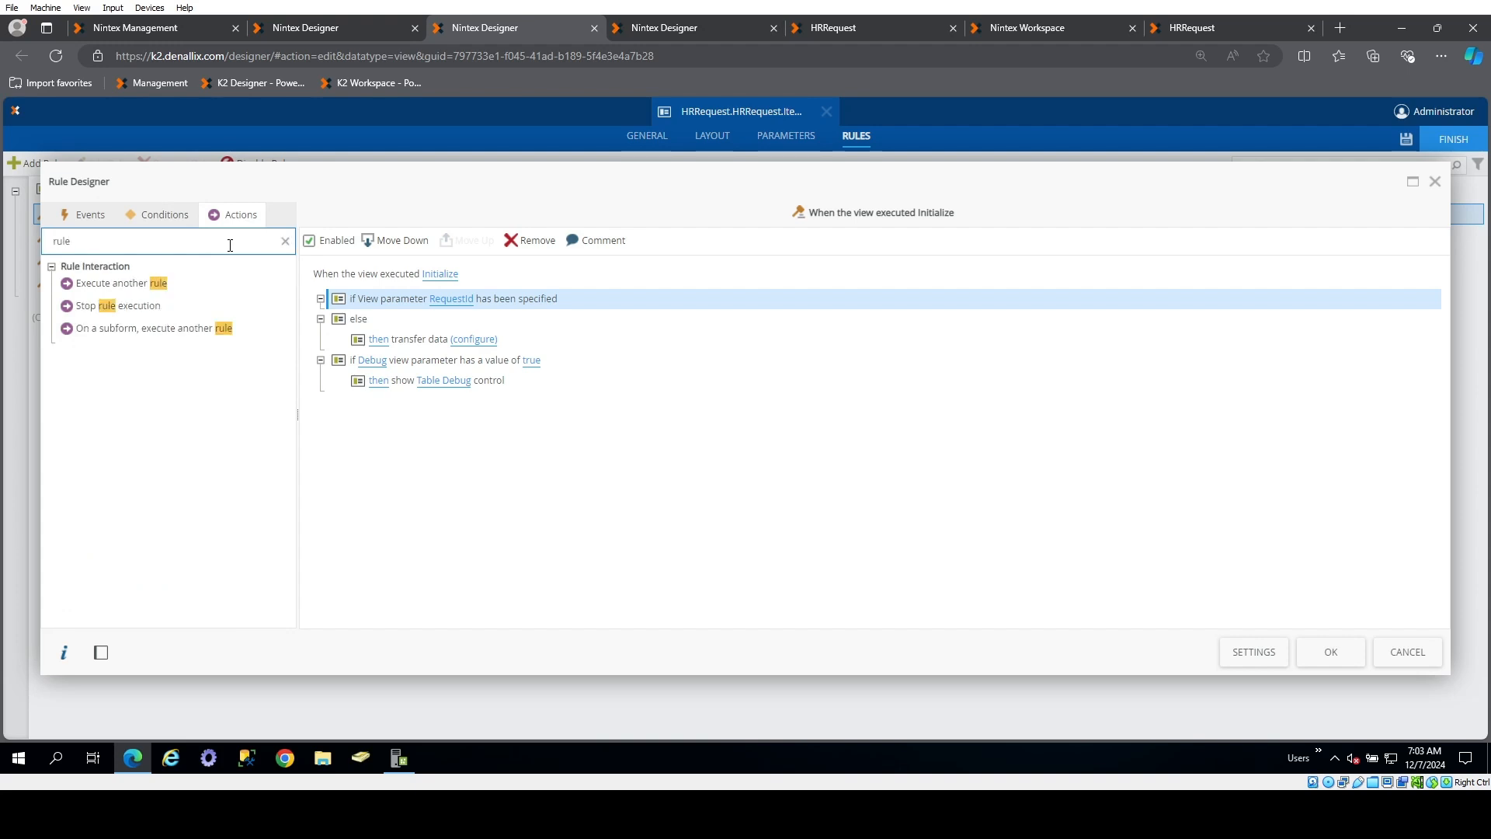
double_click(207, 288)
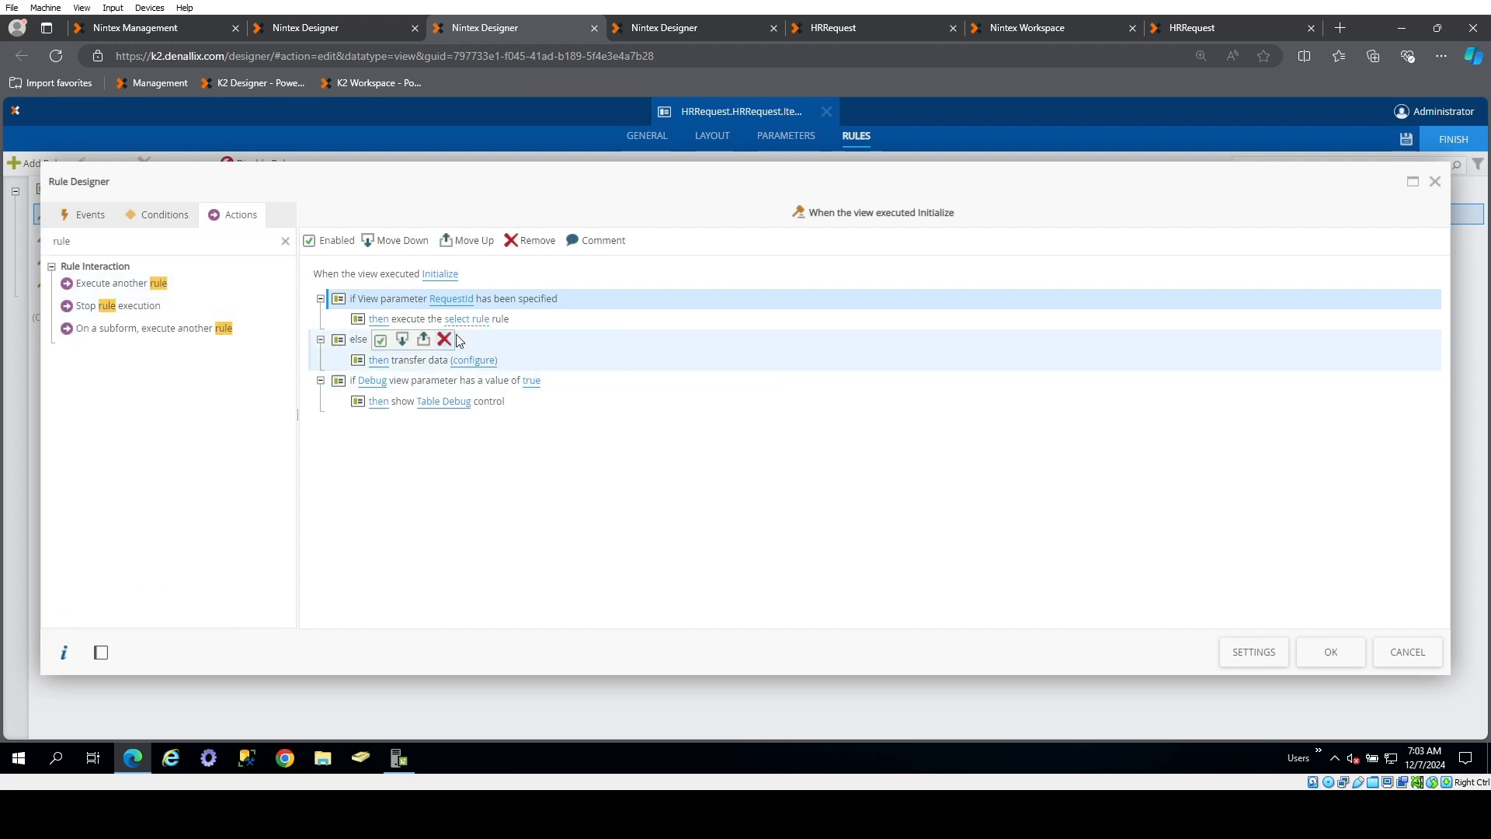
left_click(481, 327)
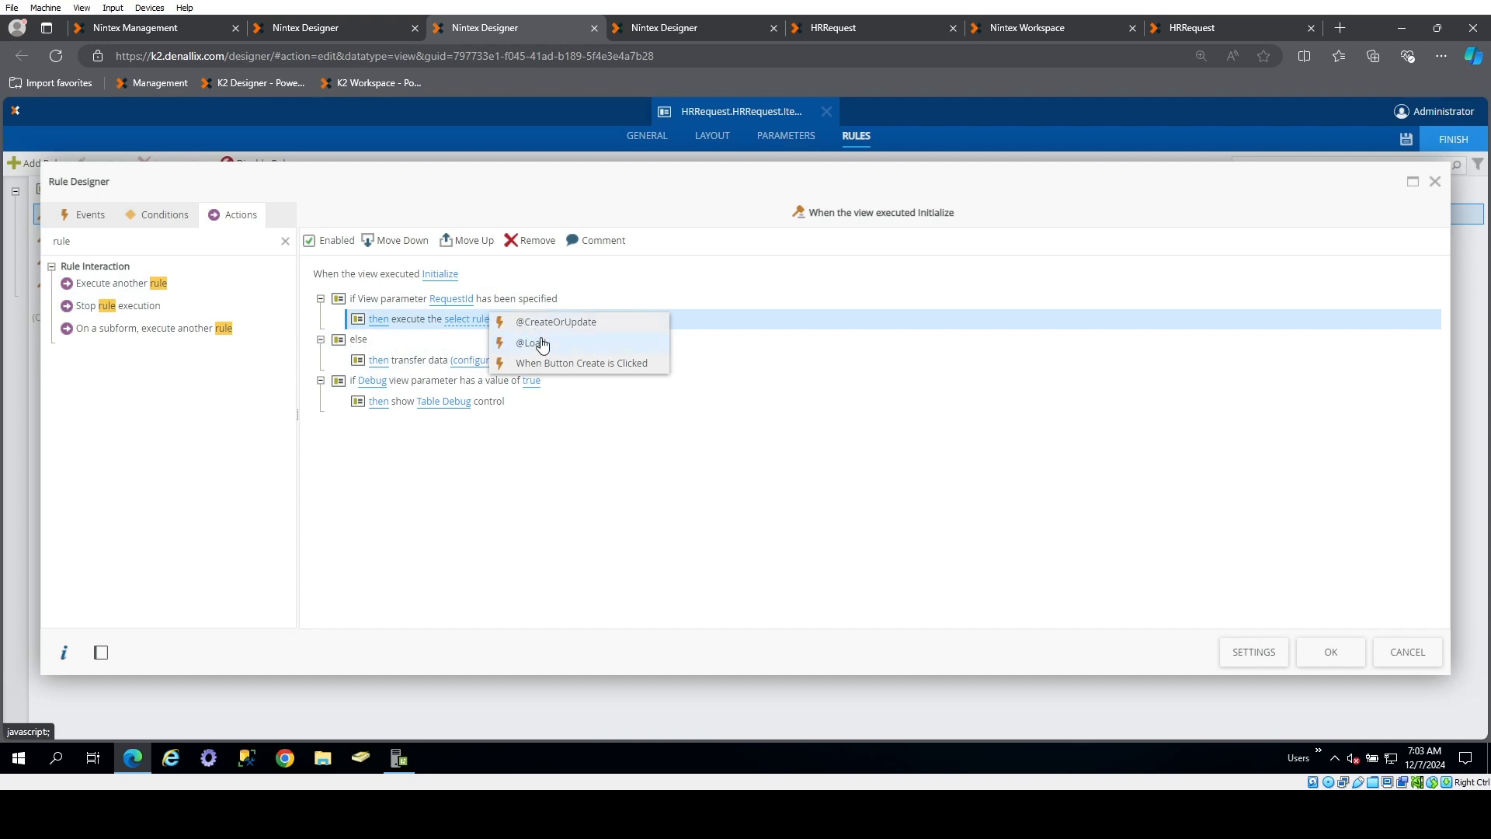
left_click(529, 344)
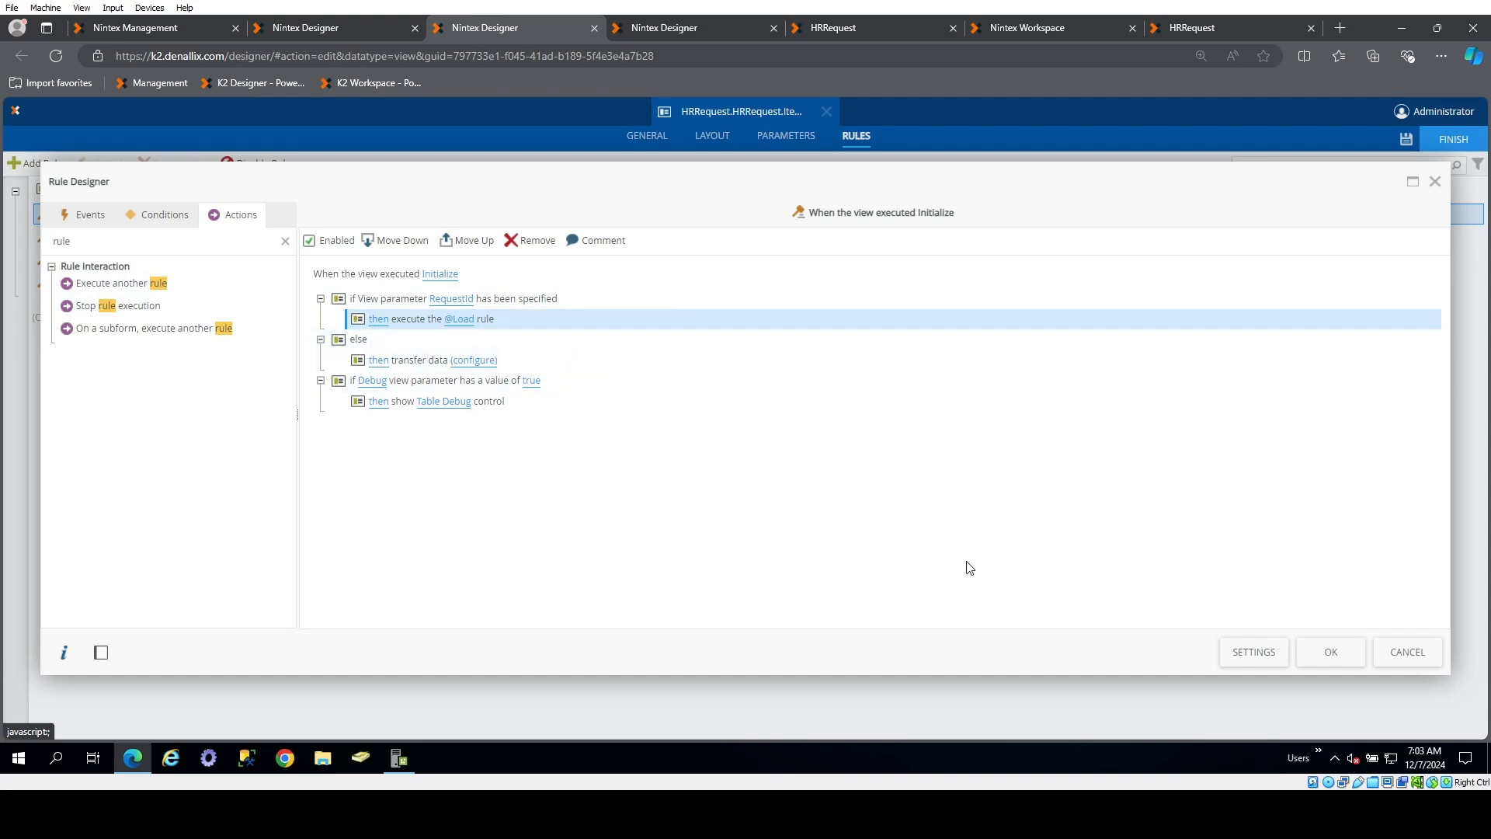
left_click(1333, 655)
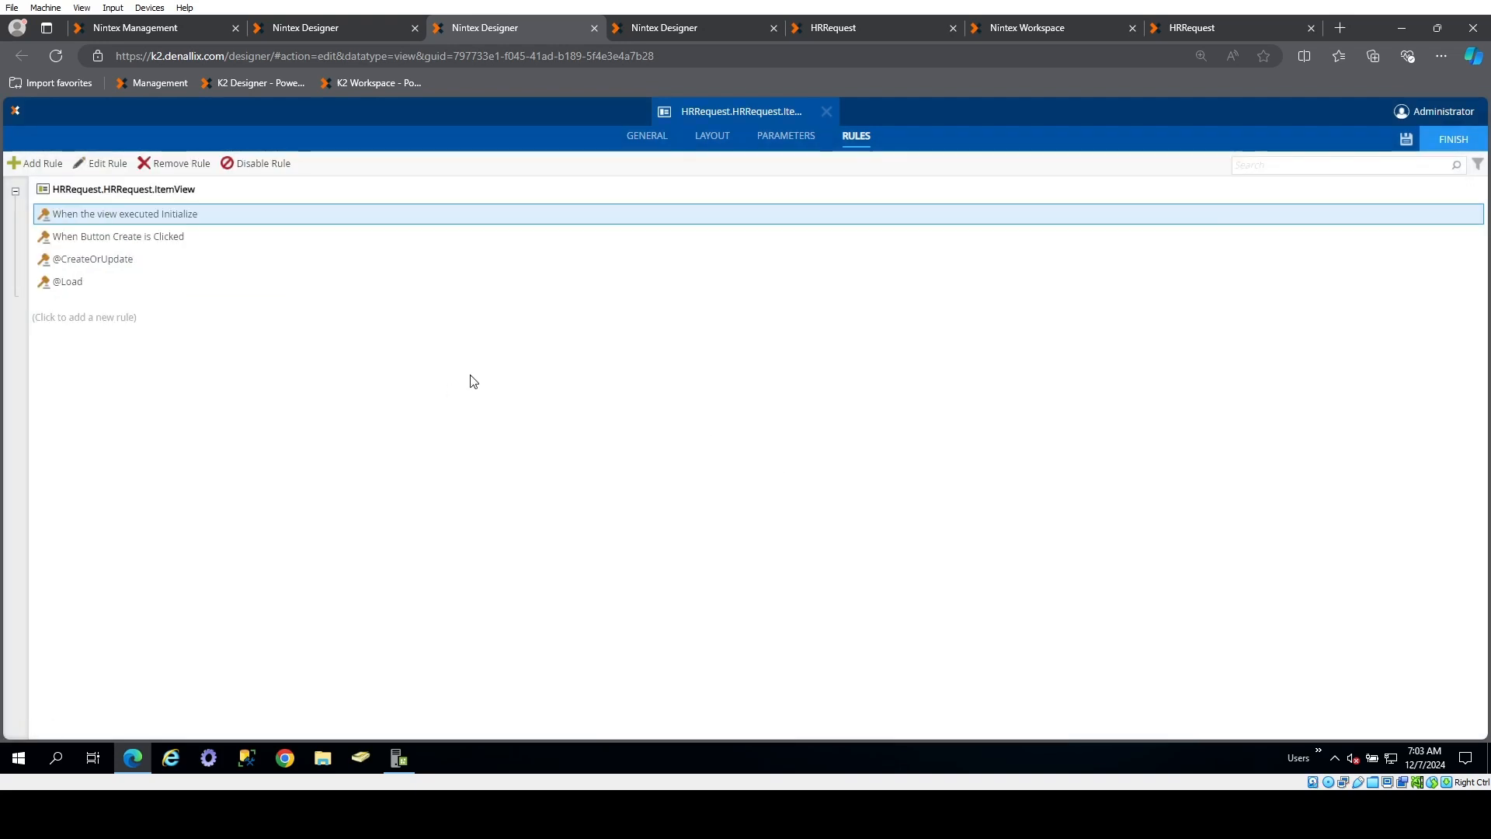
double_click(132, 237)
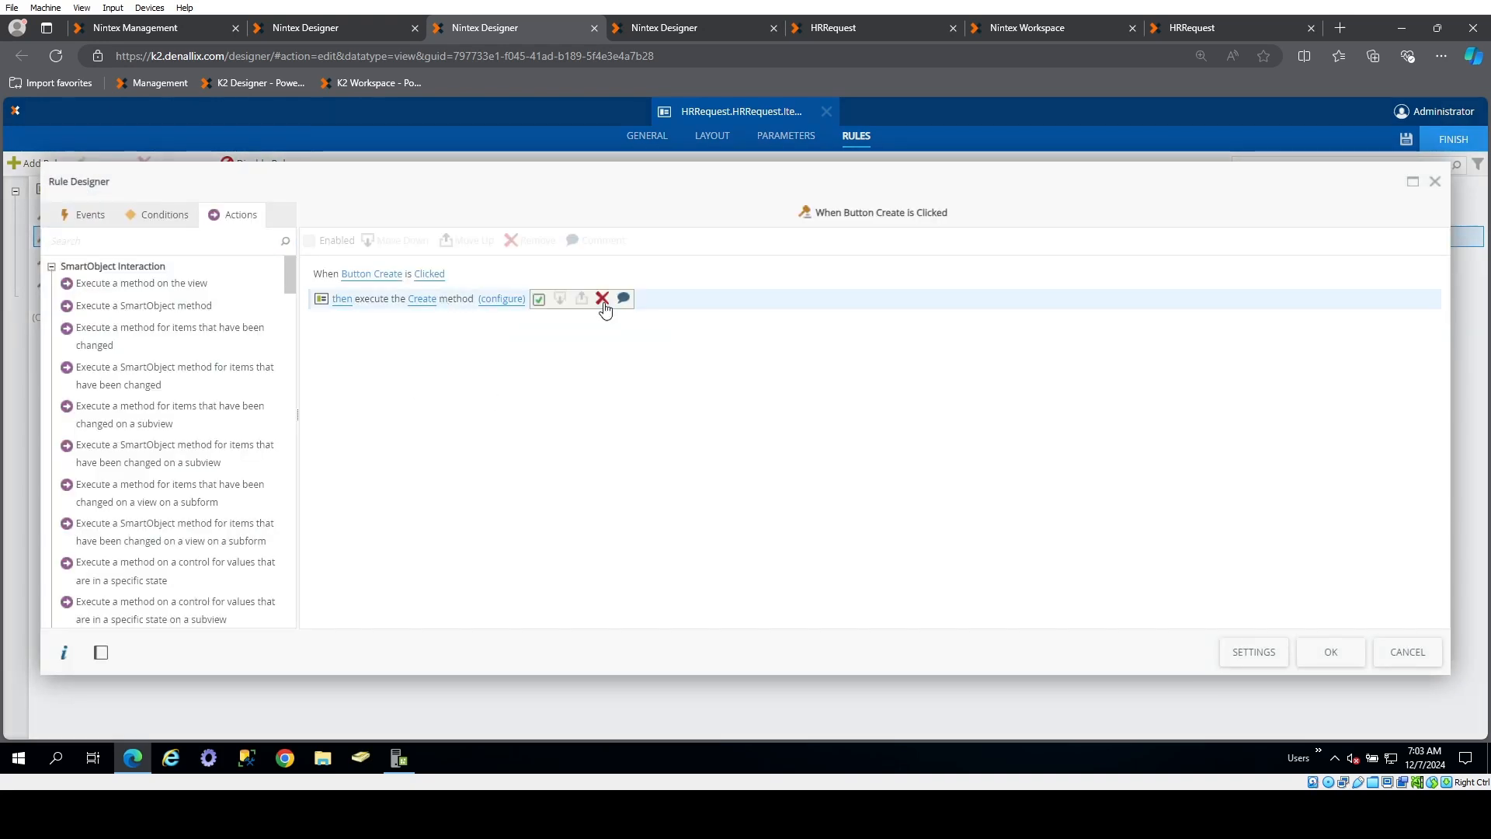
left_click(604, 307)
left_click(220, 244)
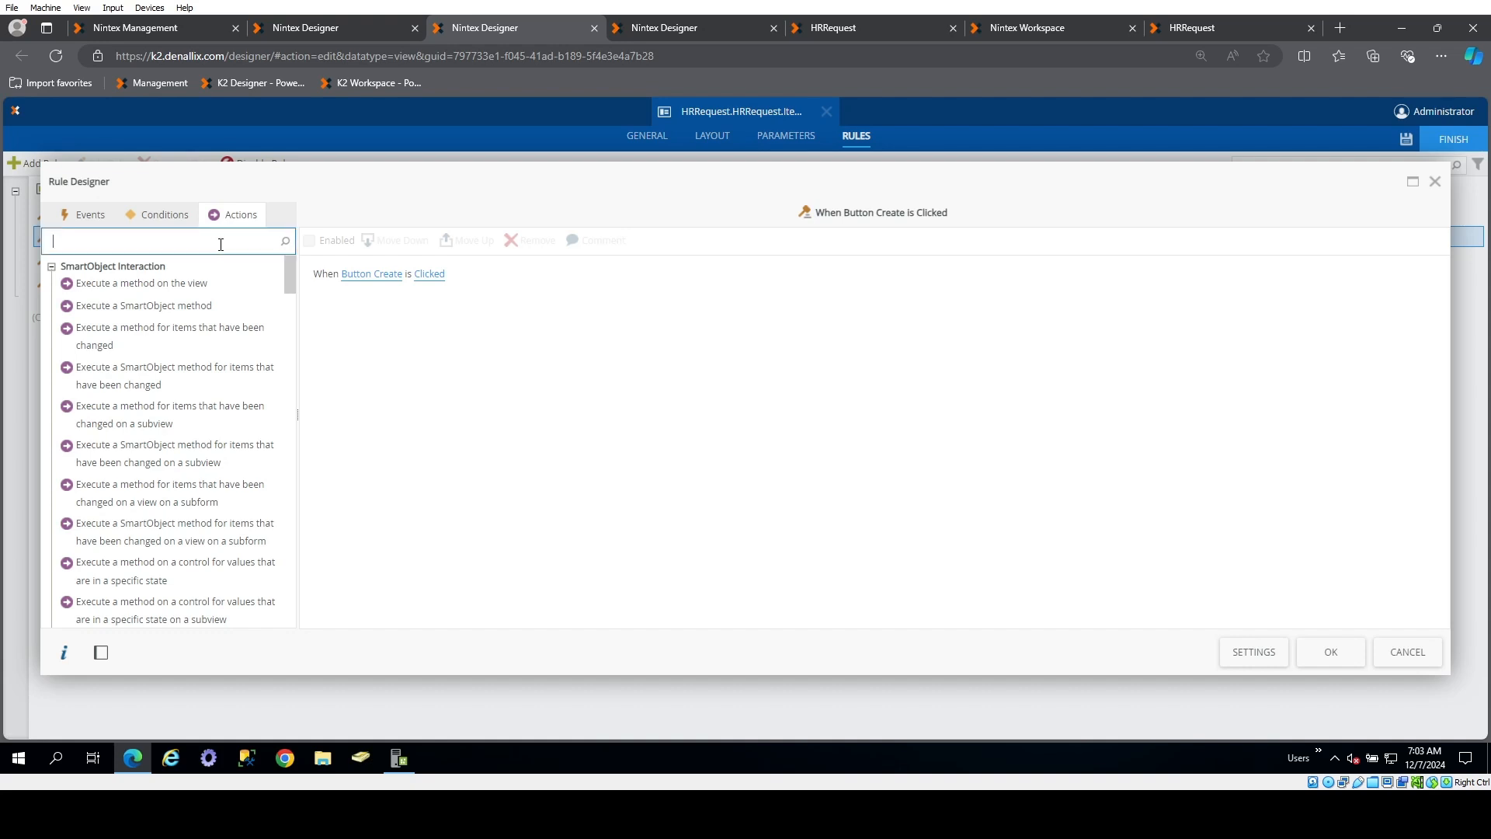
type("rule")
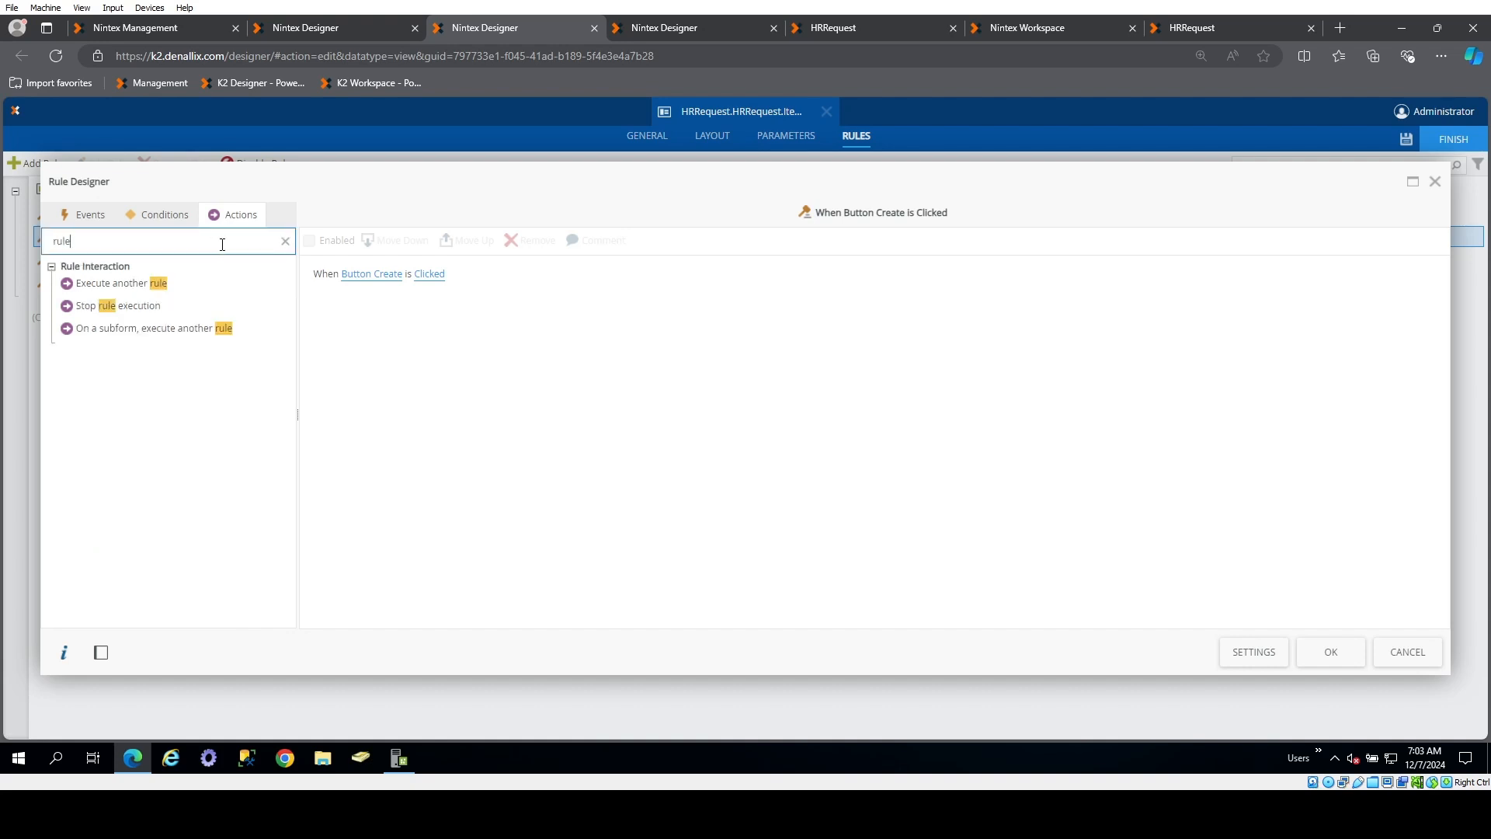
double_click(173, 284)
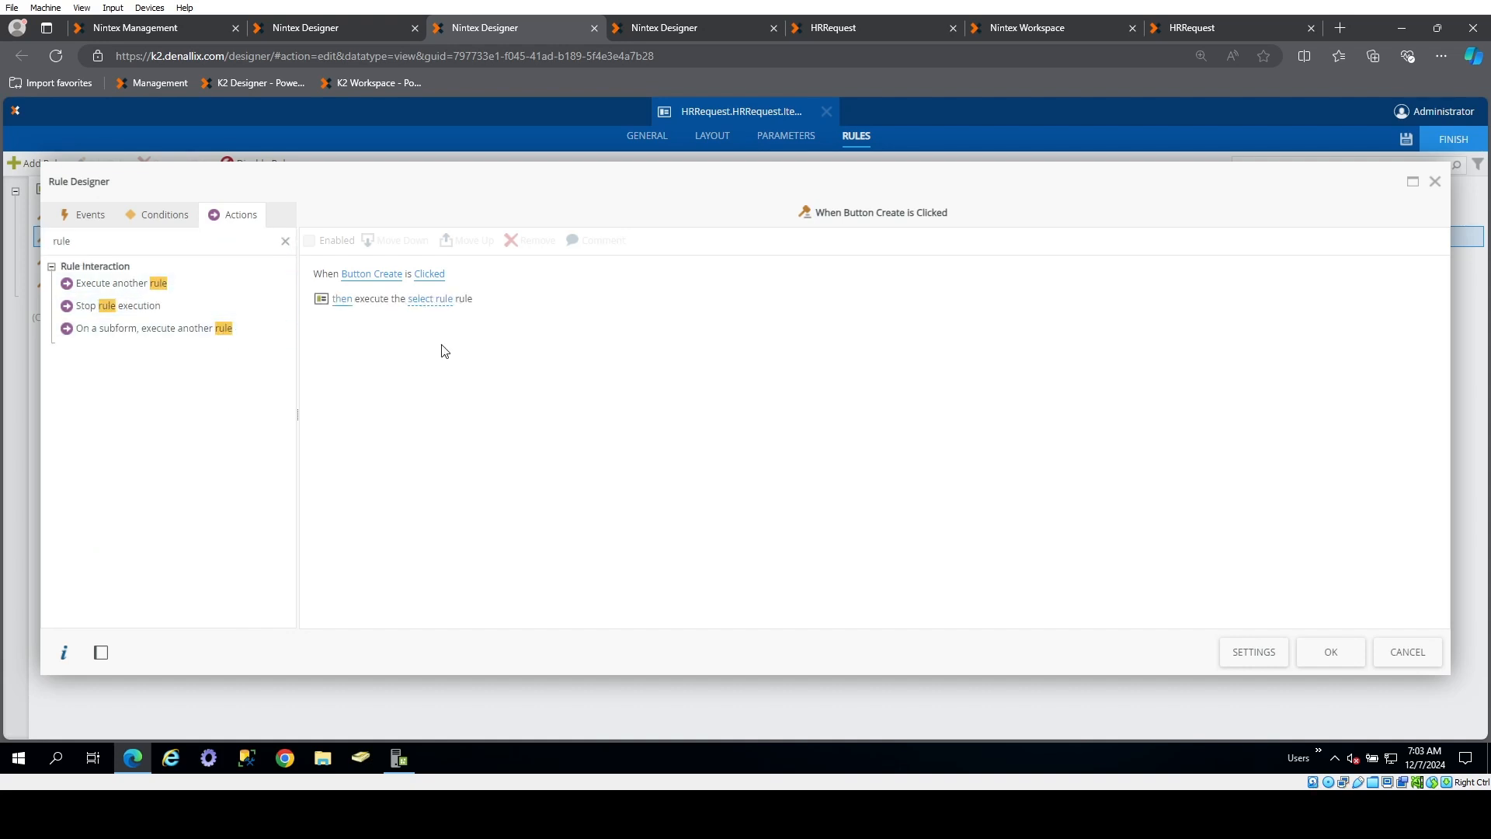
left_click(438, 304)
left_click(514, 319)
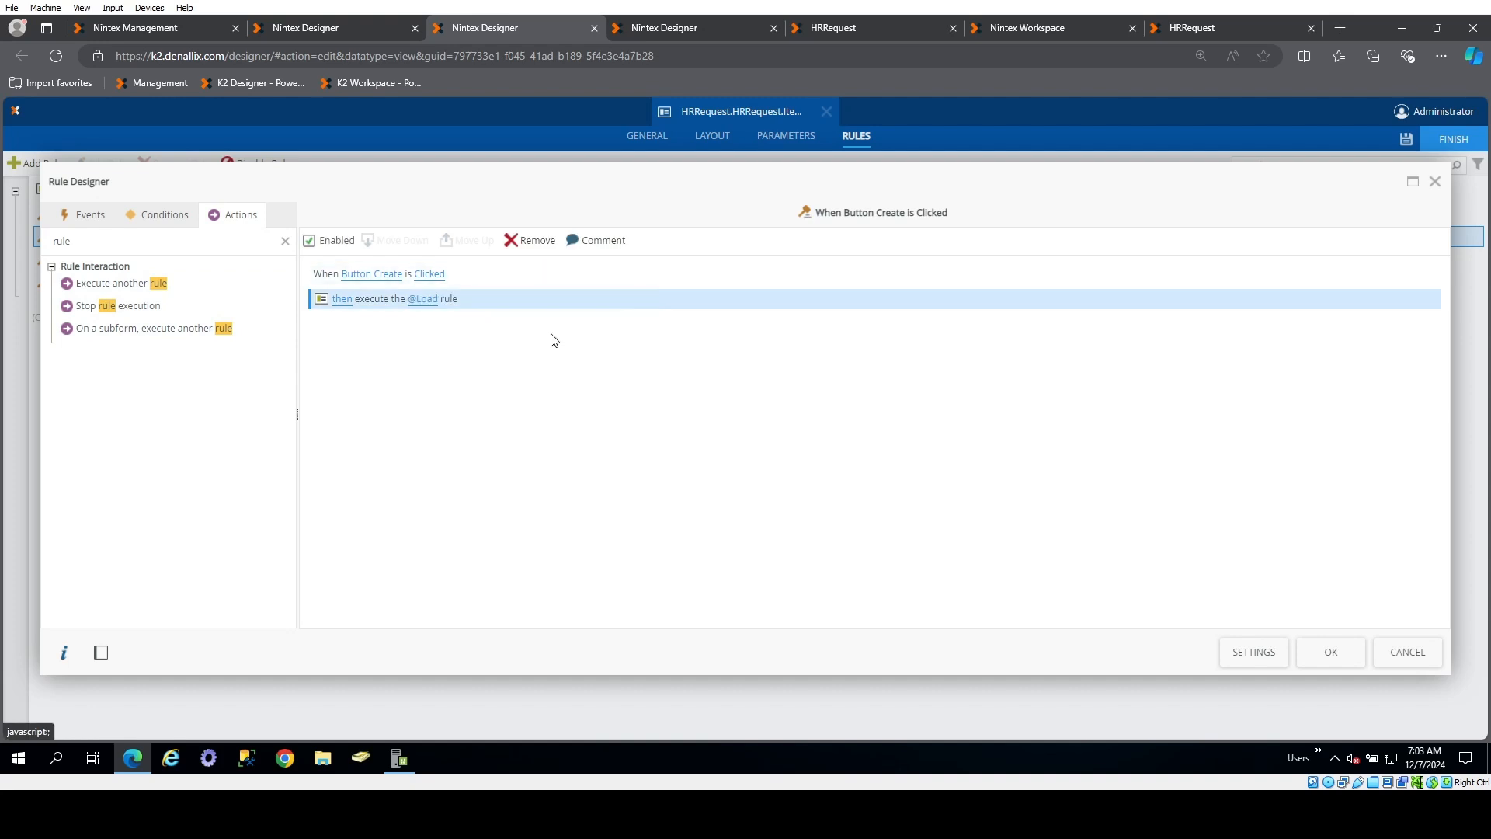
left_click(1343, 655)
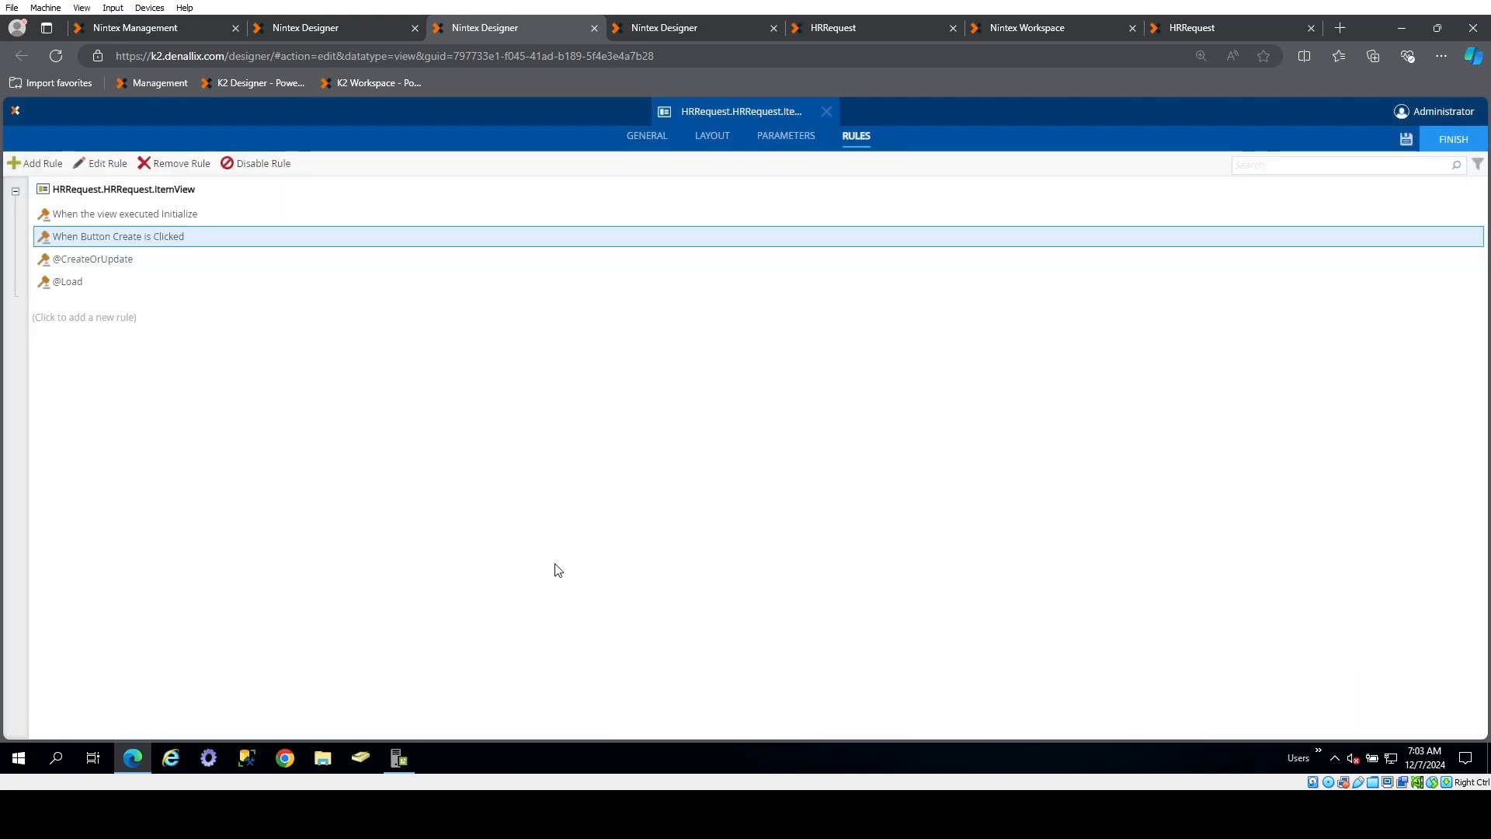
left_click(34, 163)
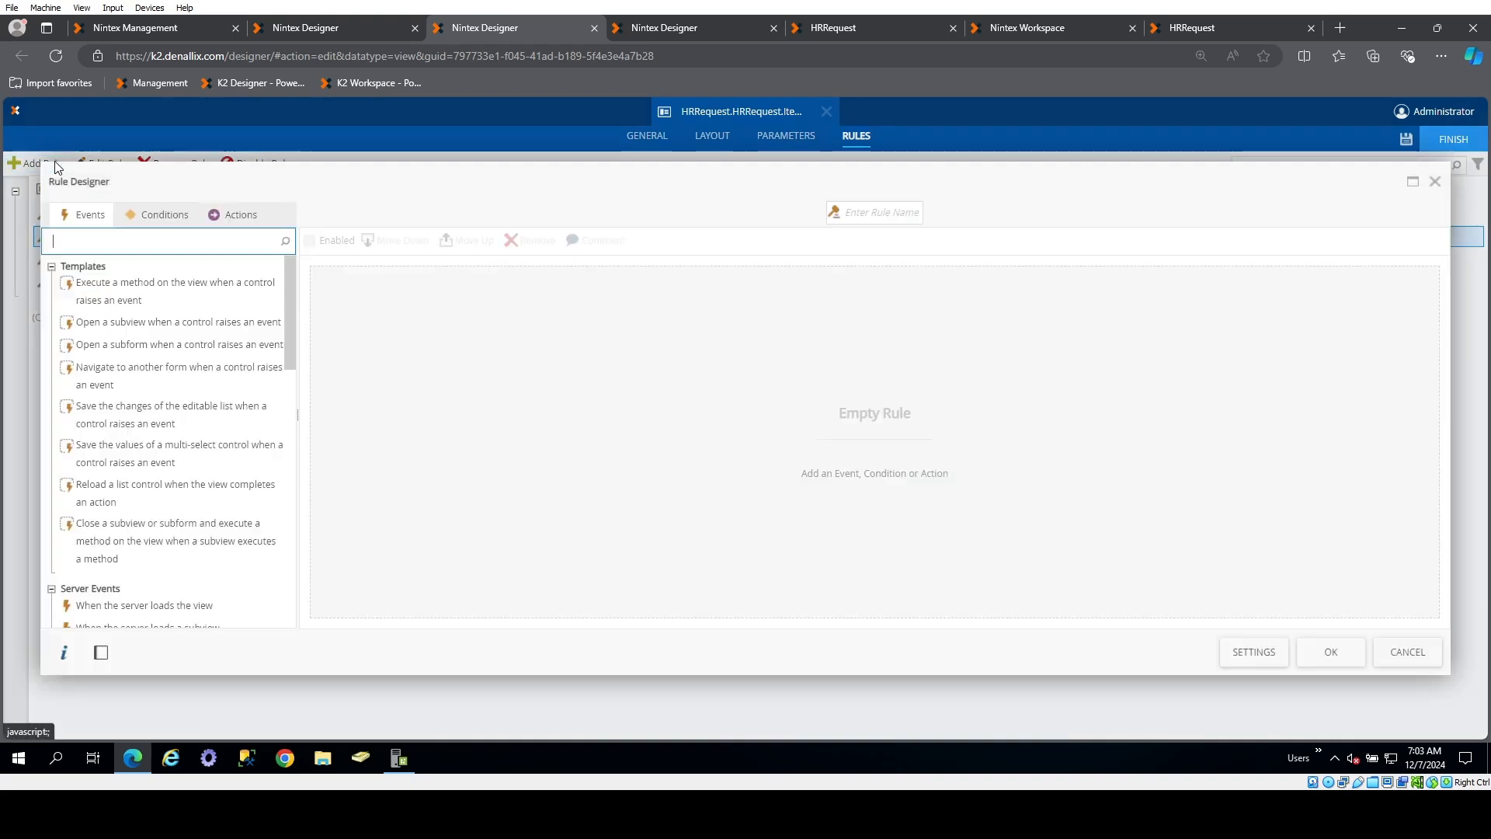
left_click(880, 216)
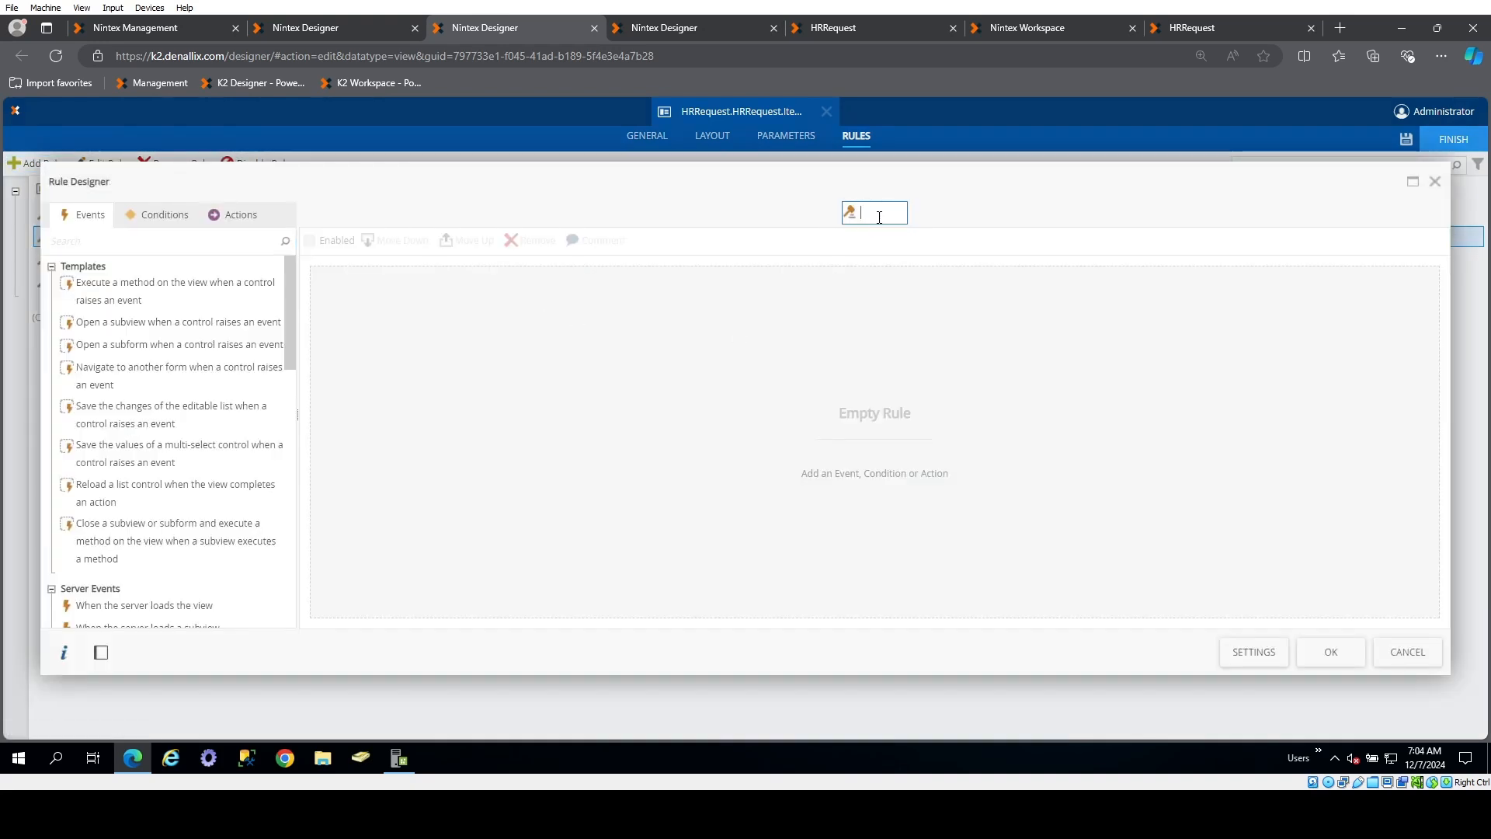
type("@ReadOnly")
left_click(641, 379)
left_click(240, 215)
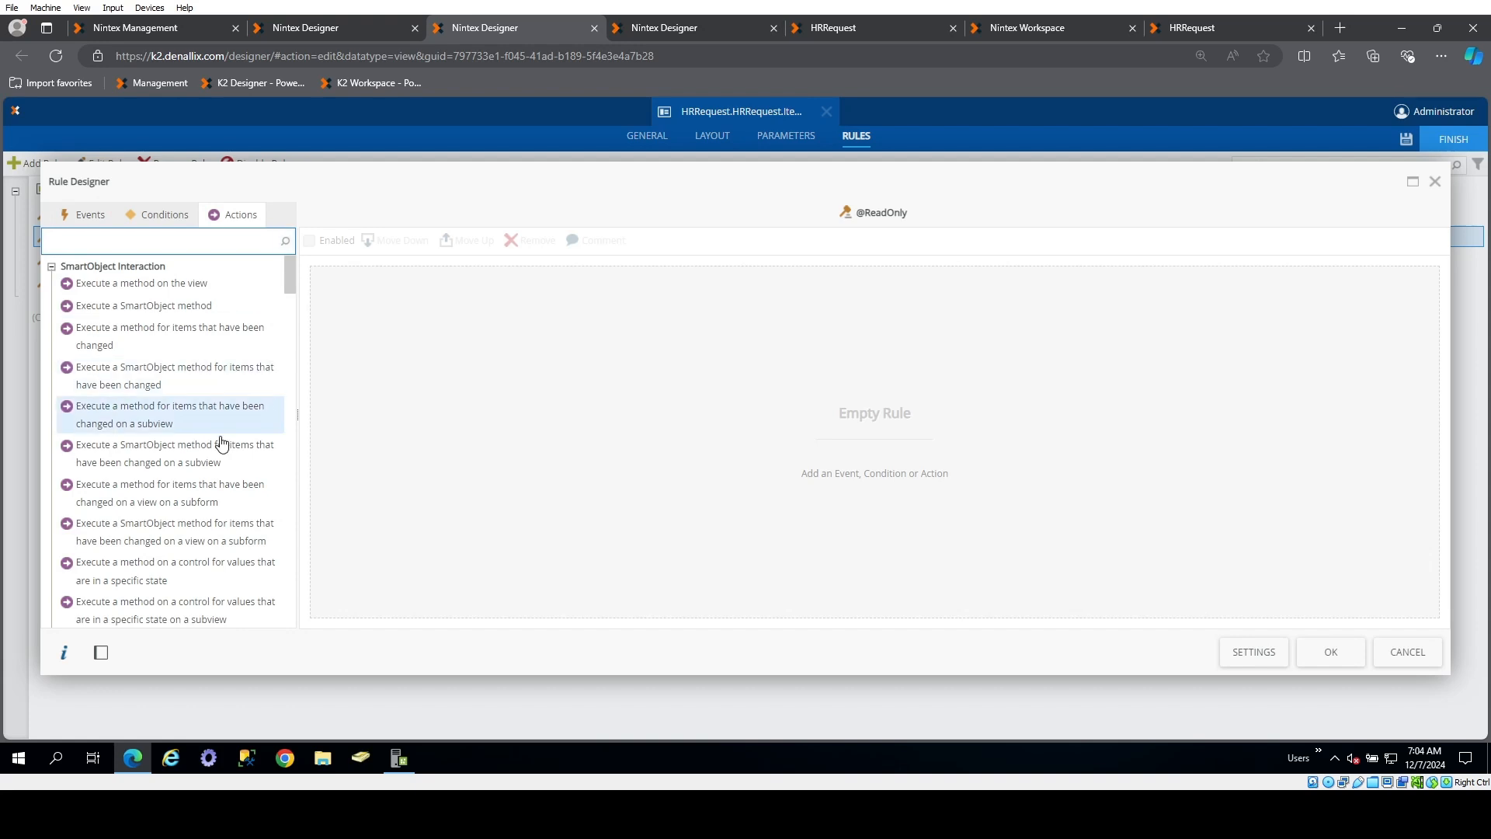
left_click(143, 244)
type("edit")
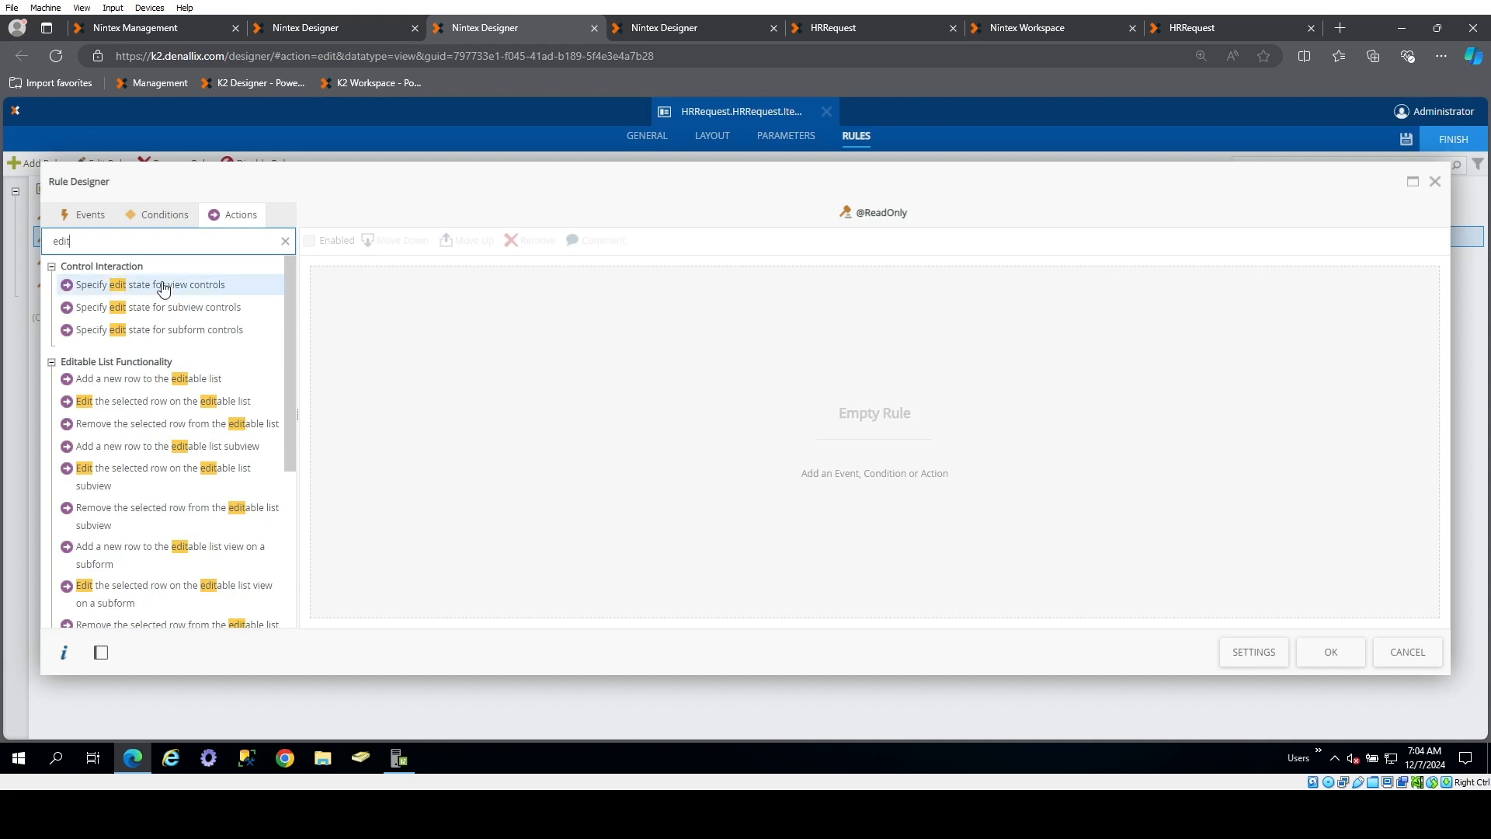
left_click_drag(160, 285, 458, 375)
left_click(526, 279)
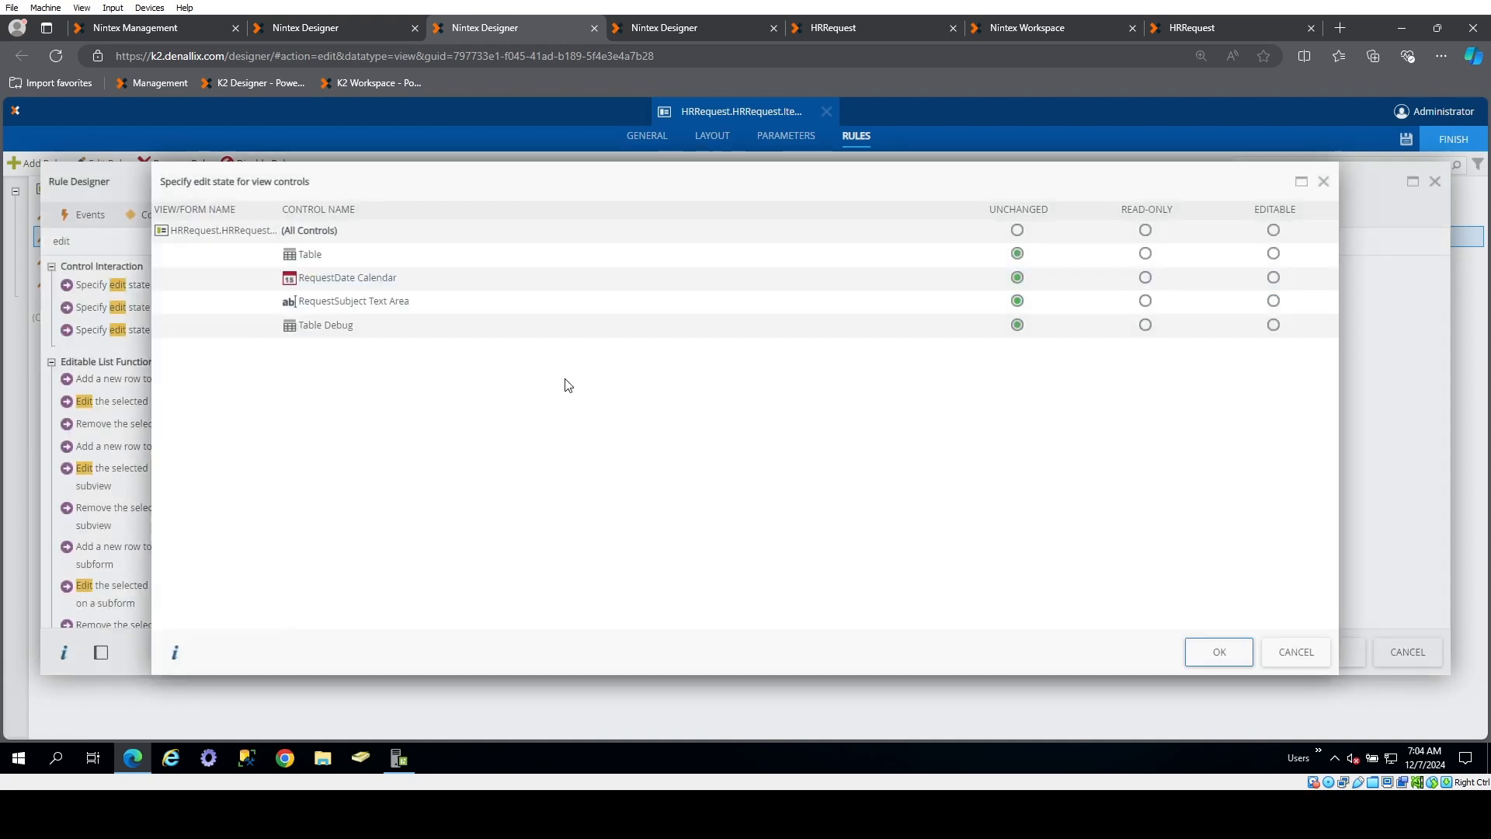
left_click(1146, 230)
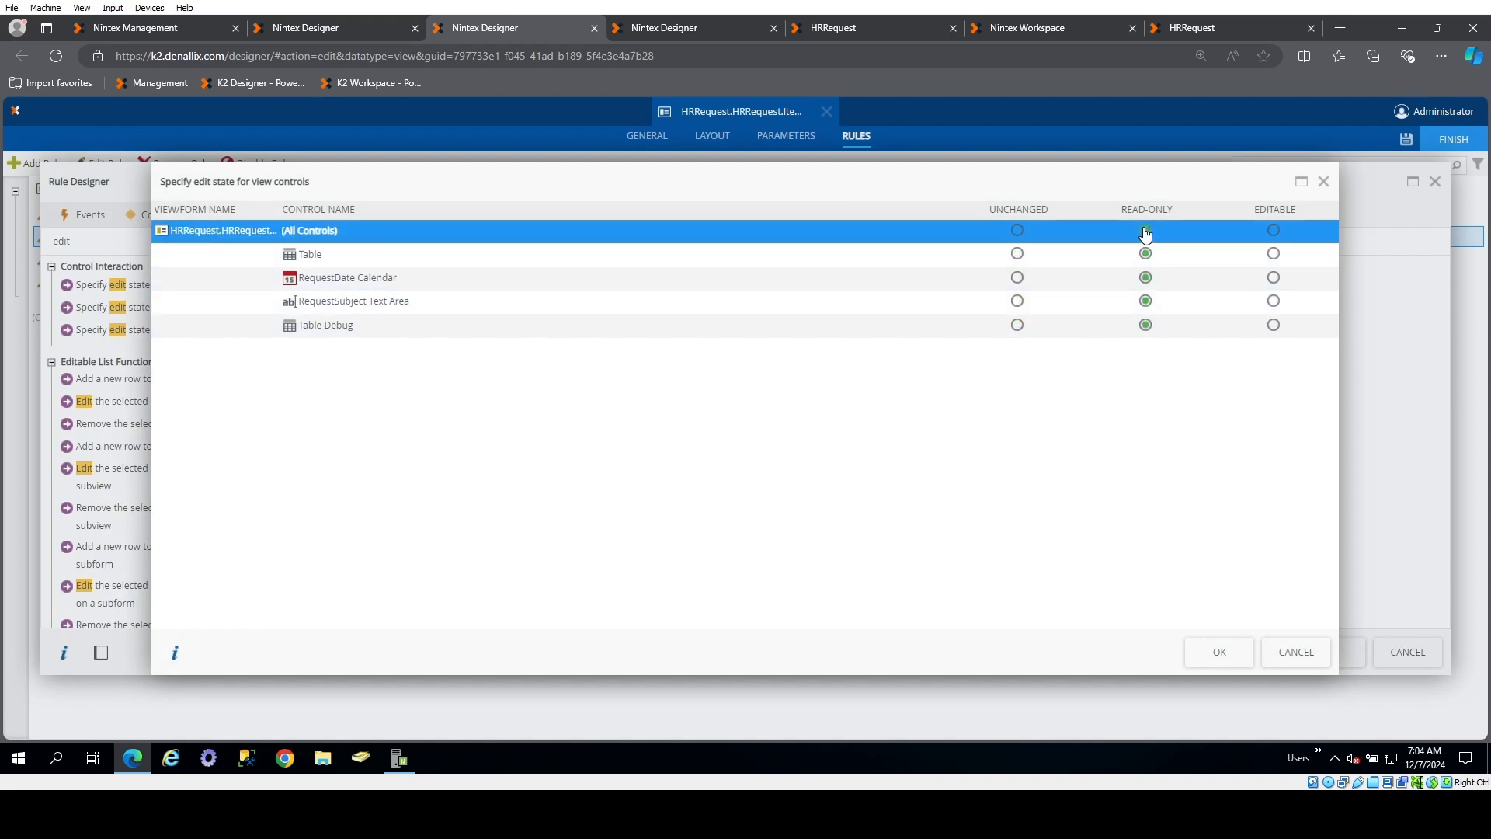
left_click(1200, 652)
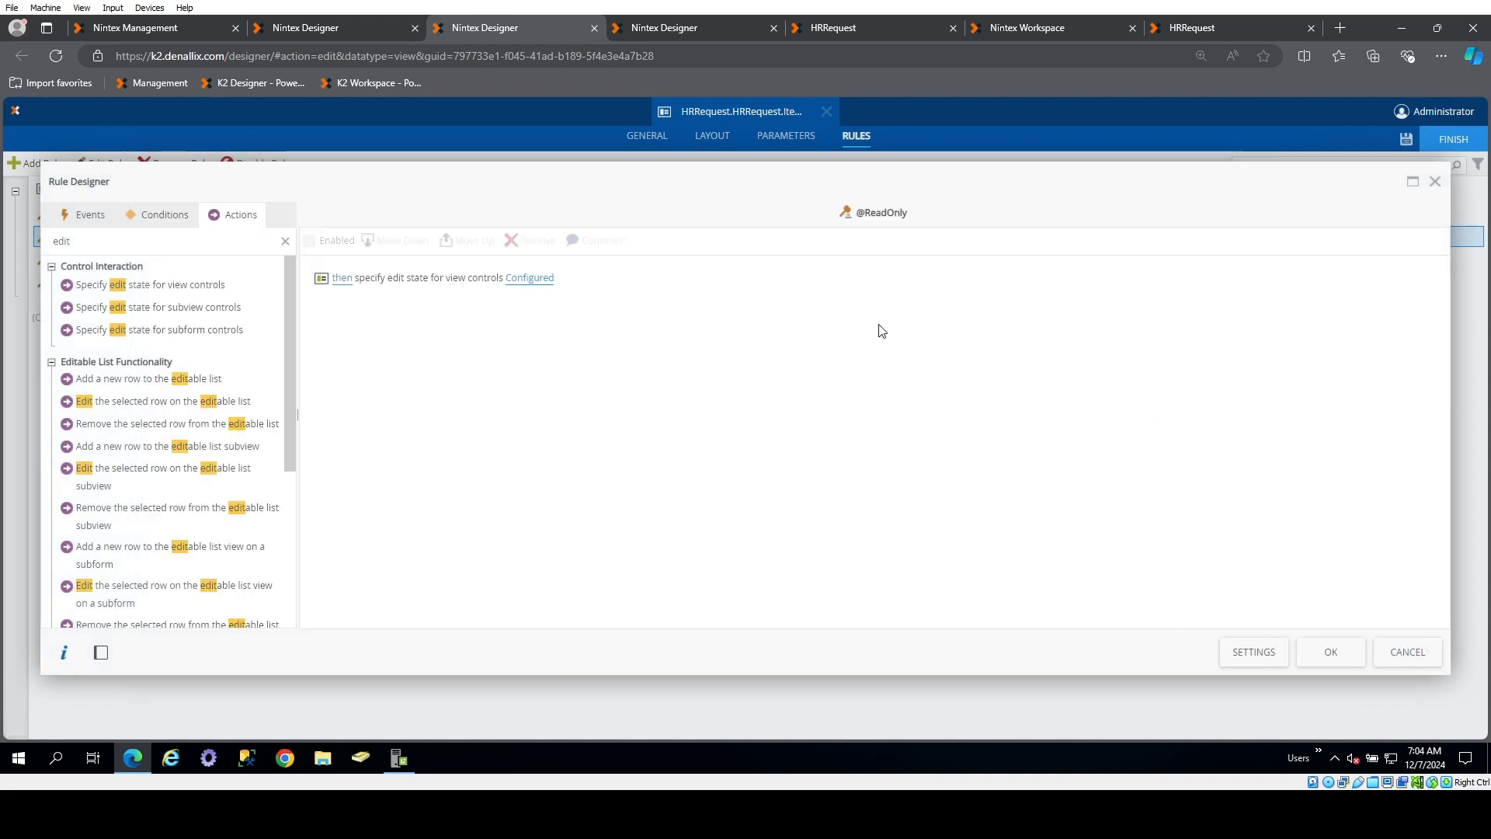
left_click(1331, 653)
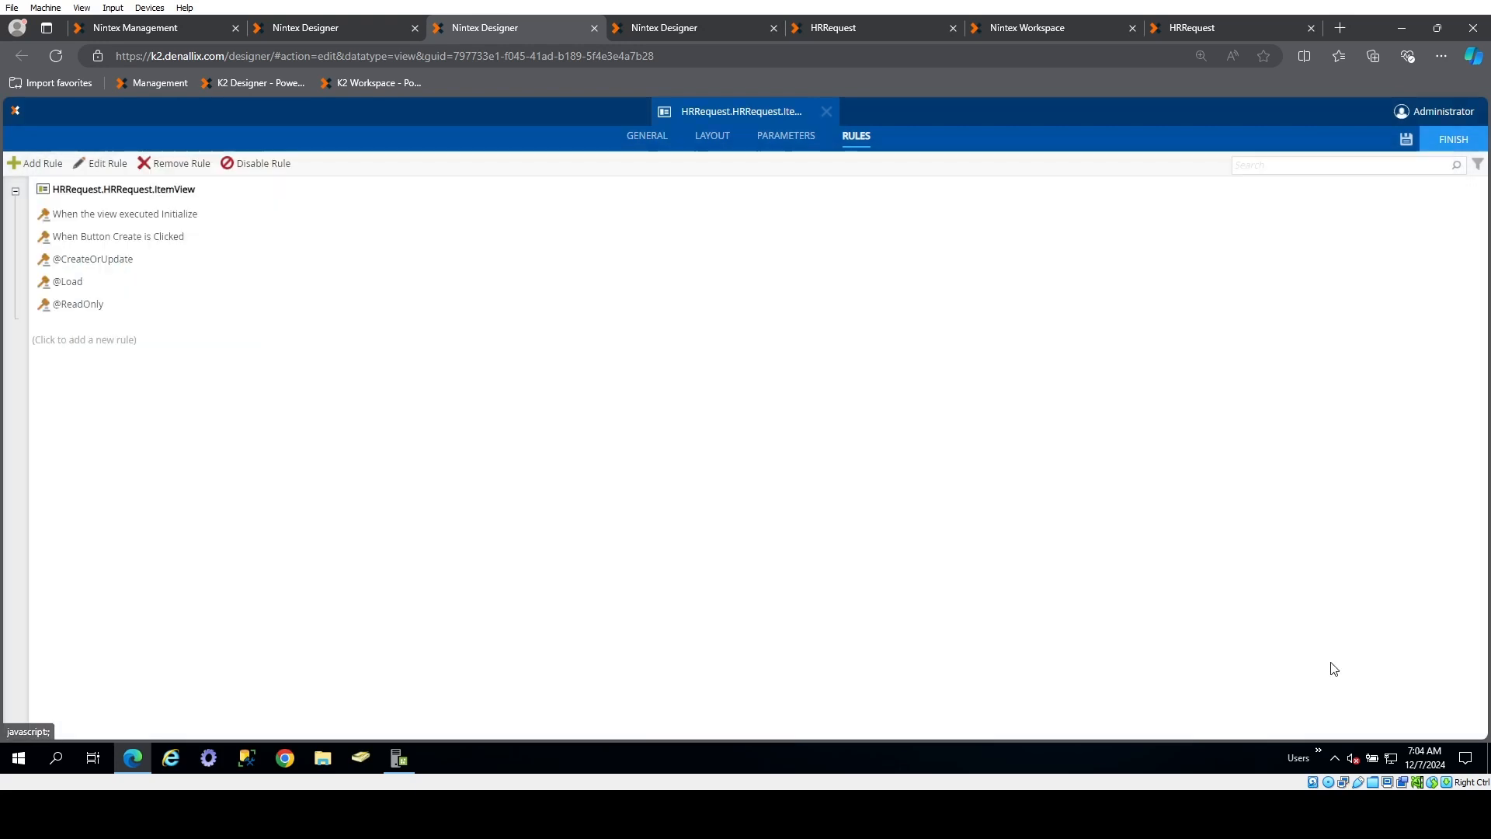
Return to the item view's layout and save the view
left_click(711, 144)
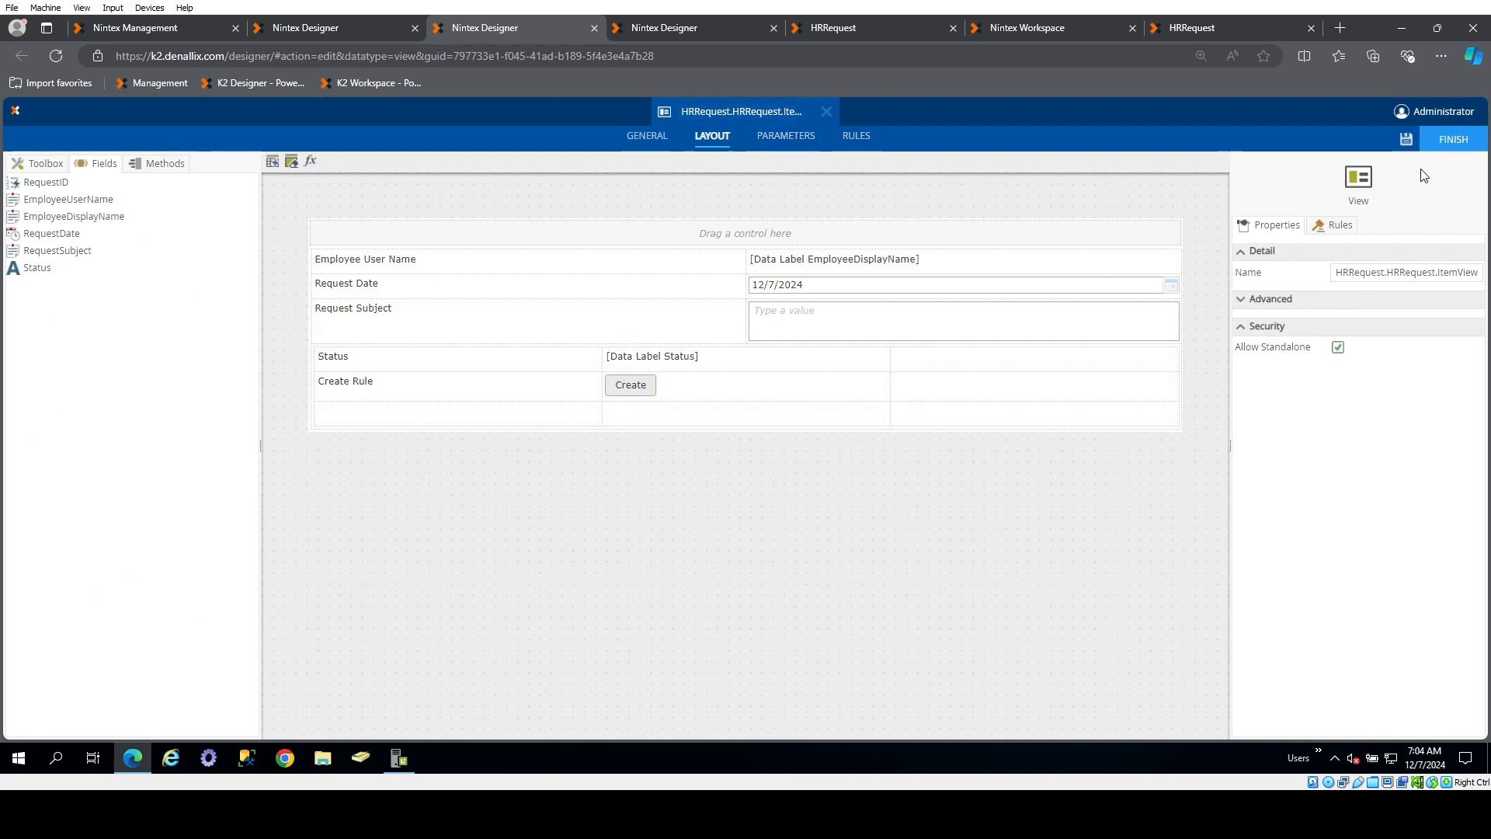
left_click(1406, 140)
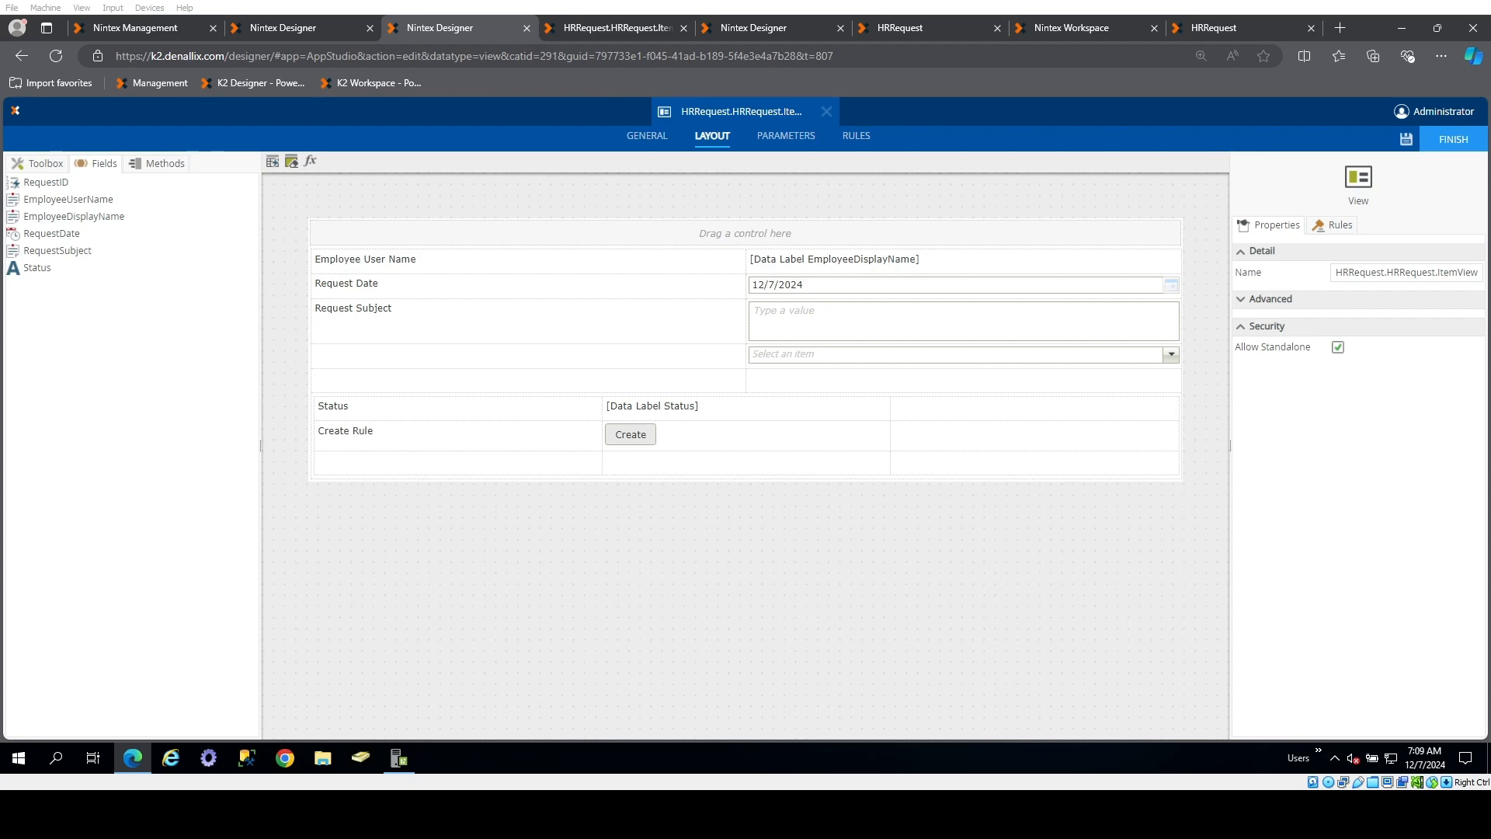
Reload the running item view for RequestID 3 and browse the entries of its drop-down list
left_click(573, 27)
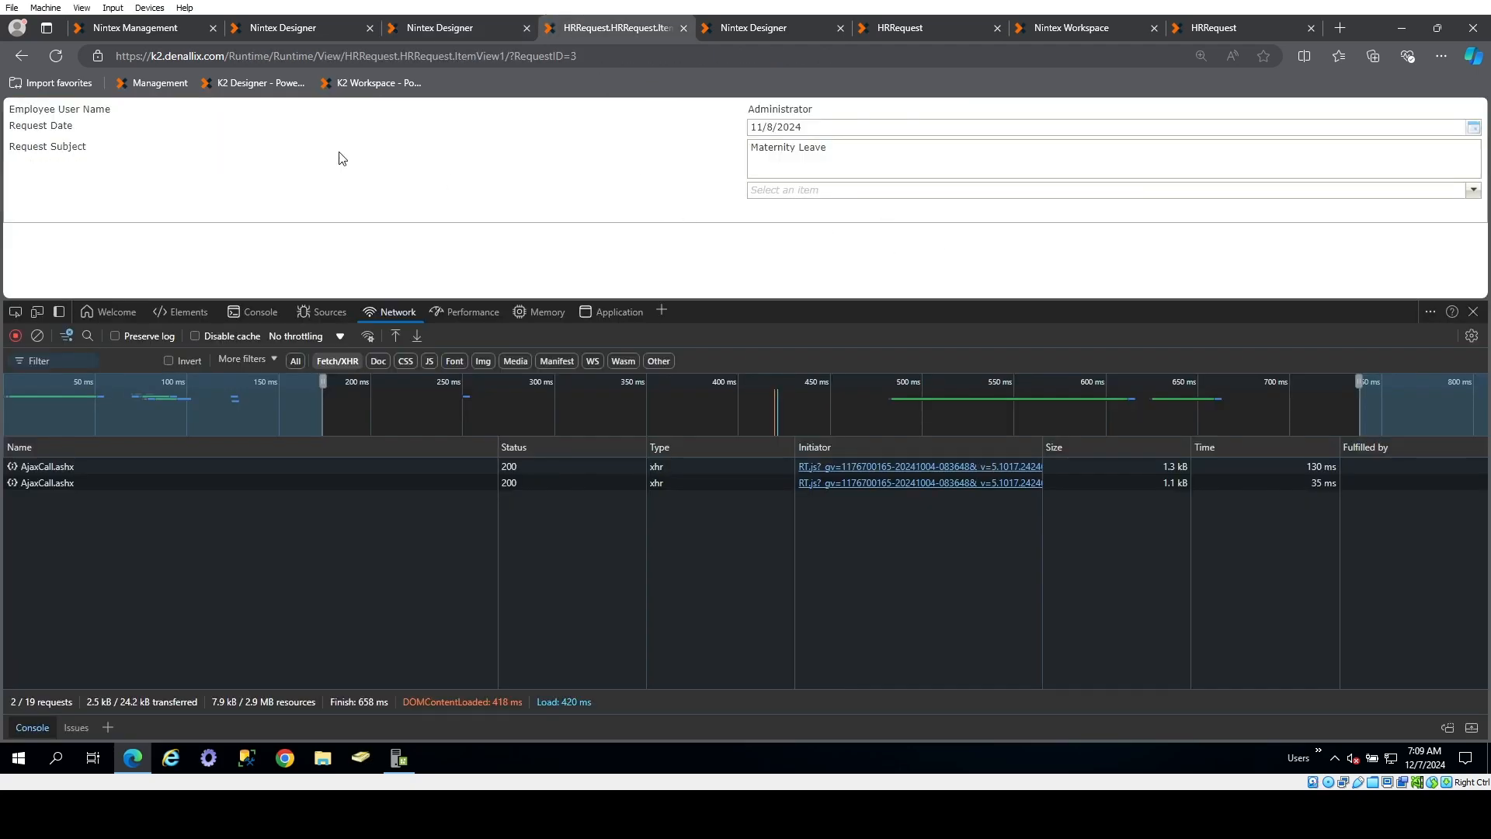
left_click(62, 54)
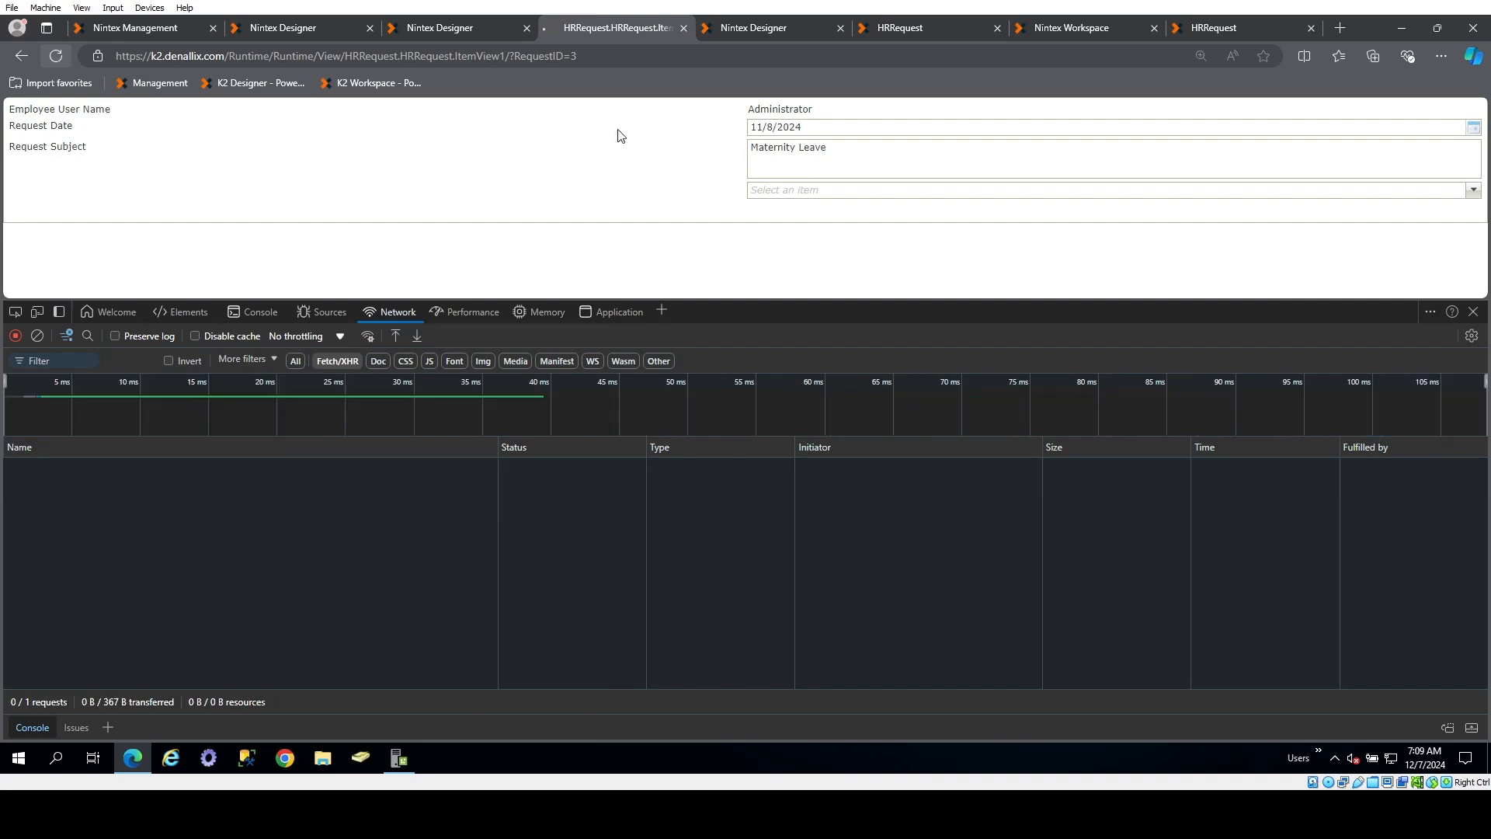
left_click(952, 192)
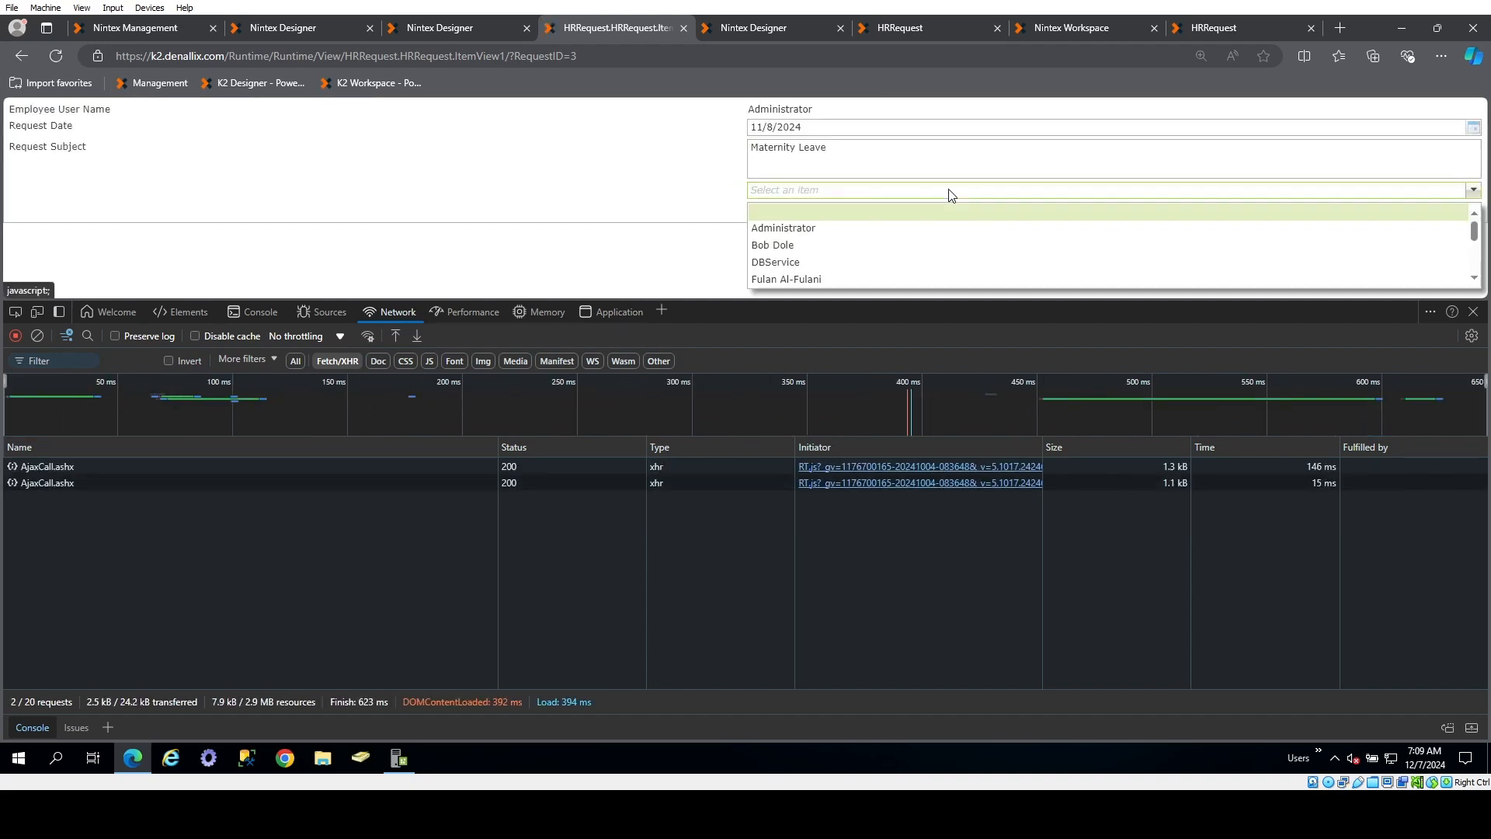
scroll(903, 260, "down", 3)
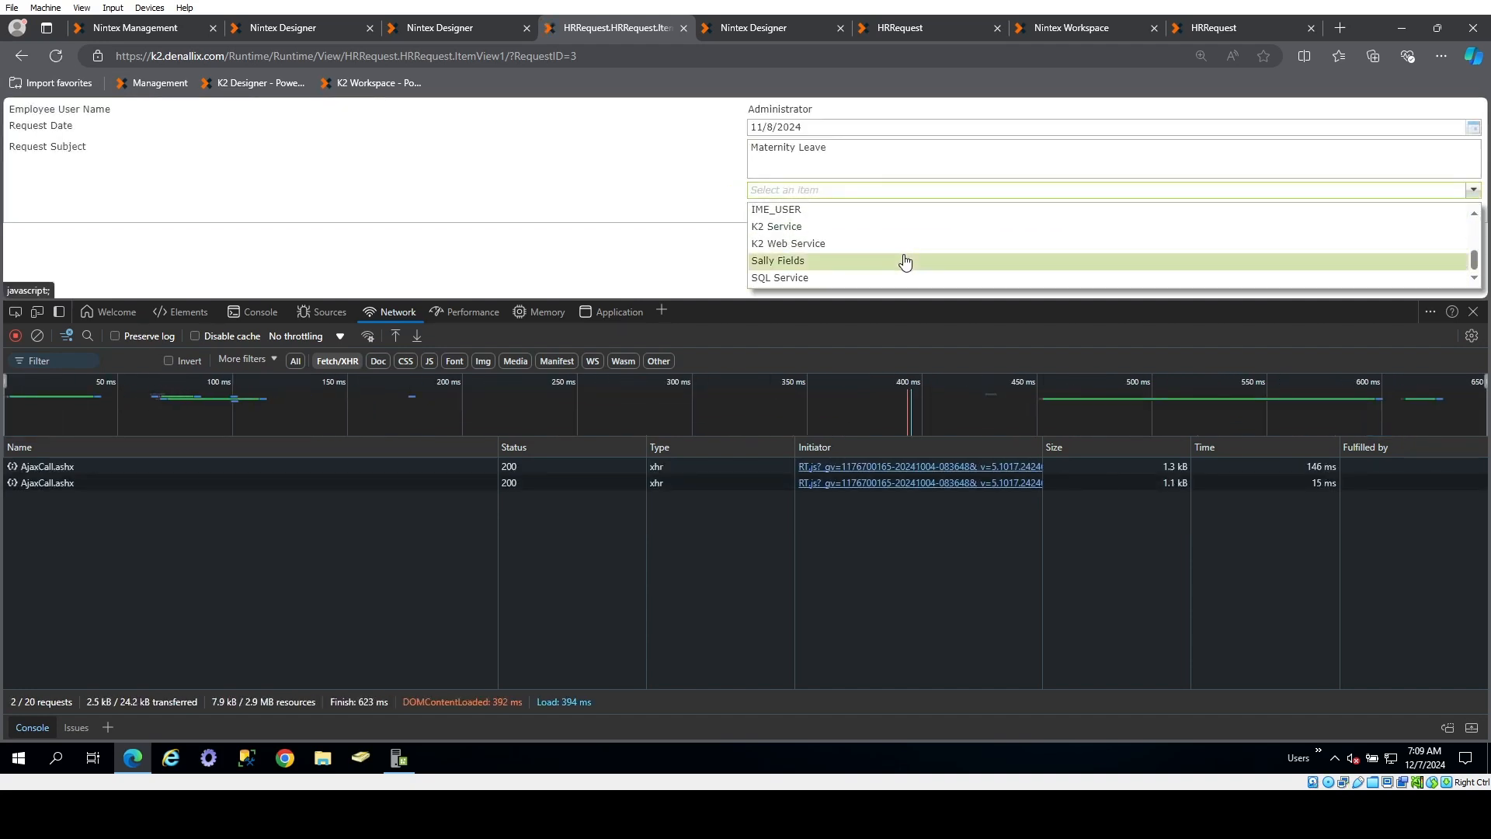
scroll(898, 259, "up", 3)
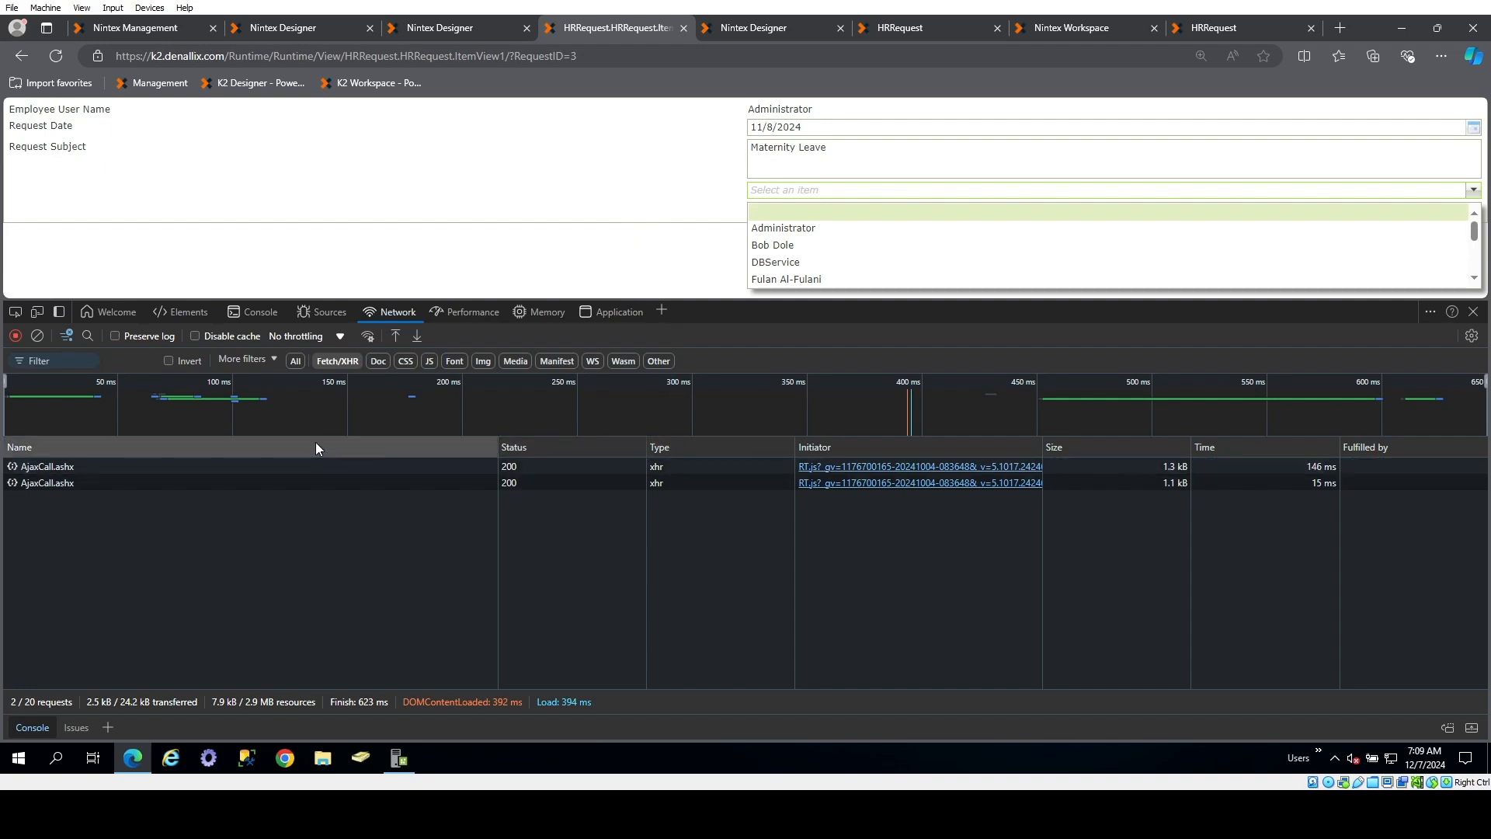
Inspect the headers of both AjaxCall.ashx requests in the network log, then close the drop-down list
left_click(315, 464)
left_click(319, 469)
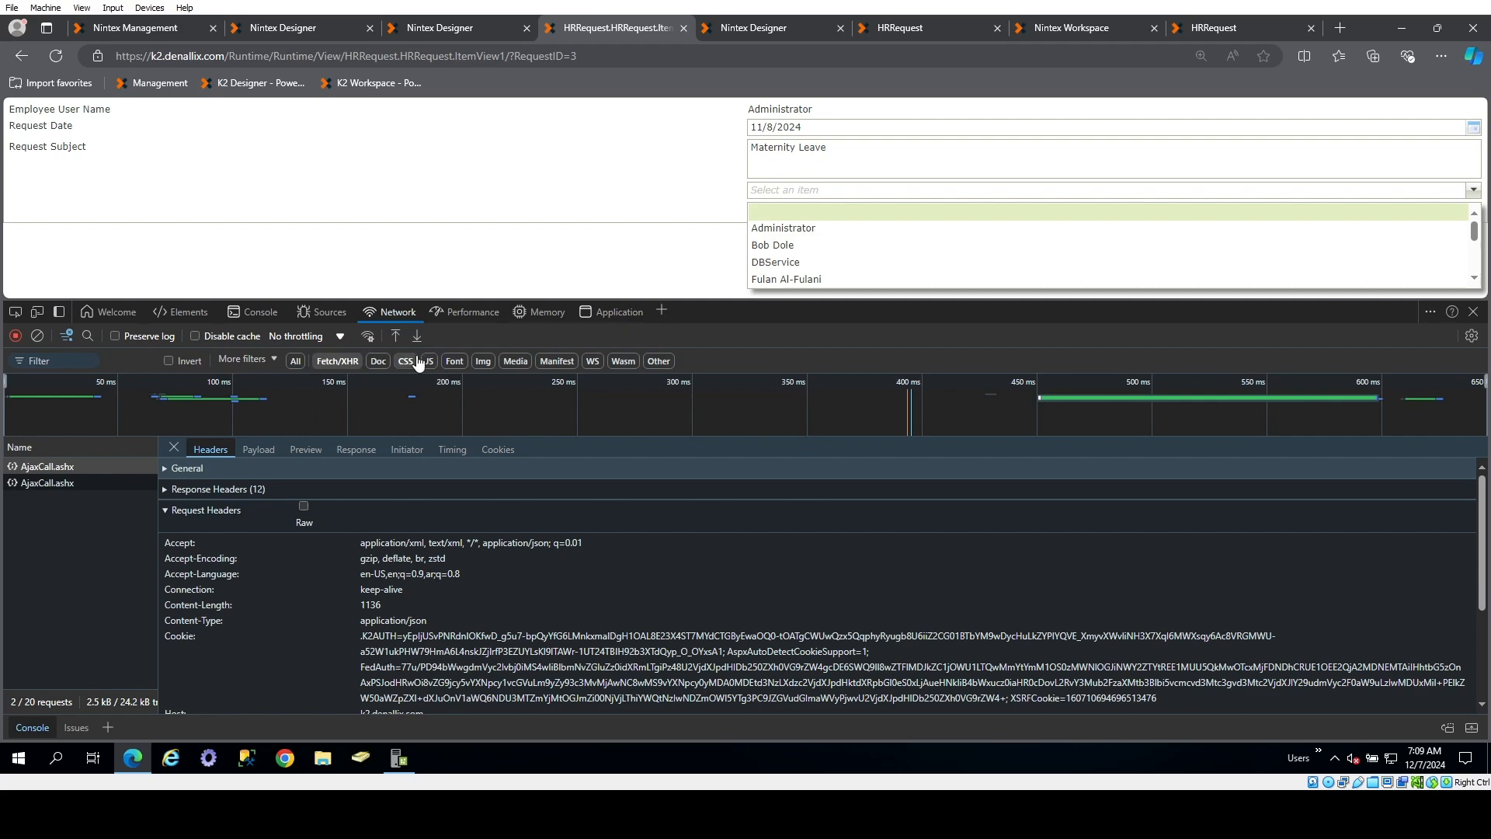
left_click(86, 482)
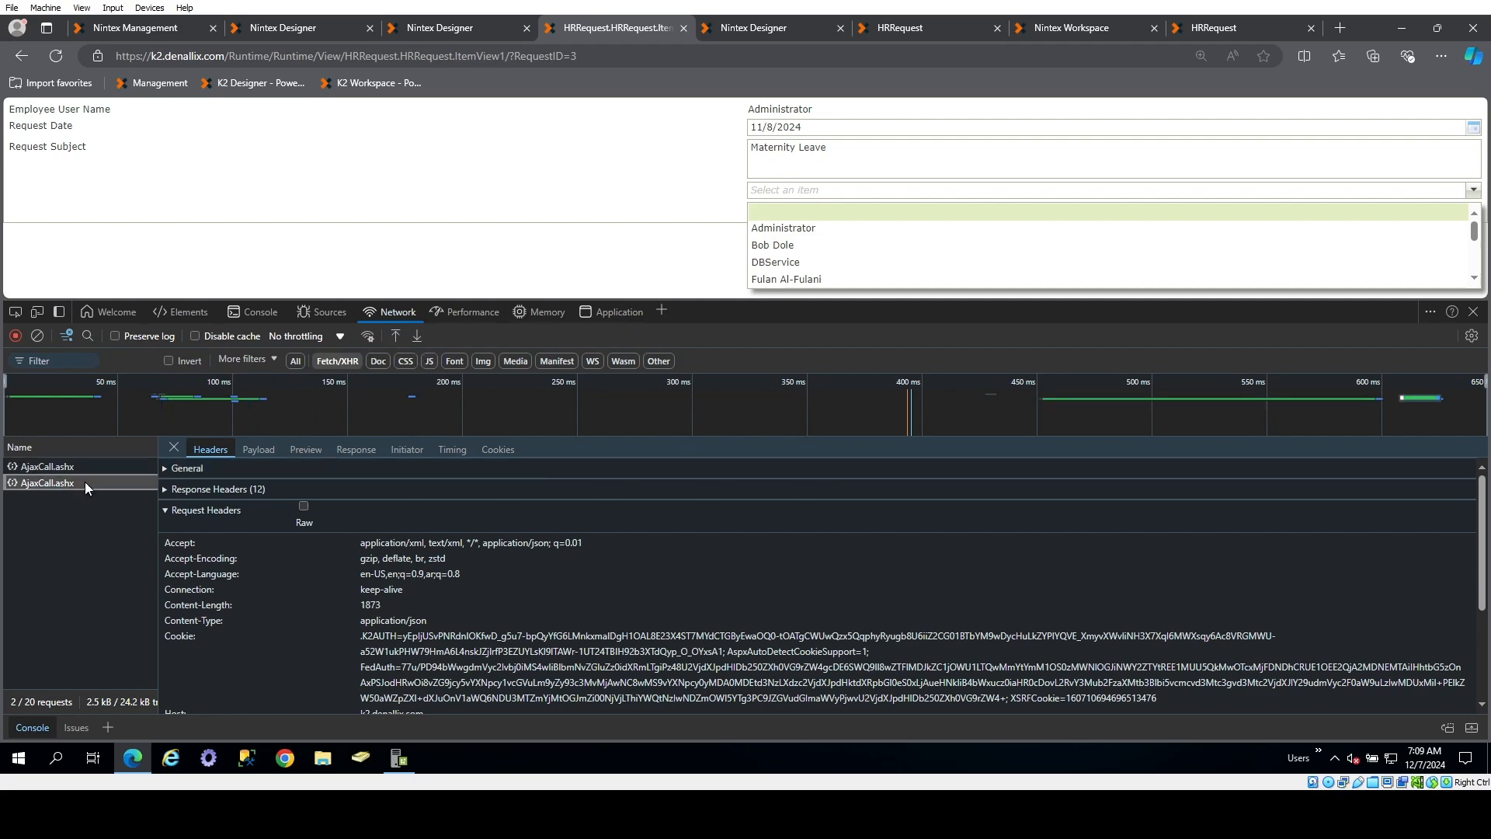
left_click(77, 468)
left_click(482, 231)
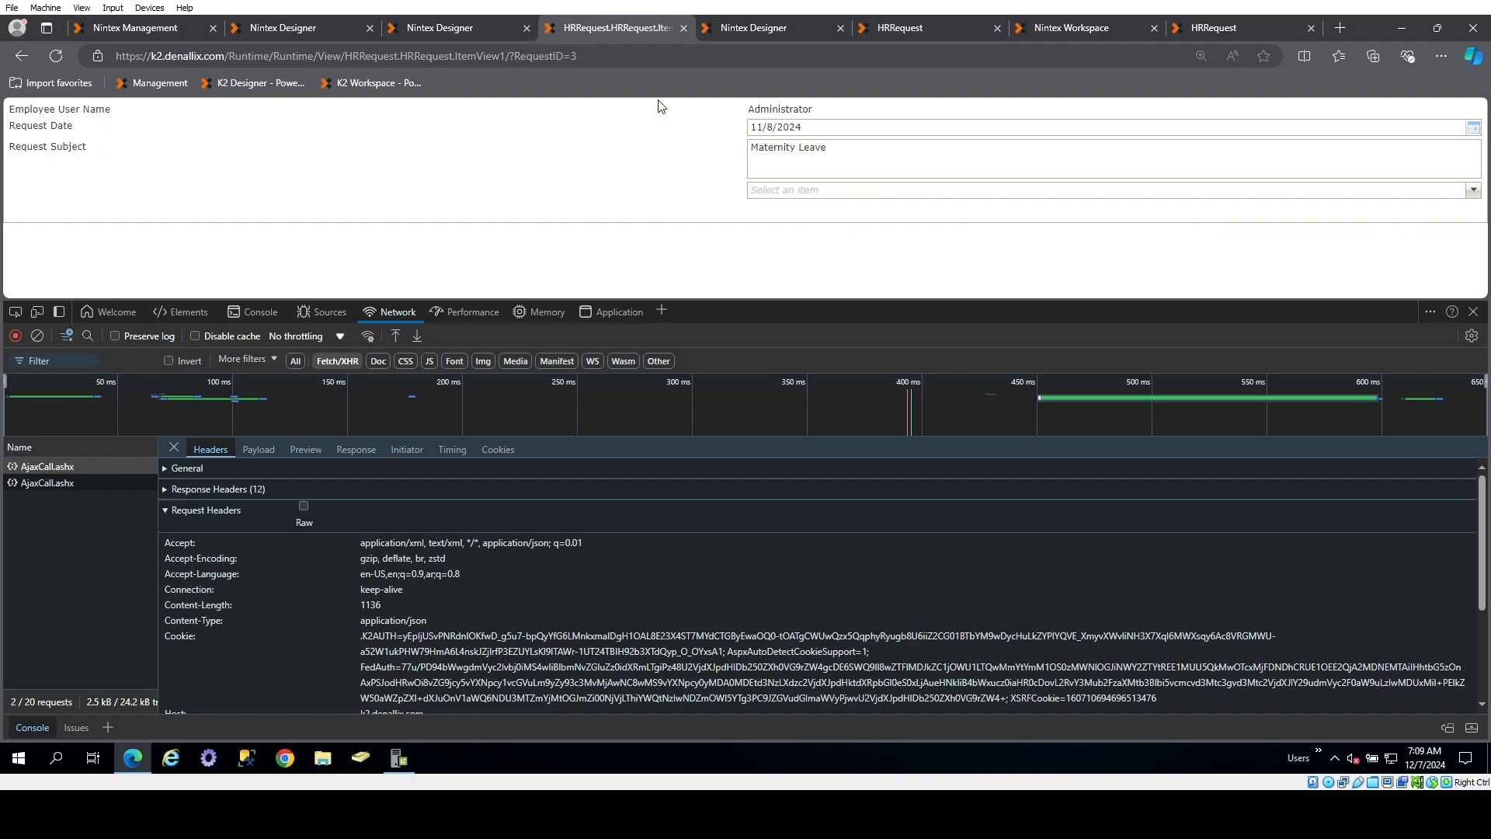
Set the drop-down list's populate action in the item view's Initialize rule to run asynchronously, and accept the rule
left_click(469, 31)
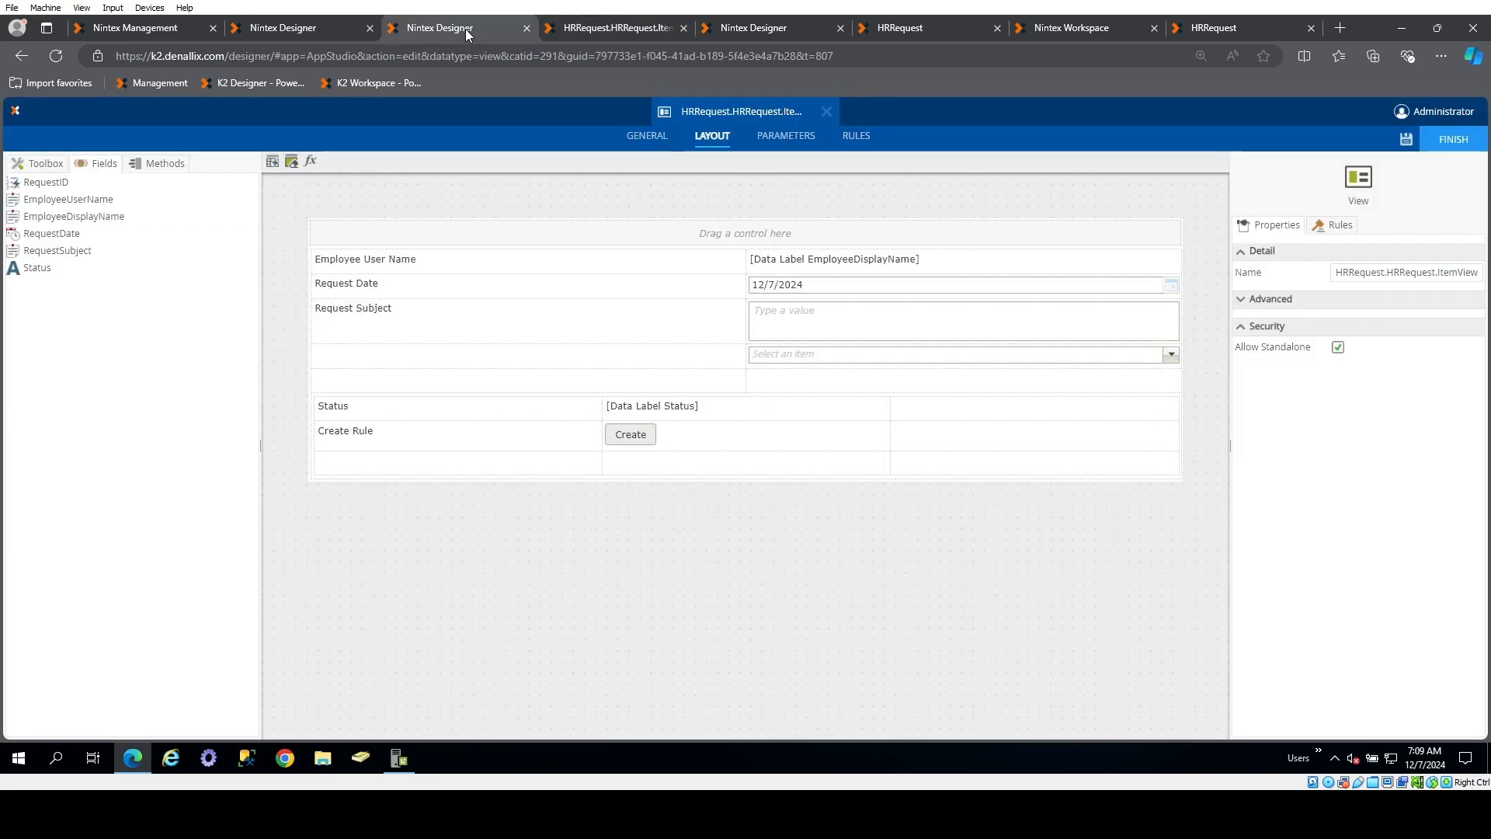
left_click(855, 139)
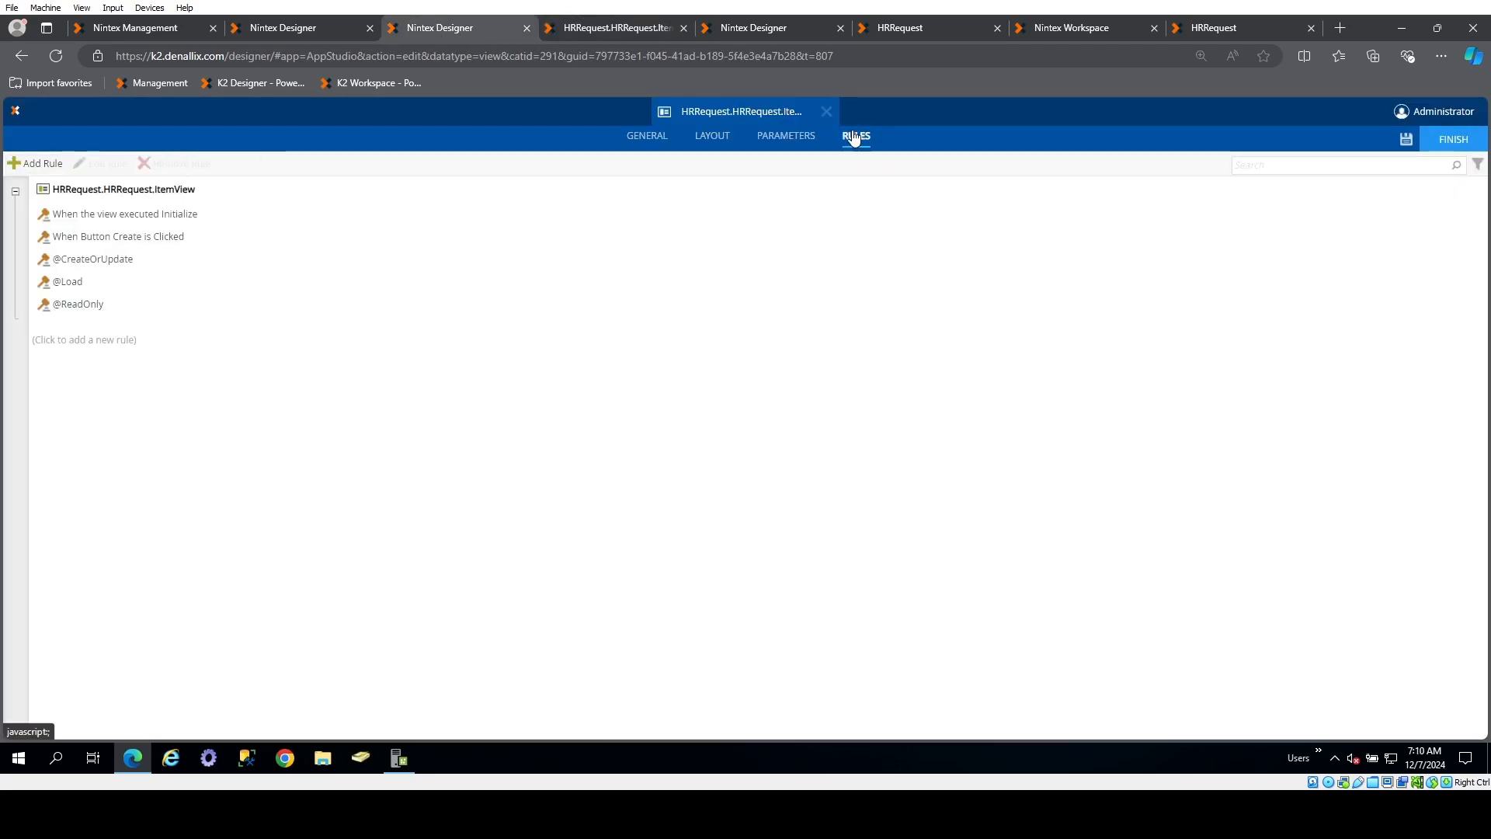
double_click(184, 214)
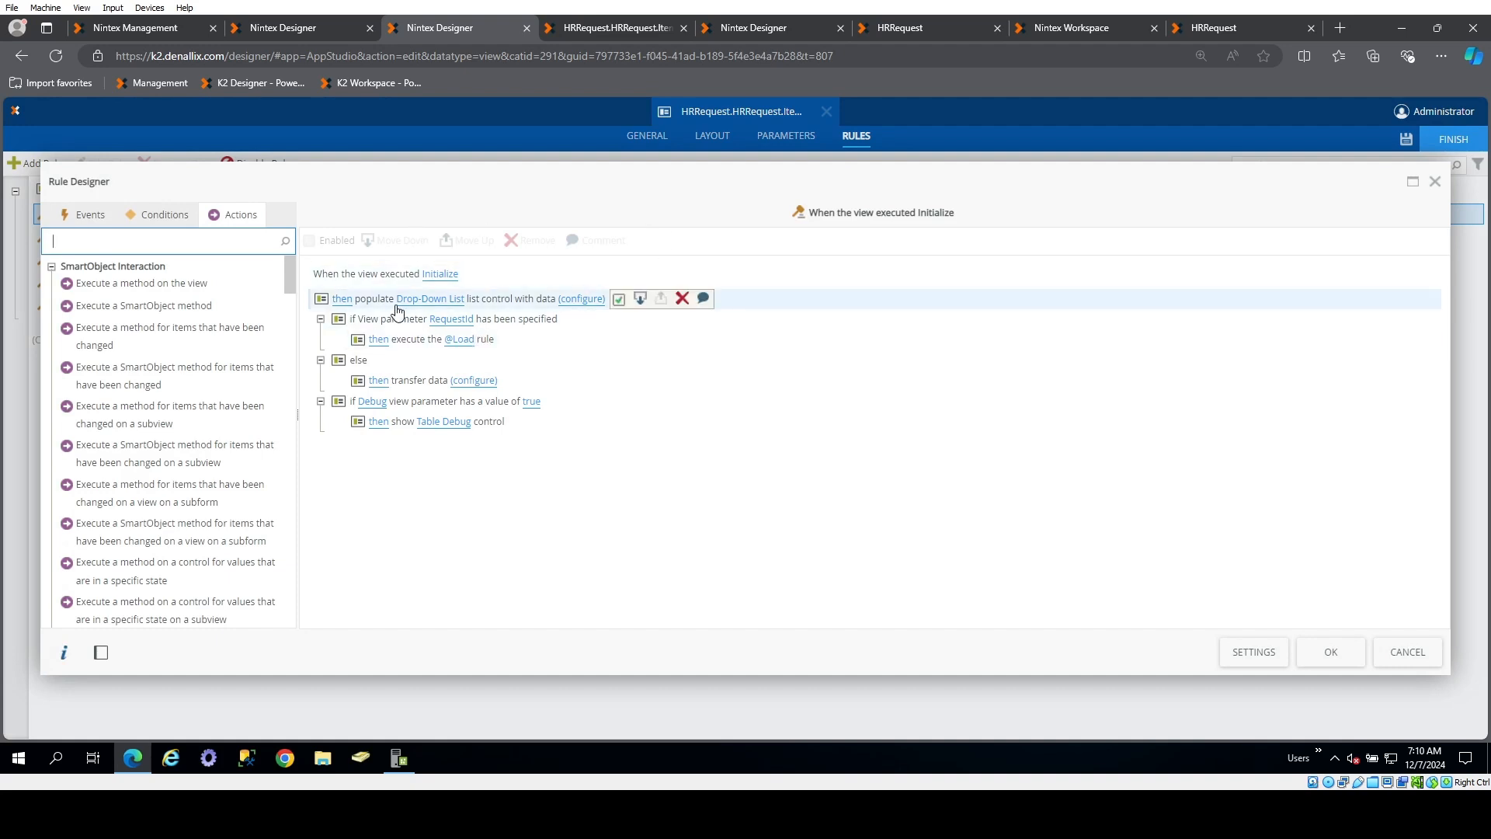
left_click(344, 301)
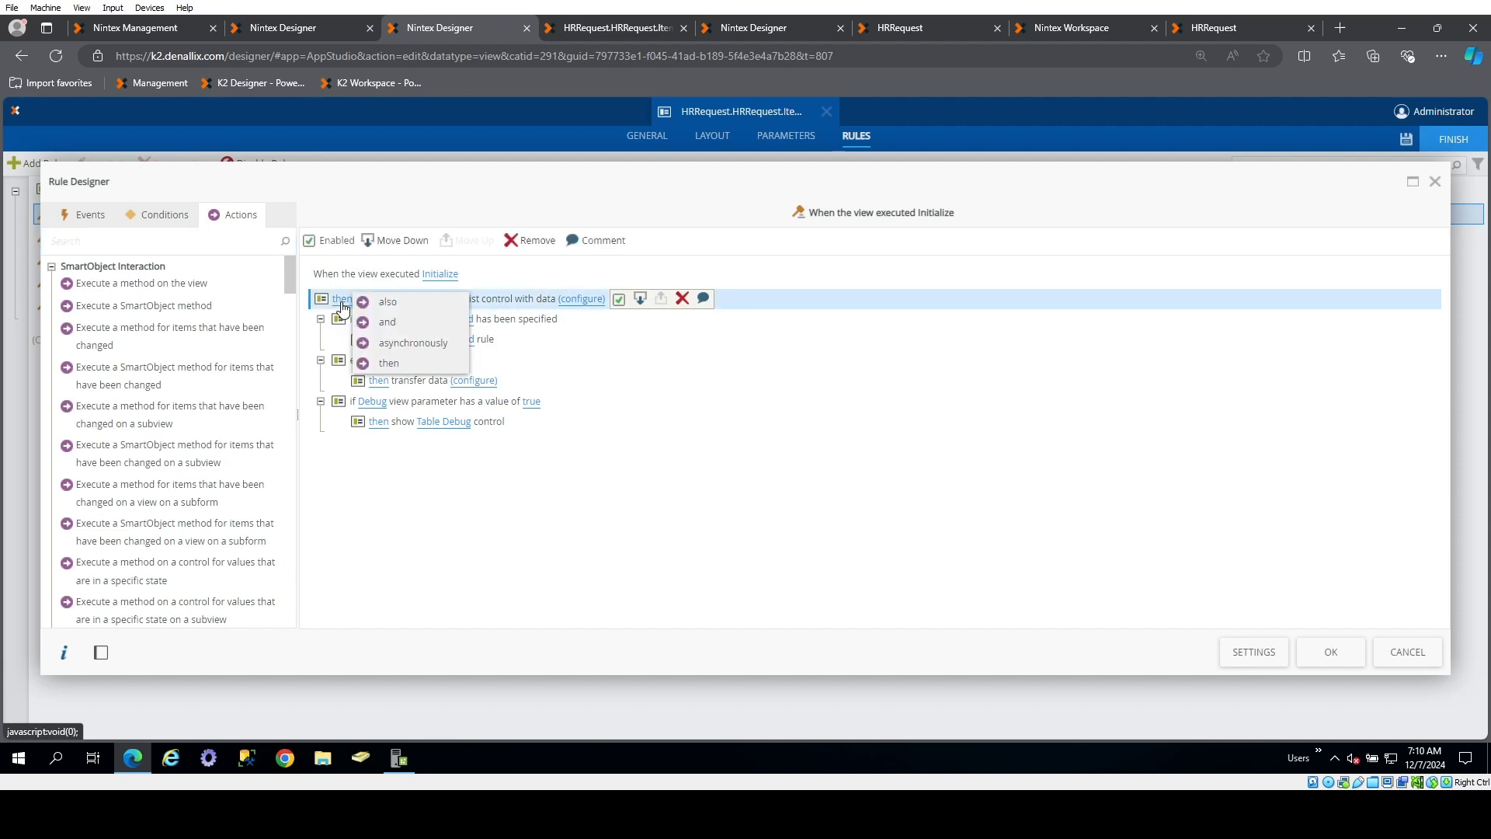
left_click(438, 347)
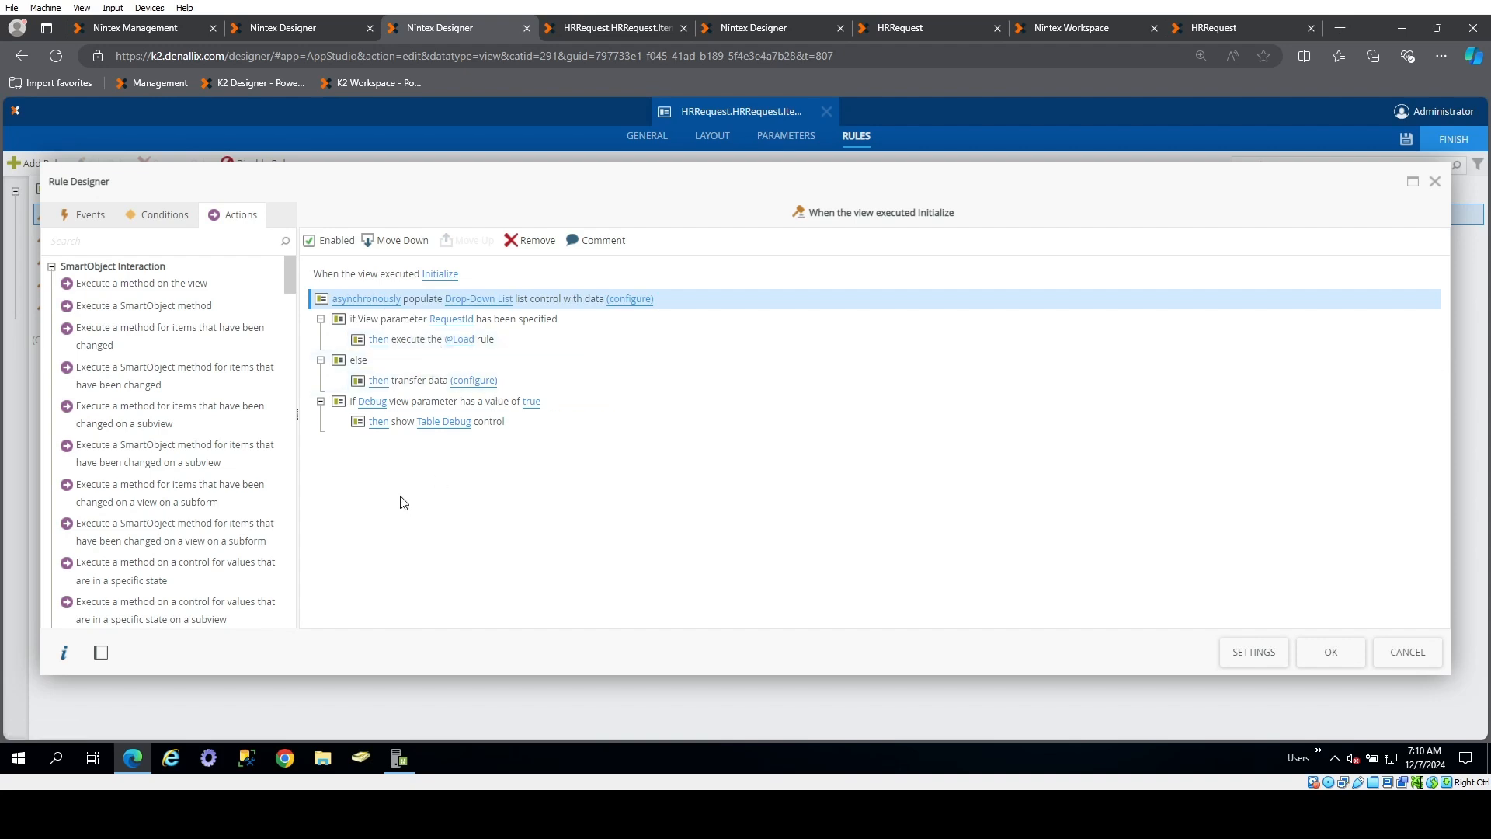
mouse_move(404, 295)
left_click(1328, 652)
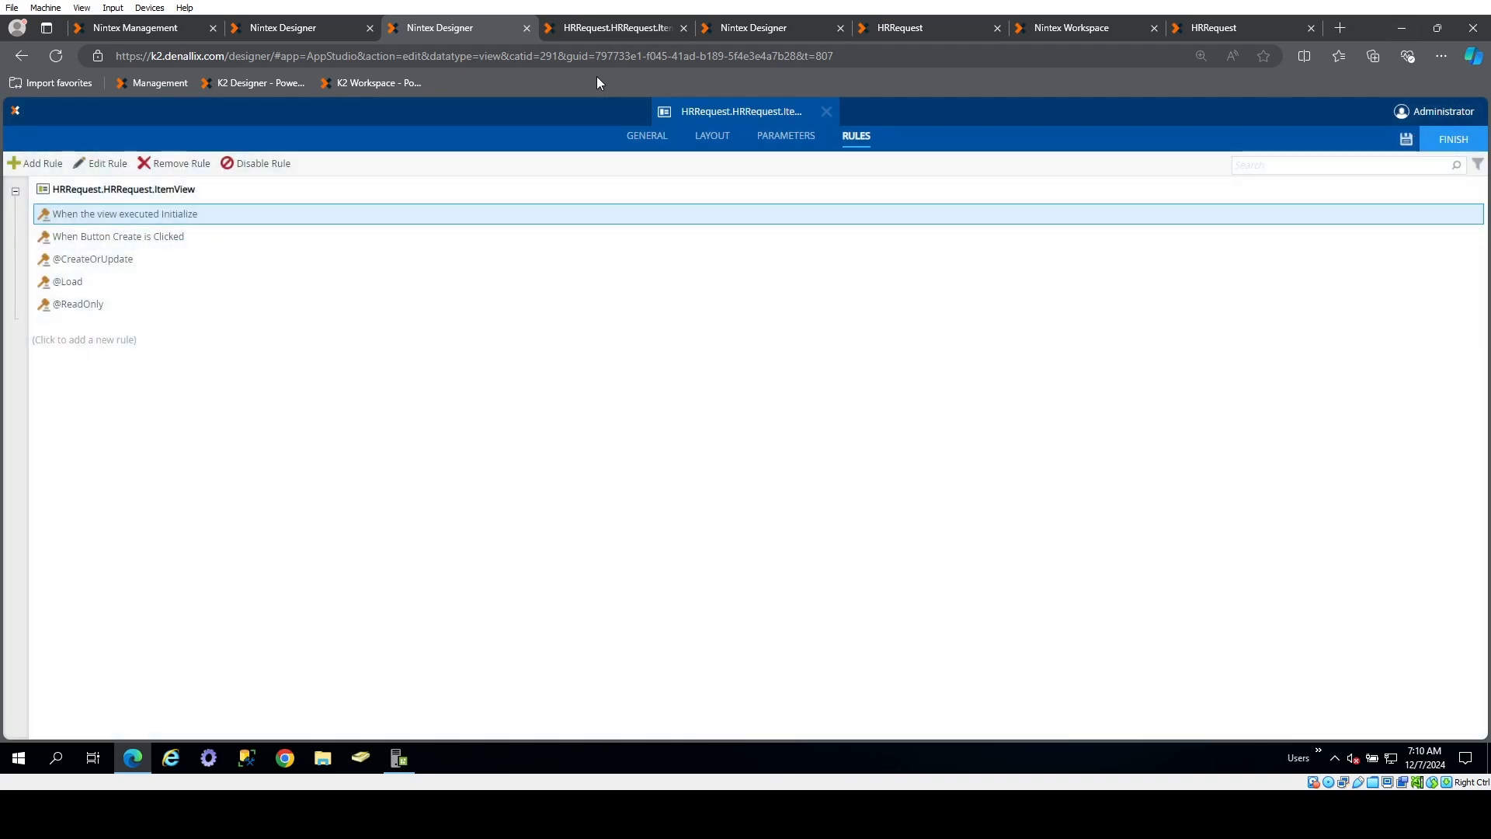
Widen the request list in the running item view's network log and reload the view repeatedly to compare its load times
left_click(598, 29)
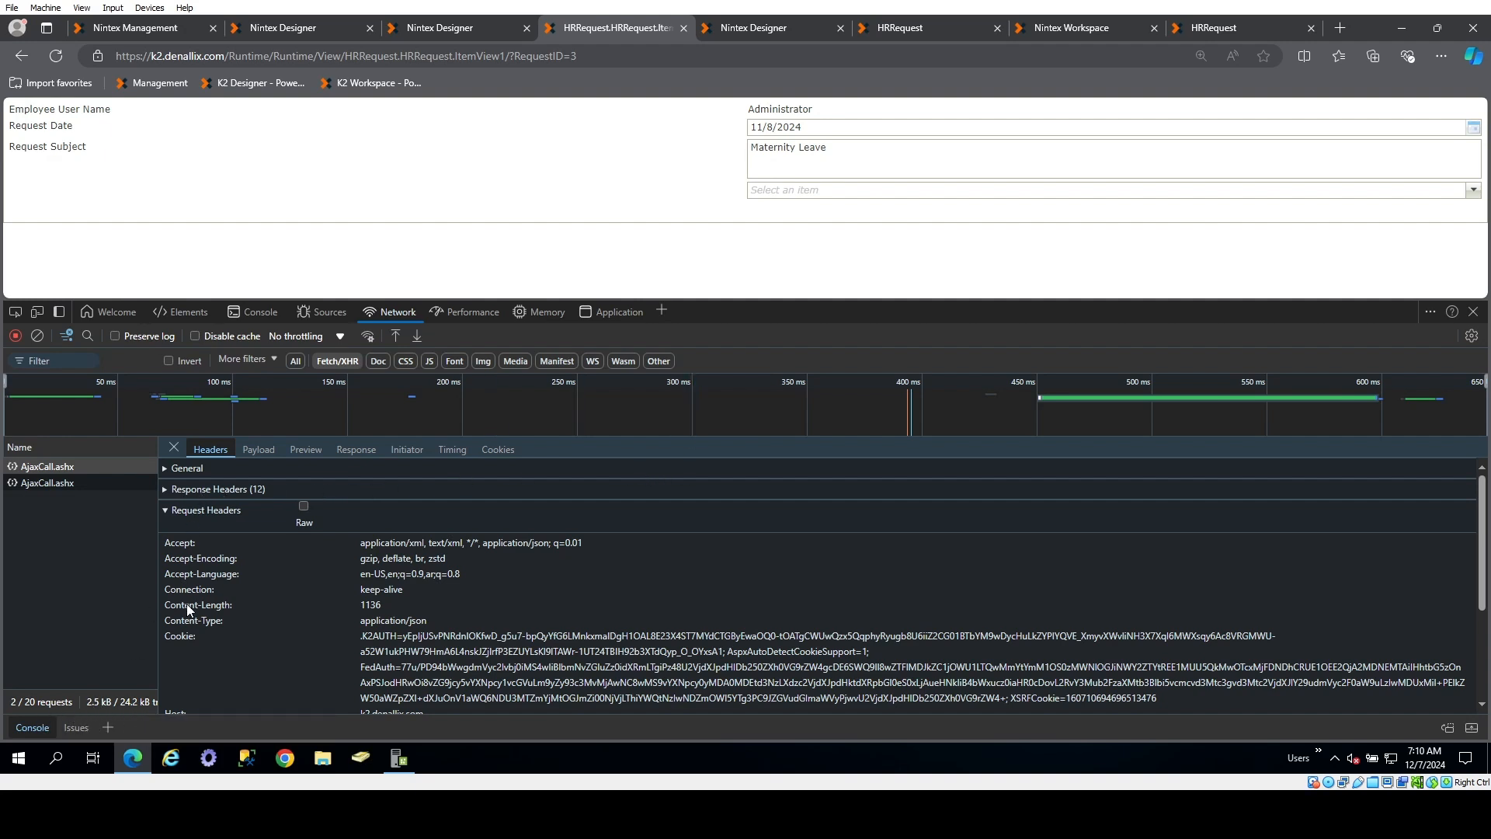
left_click_drag(159, 612, 552, 603)
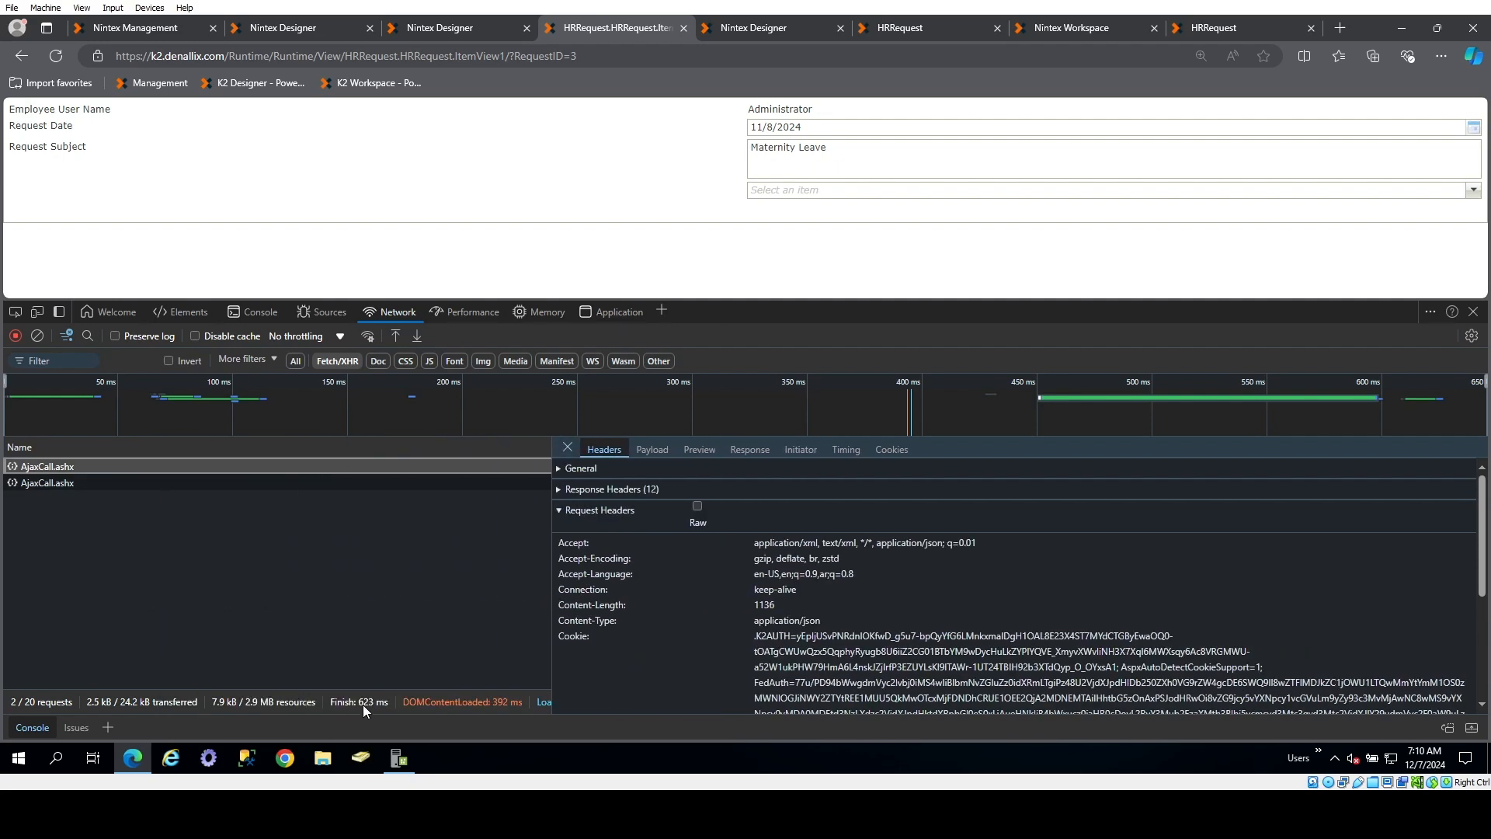
left_click(56, 57)
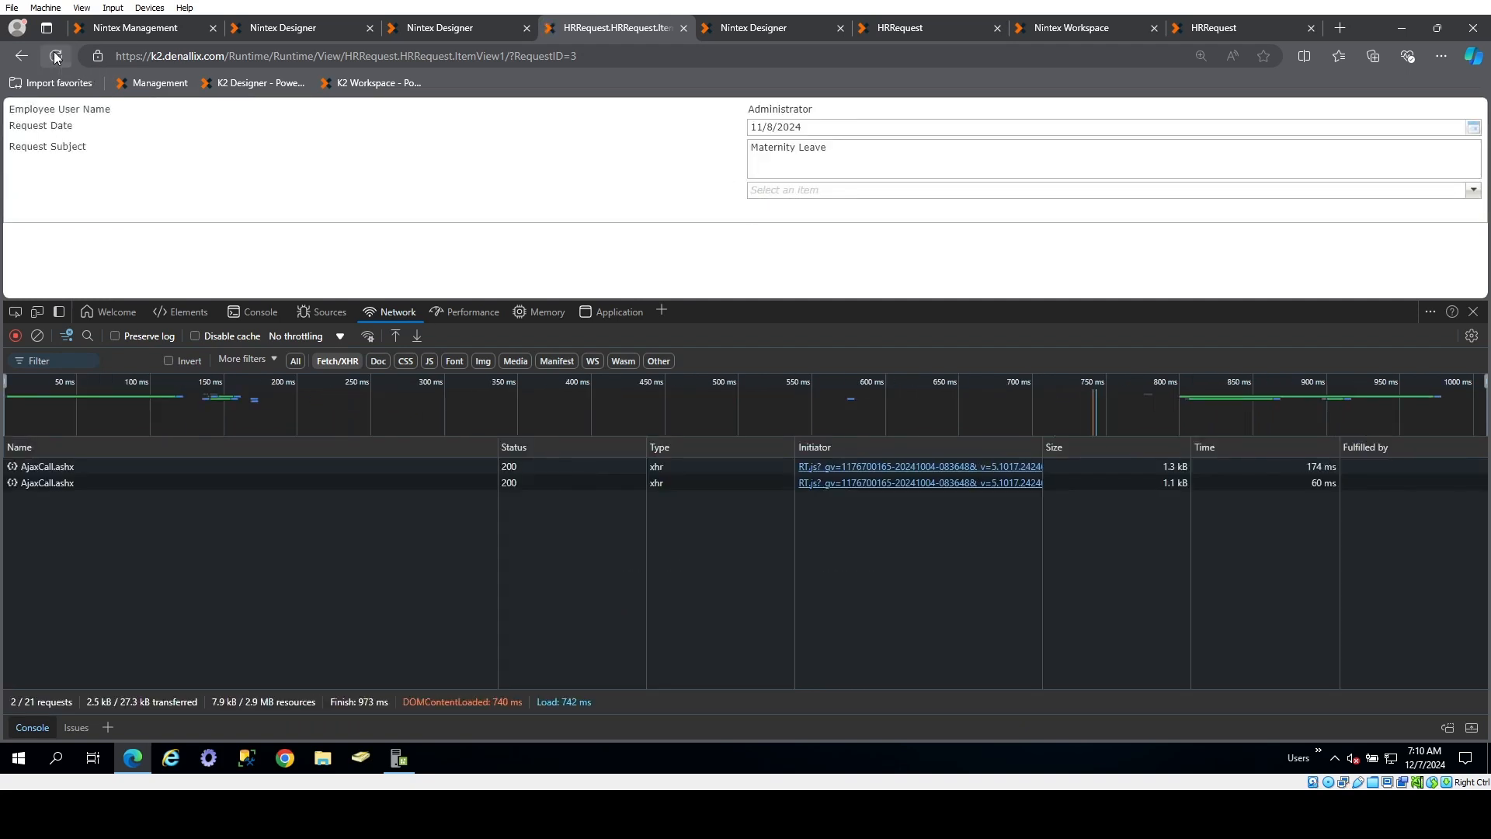
left_click(56, 57)
left_click(56, 57)
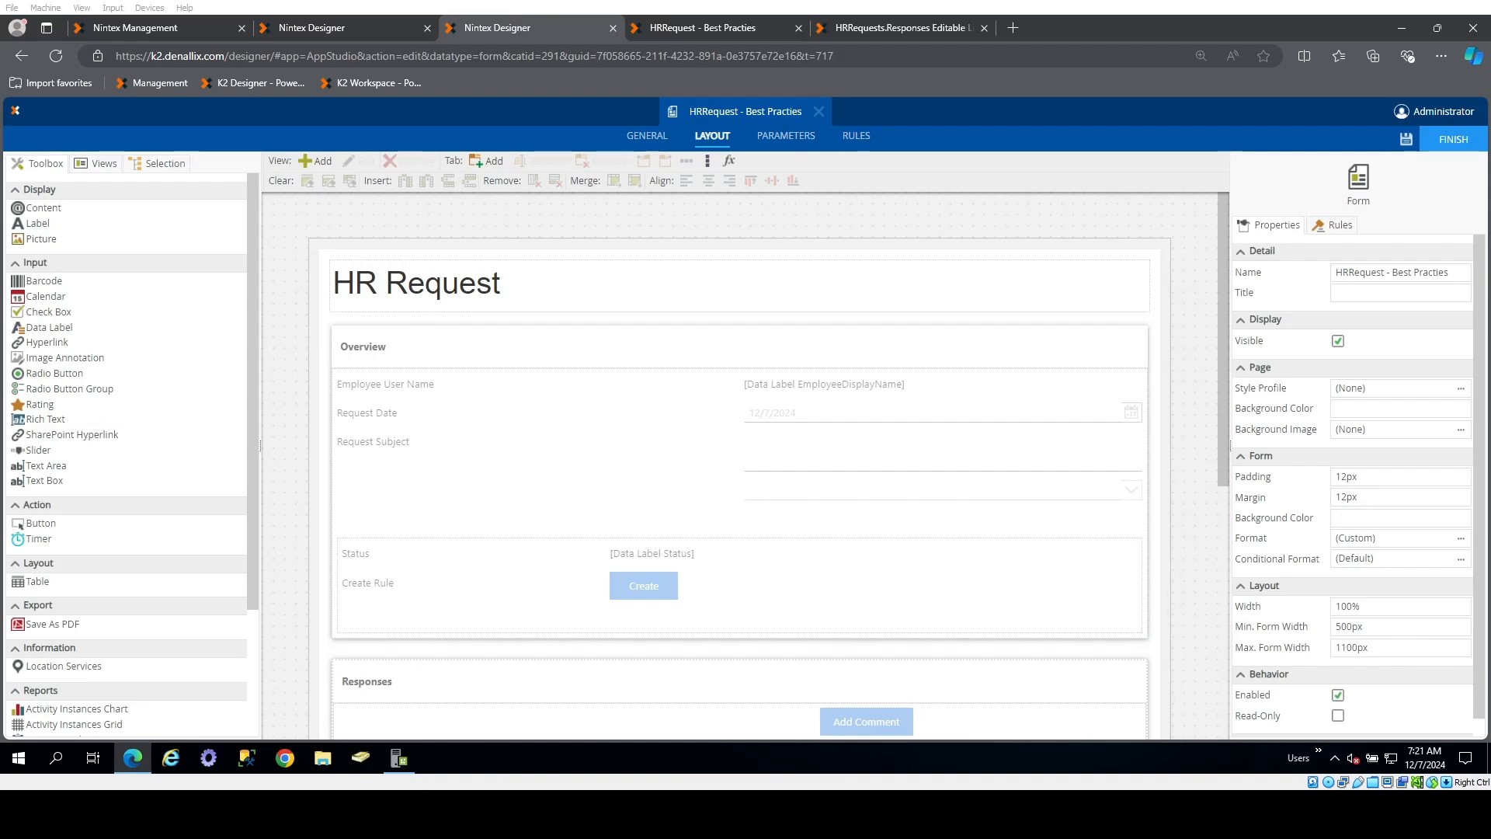
Review the object names in the HR Requests category and the names of both data labels in the form's Task Name row
left_click(311, 30)
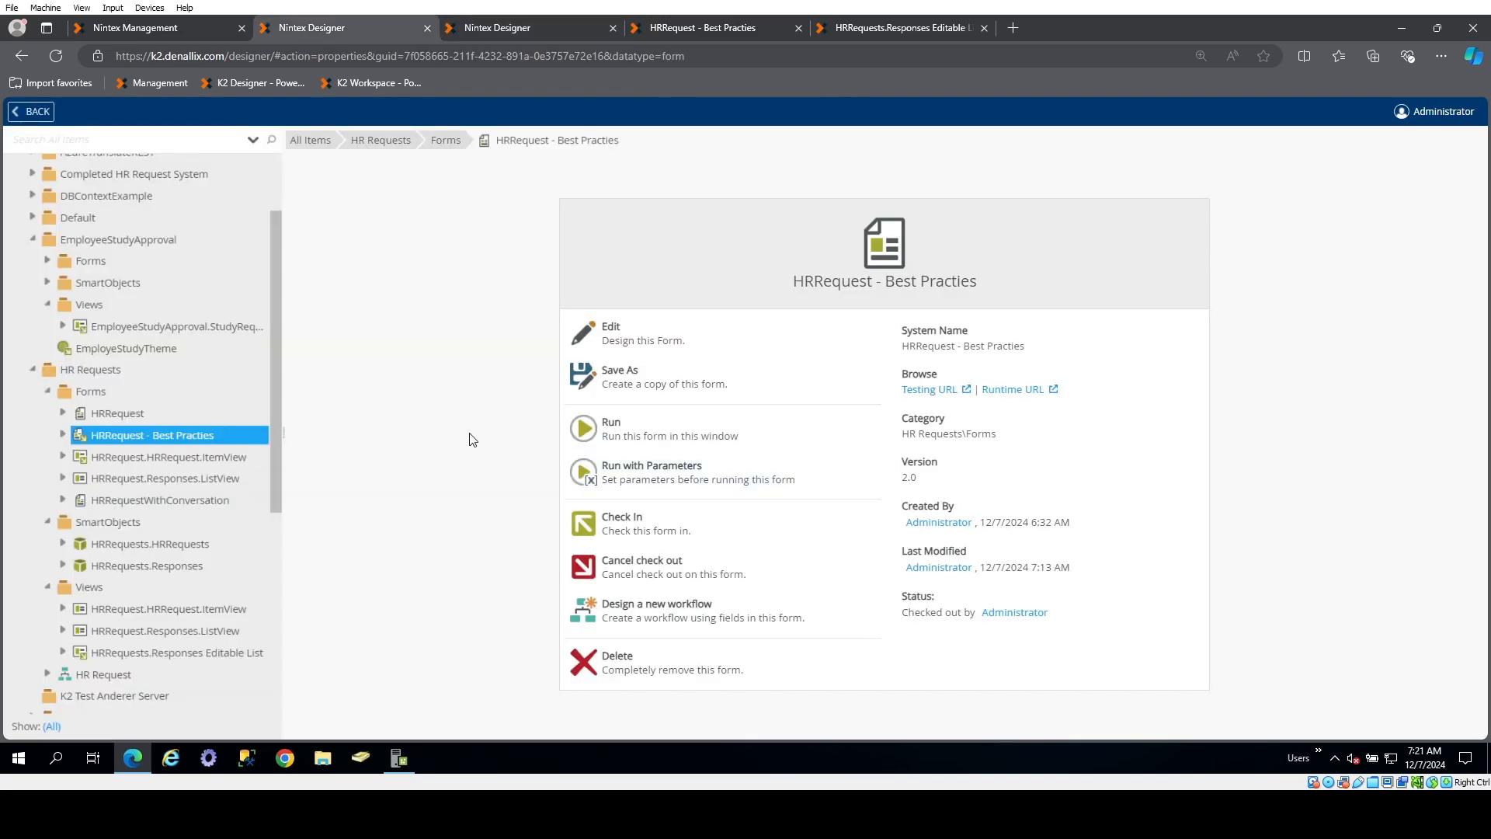
left_click_drag(273, 379, 284, 430)
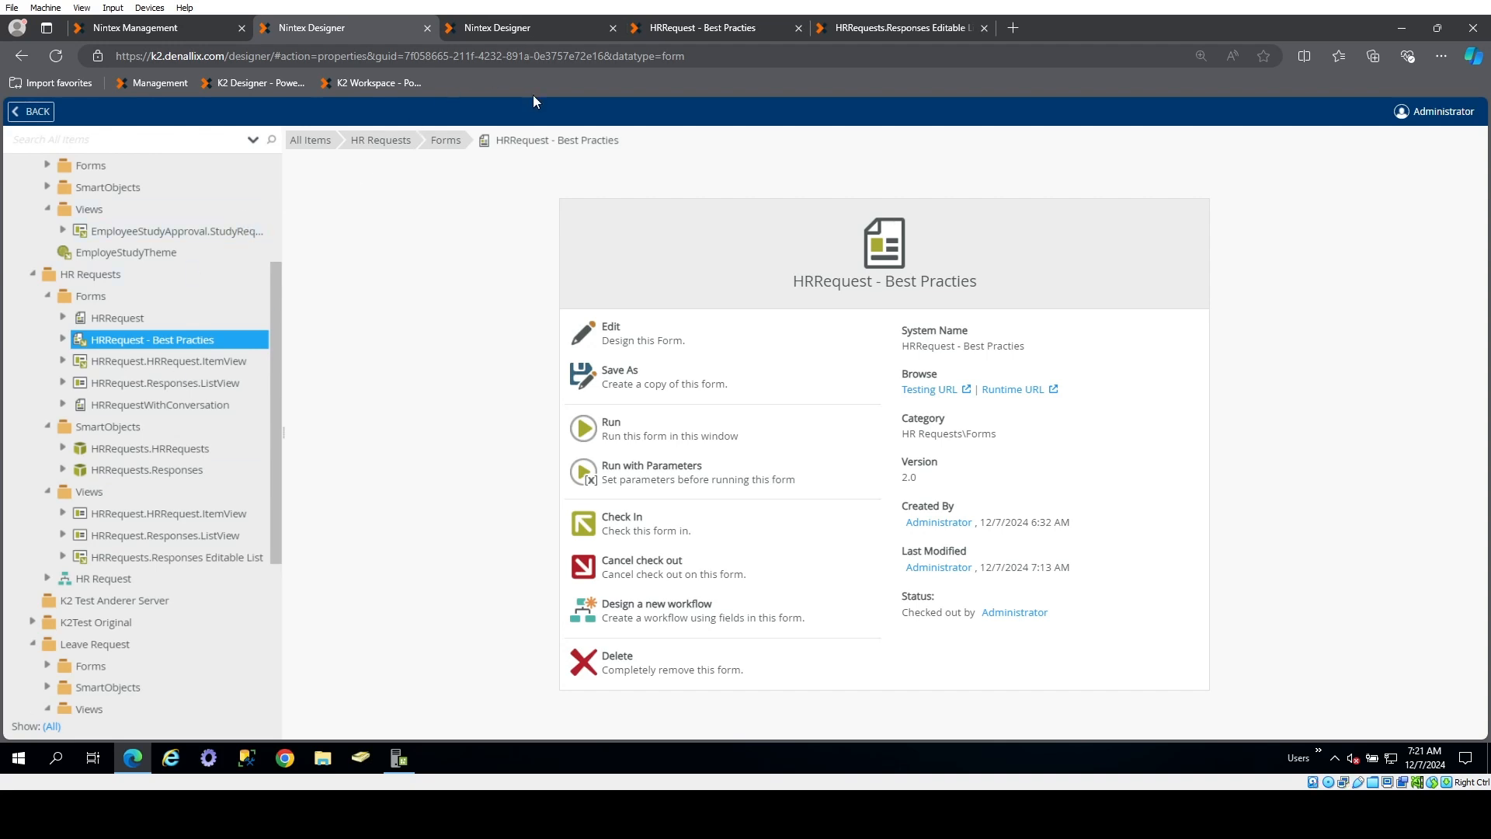
left_click(513, 29)
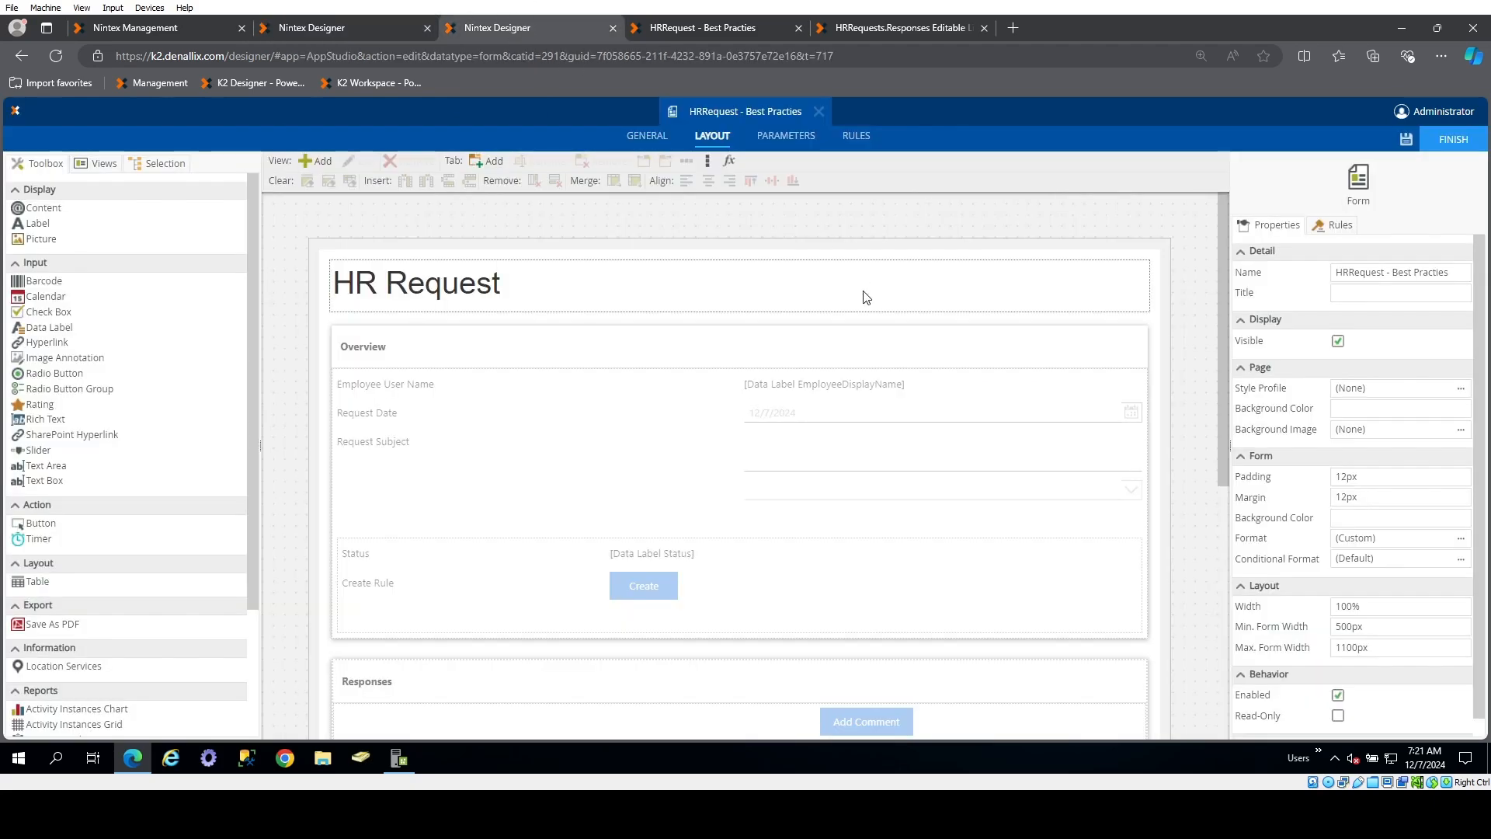
scroll(790, 311, "down", 4)
scroll(790, 311, "down", 2)
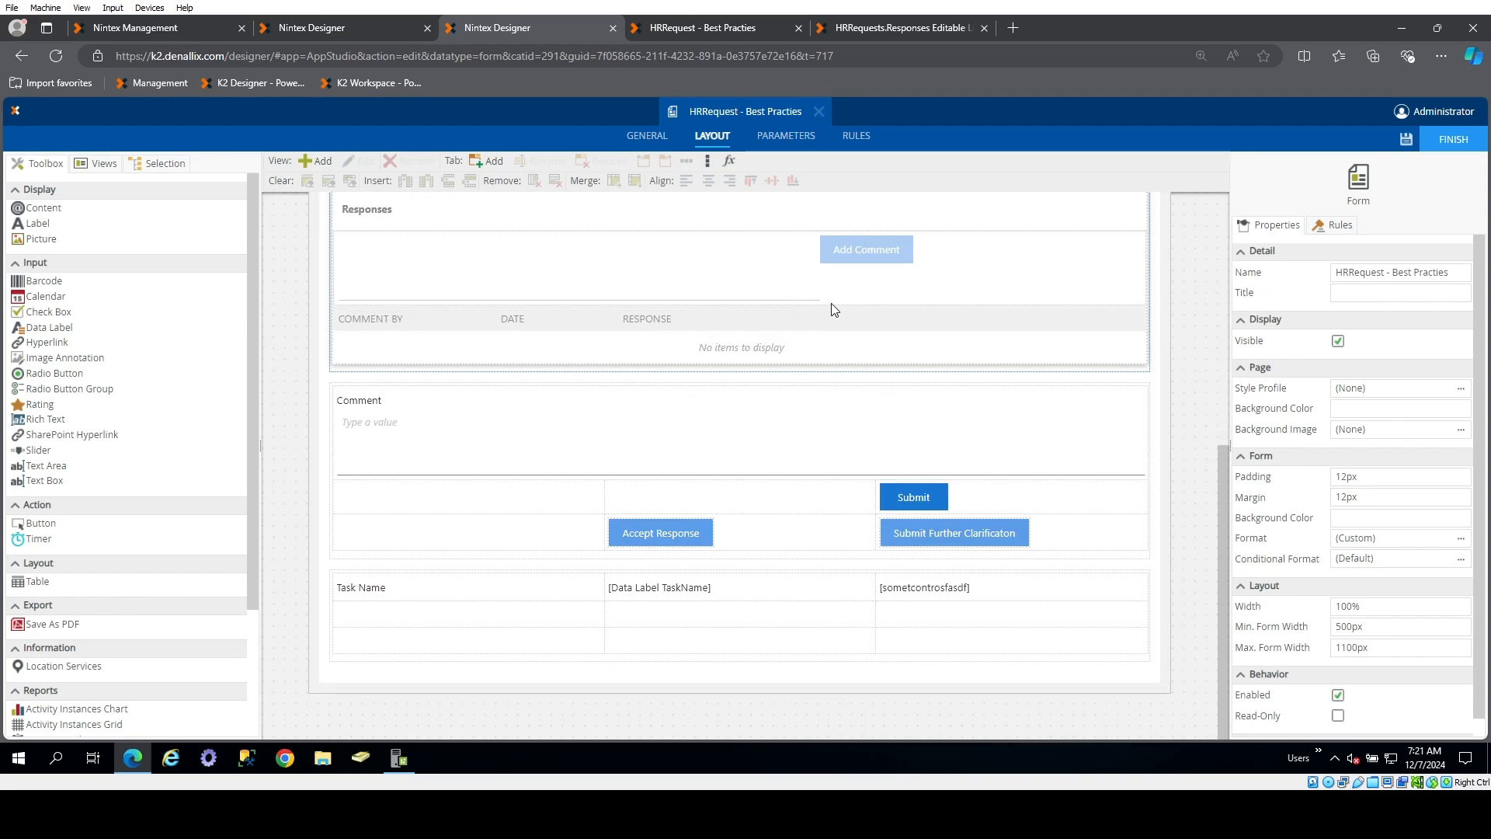
left_click(948, 588)
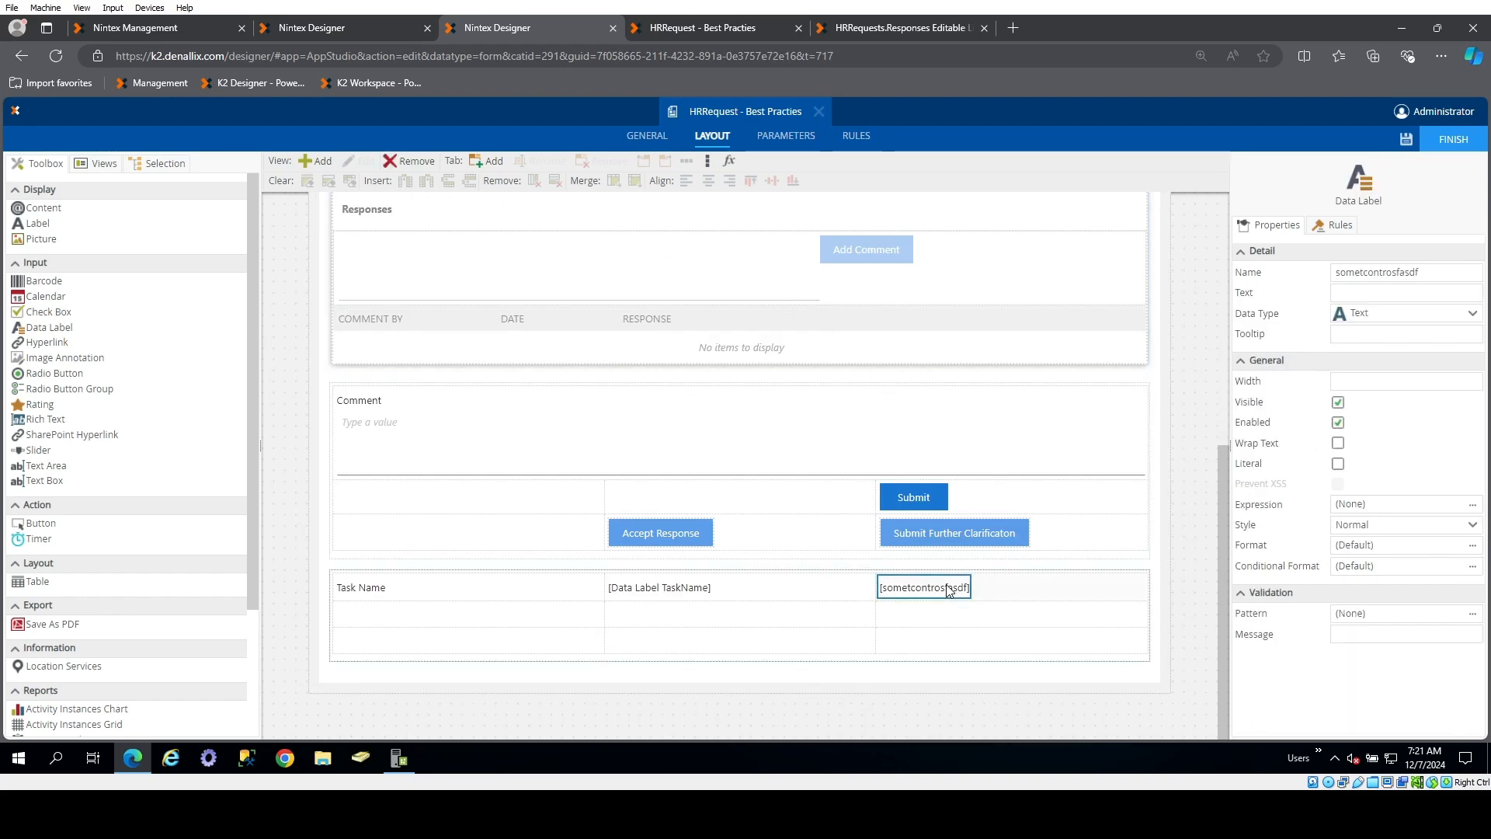
left_click(675, 592)
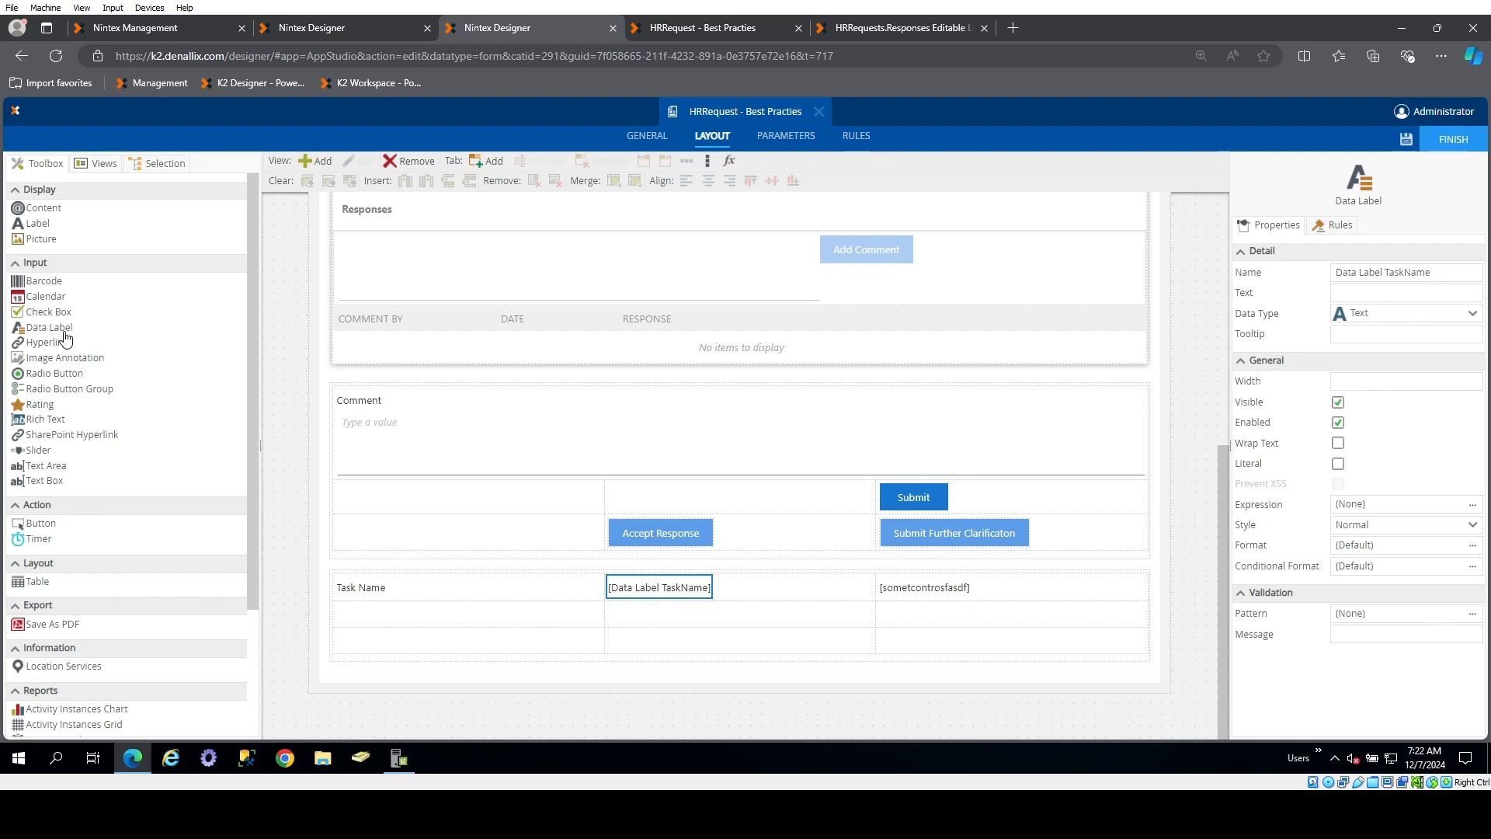
Add a data label beneath the TaskName label on the HRRequest - Best Practies form and name it Data Label NiceControls
left_click_drag(51, 327, 667, 677)
left_click(1426, 273)
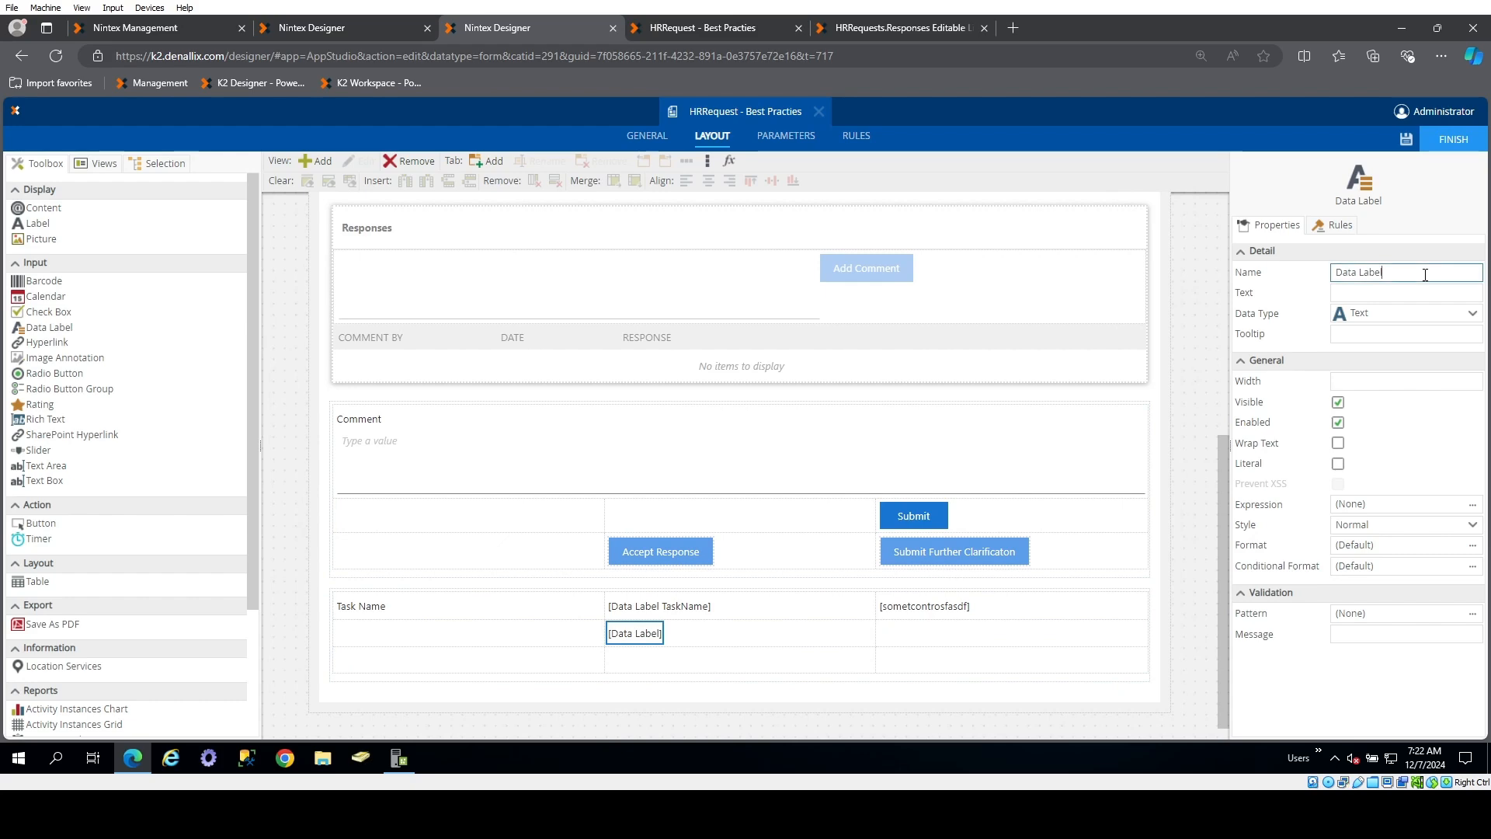
type("a")
key("BackSpace")
type("NiceControls")
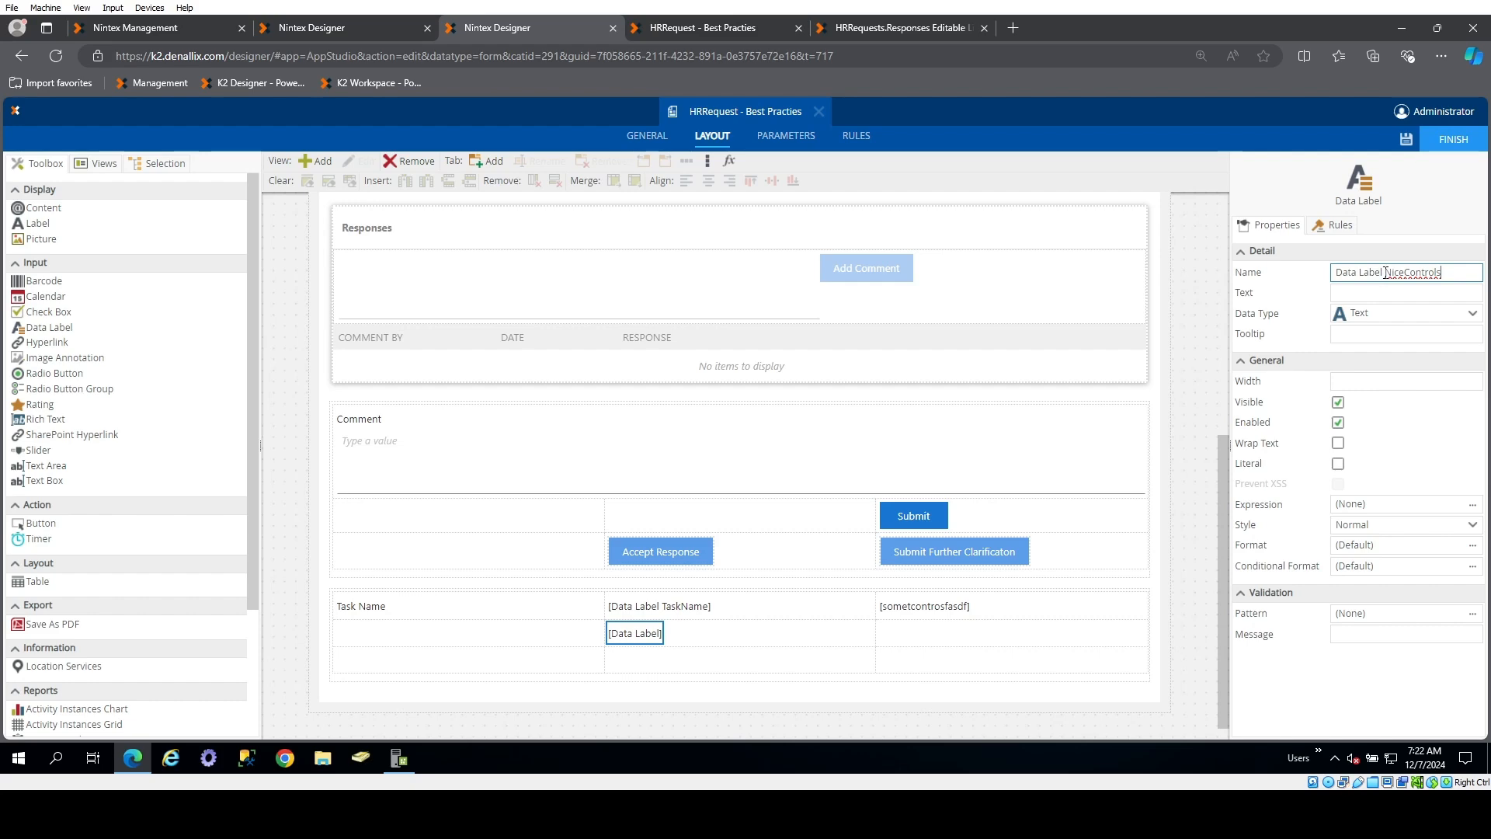
left_click(936, 609)
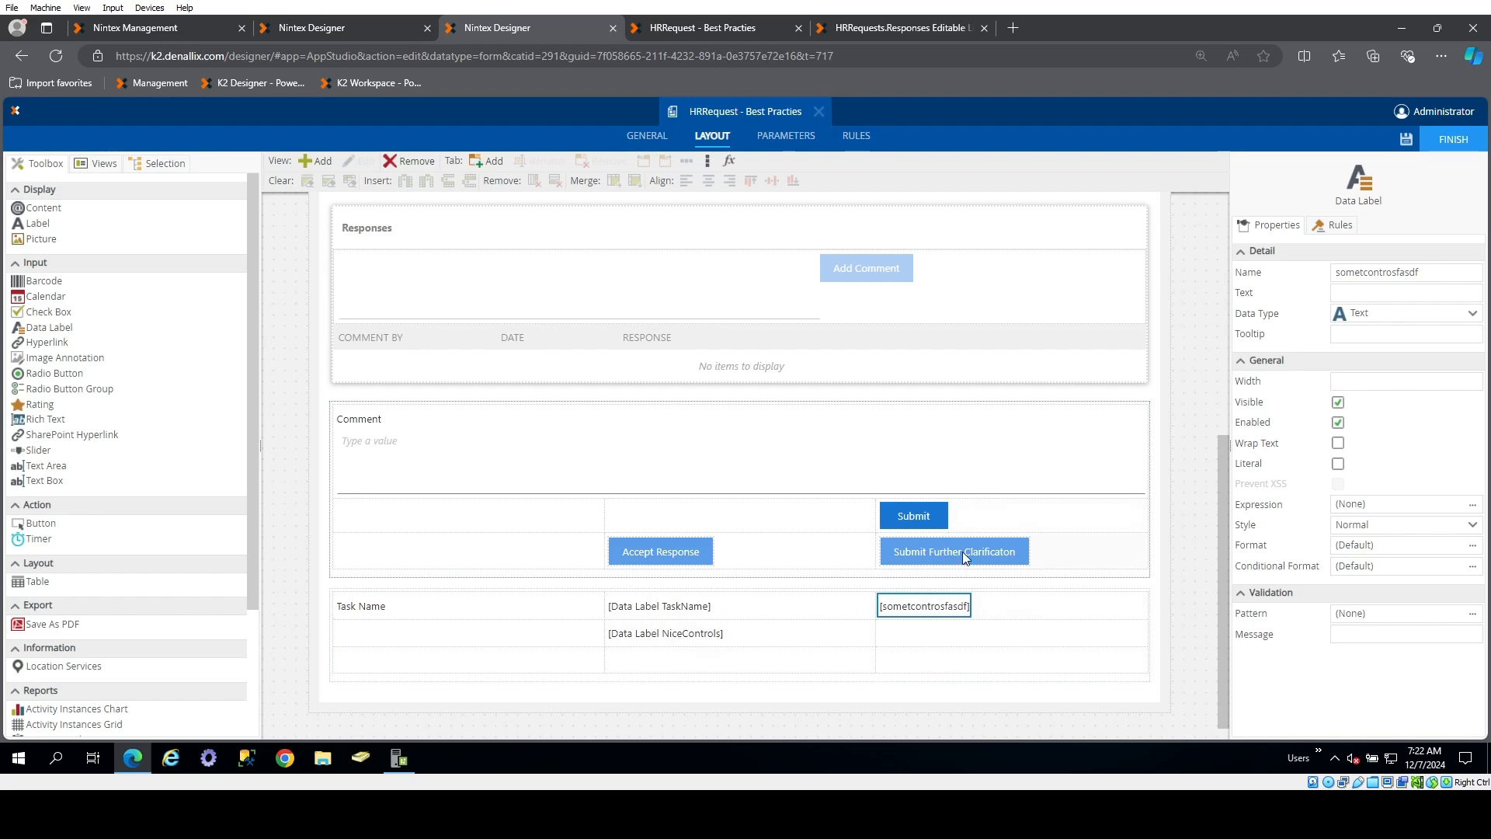
Add the comment "This will changes things" to the form Initializing rule's action that executes the item view's Initialize method
left_click(858, 136)
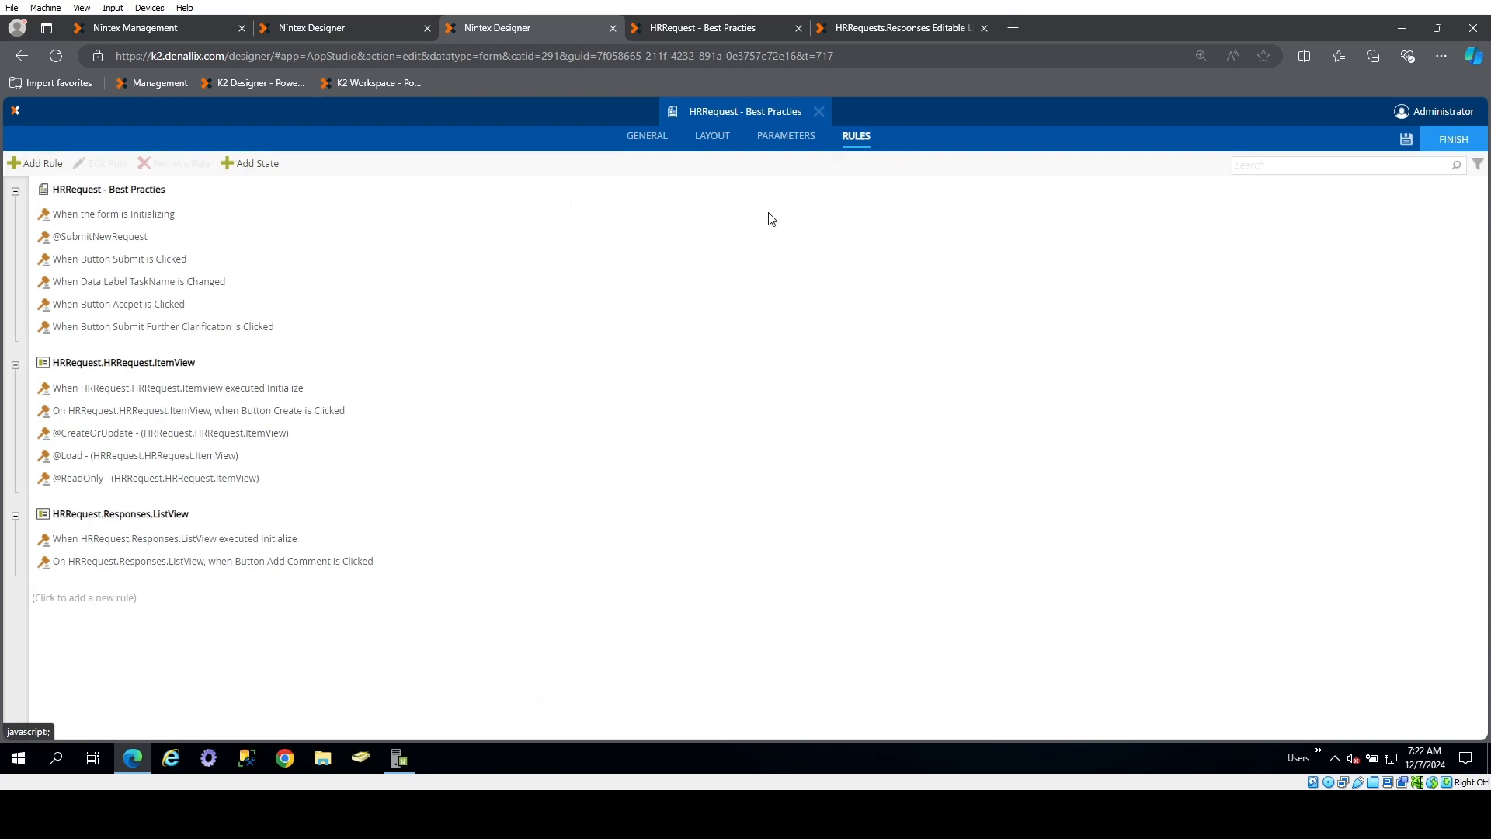
double_click(184, 216)
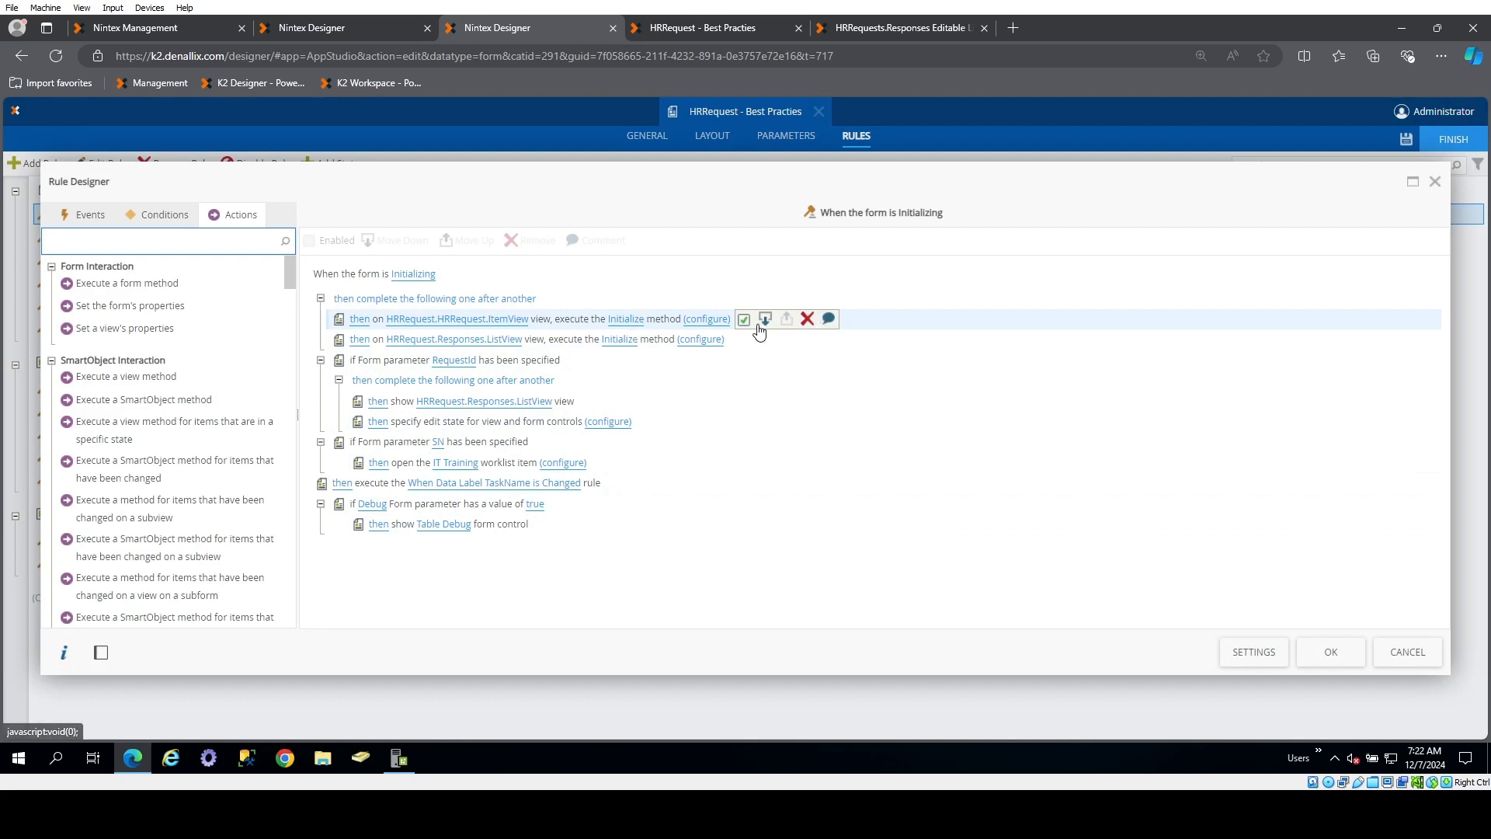
left_click(829, 319)
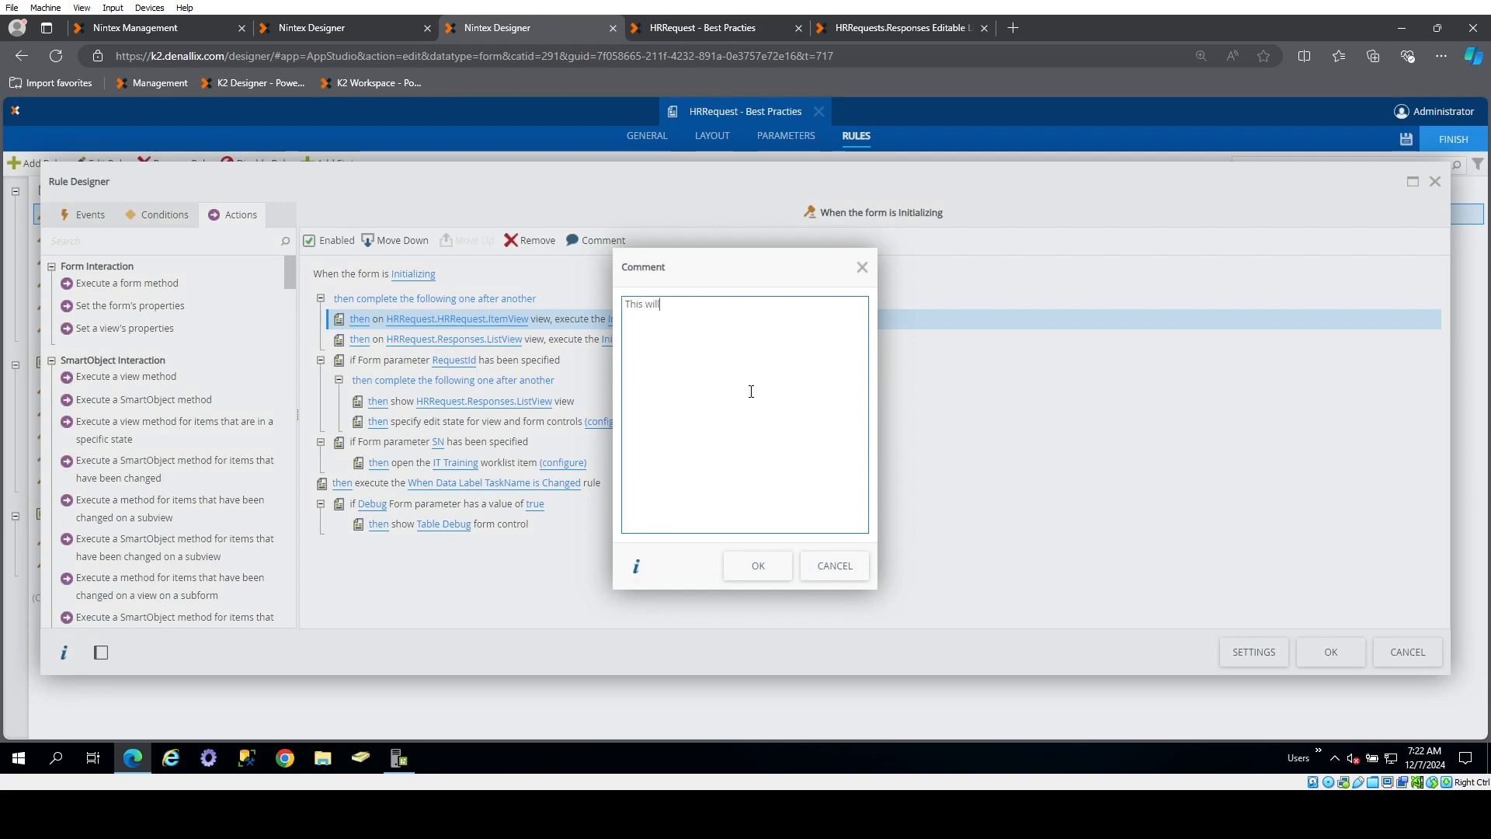
type("This will changes things")
key("BackSpace")
type("gs")
left_click(770, 567)
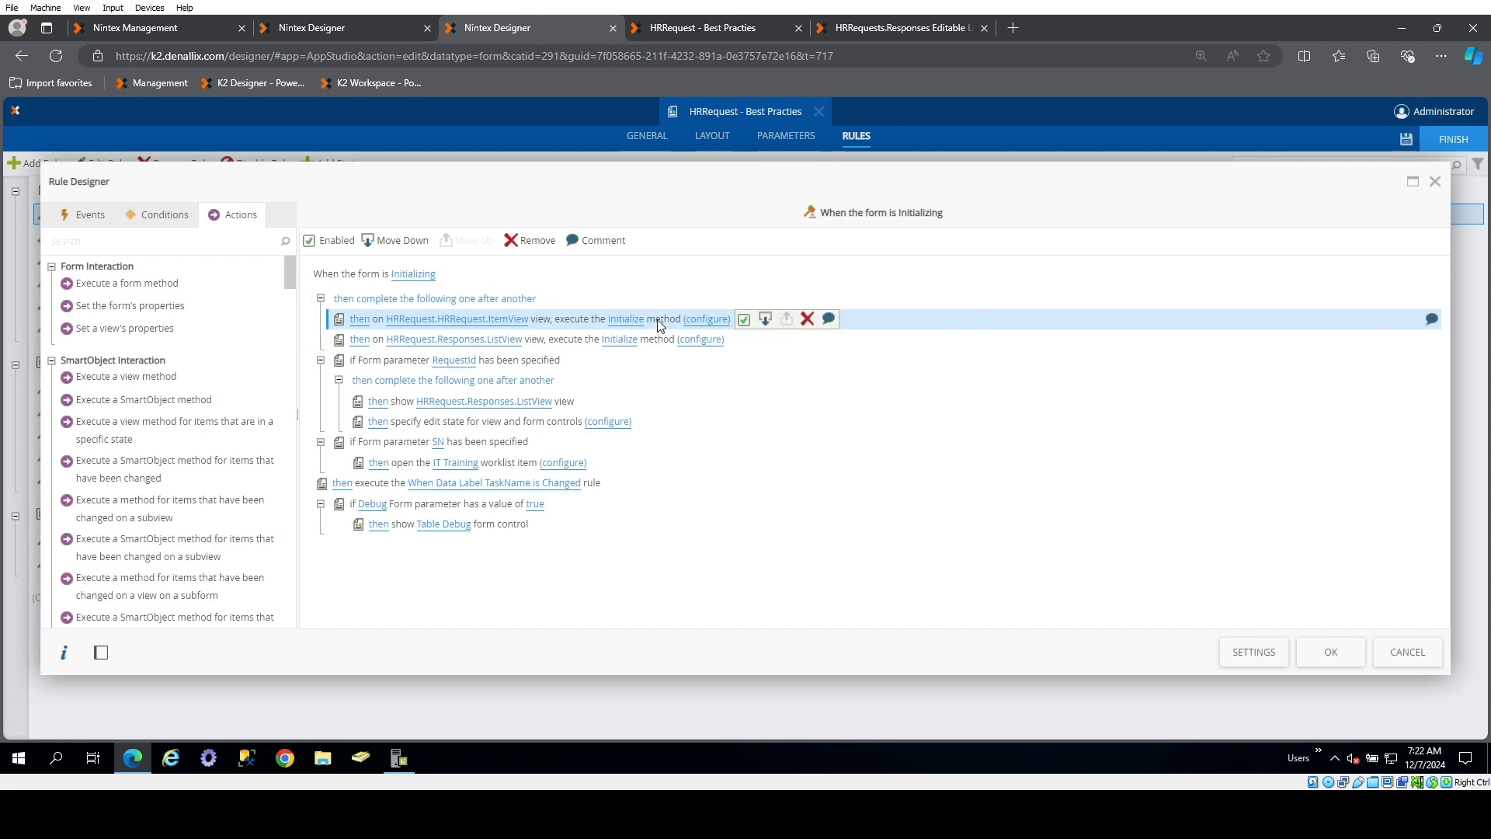
mouse_move(1434, 329)
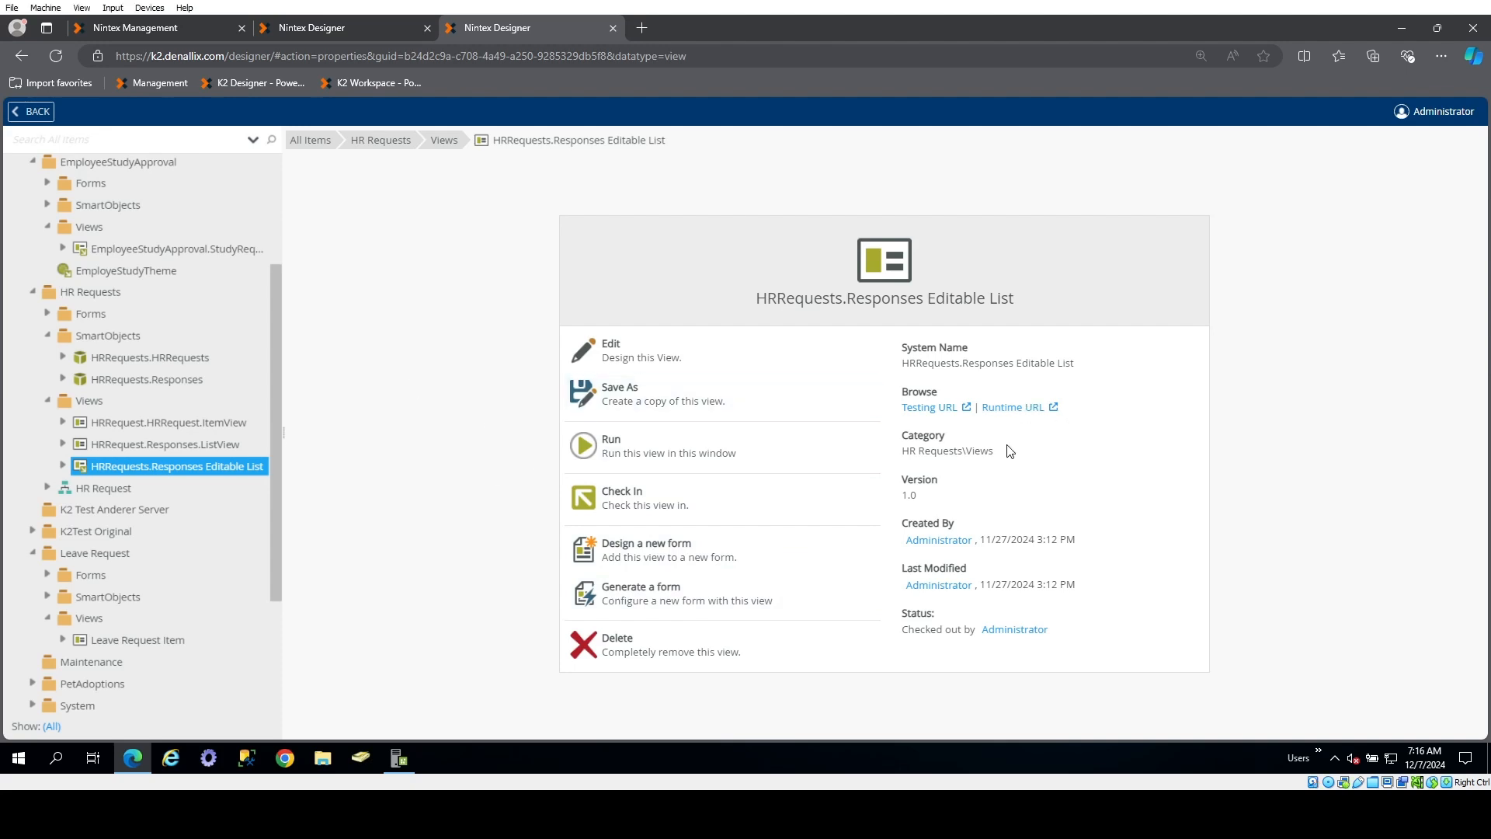
Run the HRRequests.Responses Editable List view, append "asdfasdfadsfs" to the response details of Response ID 4, and save the list
left_click(1054, 406)
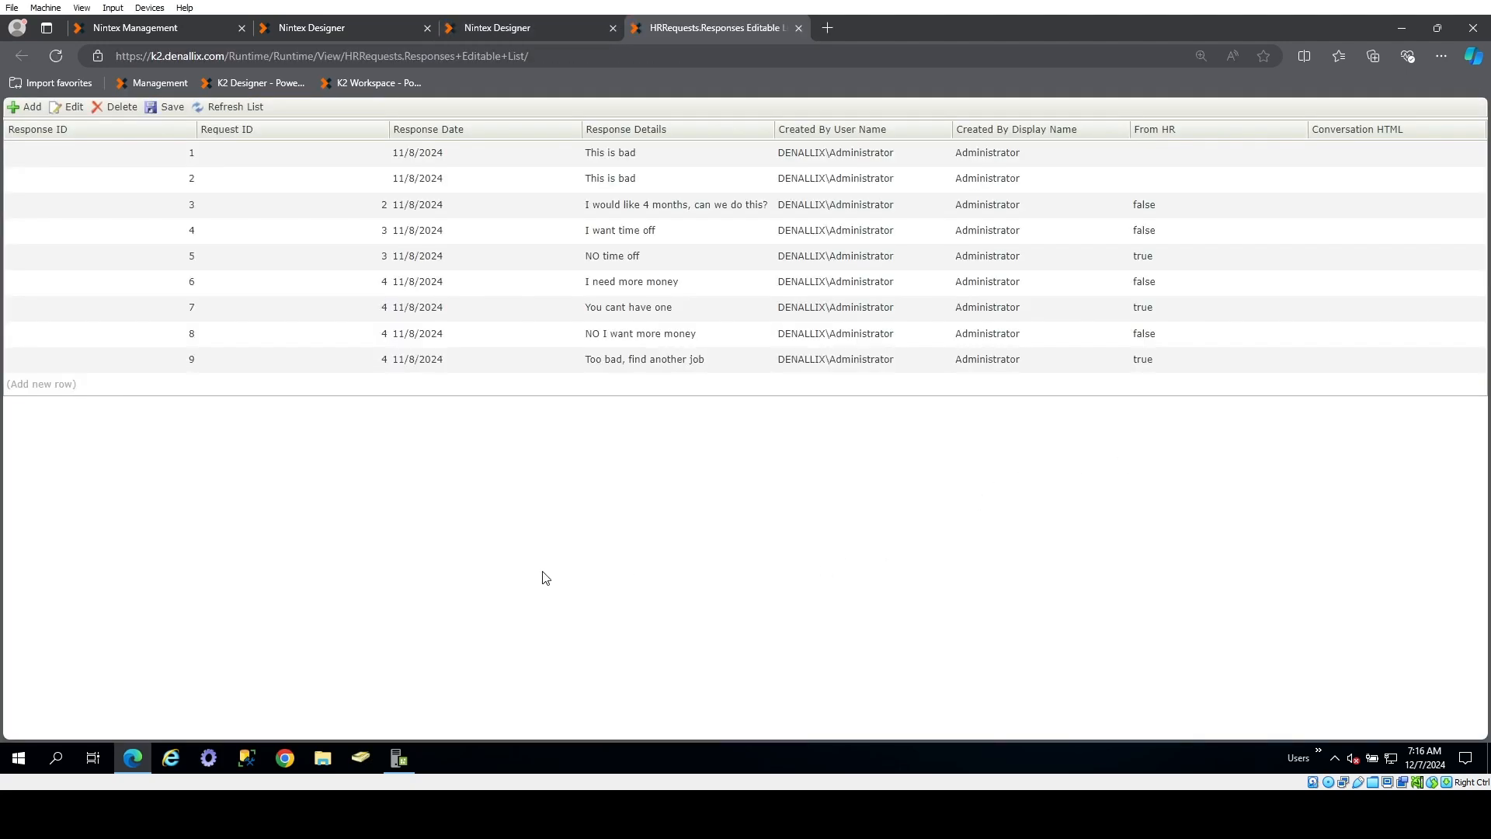
left_click(295, 238)
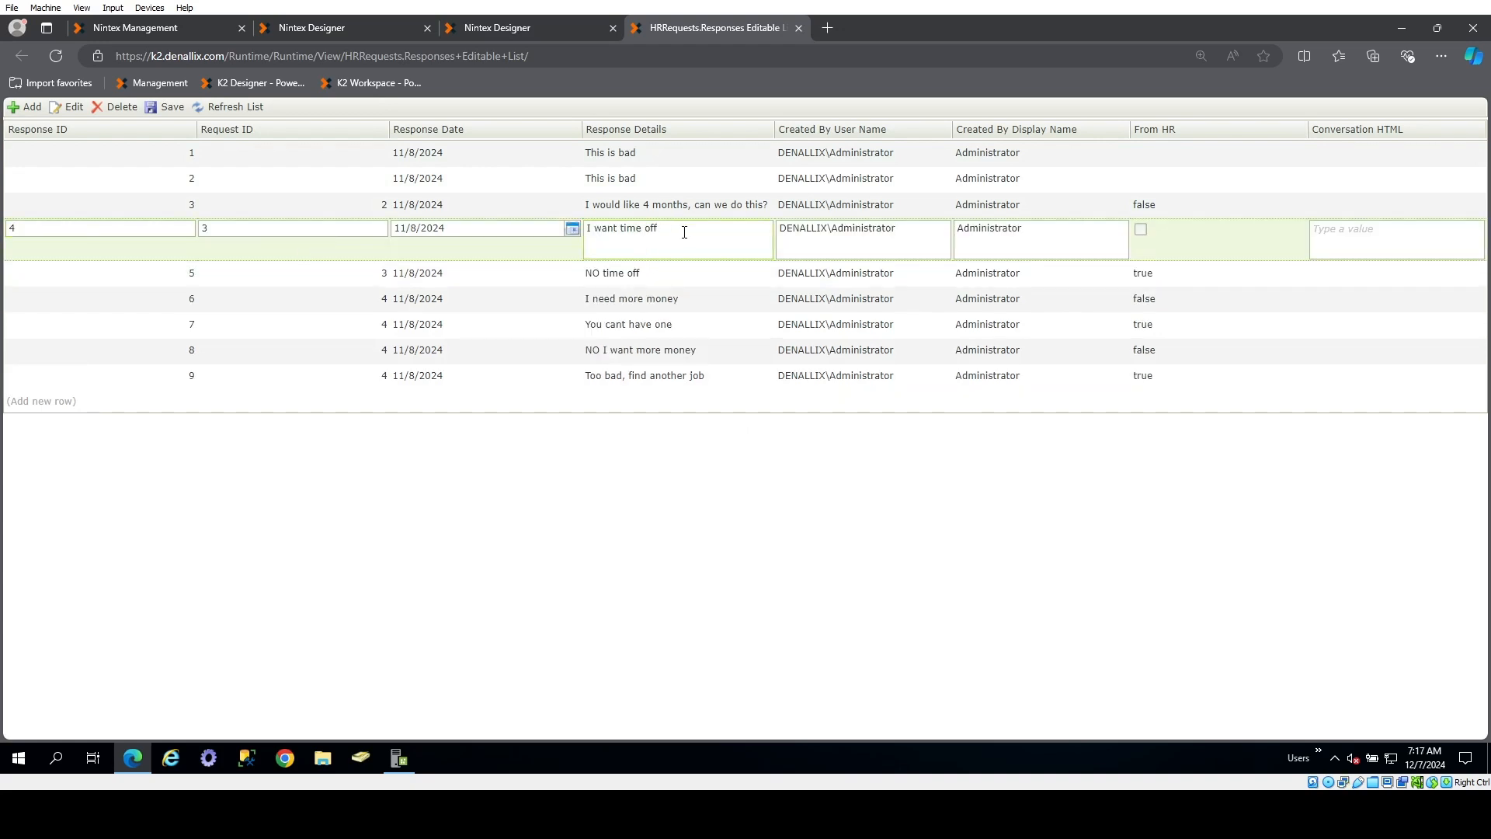
type("asdfasdfadsfs")
left_click(632, 205)
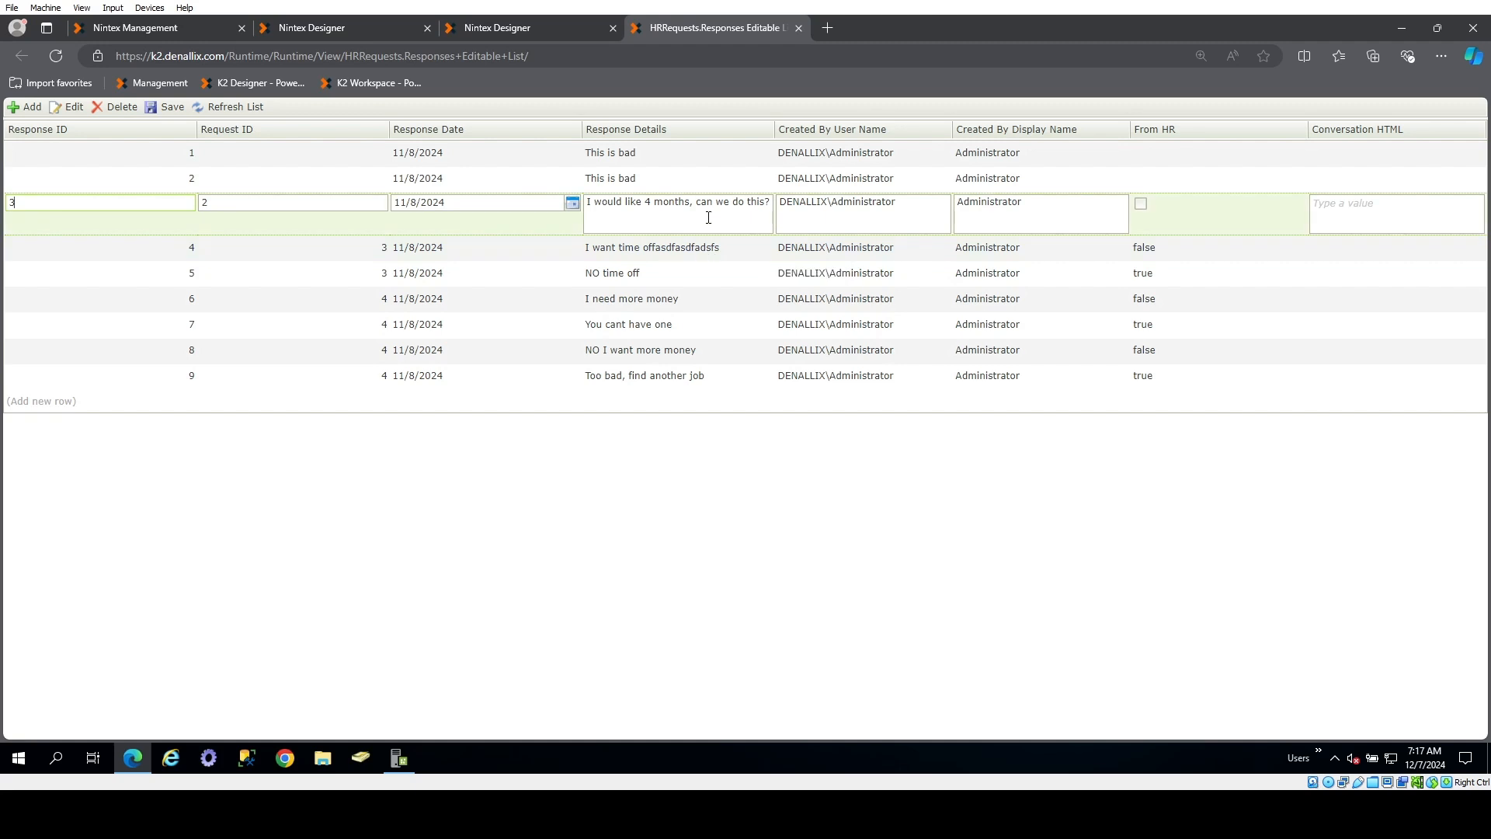
left_click(173, 108)
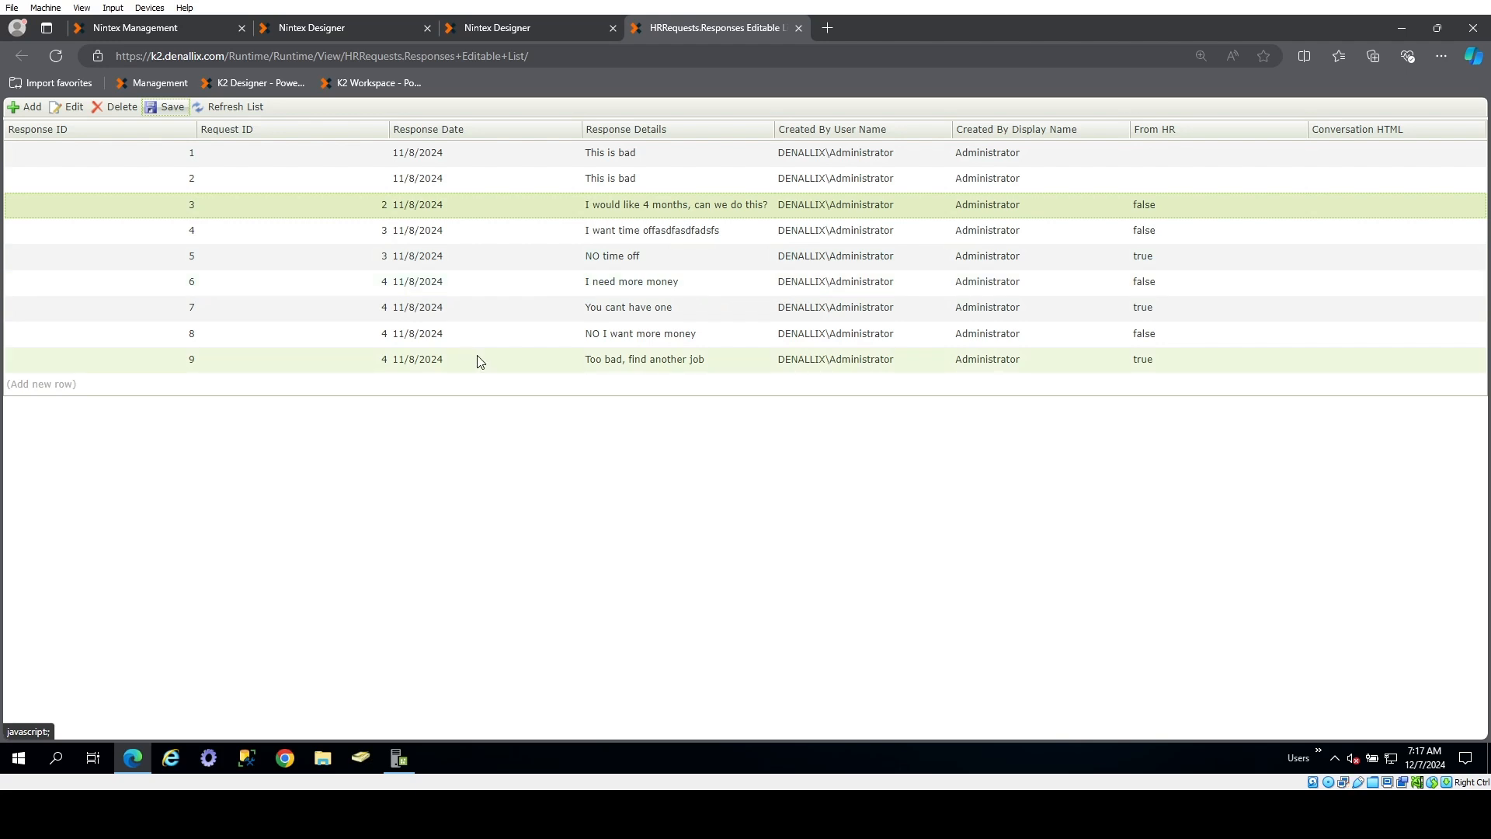
Edit the HRRequests.Responses Editable List view and disable list editing in its settings, removing all associated rules, expressions and conditional styles
left_click(525, 32)
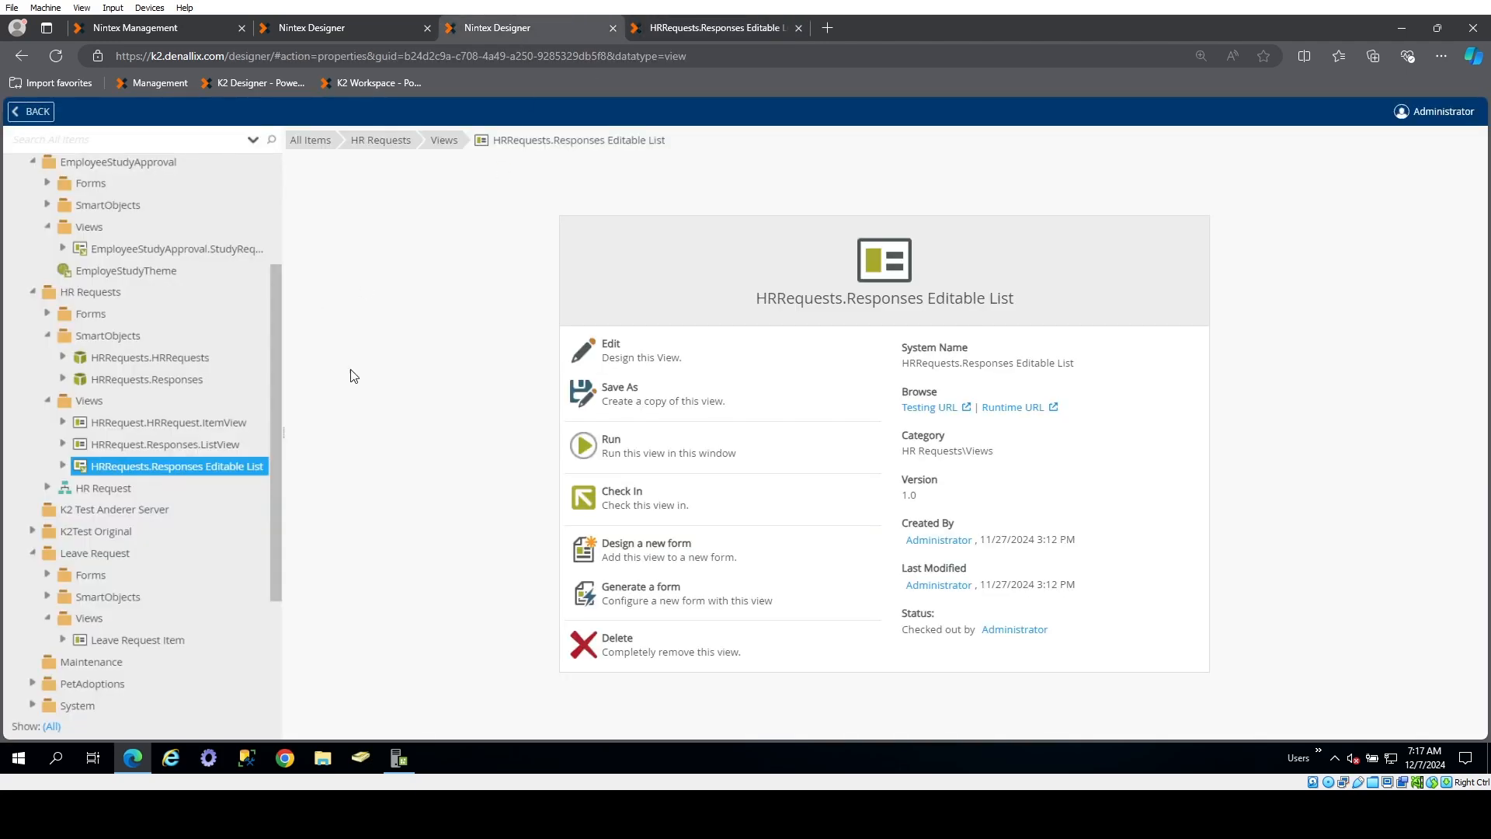
left_click(621, 354)
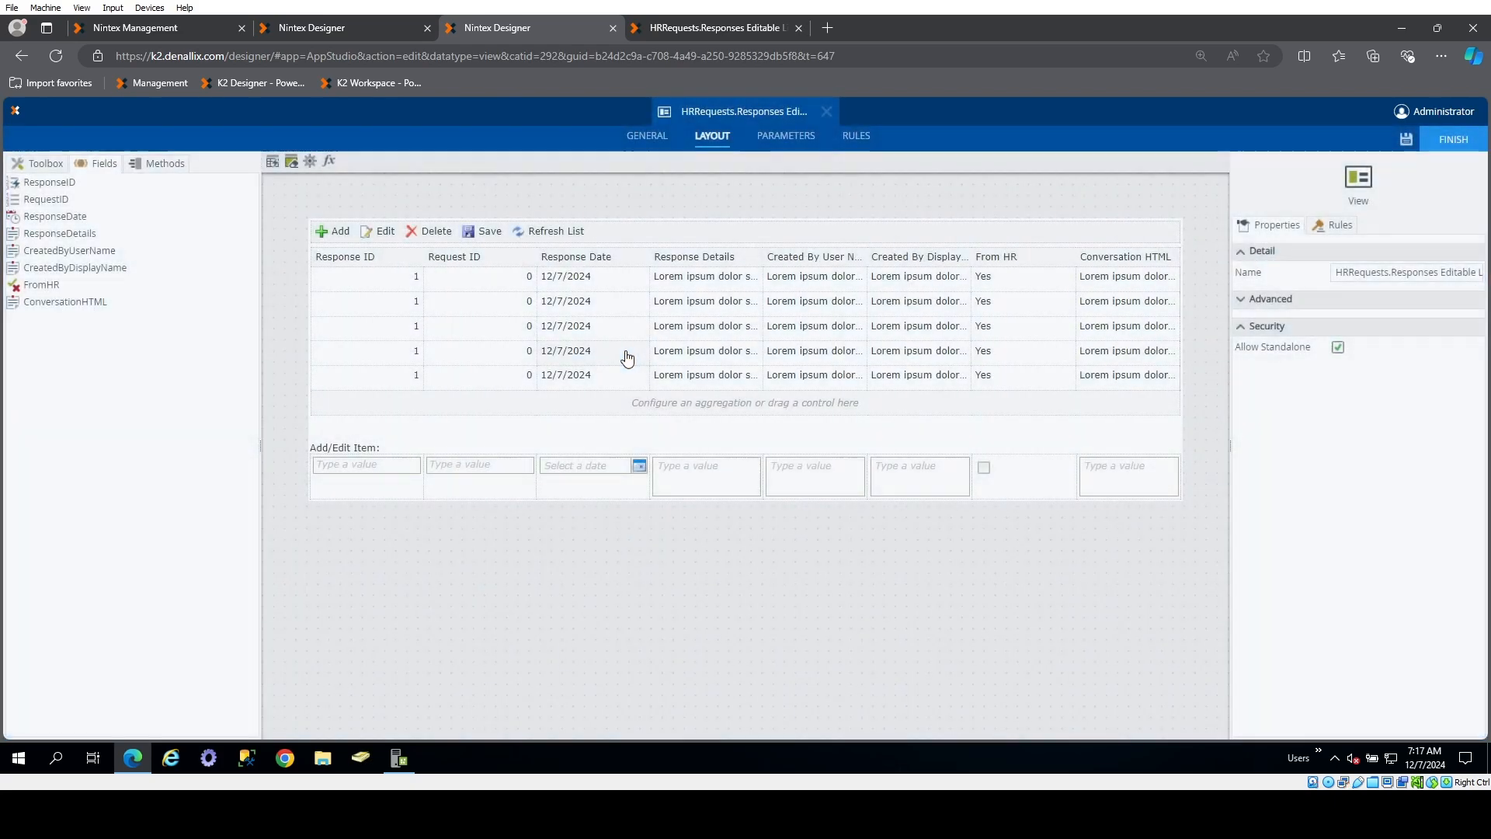
left_click(313, 161)
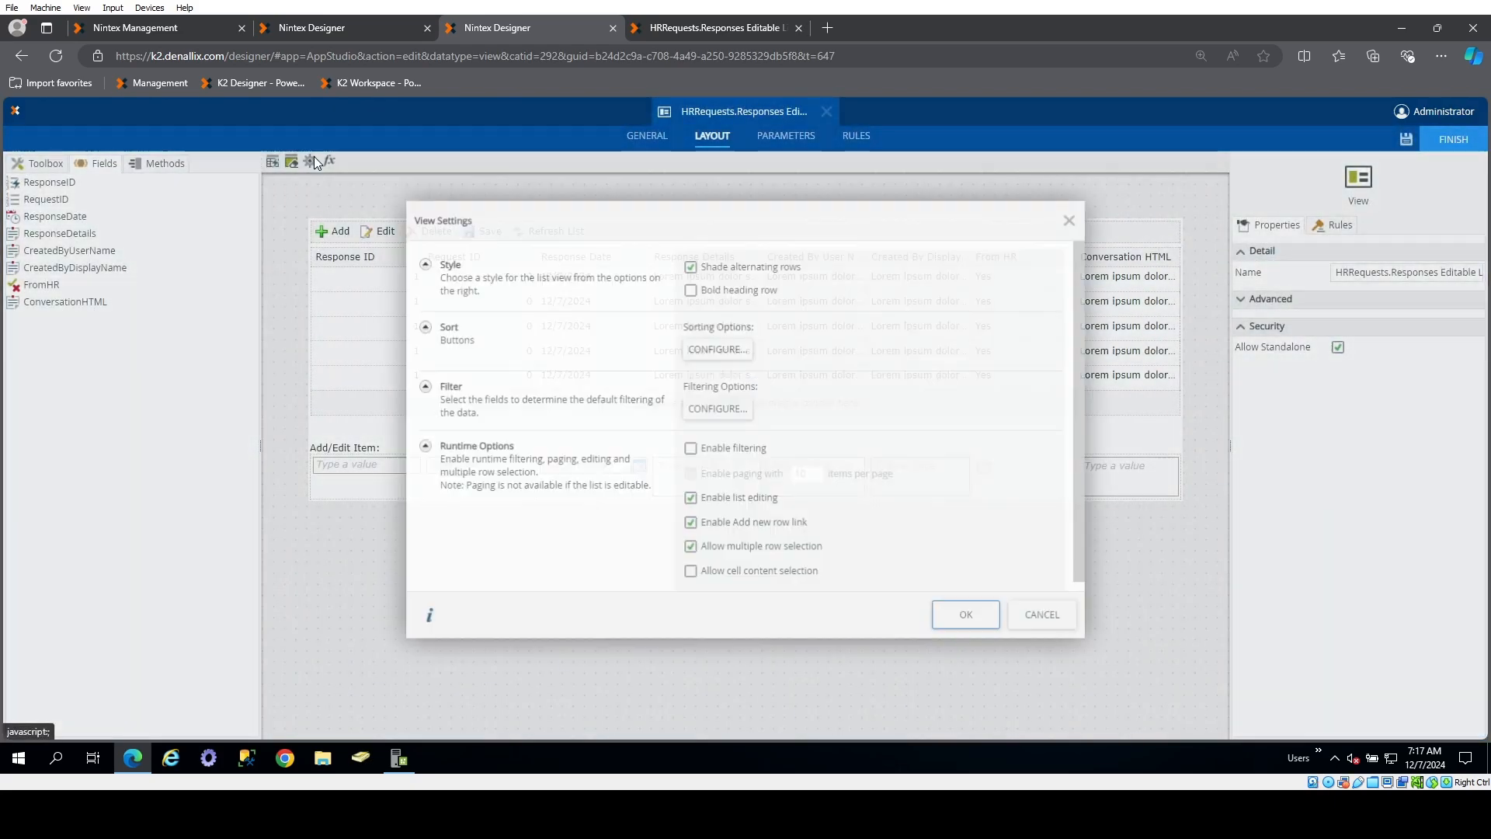
left_click(690, 491)
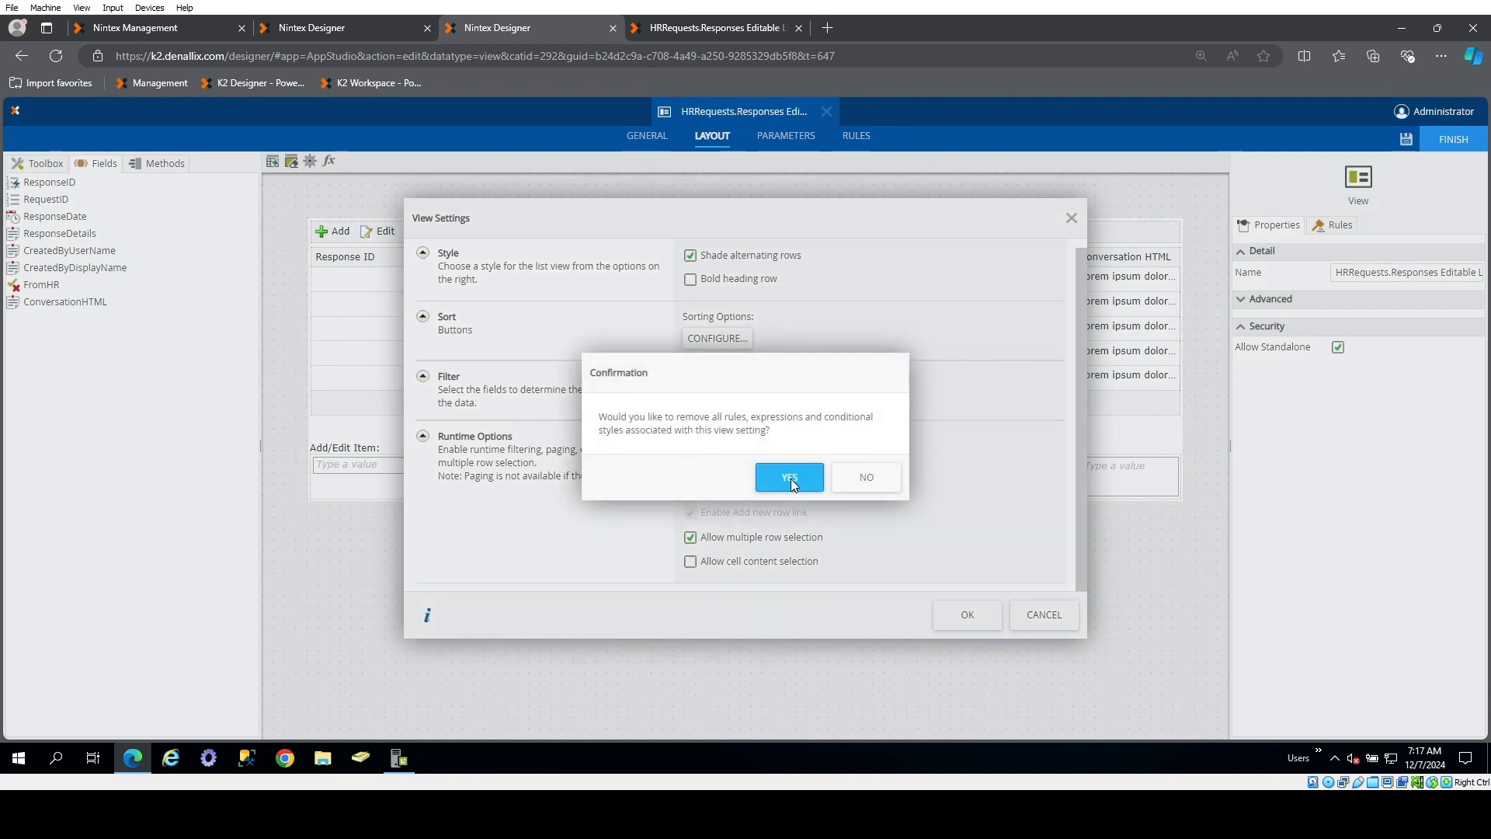
left_click(791, 479)
left_click(963, 618)
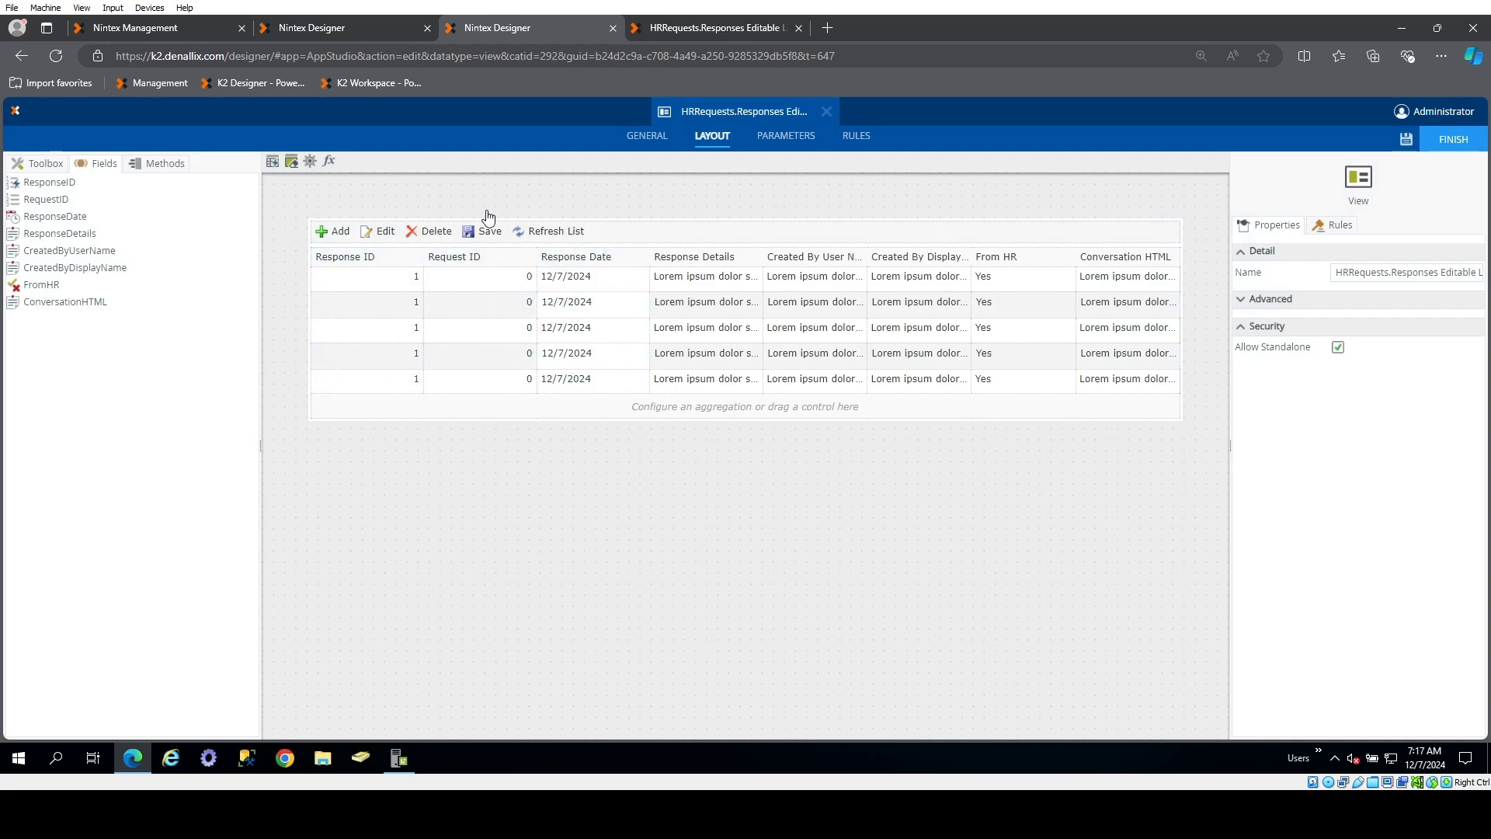
left_click(853, 137)
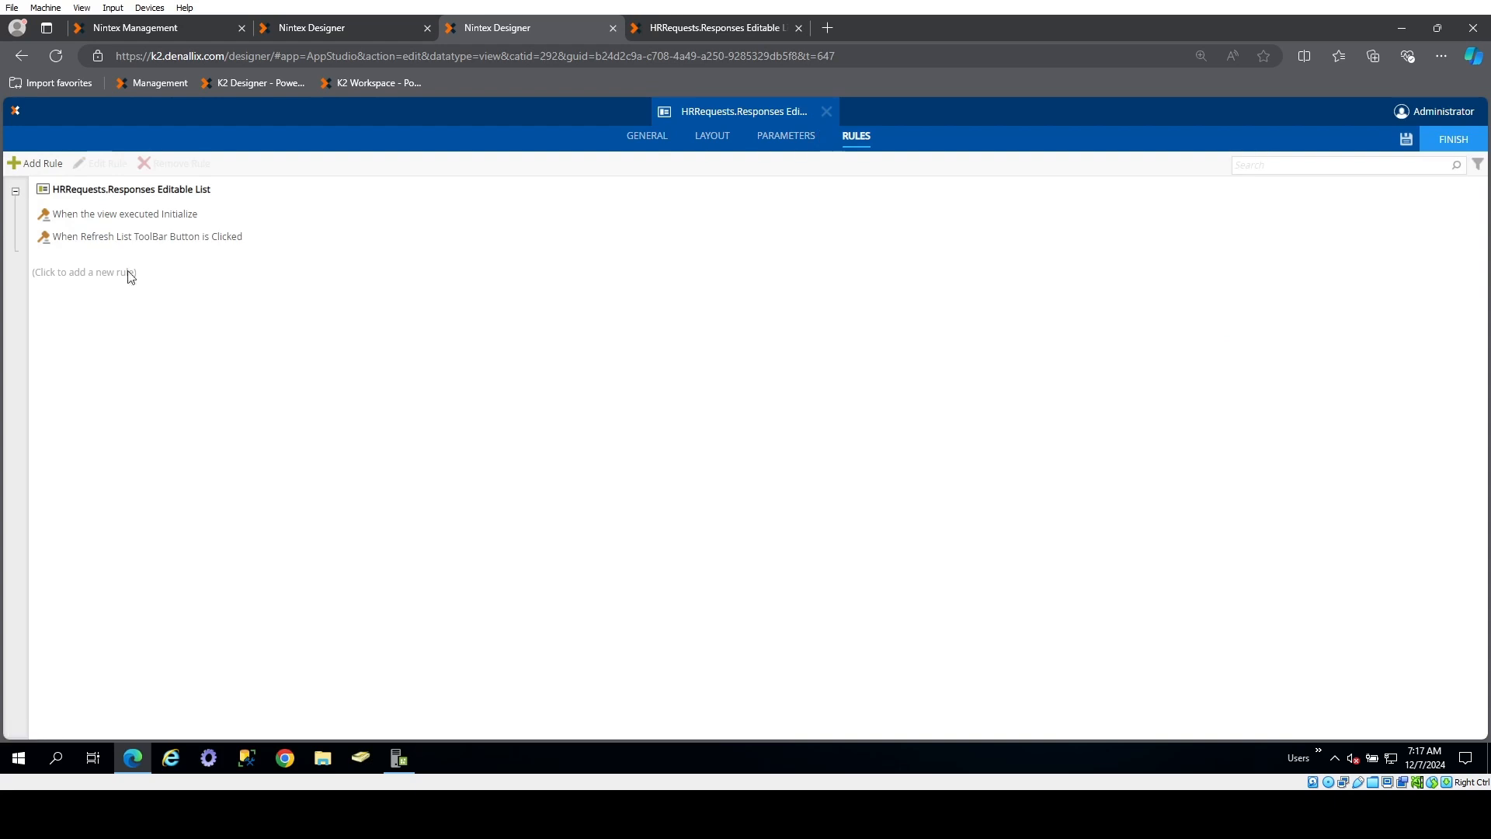
left_click(35, 163)
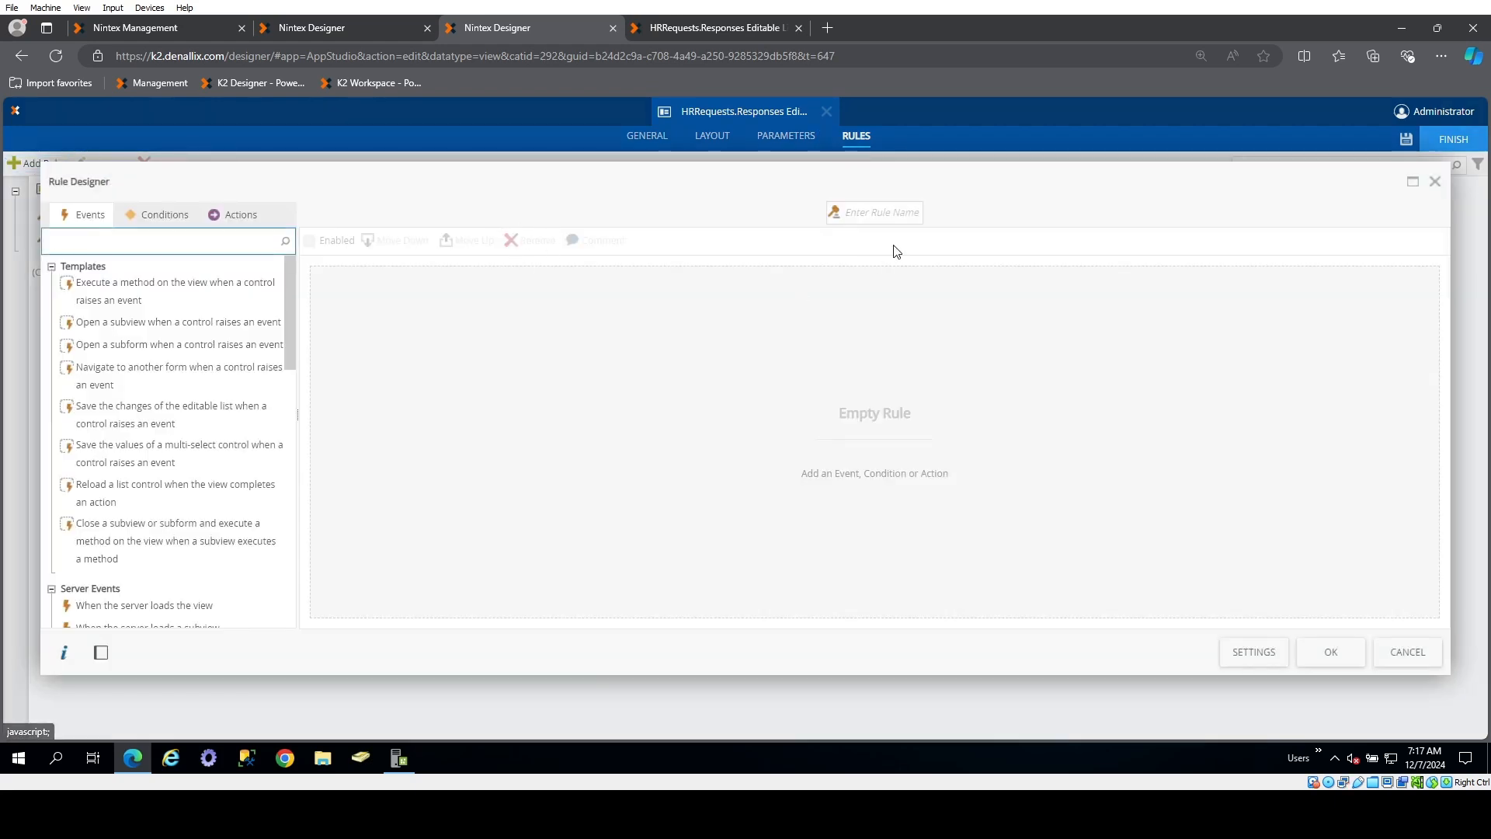
left_click(886, 215)
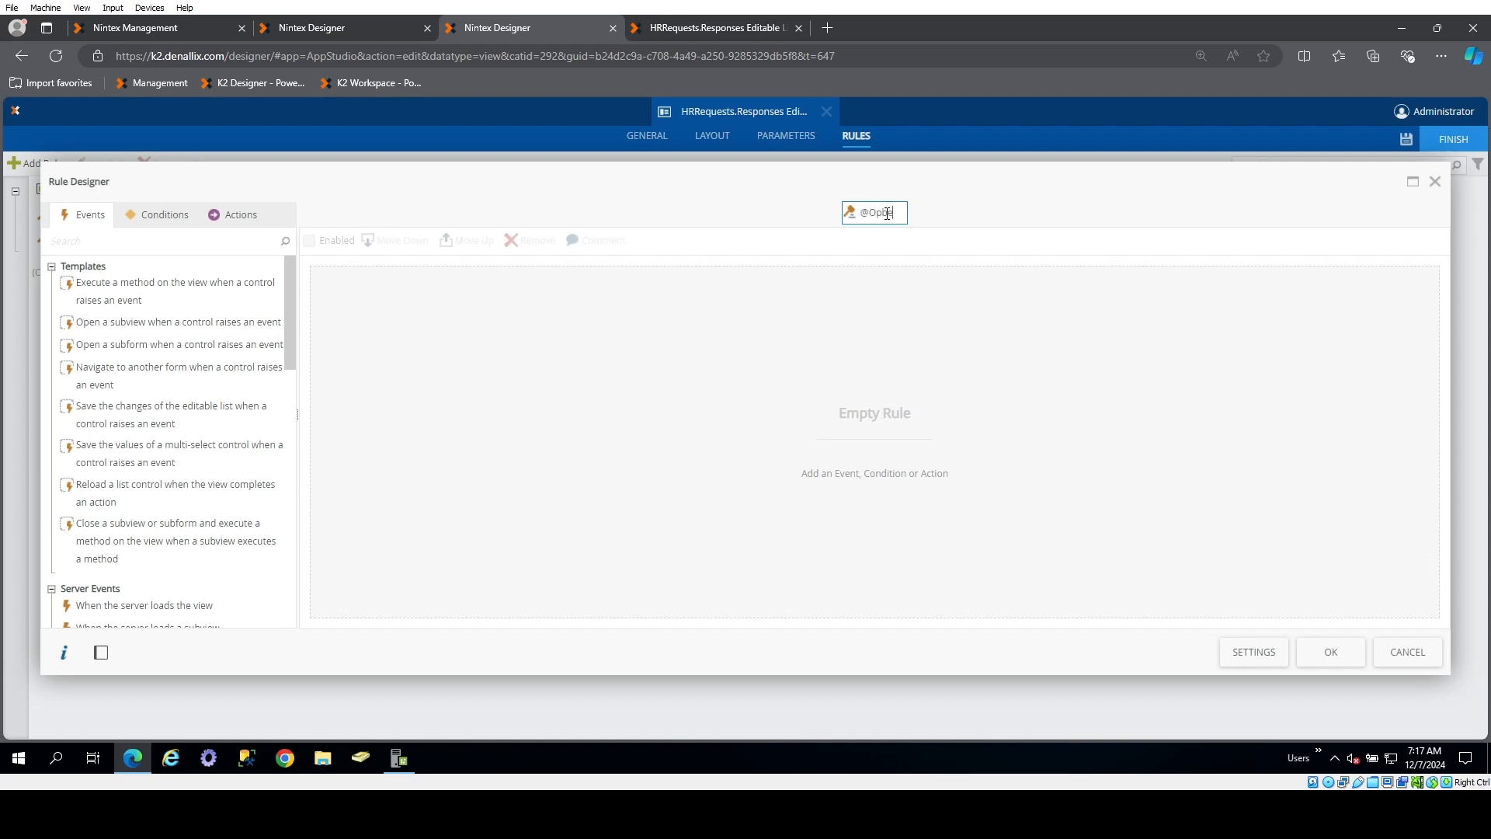
type("@OpenSubView")
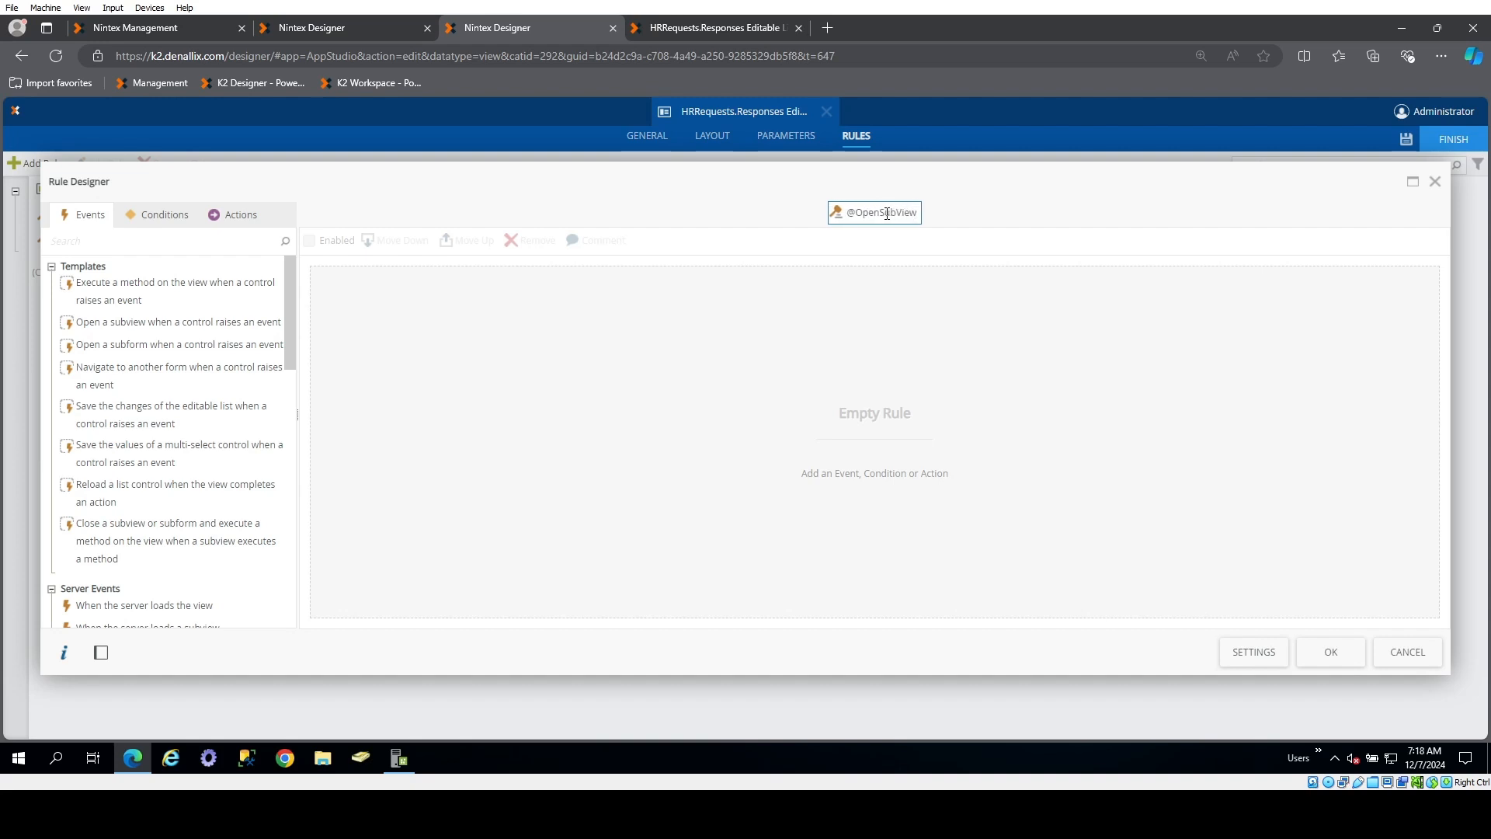
left_click(179, 221)
left_click(237, 220)
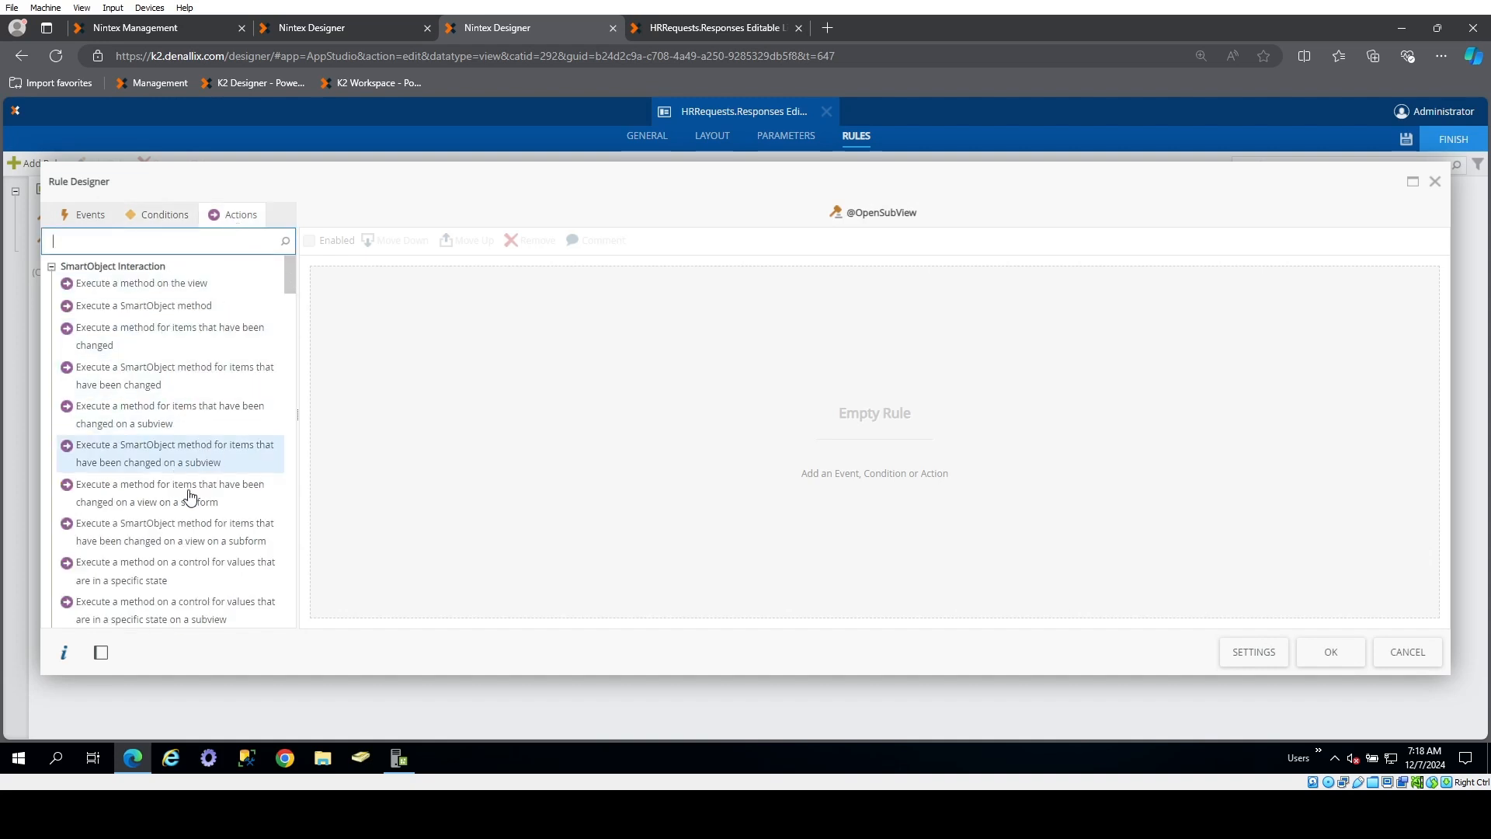
left_click(181, 247)
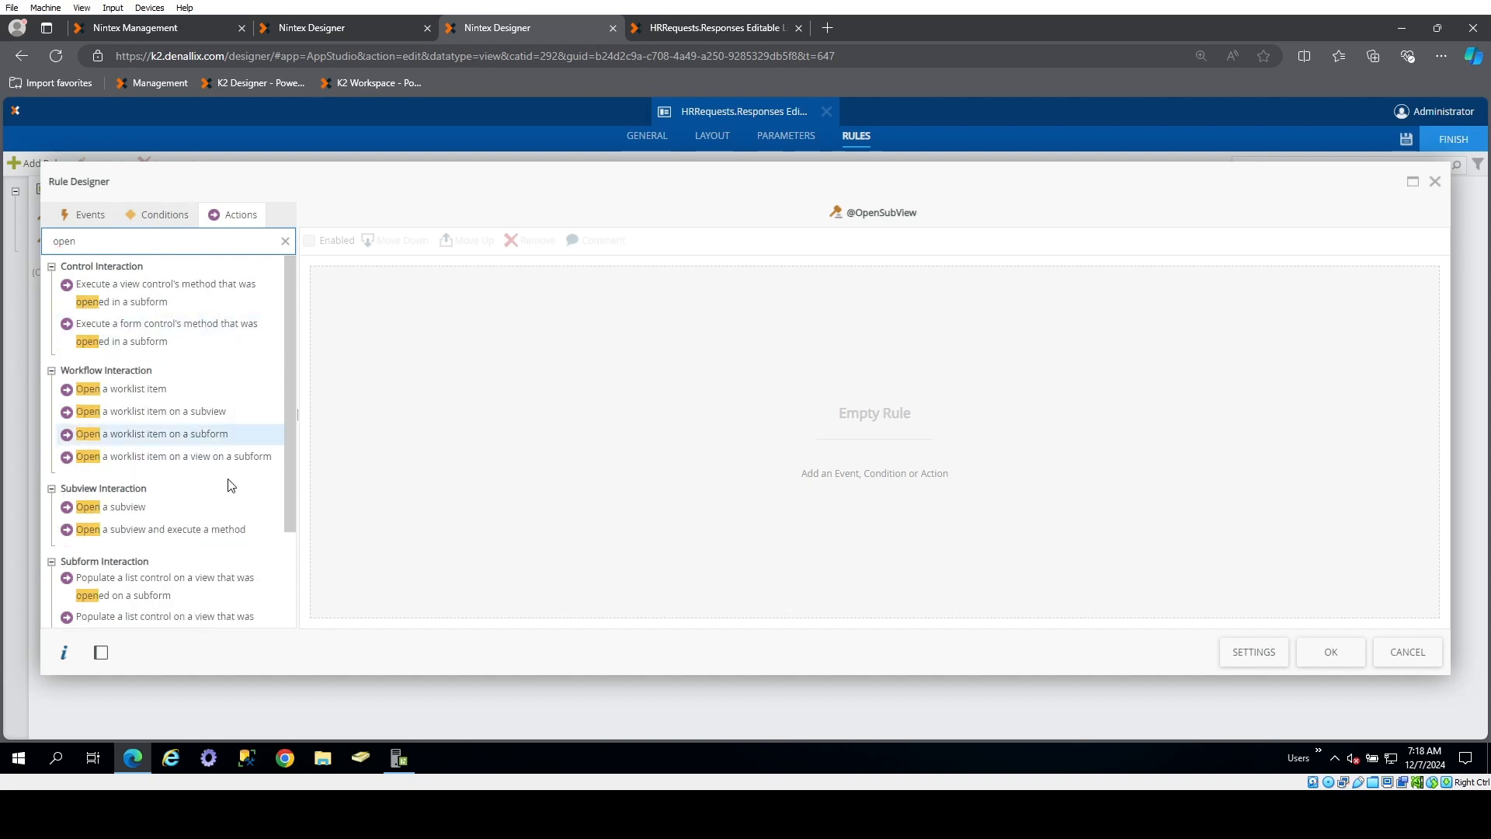
double_click(124, 508)
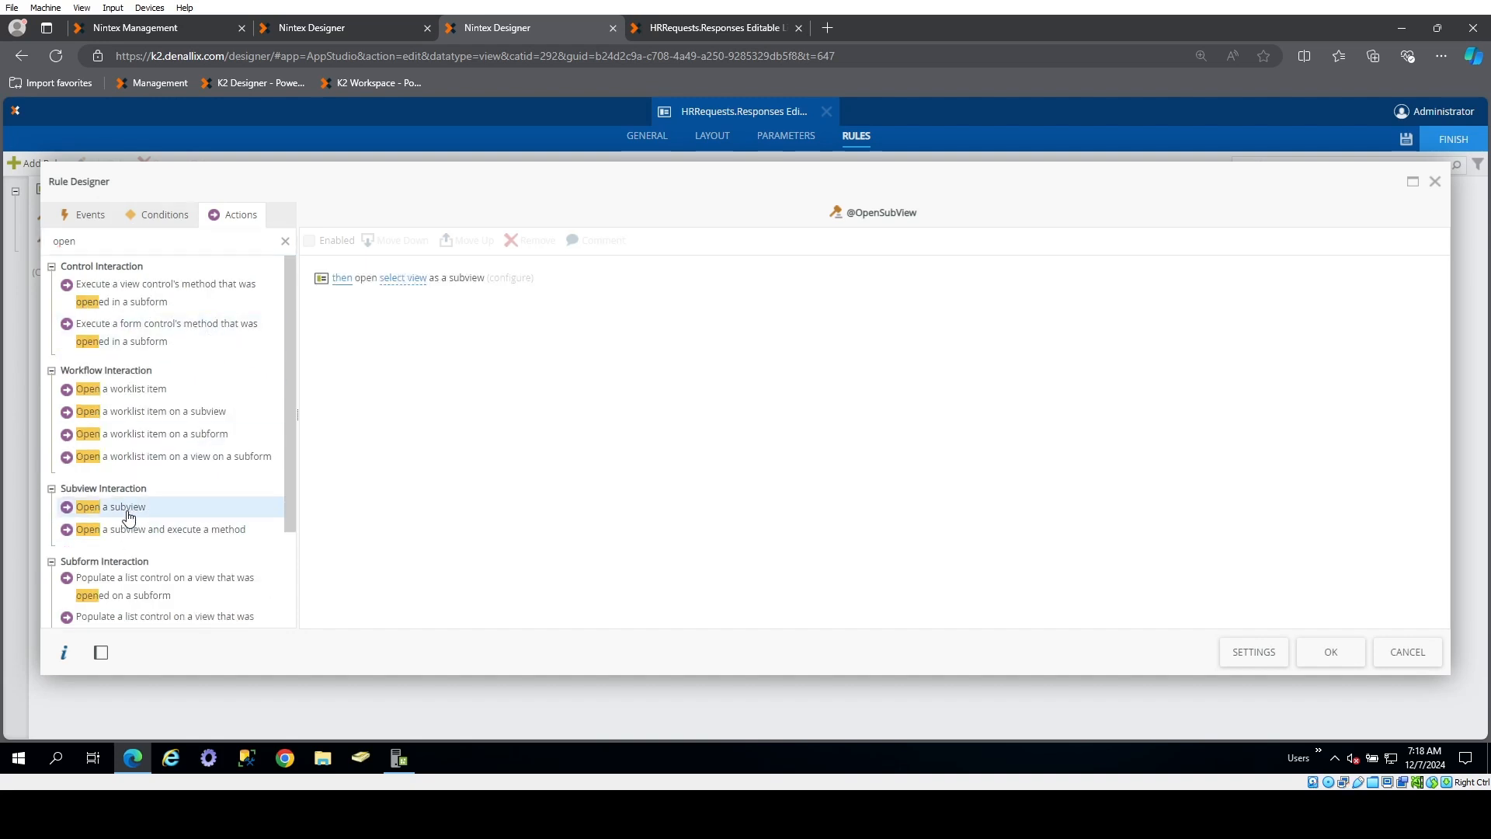
left_click(408, 278)
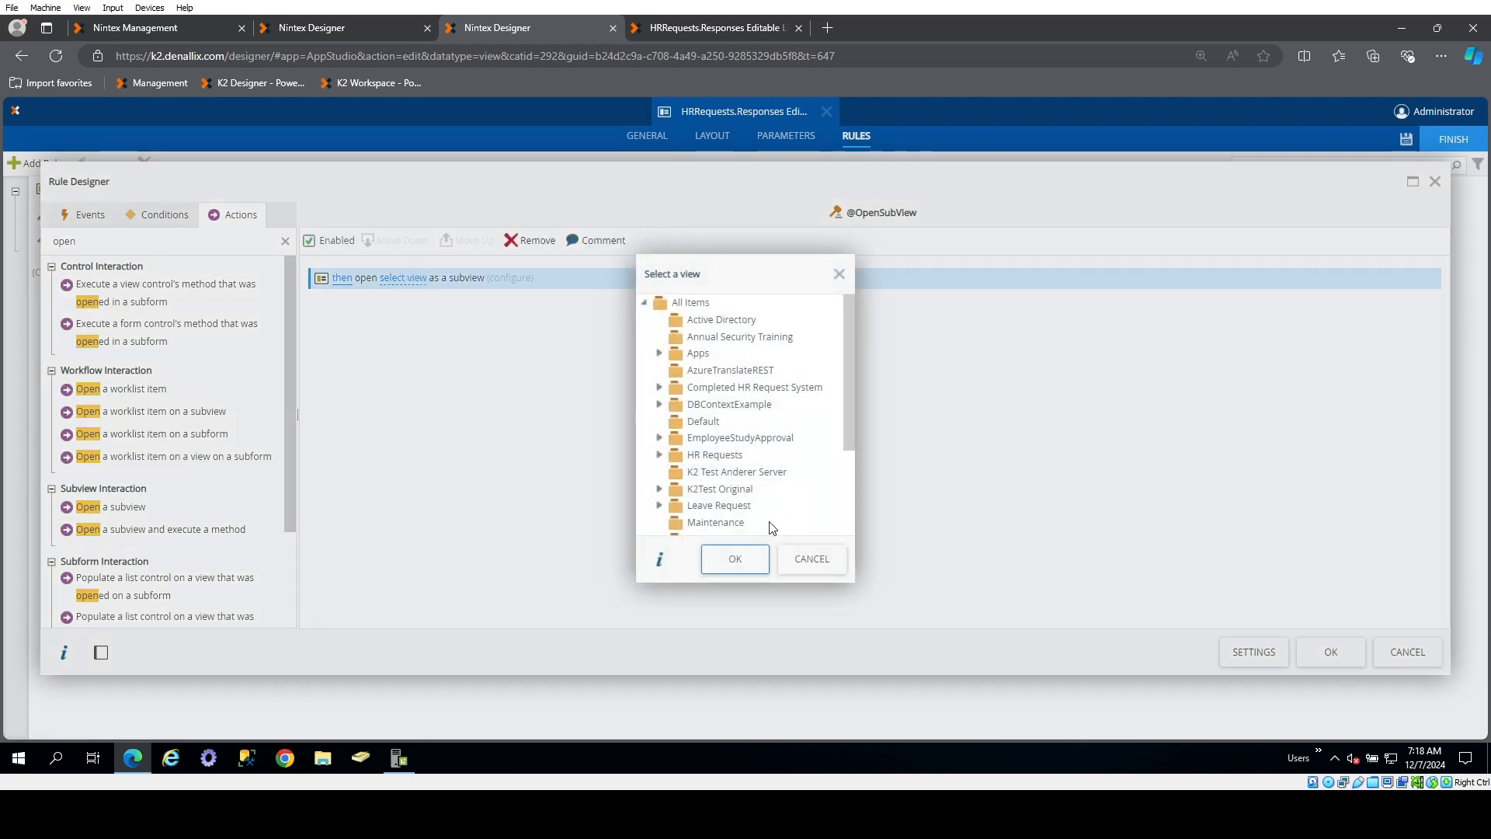
left_click(659, 455)
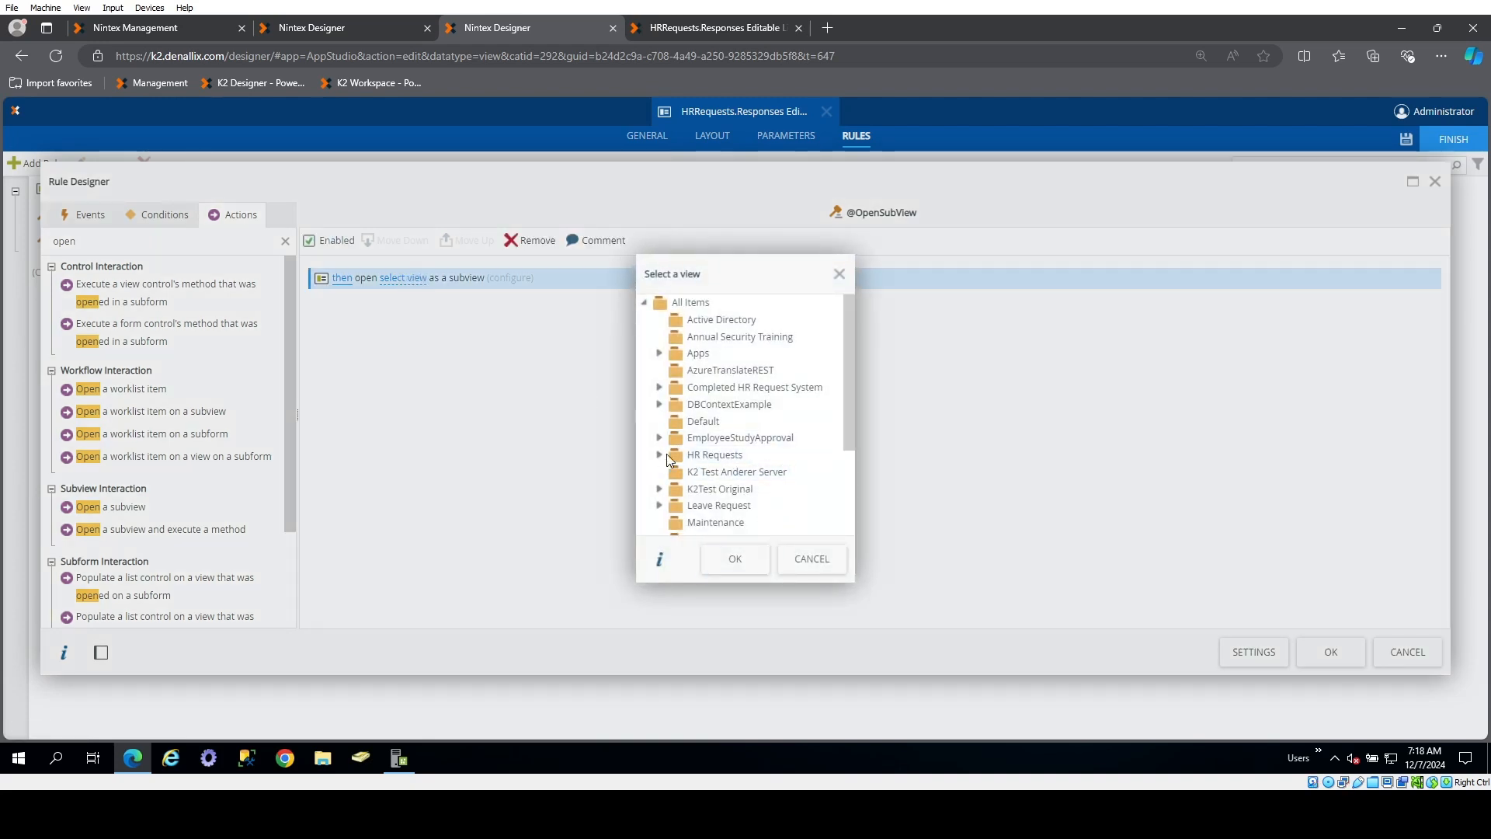
scroll(789, 459, "down", 1)
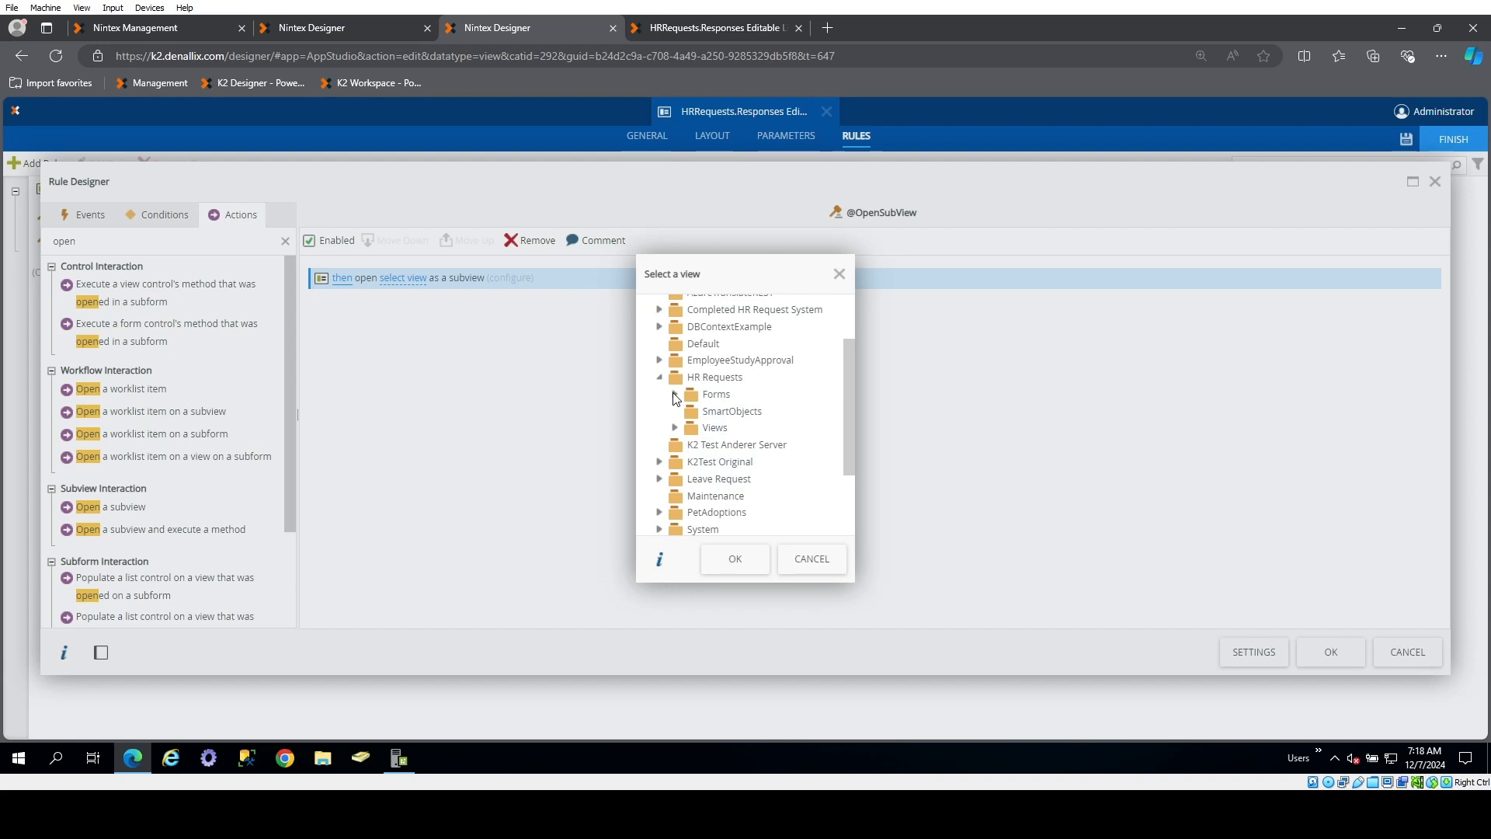
left_click(675, 395)
left_click(676, 395)
left_click(675, 428)
scroll(821, 449, "down", 1)
mouse_move(742, 534)
left_mouse_down()
mouse_move(766, 528)
mouse_move(738, 529)
left_mouse_up()
left_click(675, 317)
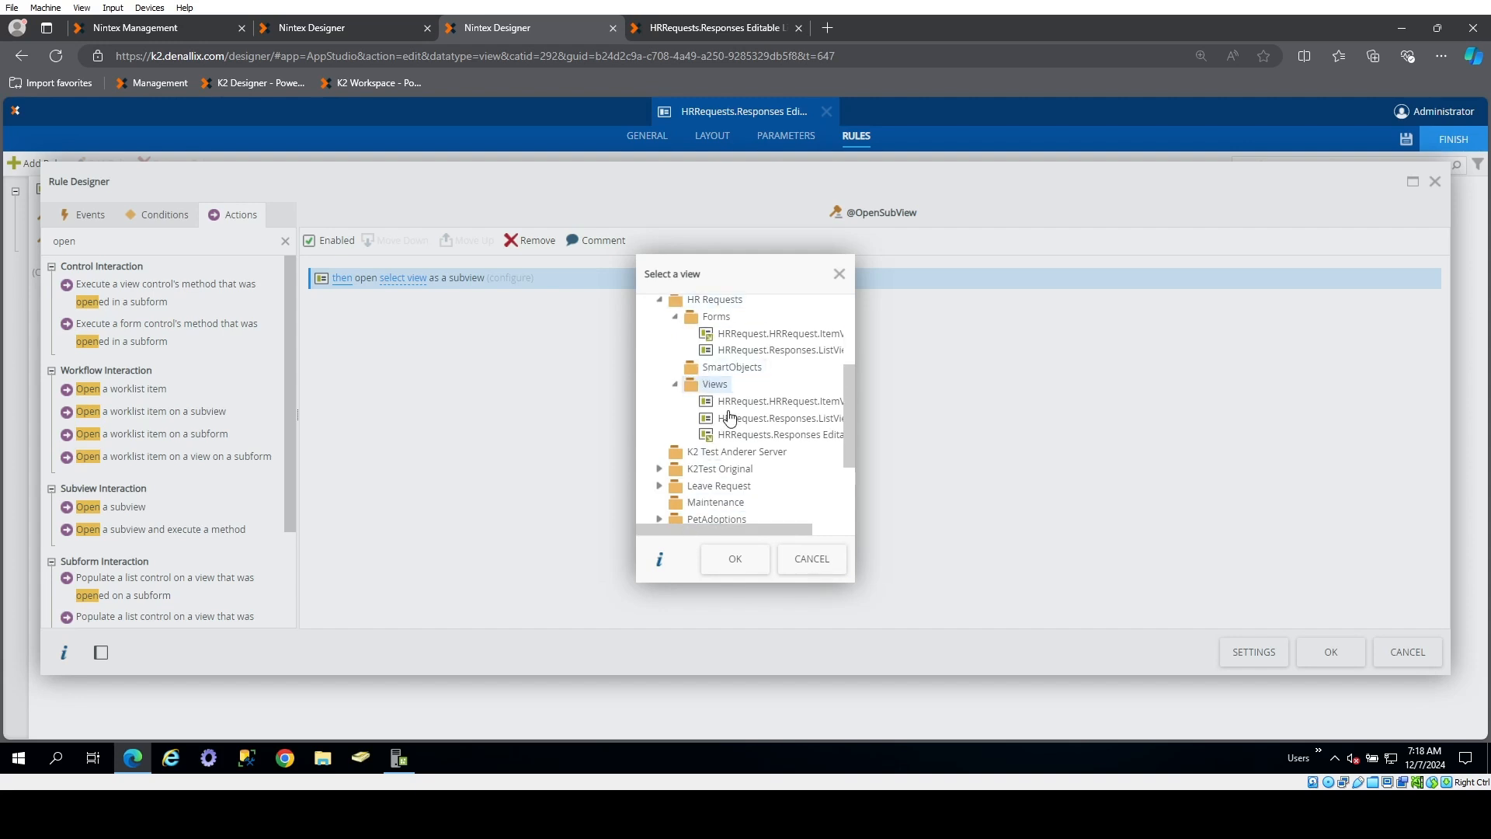
left_click(759, 333)
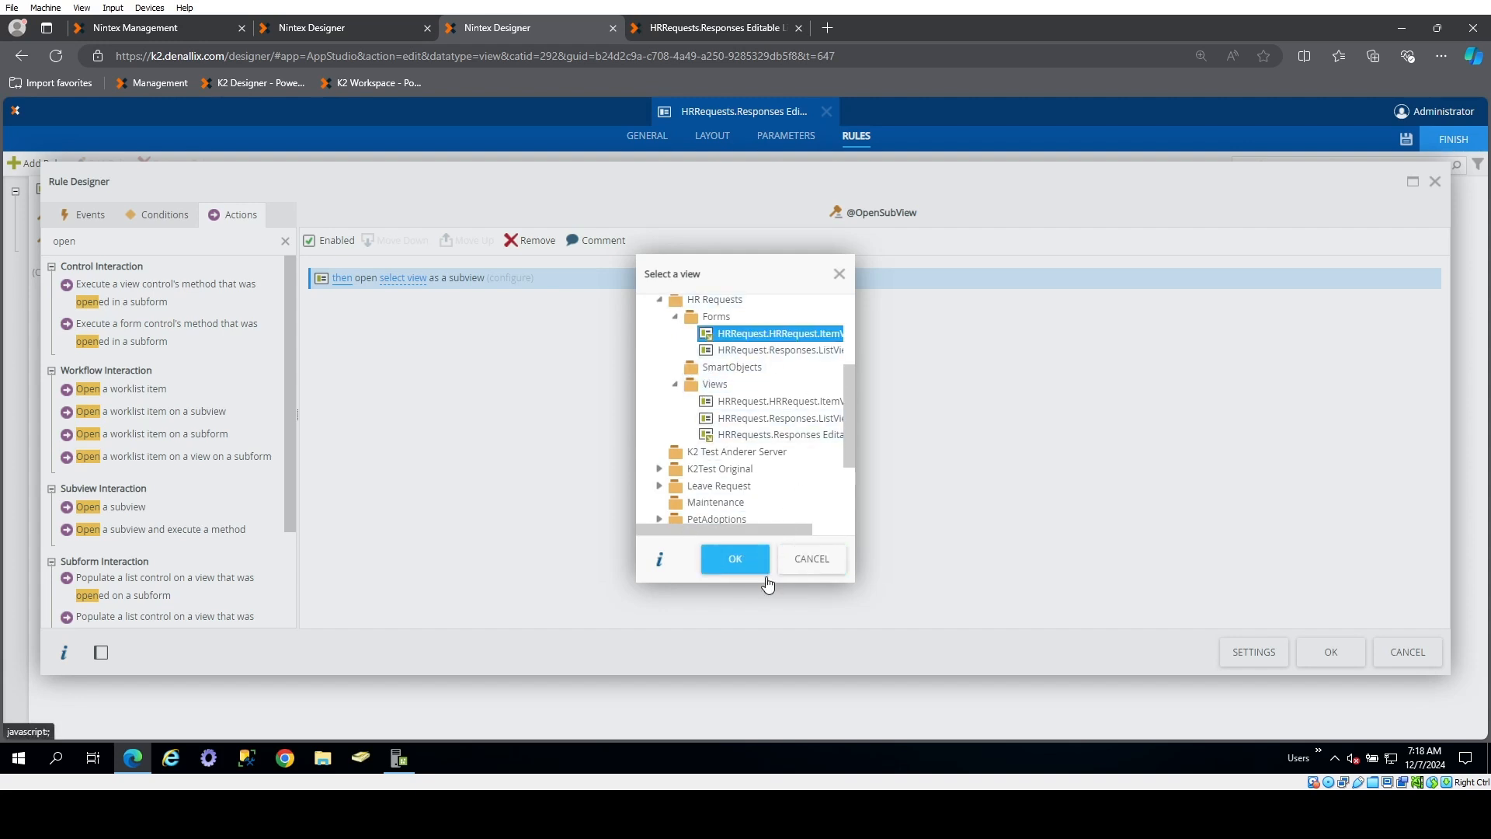
left_click(752, 558)
Configure the subview with the title "Add/Edit HR Request" and map the list's RequestID field to its RequestId parameter, then accept the rule
left_click(604, 278)
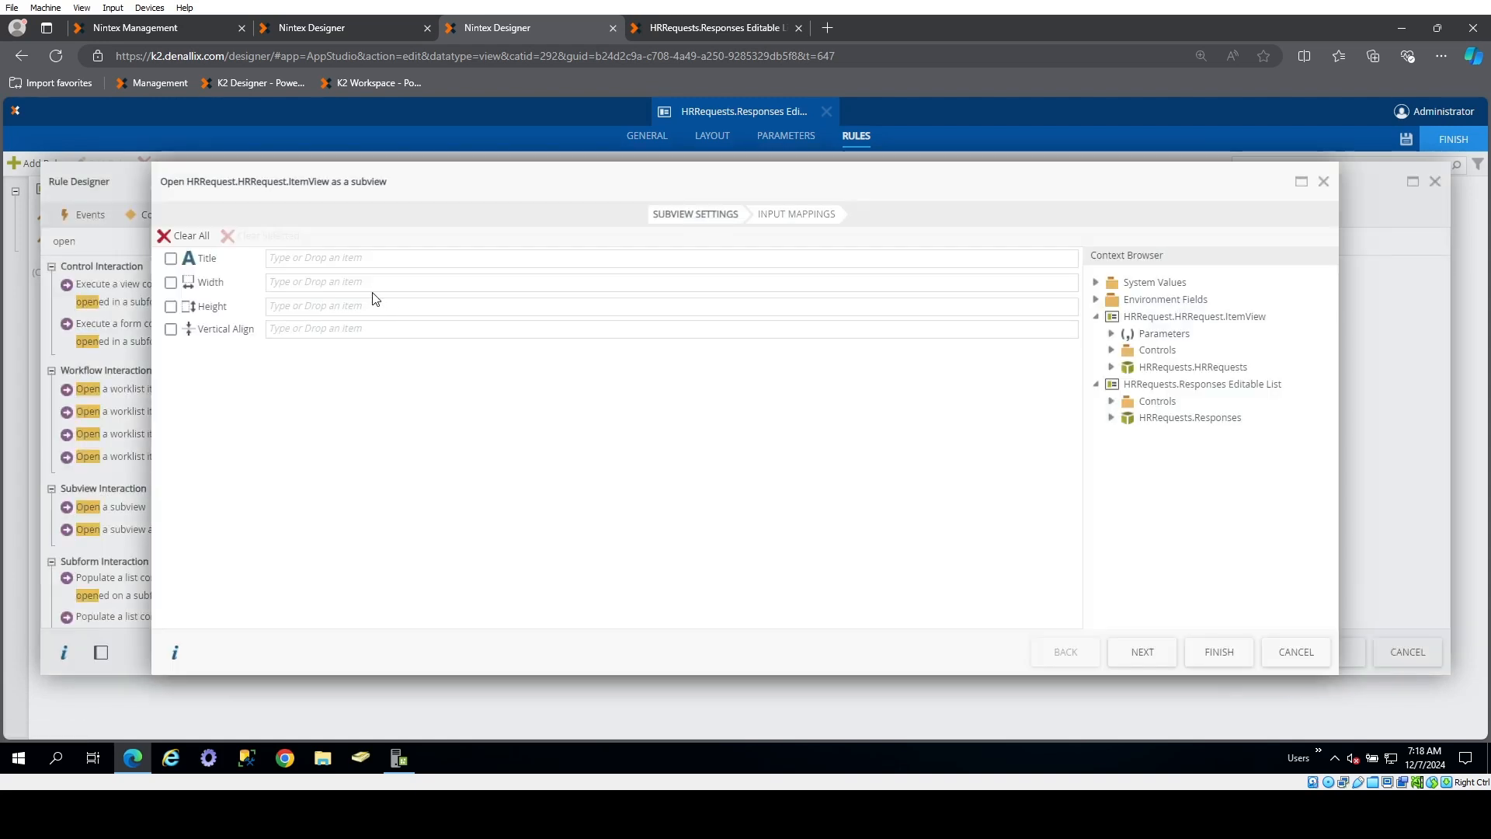
left_click(424, 258)
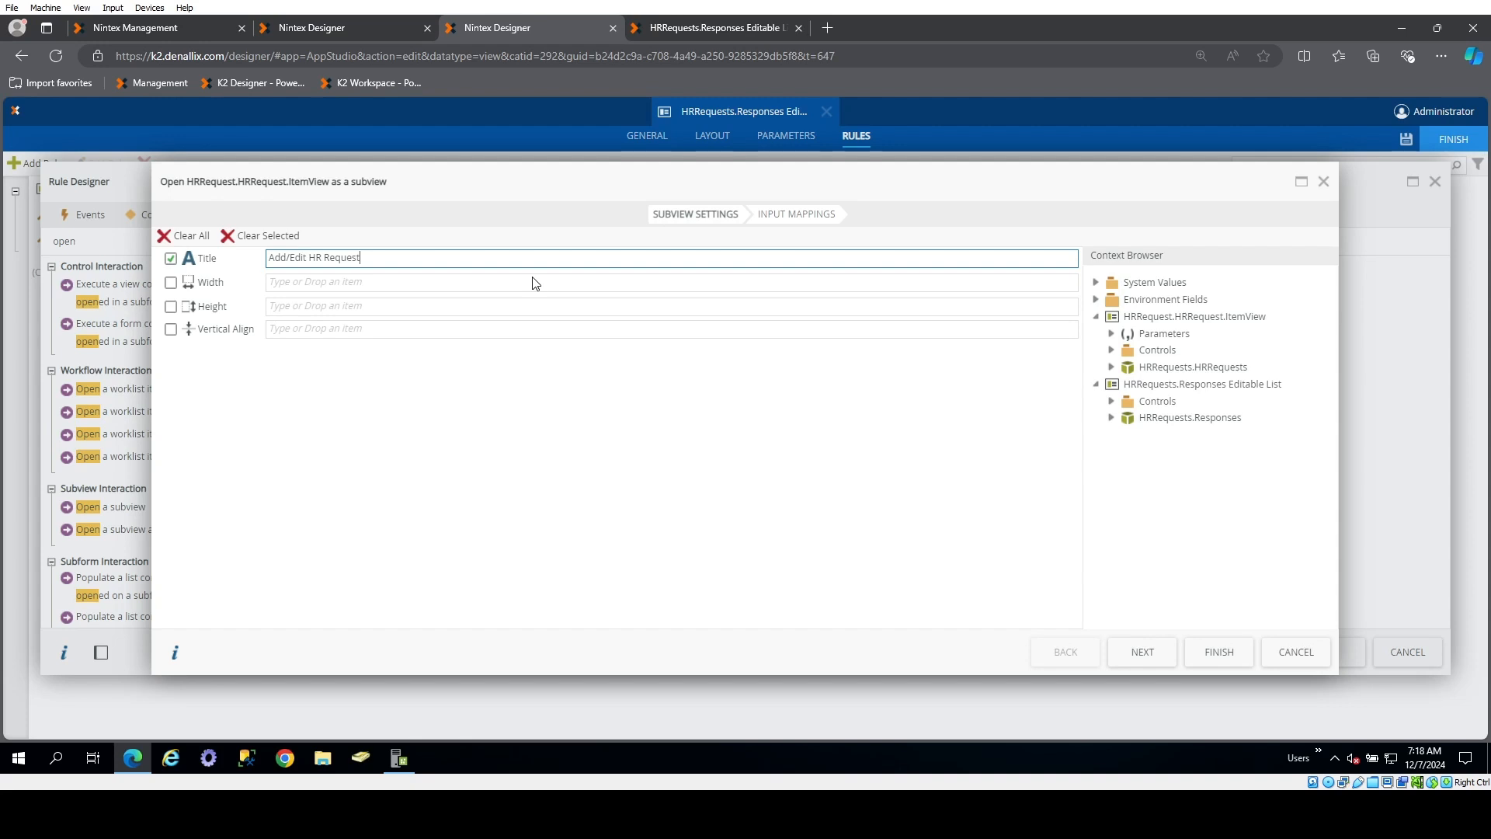
left_click(793, 214)
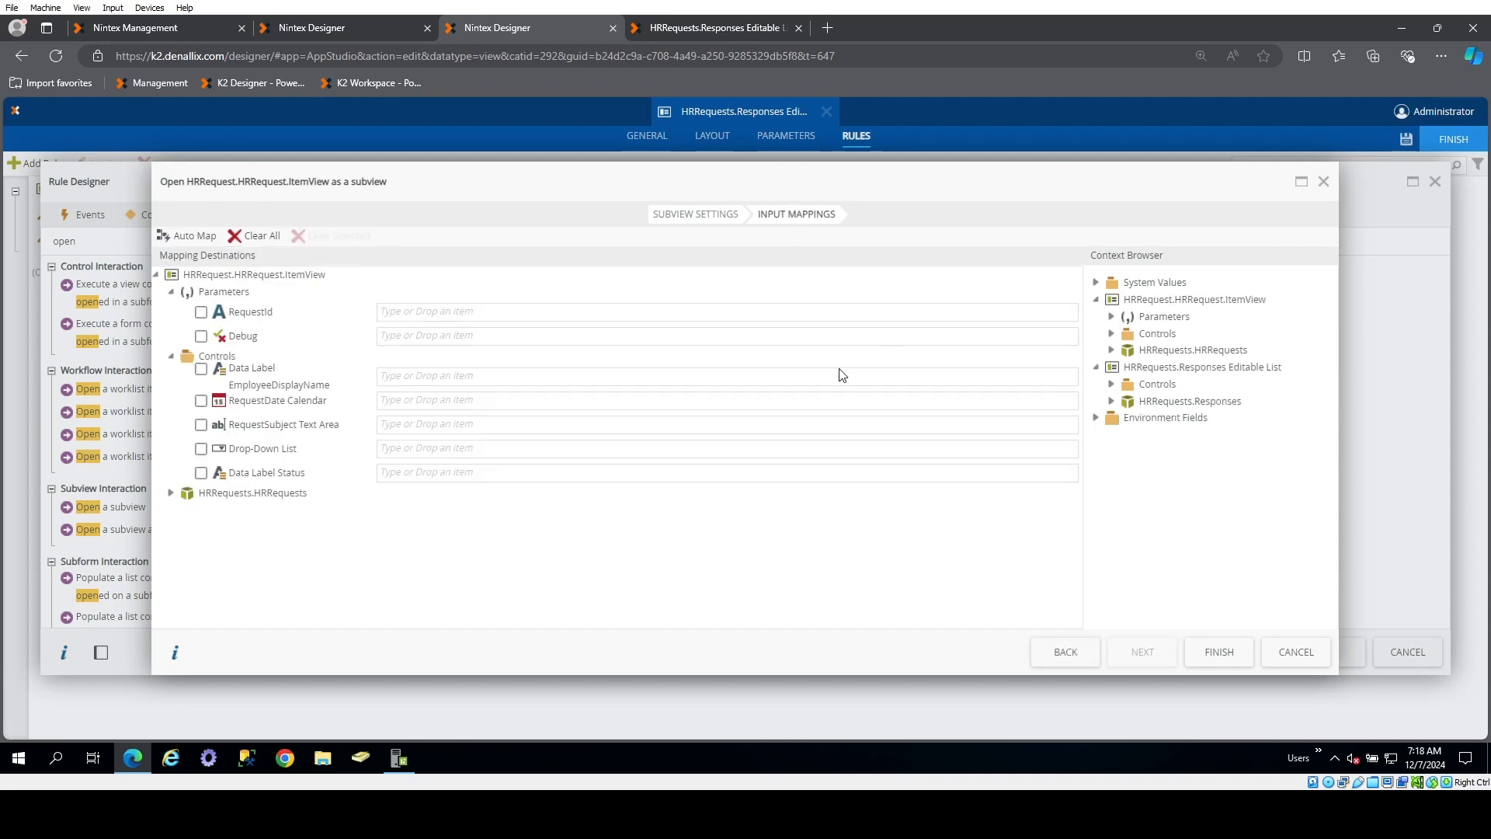
left_click(1112, 401)
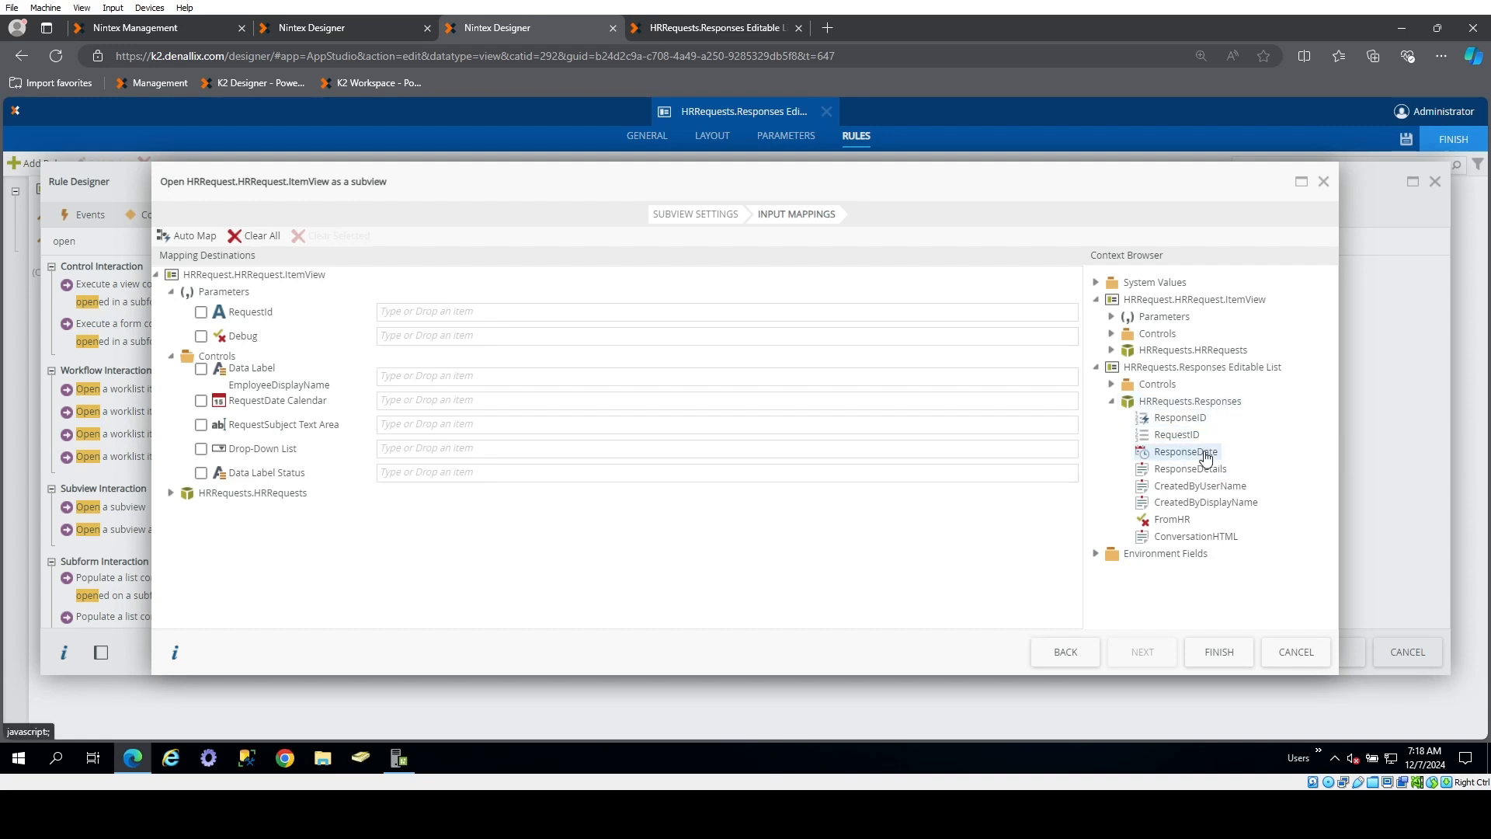
left_click_drag(1188, 435, 411, 318)
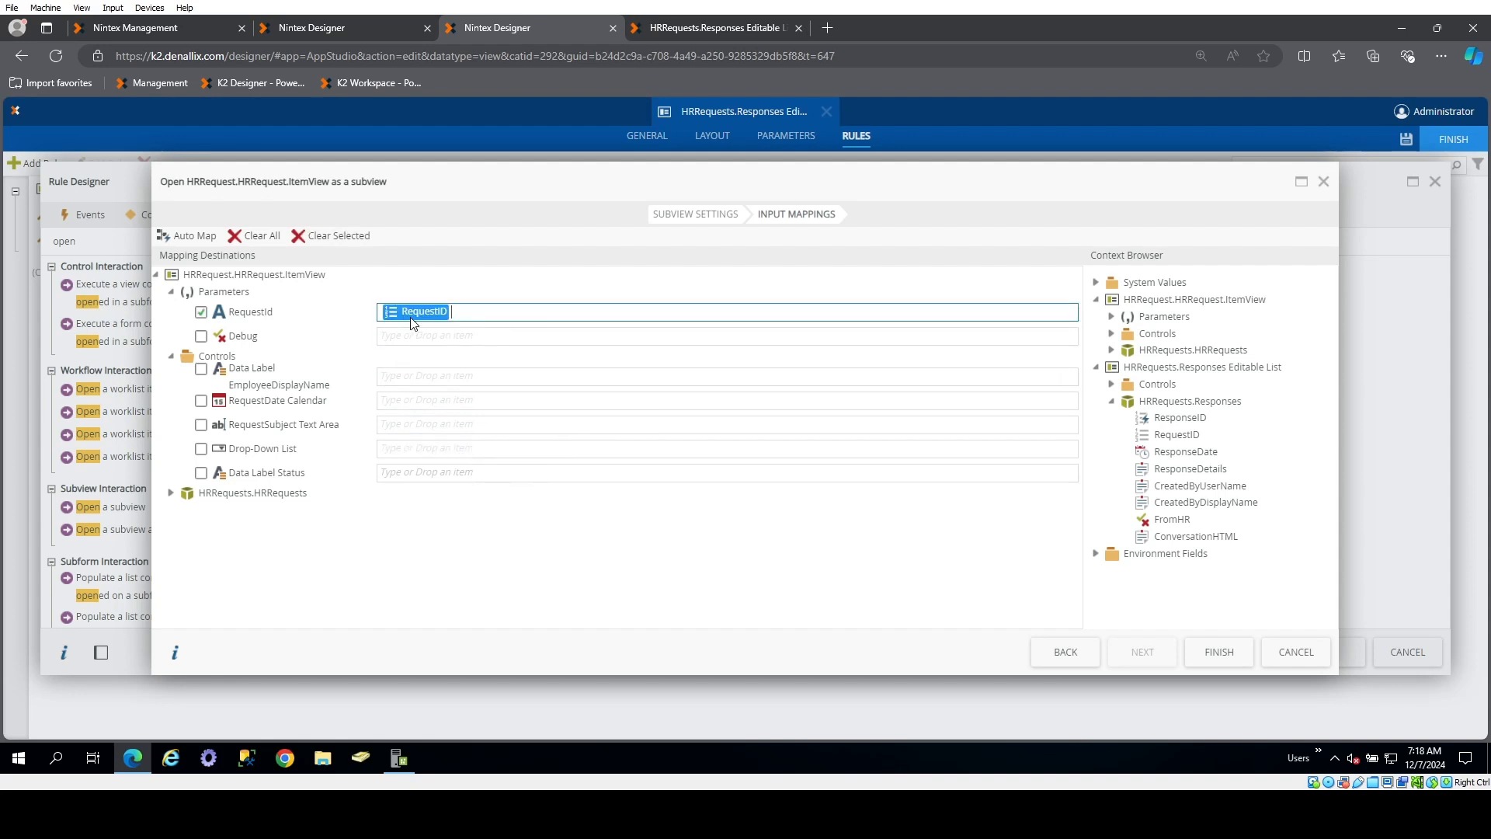
left_click(1216, 659)
left_click(1350, 656)
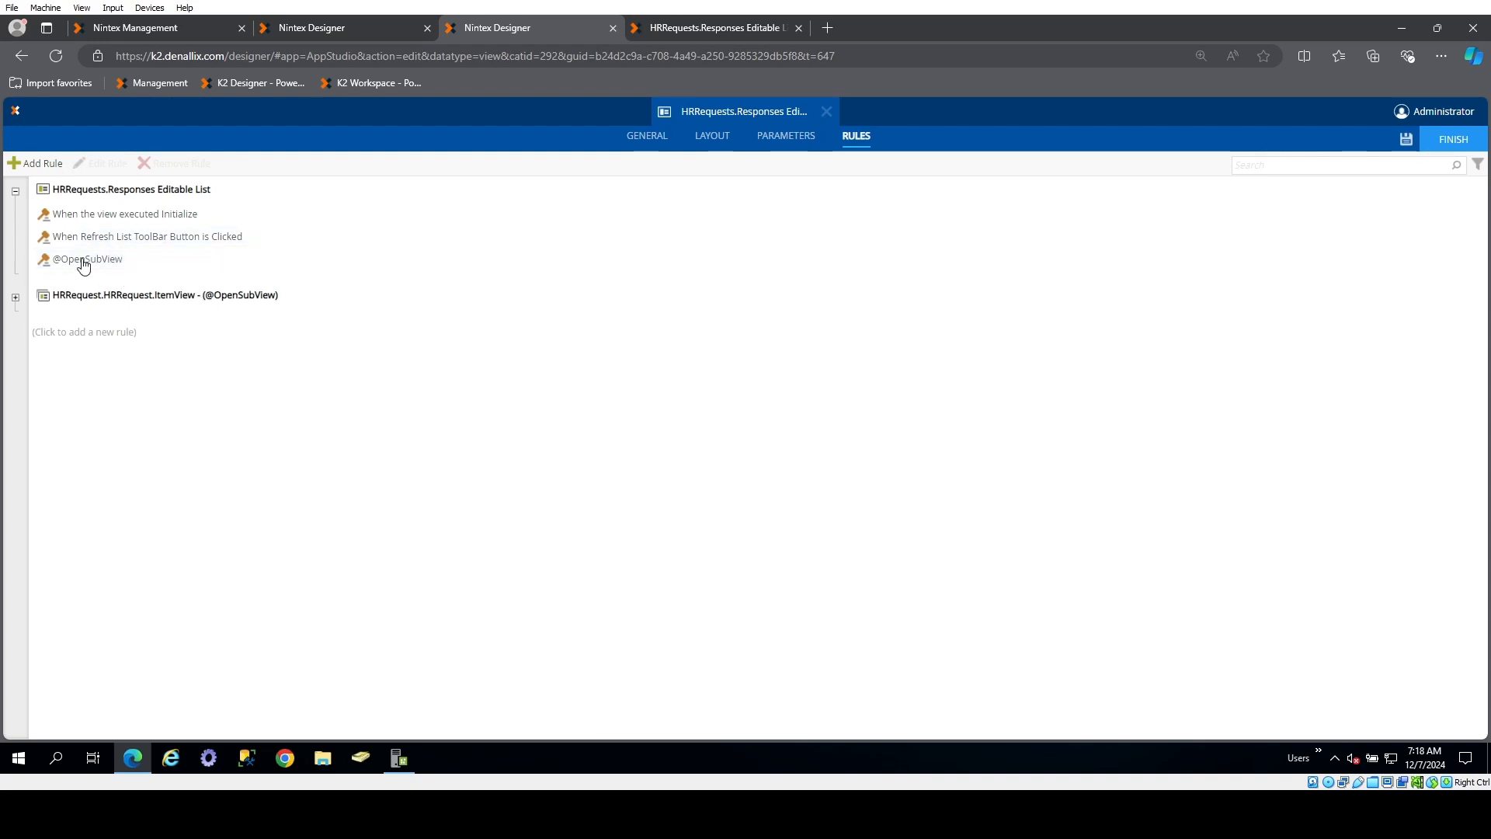
Create another rule that fires when the view executes the "List item double click" method
left_click(43, 161)
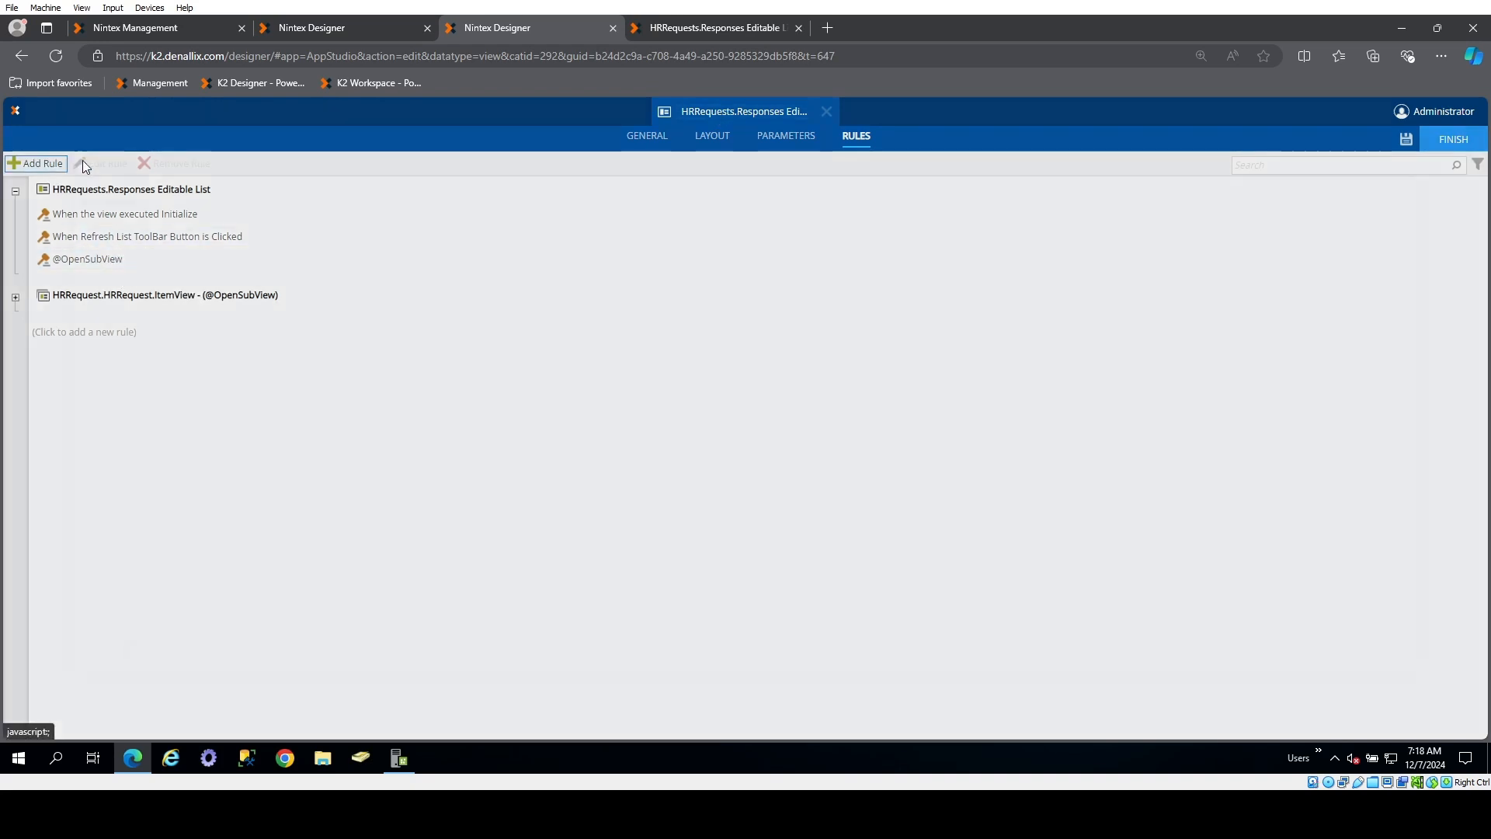
scroll(208, 501, "down", 1)
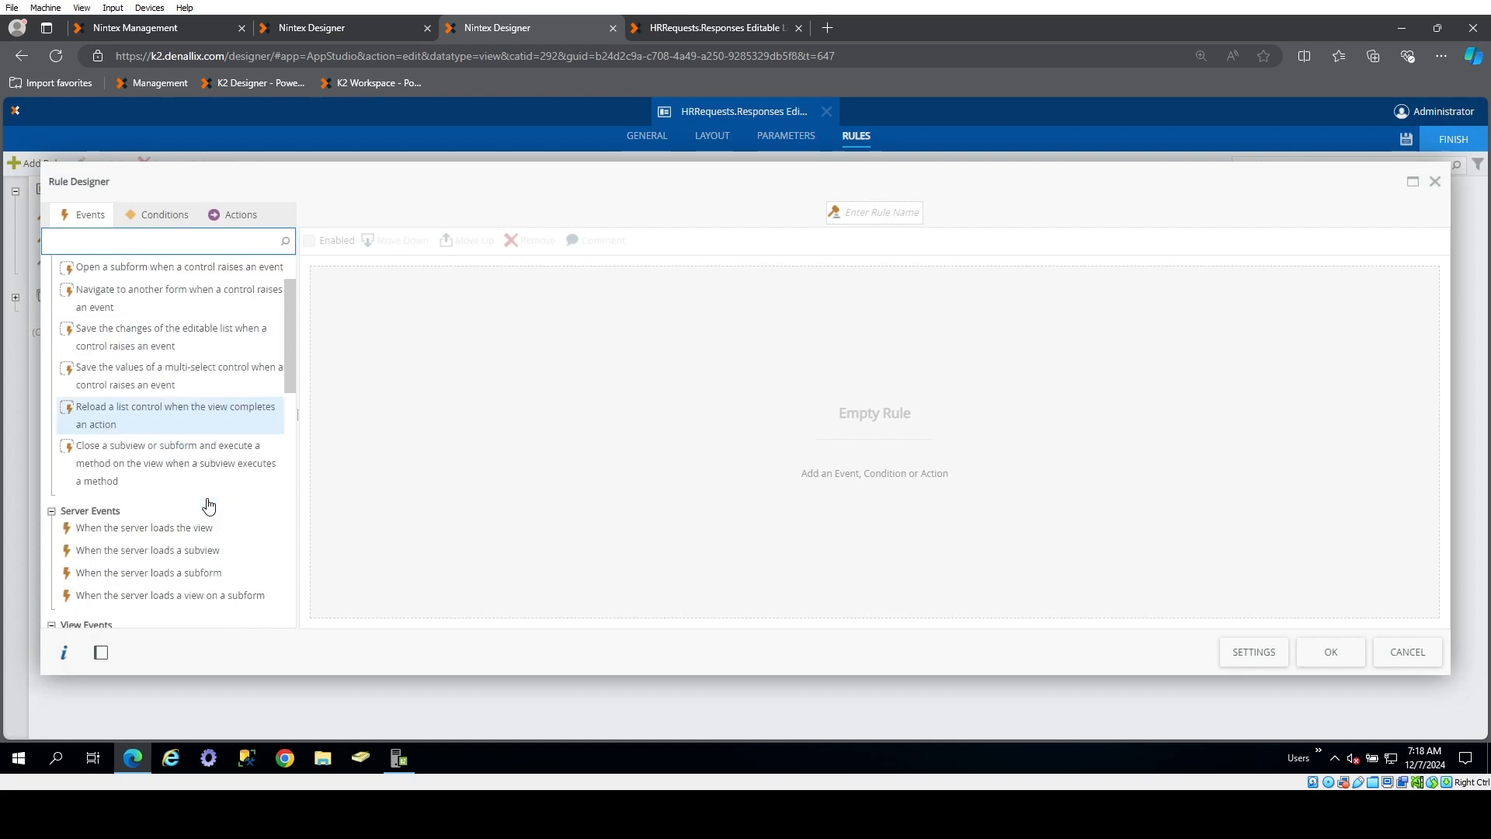
scroll(225, 545, "down", 1)
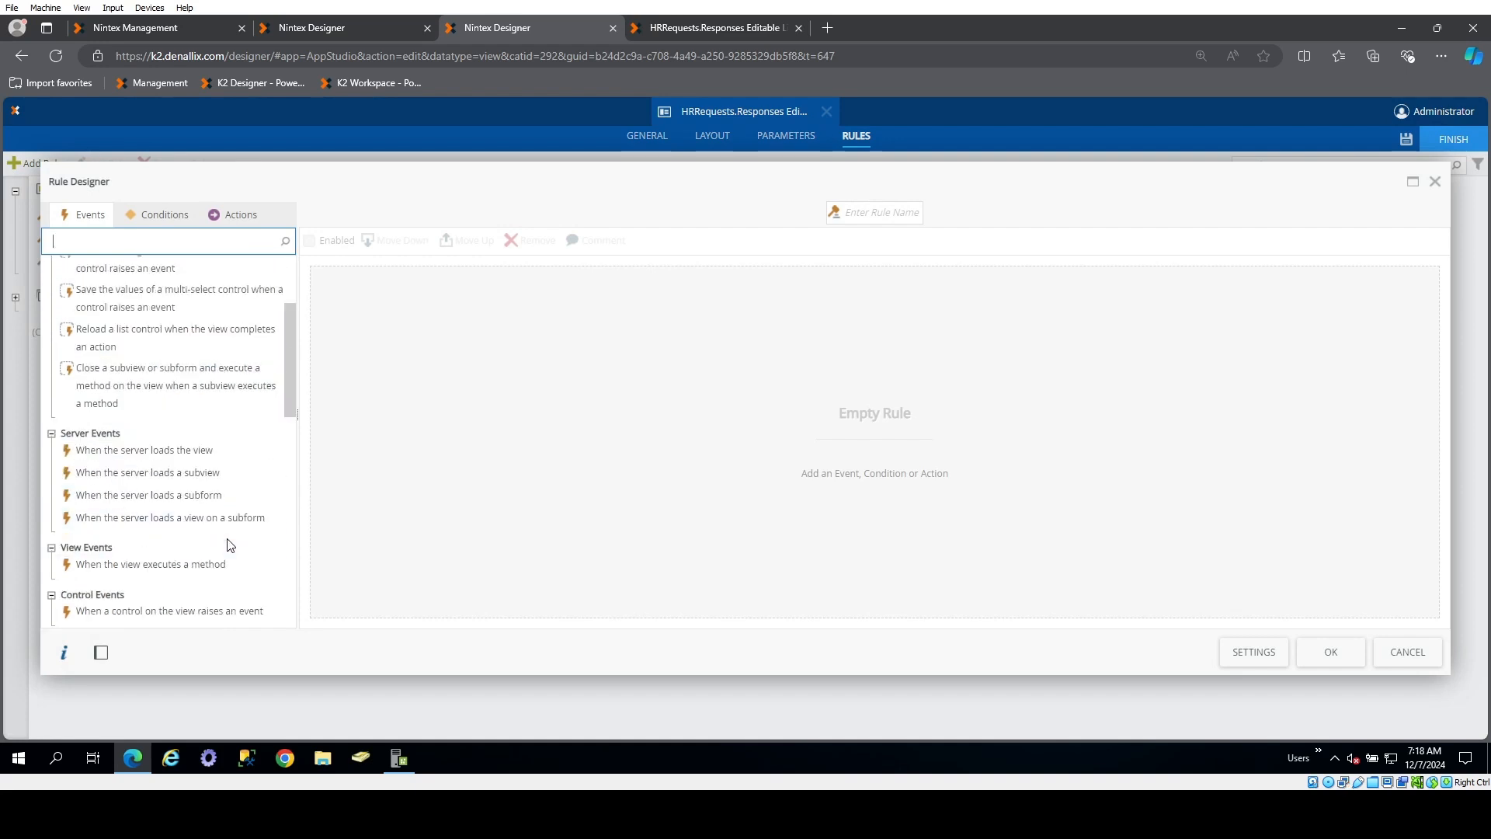
left_click(206, 573)
left_click(457, 277)
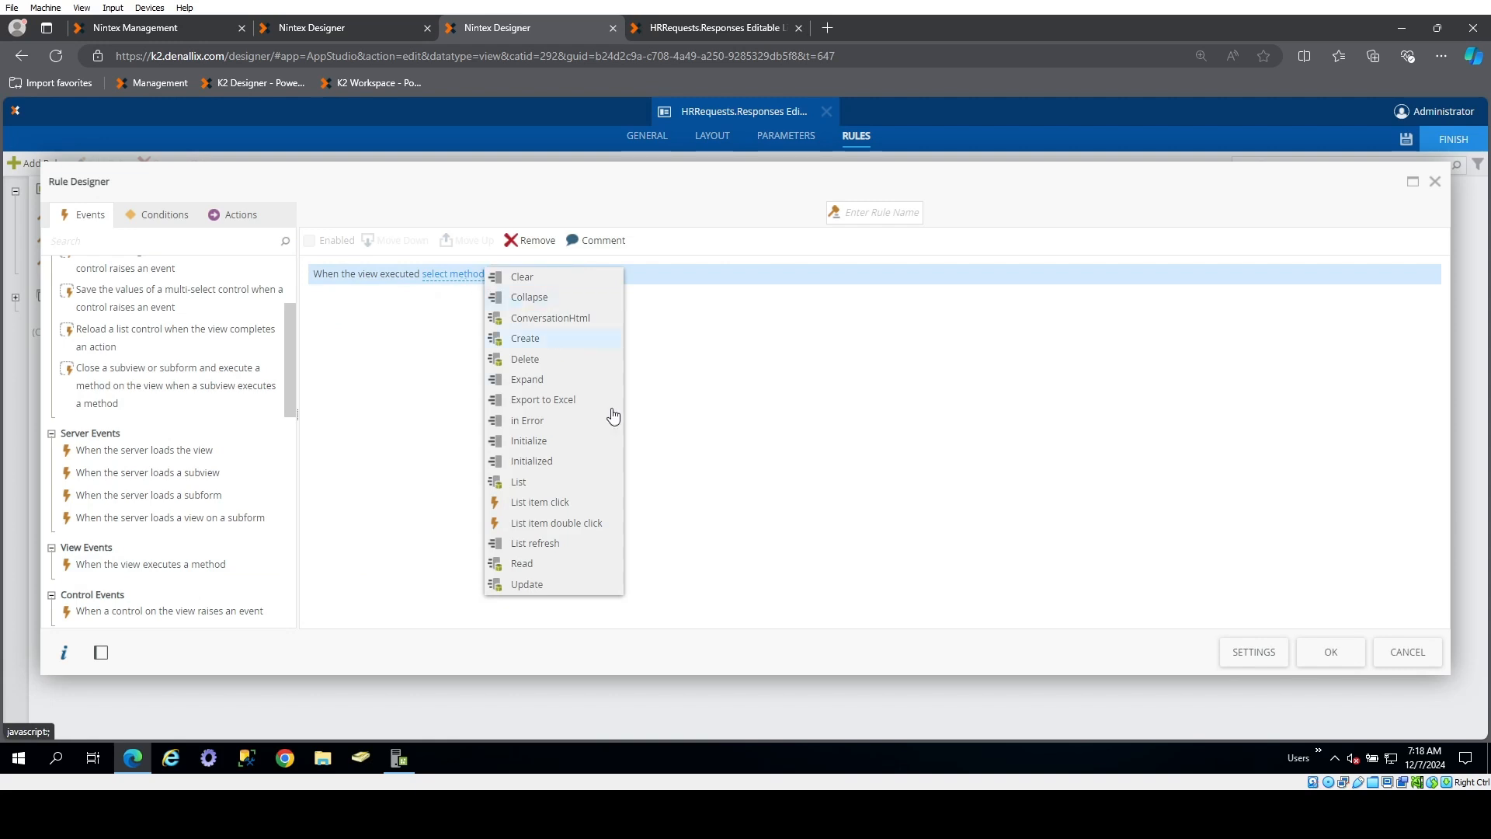
left_click(573, 525)
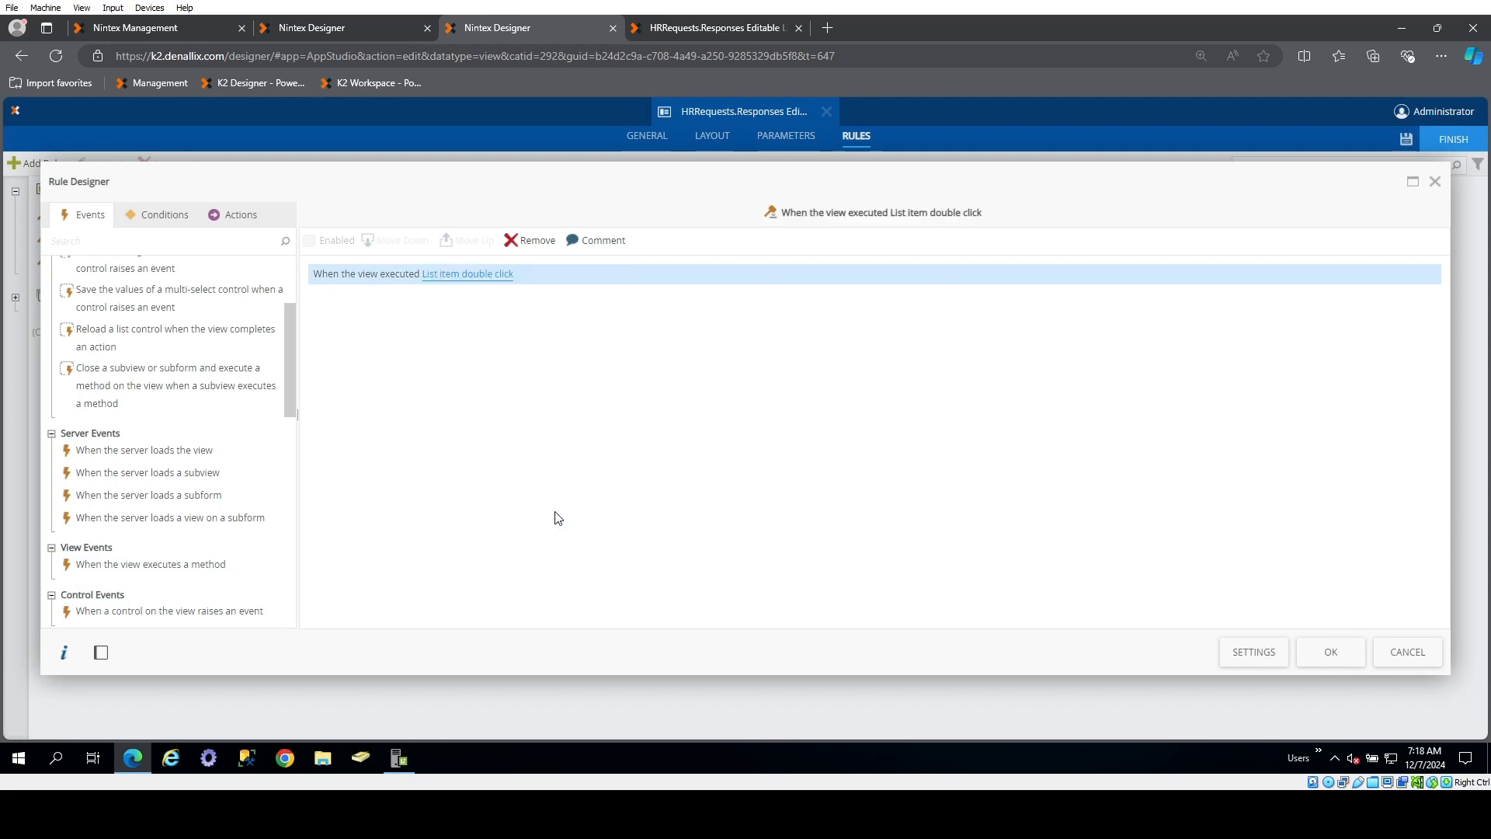
left_click(221, 215)
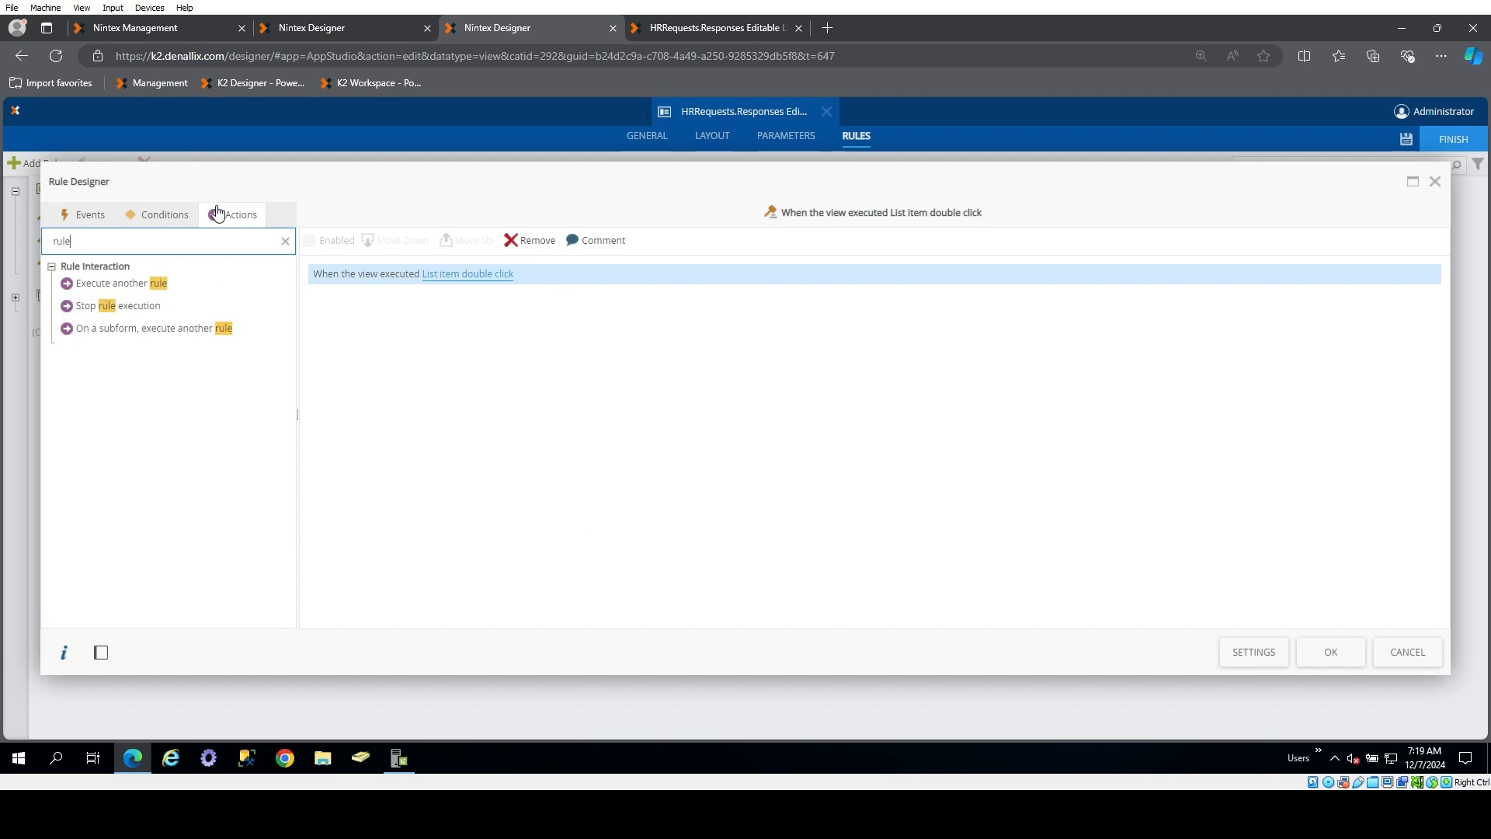
double_click(138, 282)
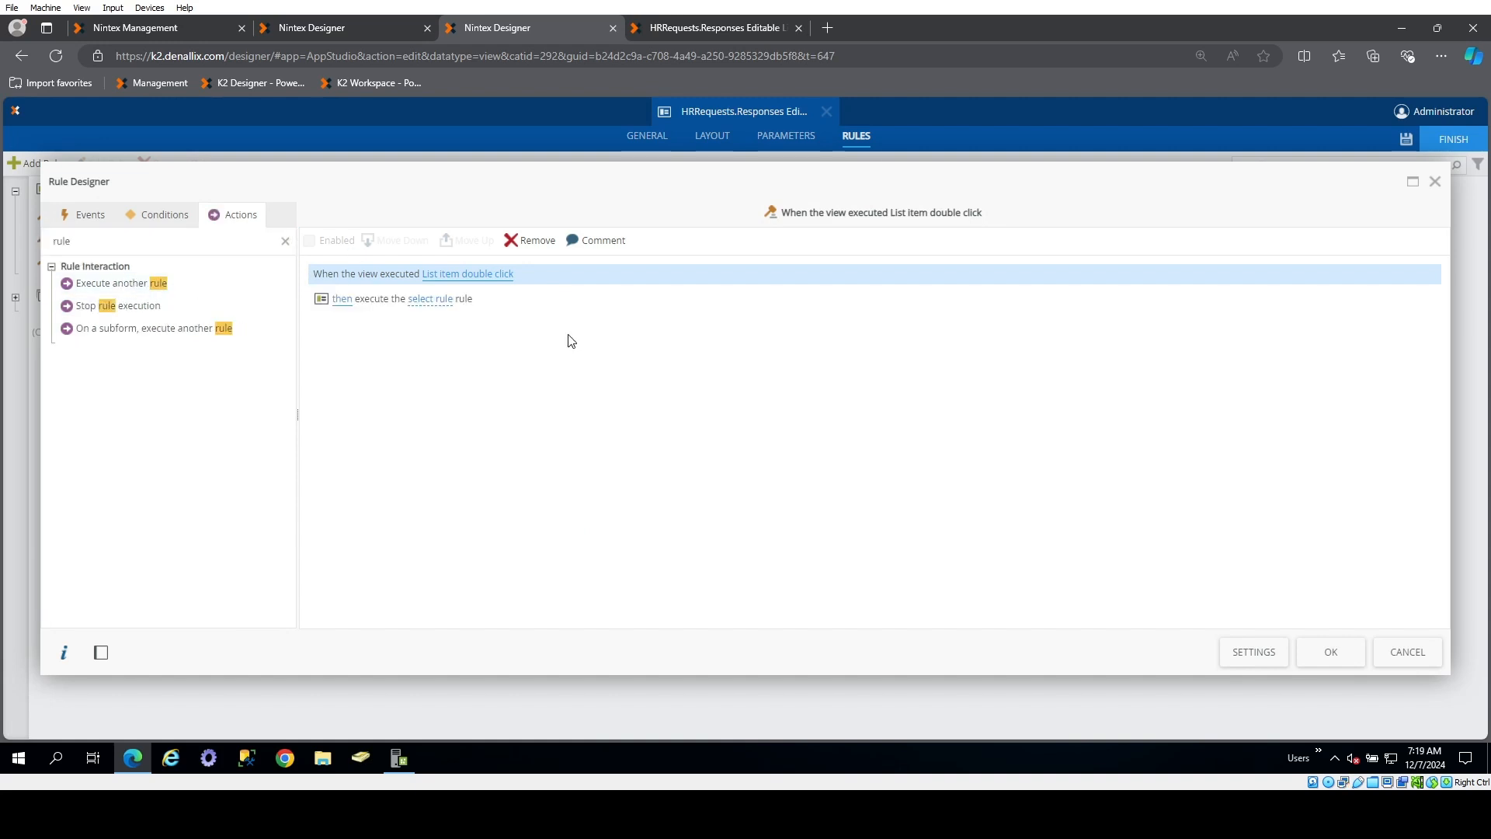
left_click(432, 300)
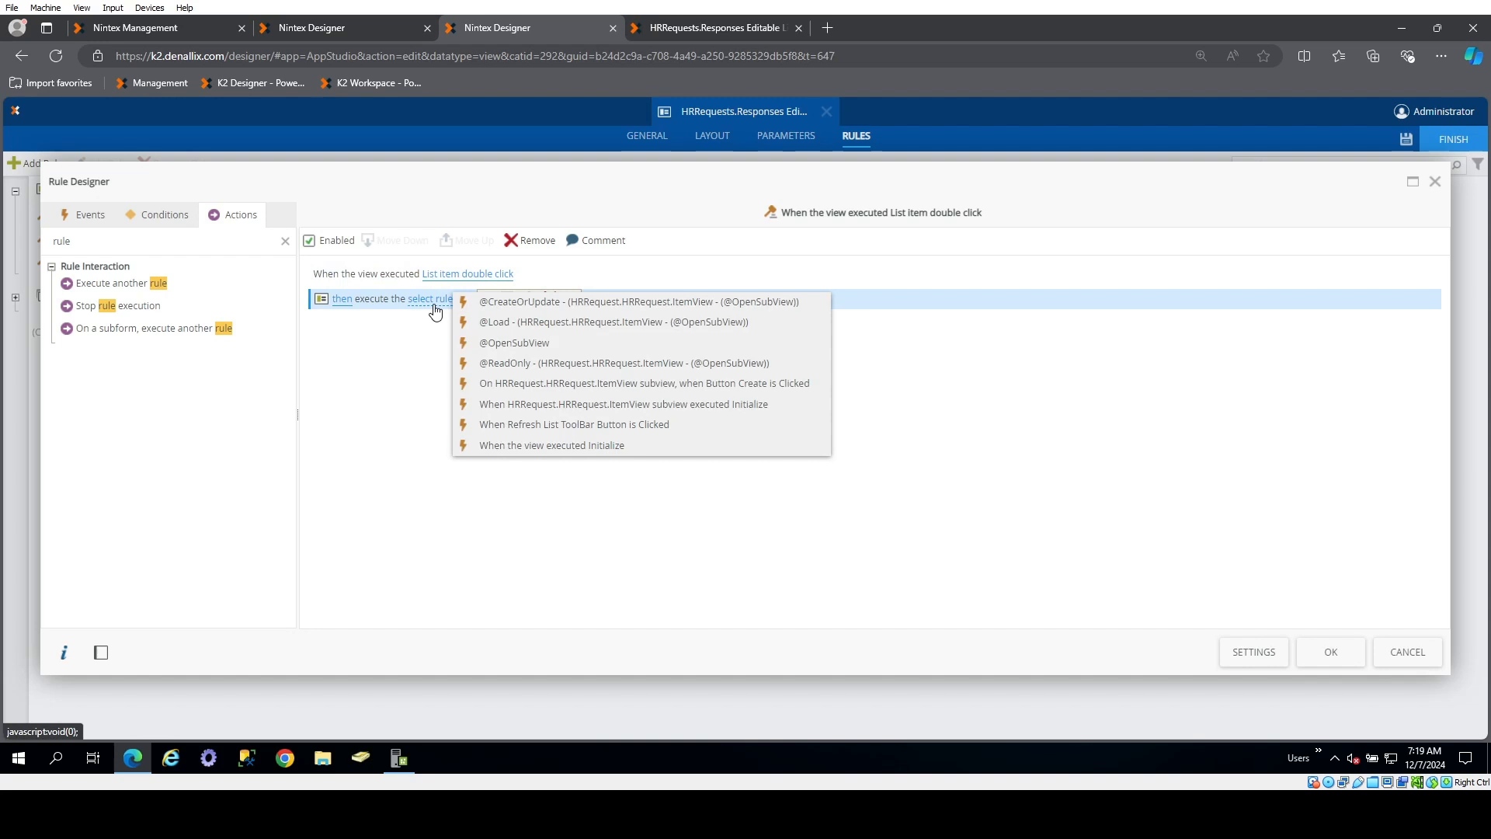
left_click(553, 347)
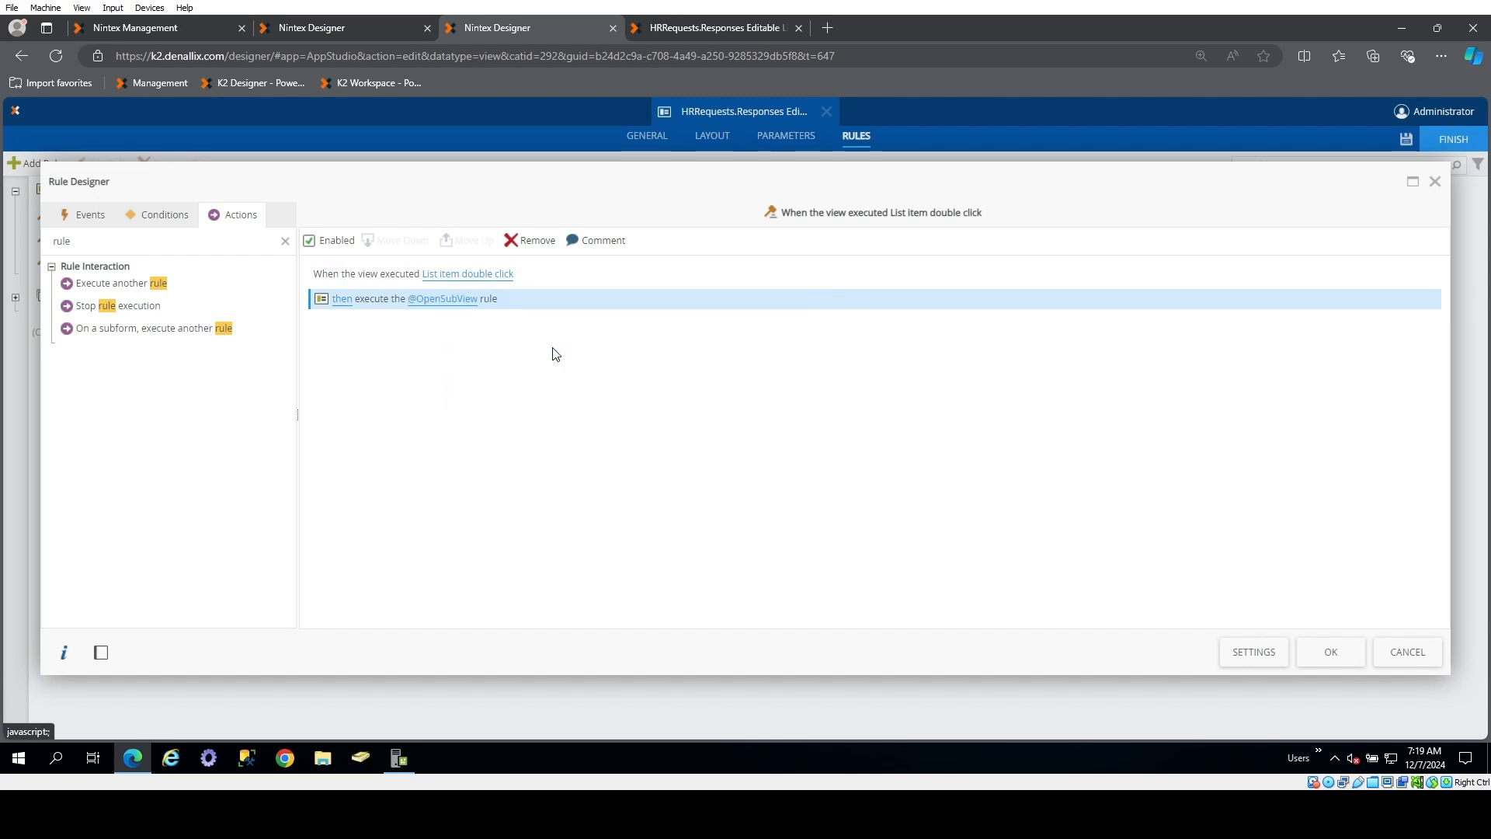
left_click(1346, 665)
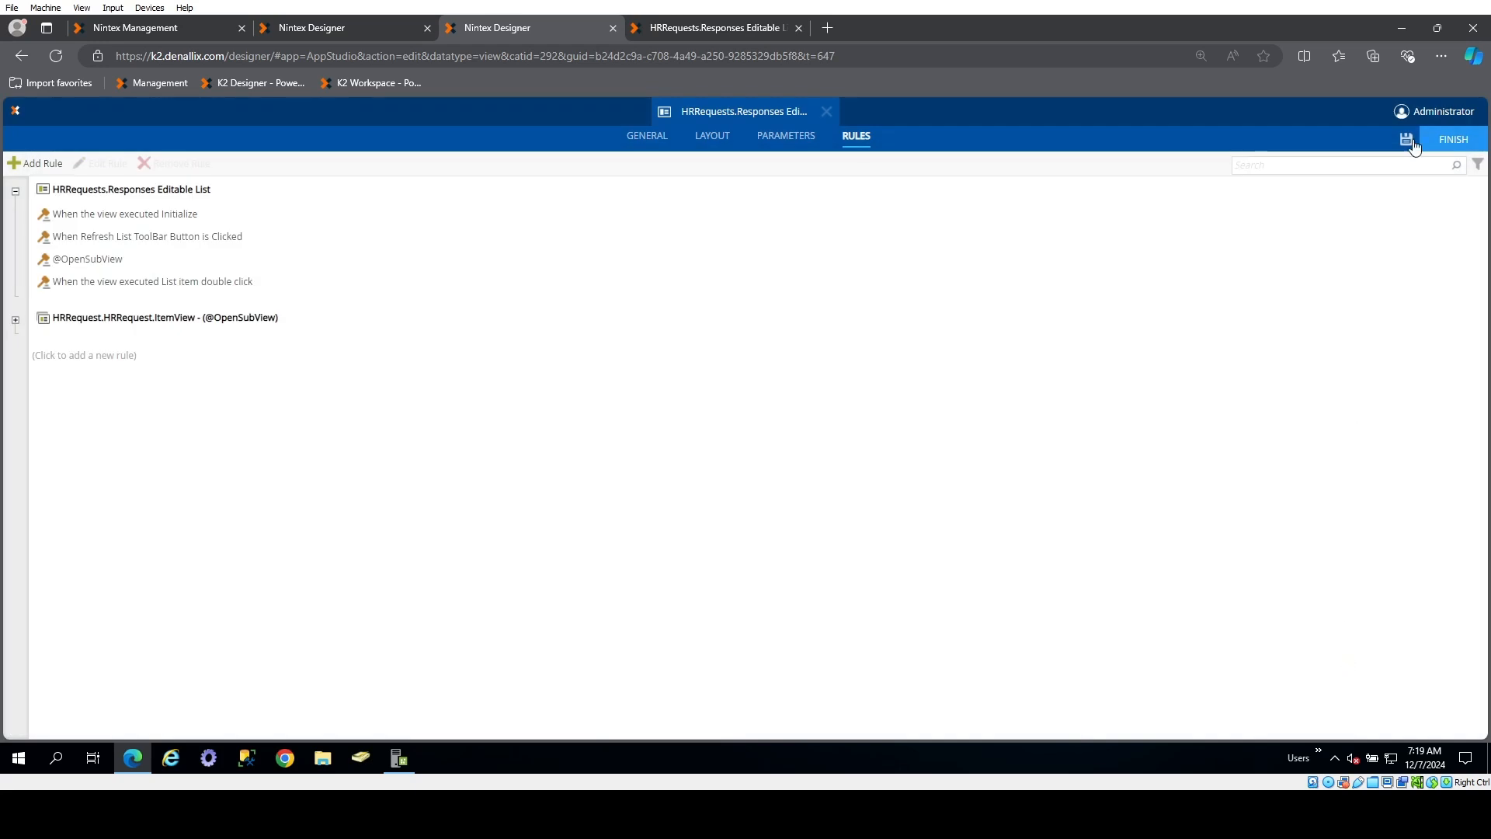
left_click(1408, 139)
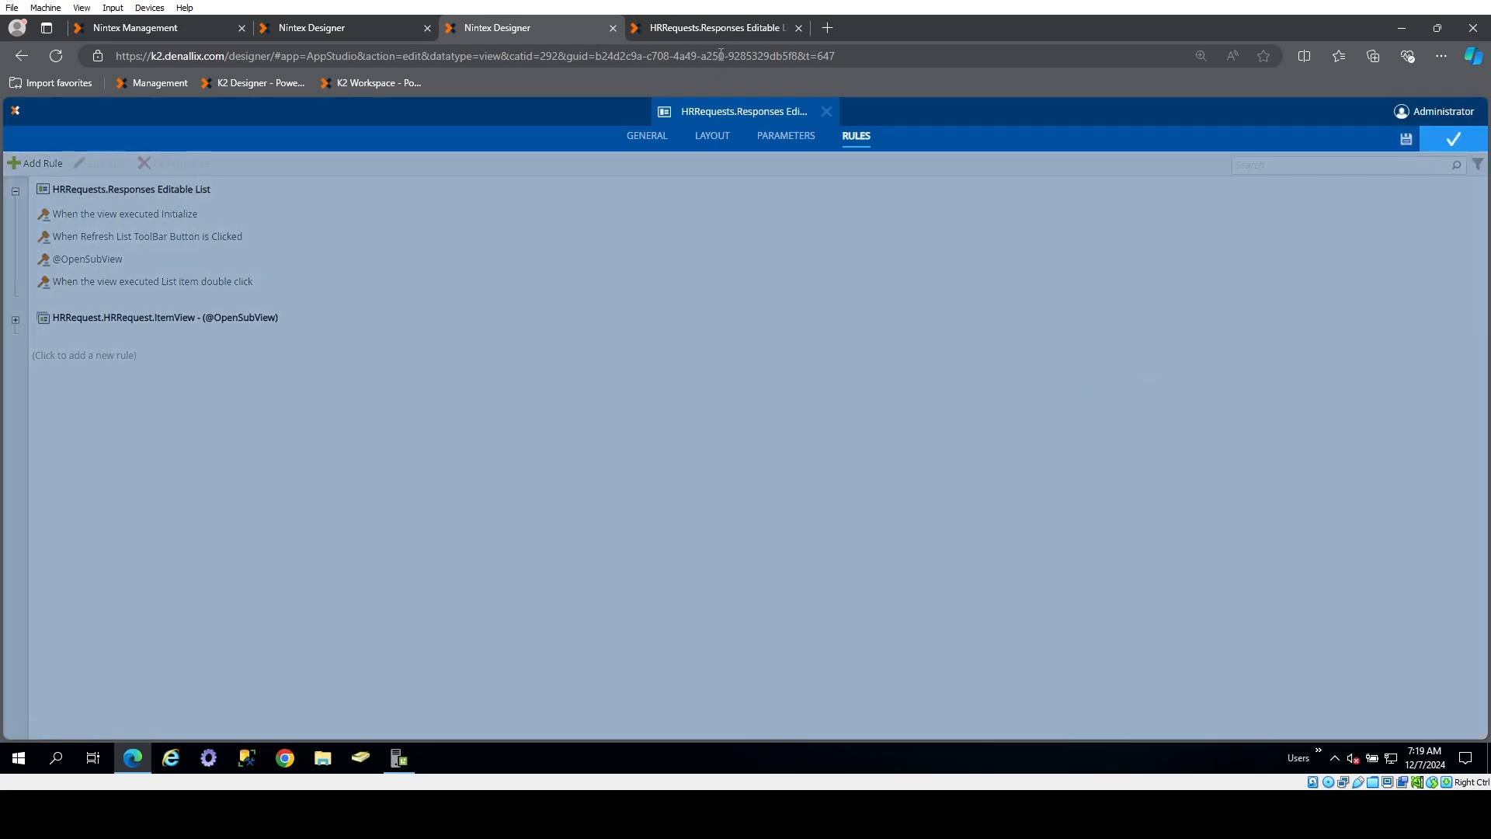
Test the reloaded runtime view by opening Response ID 5 in the subview, picking a user in its drop-down list and closing it
left_click(727, 32)
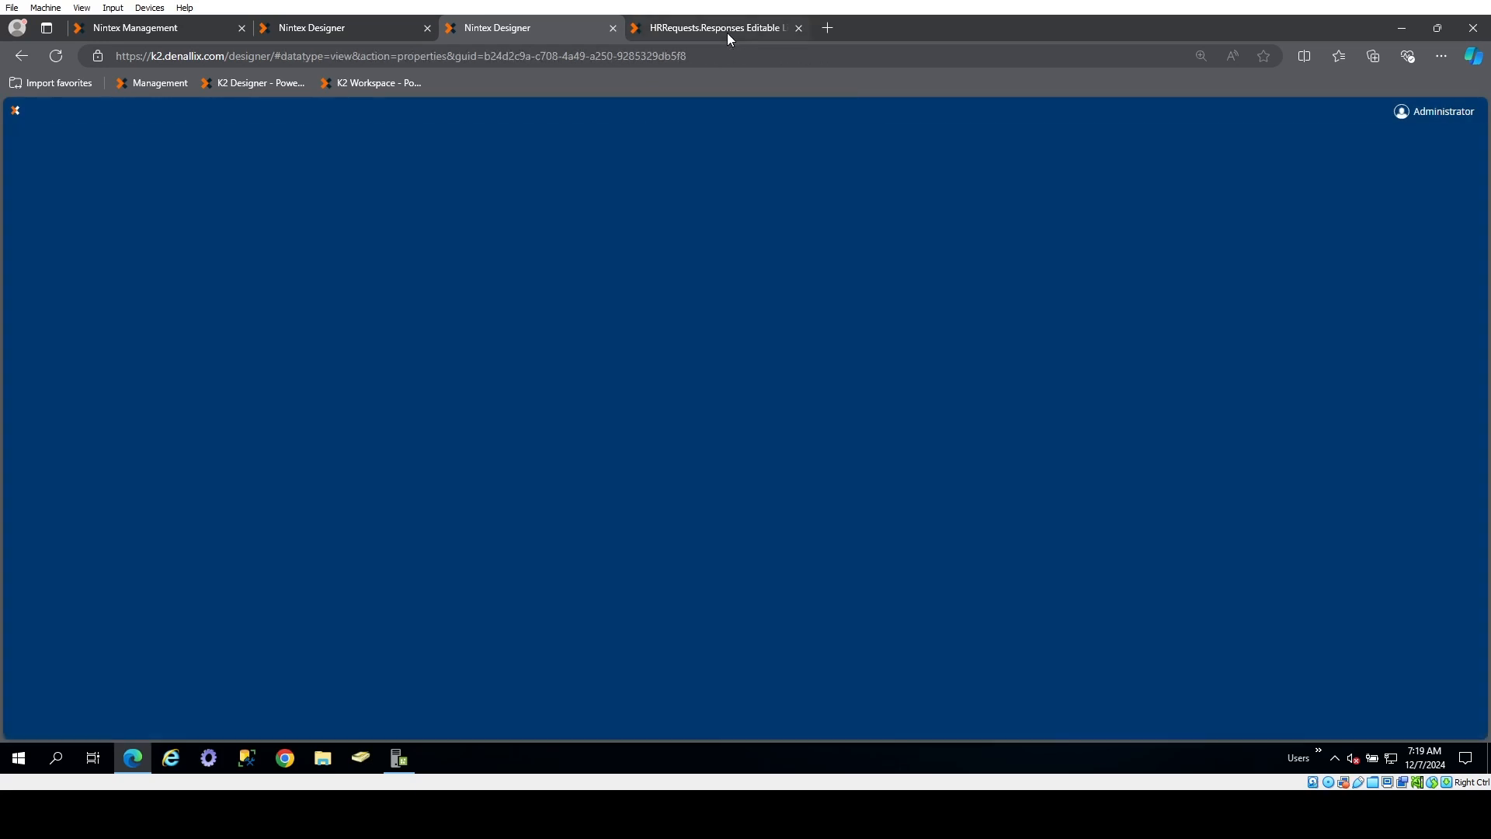
left_click(56, 56)
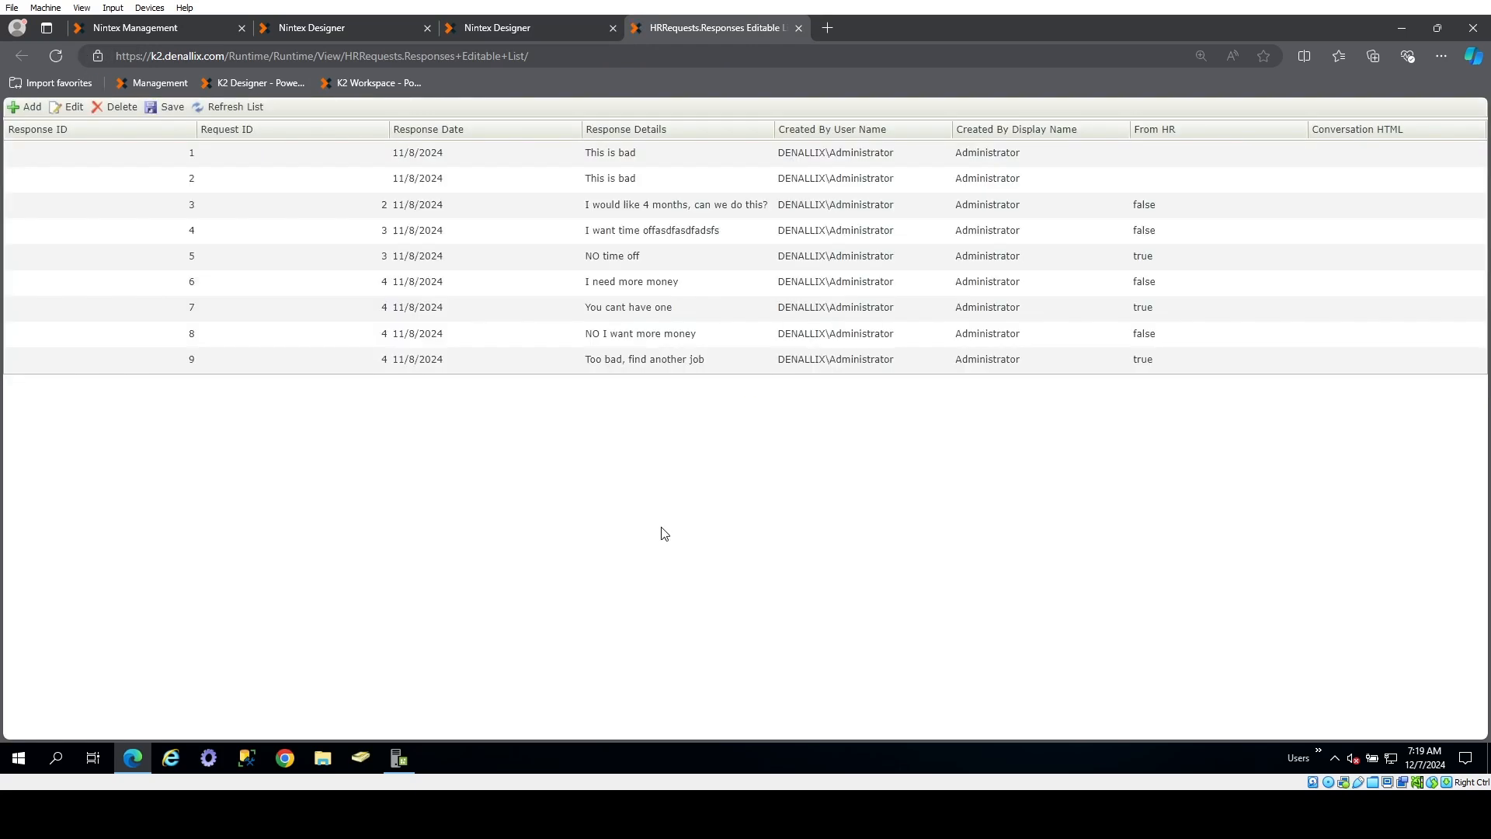
double_click(521, 262)
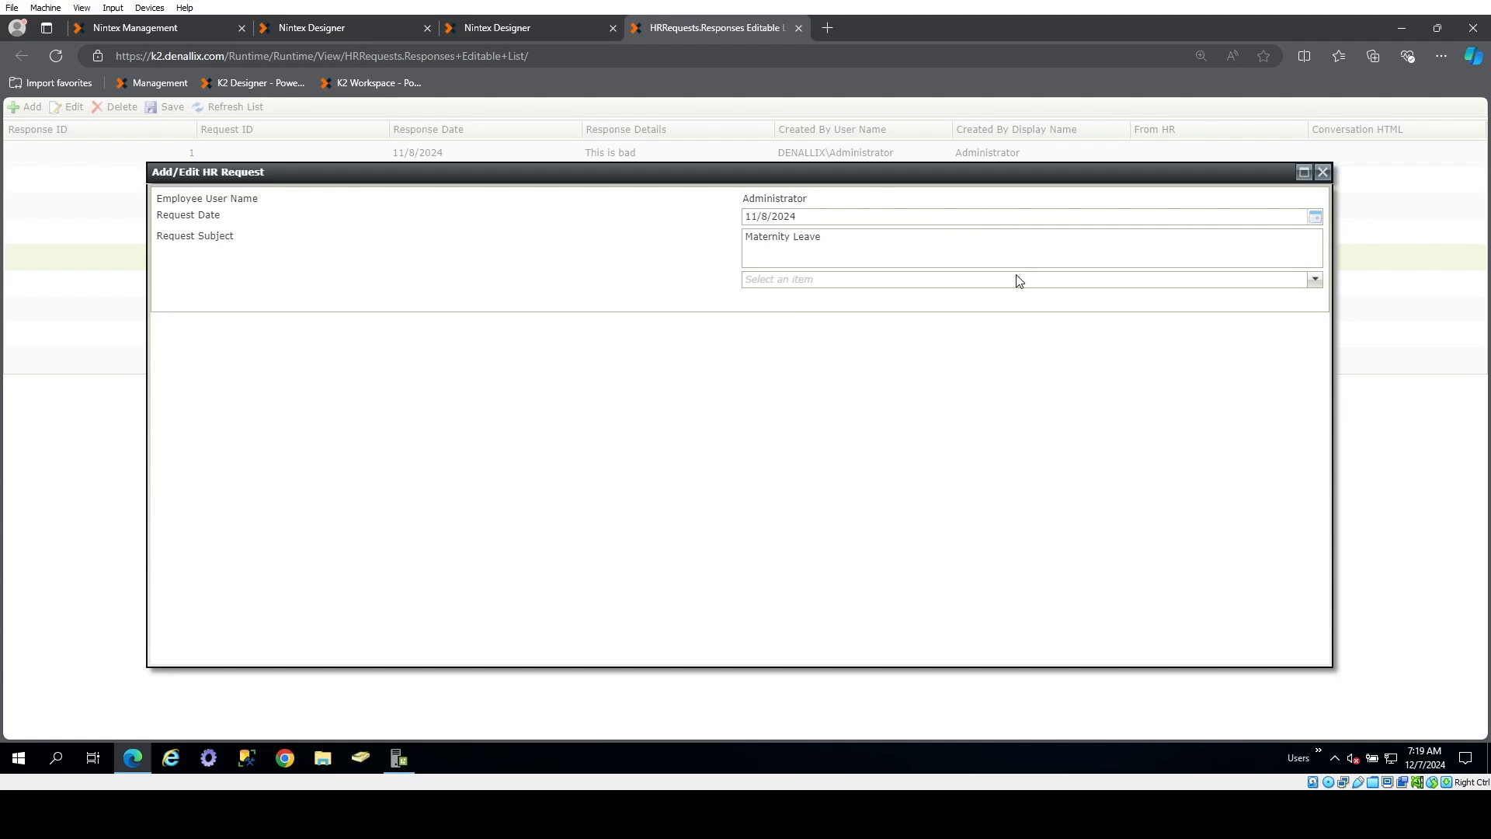
left_click(1312, 279)
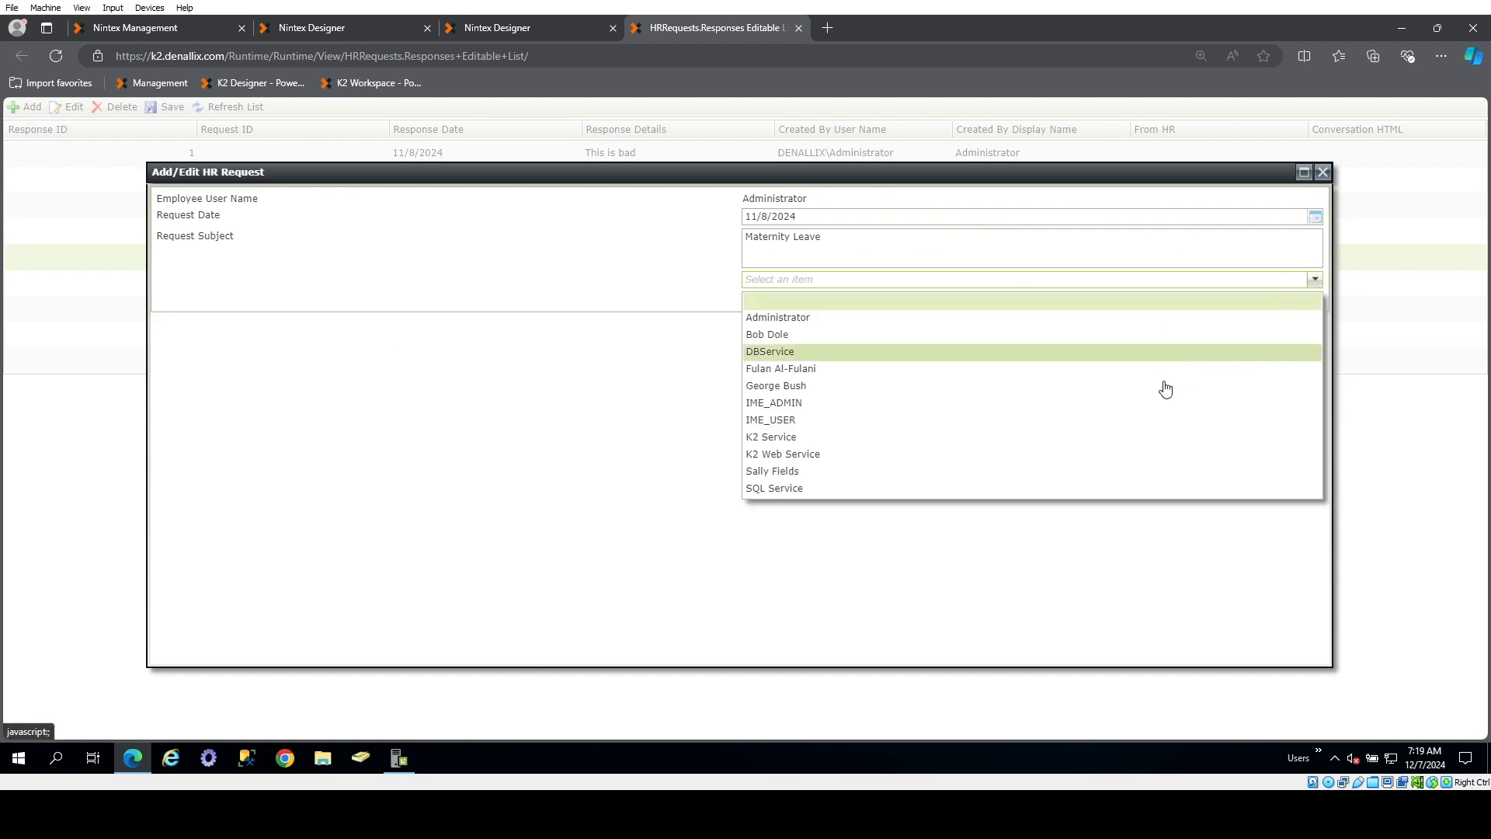
left_click(1165, 386)
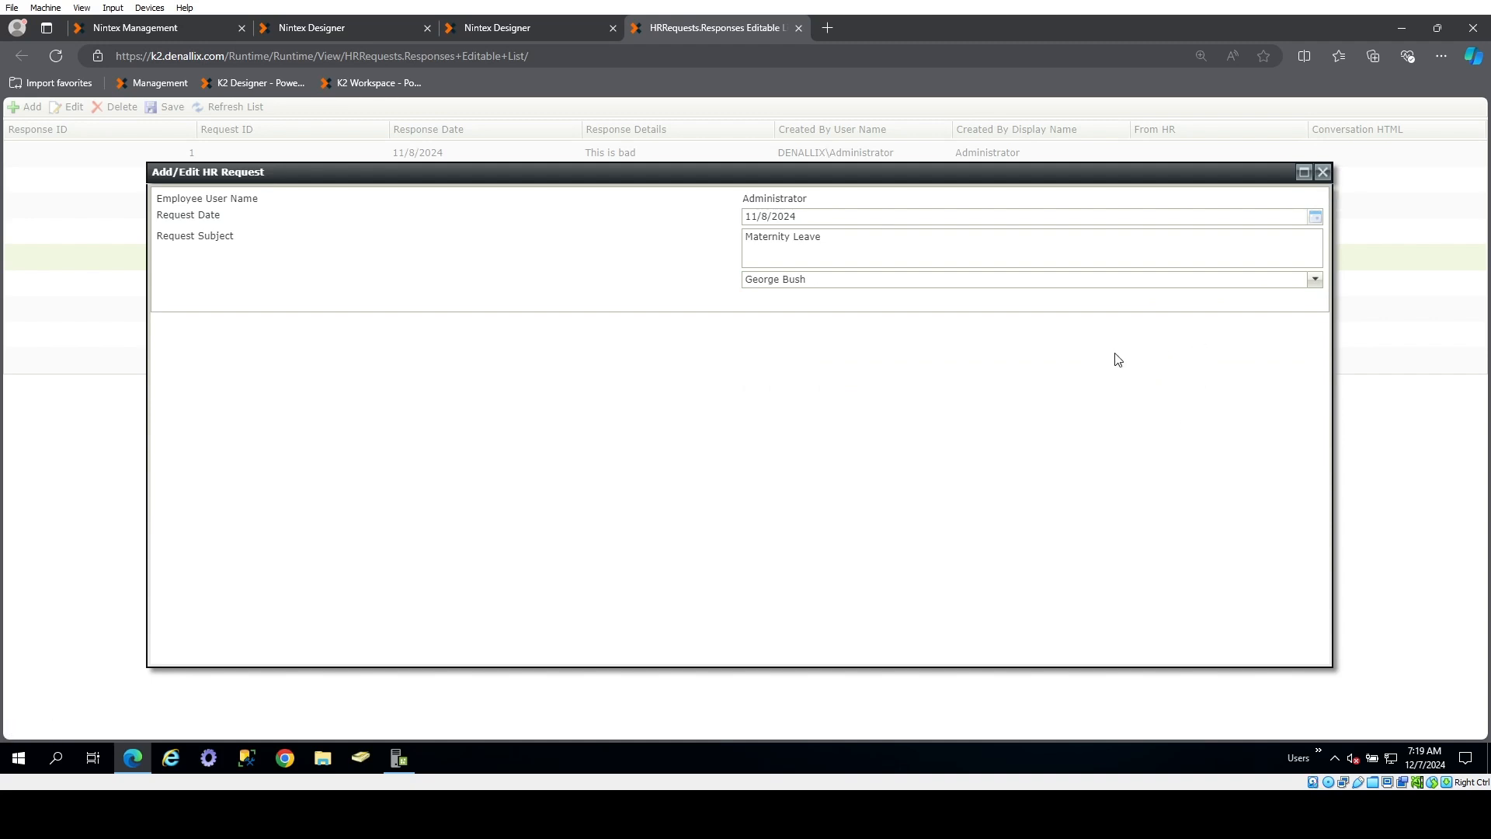
left_click(1322, 171)
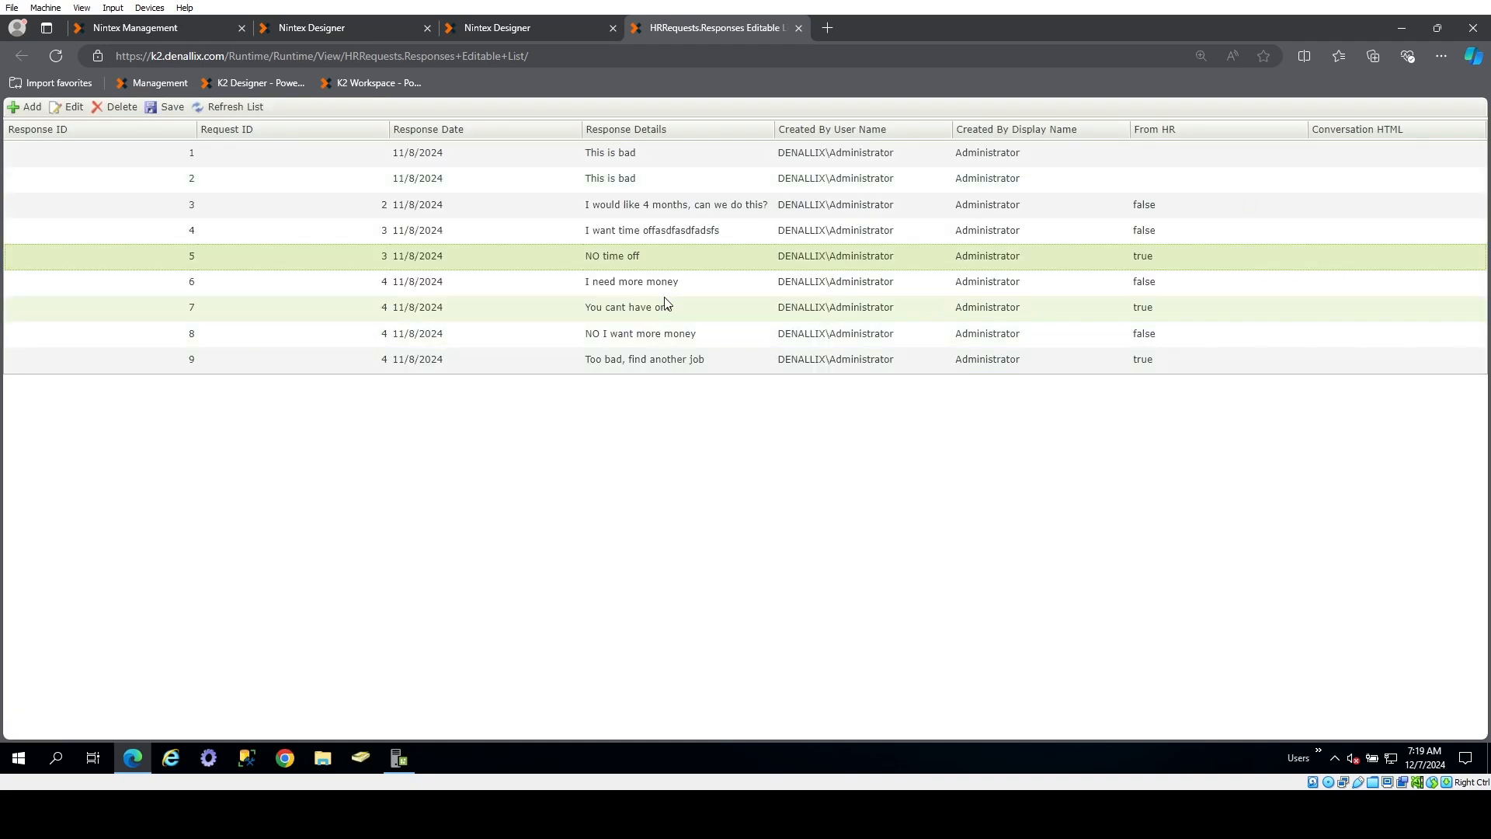